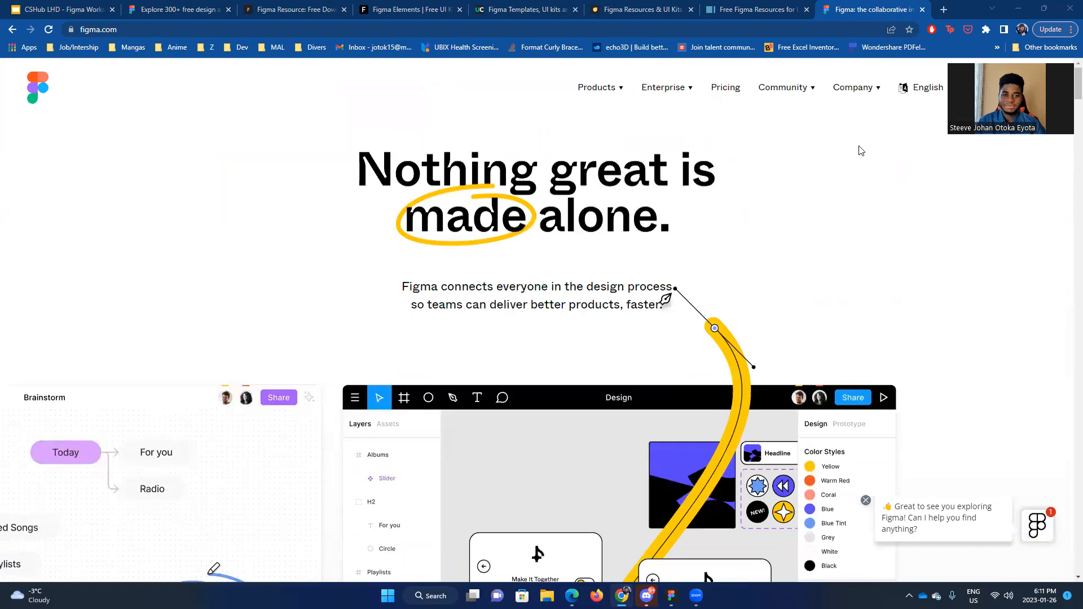
Step: Look over the Products and Enterprise menus on the Figma website and return to the workshop slides
mouse_move(597, 88)
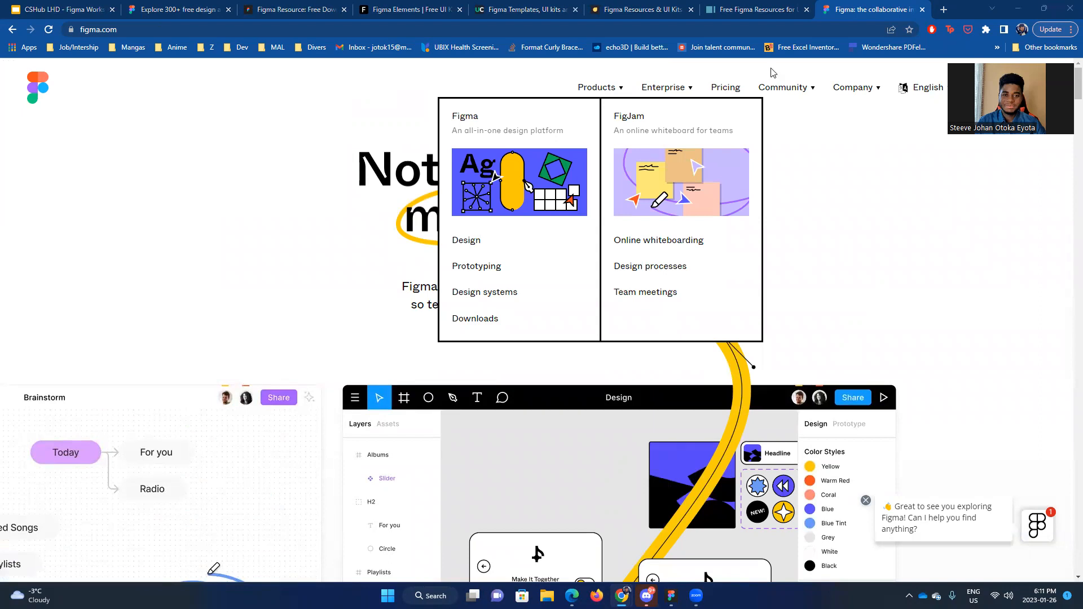
mouse_move(664, 87)
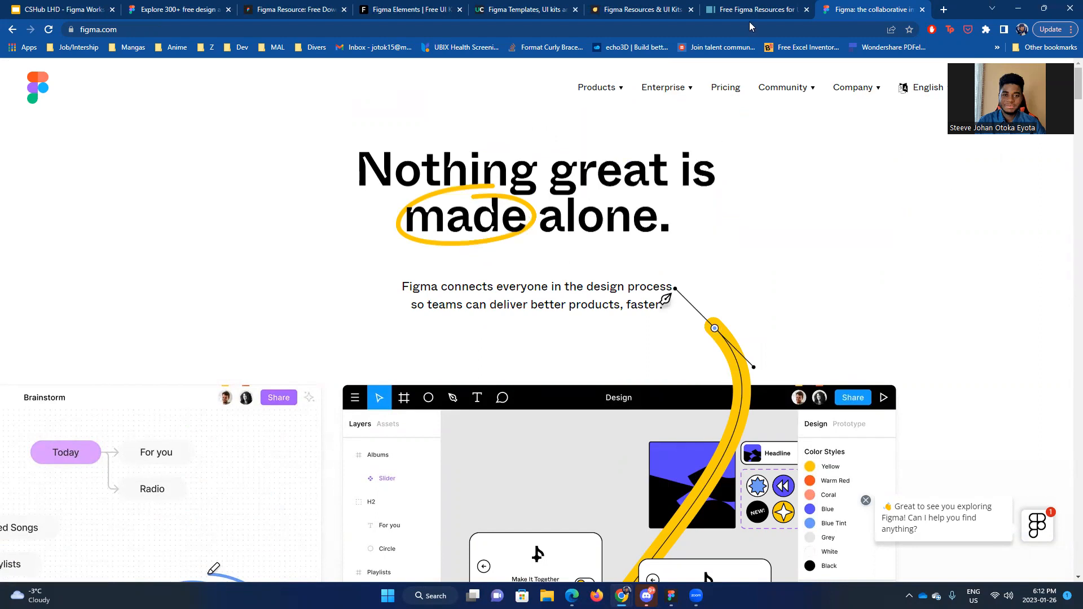
left_click(56, 6)
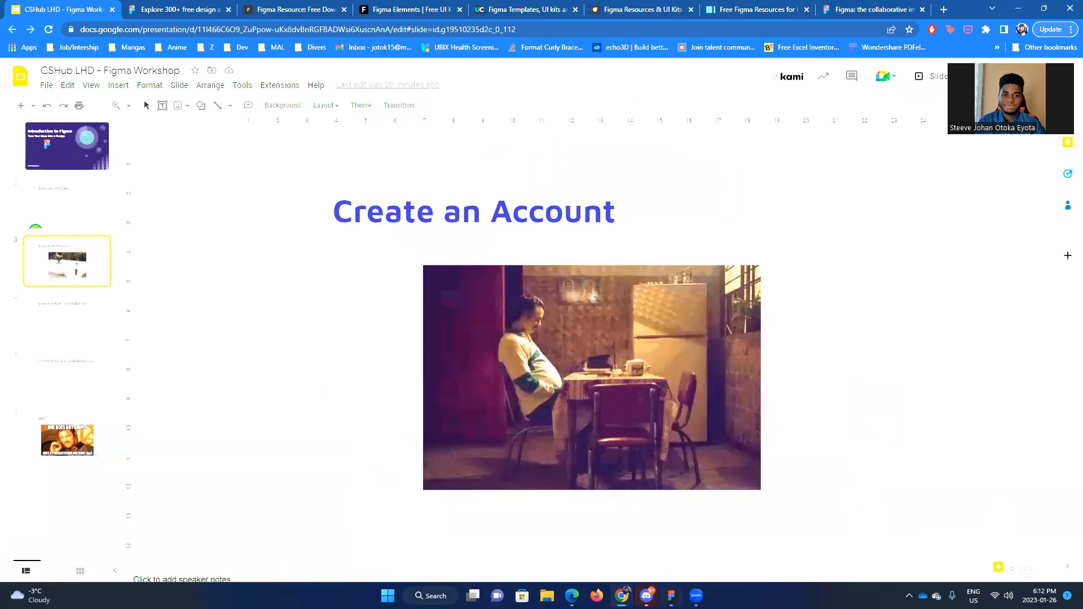
Step: Switch to the Figma desktop app and create a new design file from the Drafts home page
left_click(672, 595)
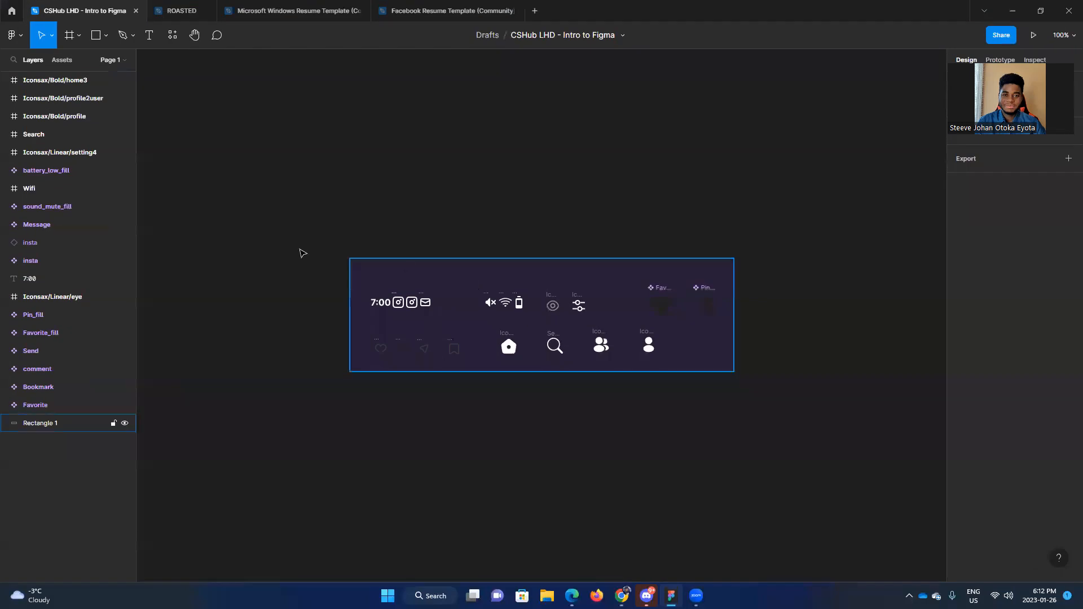
left_click(14, 6)
scroll(426, 349, "up", 5)
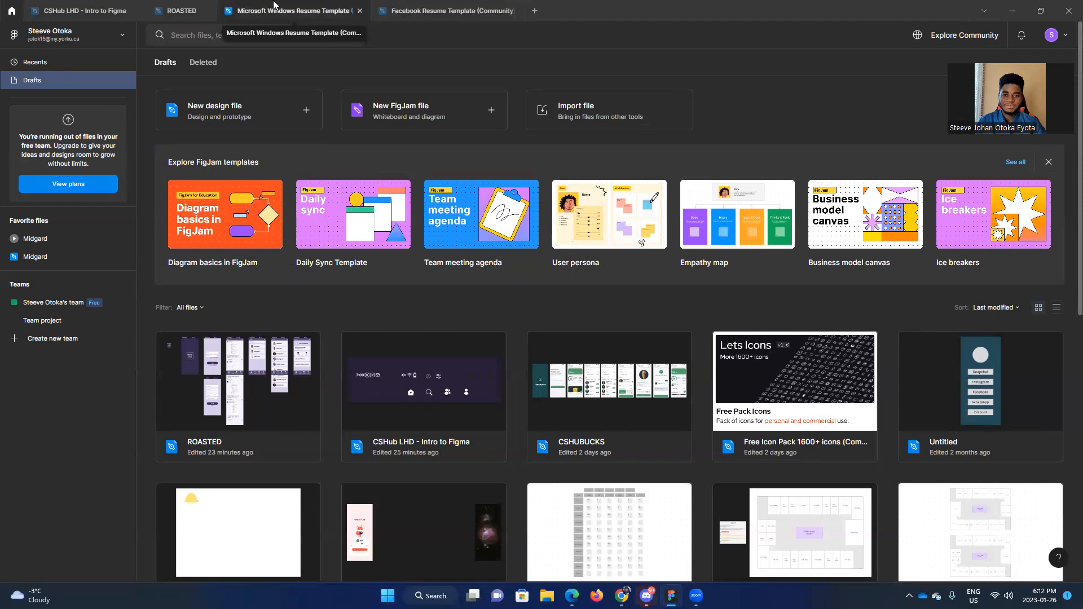
left_click(69, 8)
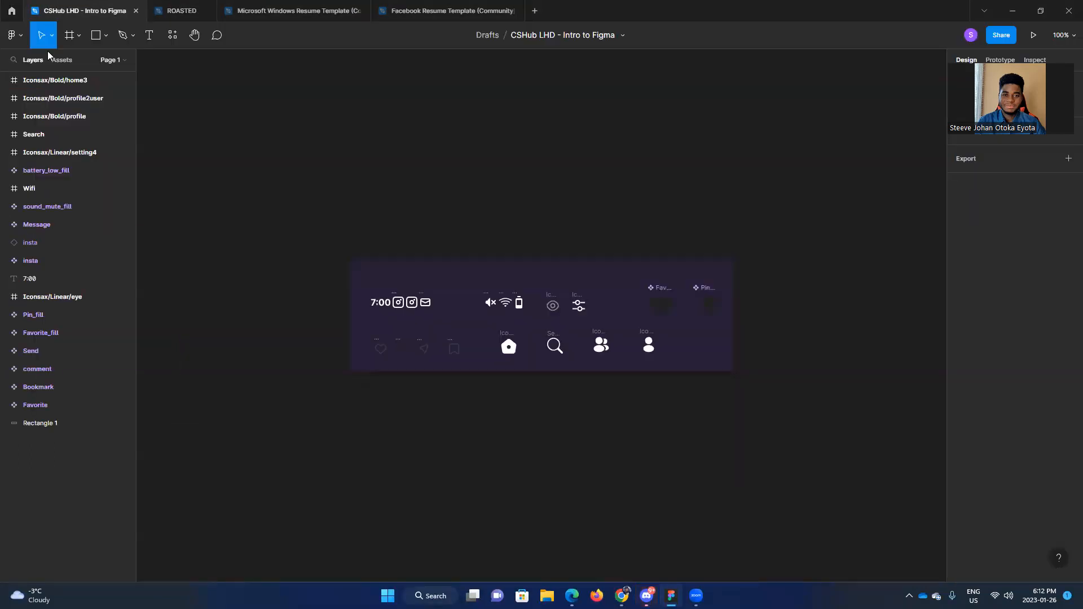
left_click(2, 7)
left_click(65, 10)
left_click(11, 10)
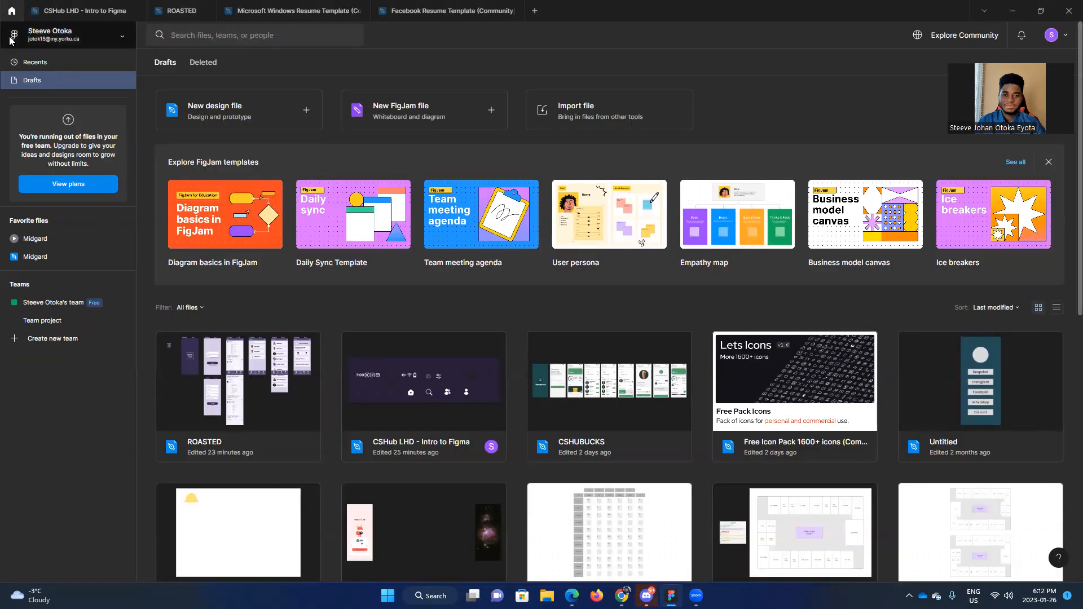
left_click(69, 12)
left_click(11, 9)
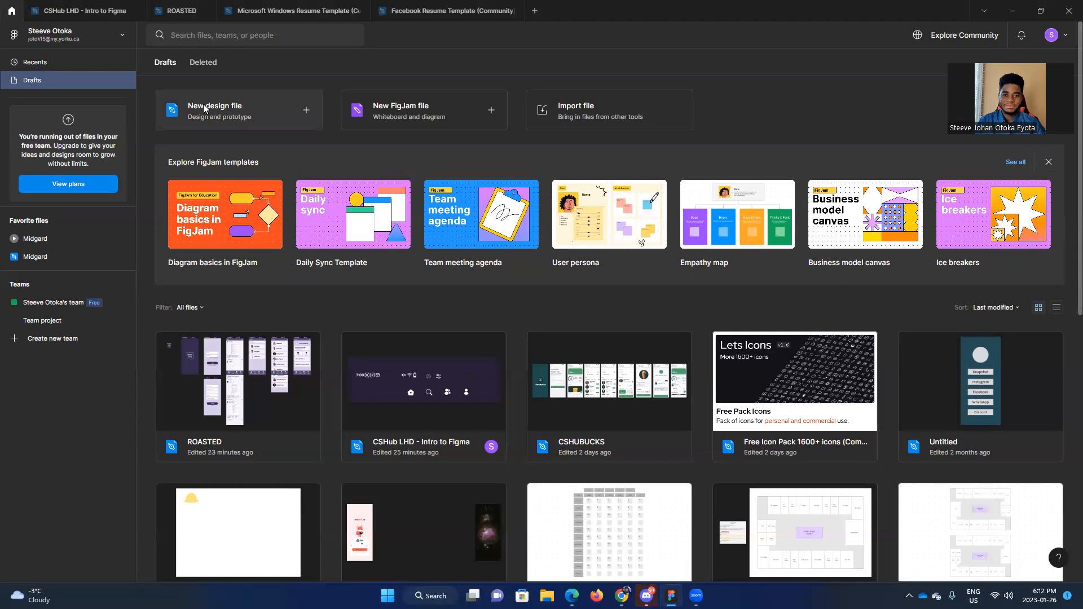
left_click(248, 114)
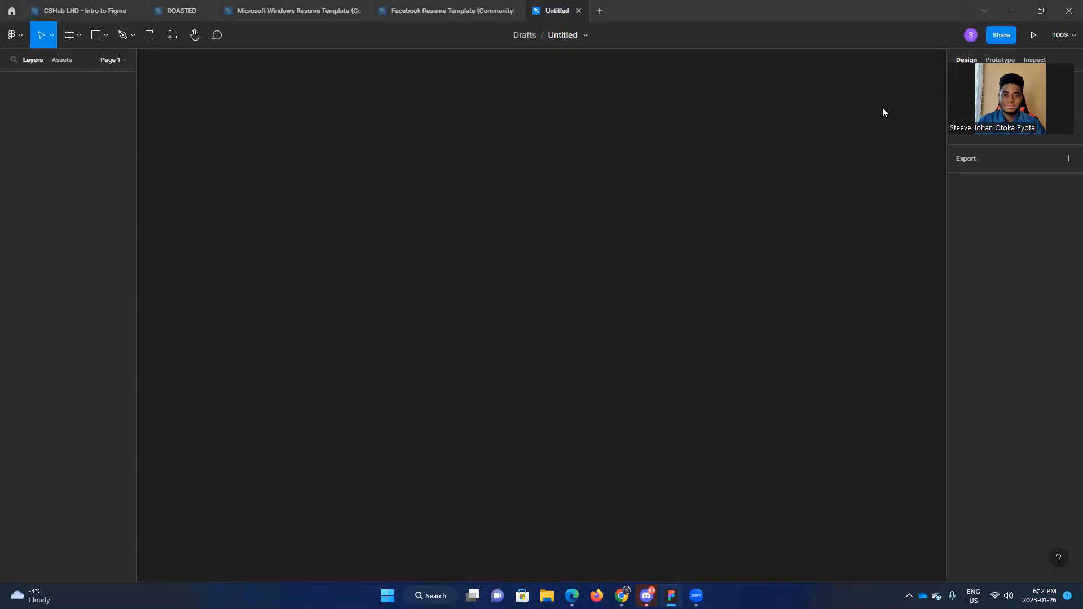
Step: Switch to the Figma Workshop slides in Chrome and show the "Create a New Figma Design" slide
mouse_move(621, 595)
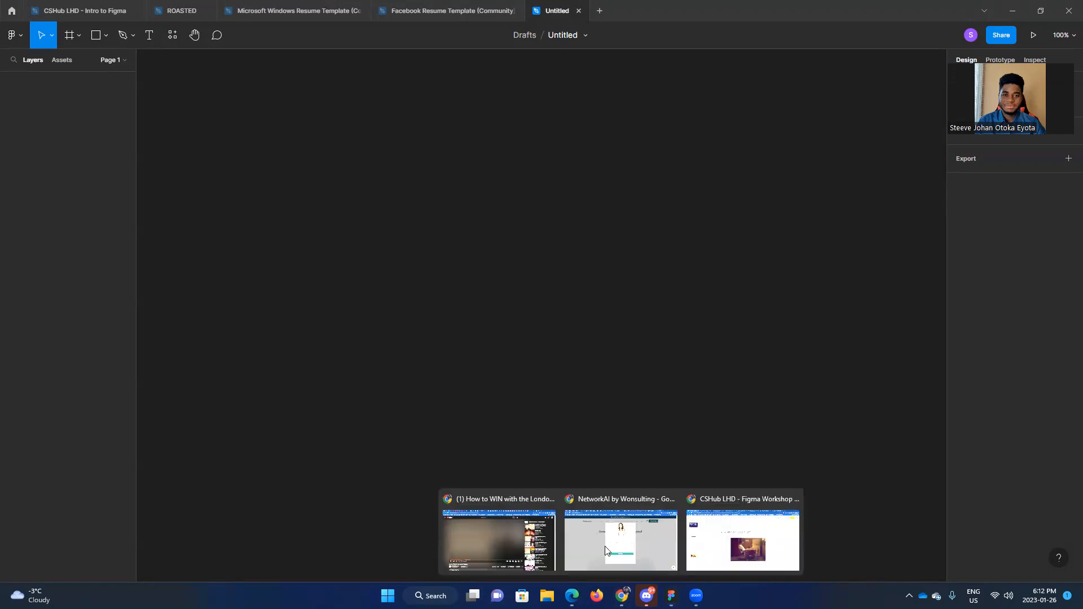
left_click(744, 546)
left_click(85, 338)
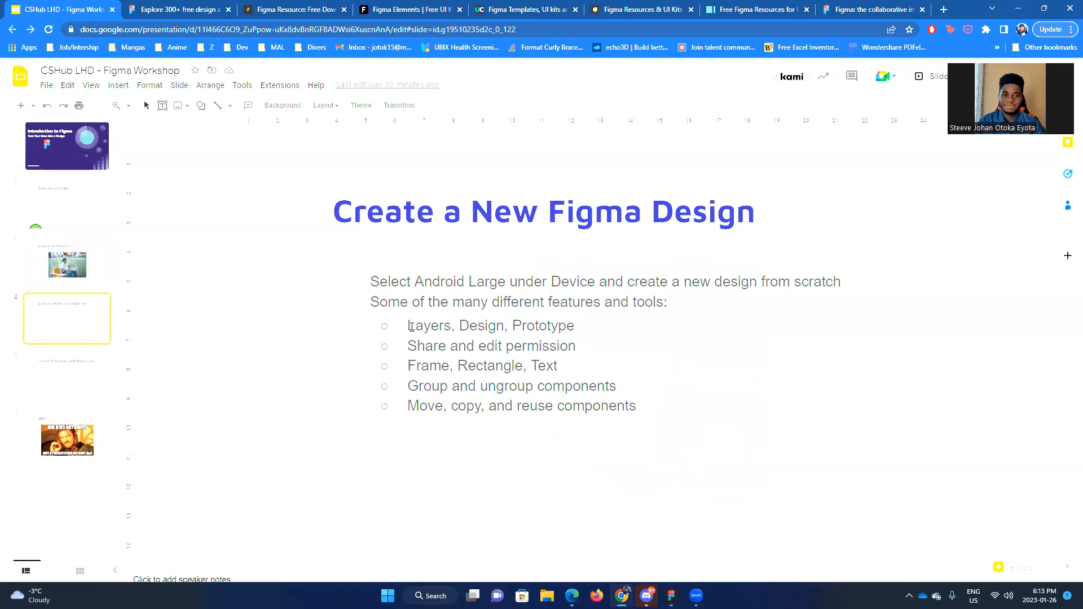
Step: Go through the slide's bullet list of Figma features and tools, from layers and sharing to reusing components
left_click(472, 327)
left_click(575, 325)
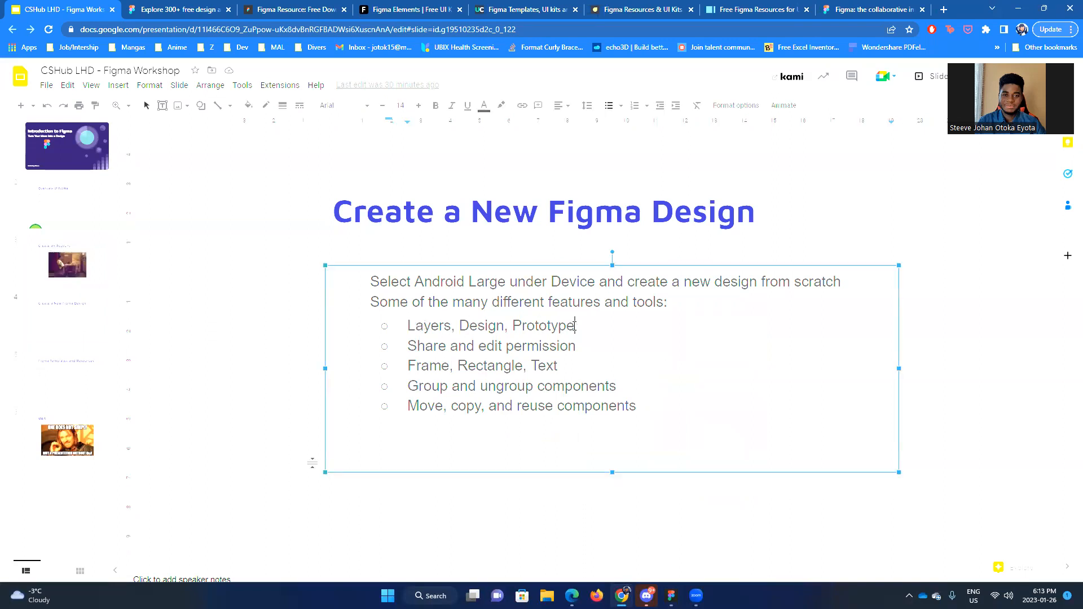
left_click(595, 346)
left_click(606, 366)
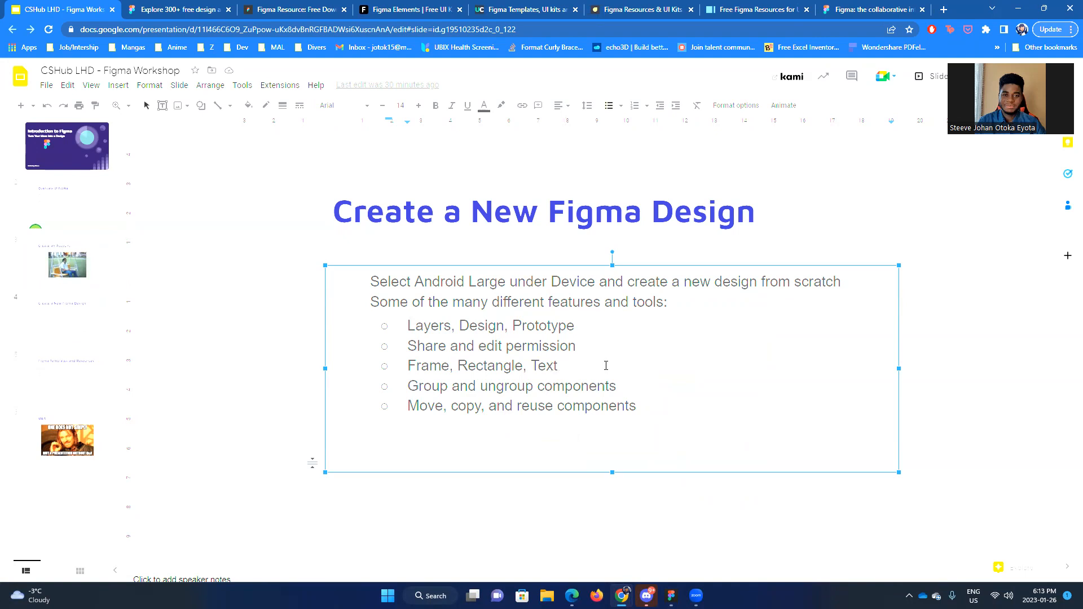
left_click(655, 392)
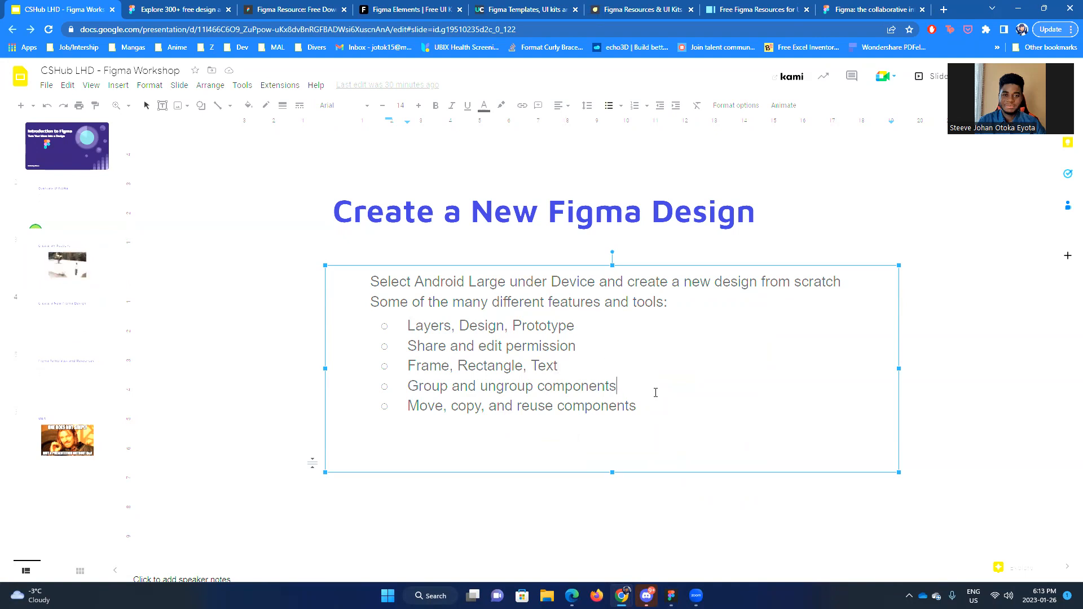
left_click(656, 408)
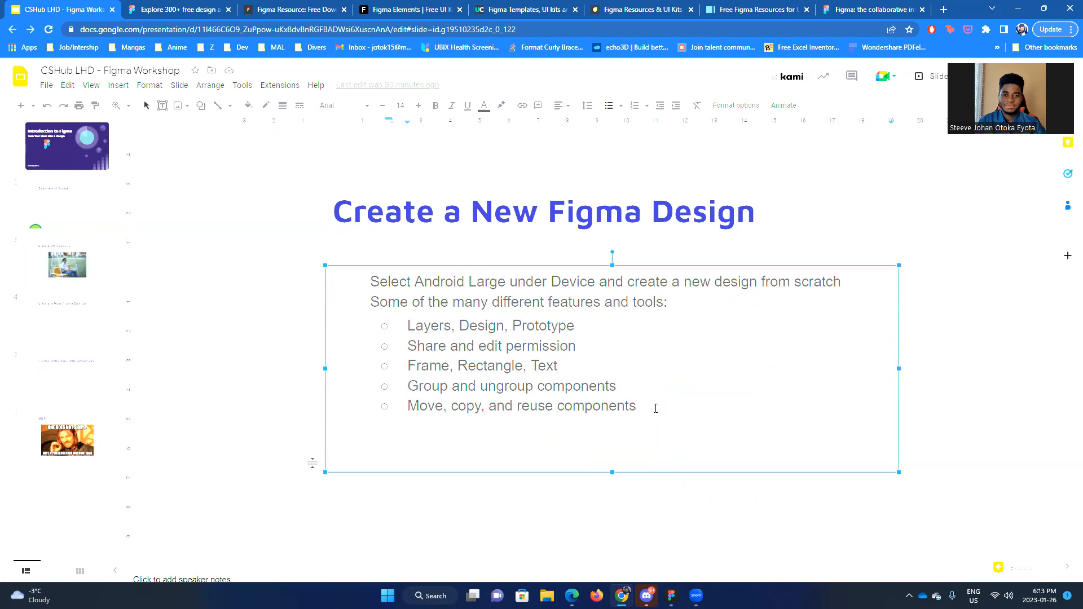
left_click(887, 225)
left_click(936, 235)
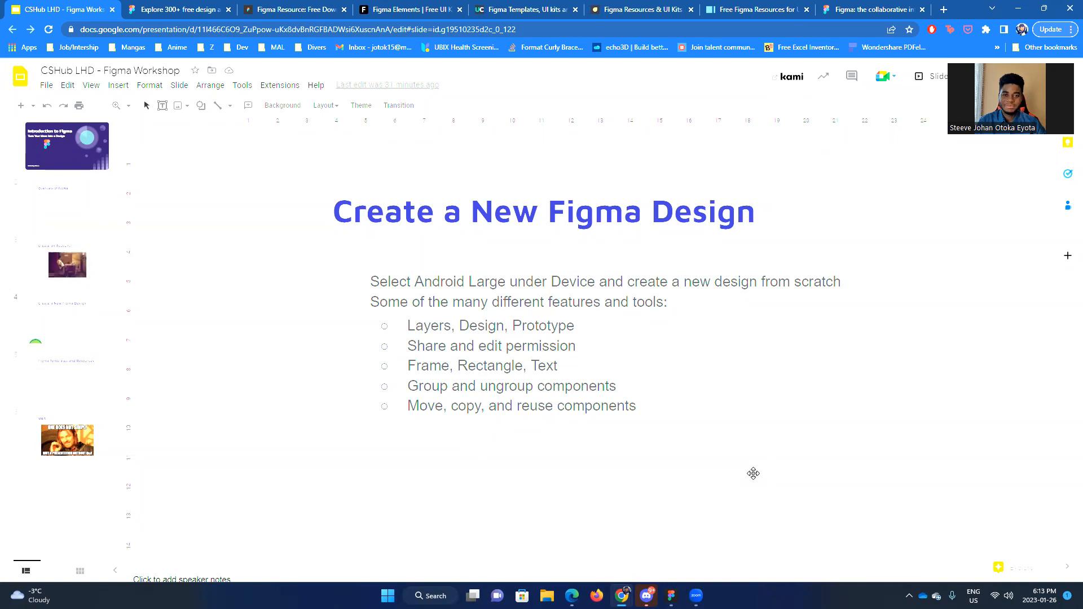
Step: Switch to the Figma app and draw a frame about 233 × 320 on the empty canvas
left_click(671, 596)
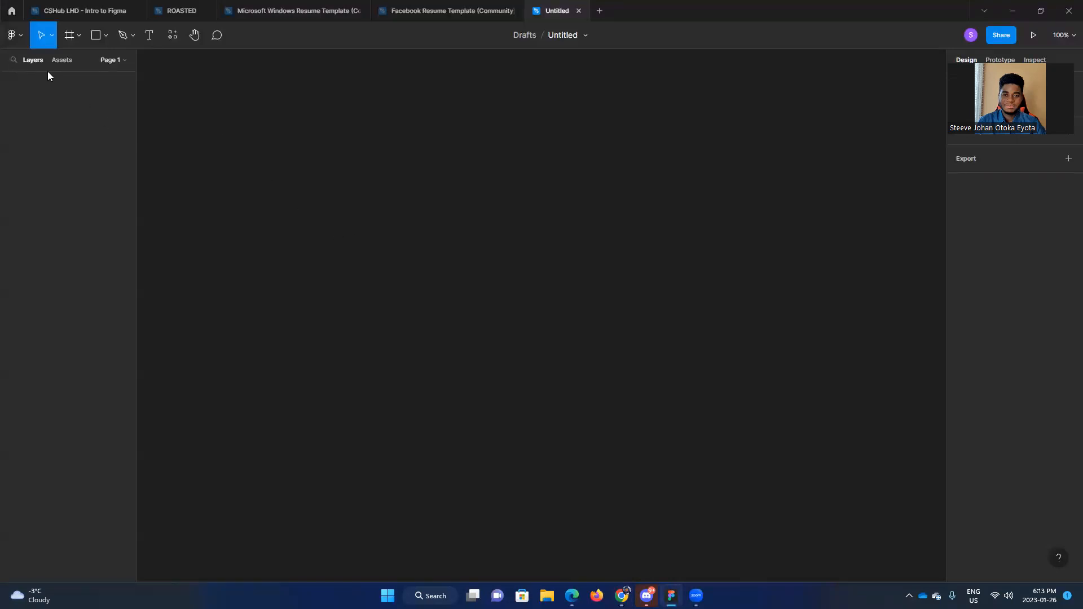
left_click(69, 45)
left_click_drag(342, 162, 472, 342)
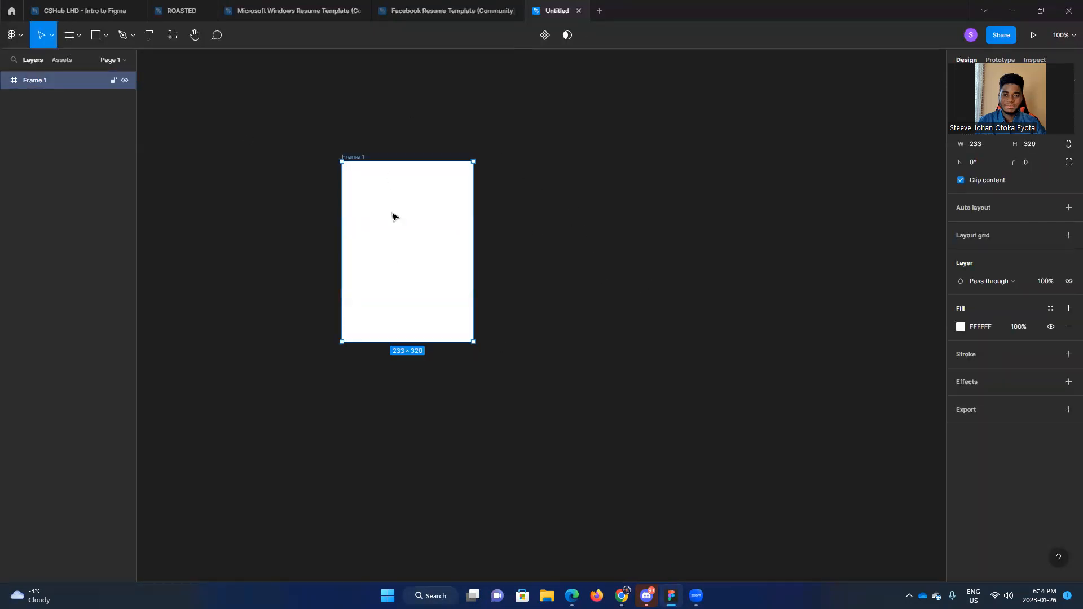
Step: Place a default 100 × 100 frame inside Frame 1
left_click(74, 39)
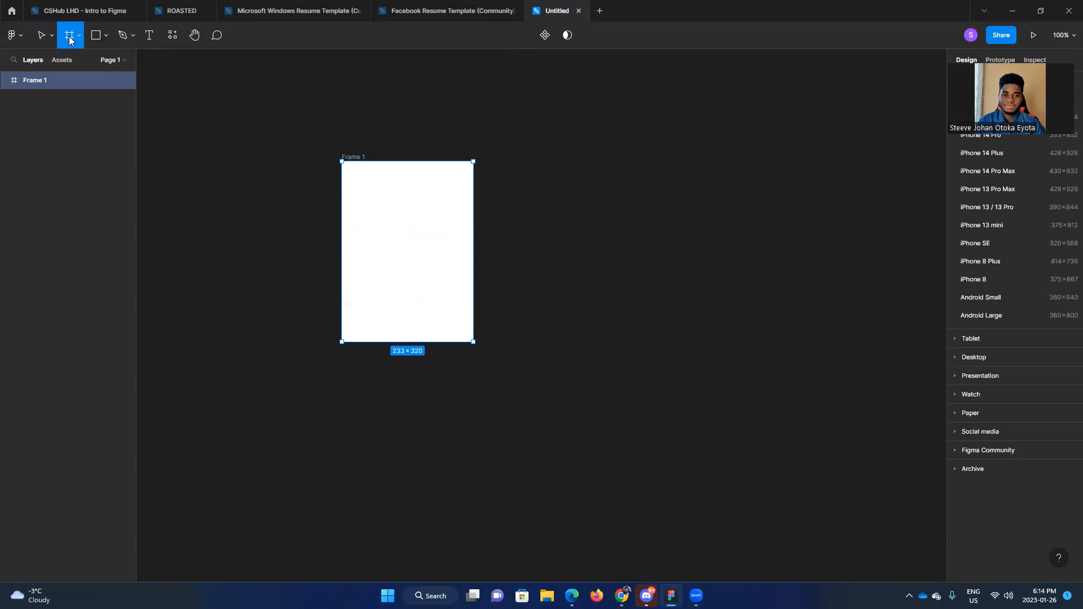
left_click(77, 37)
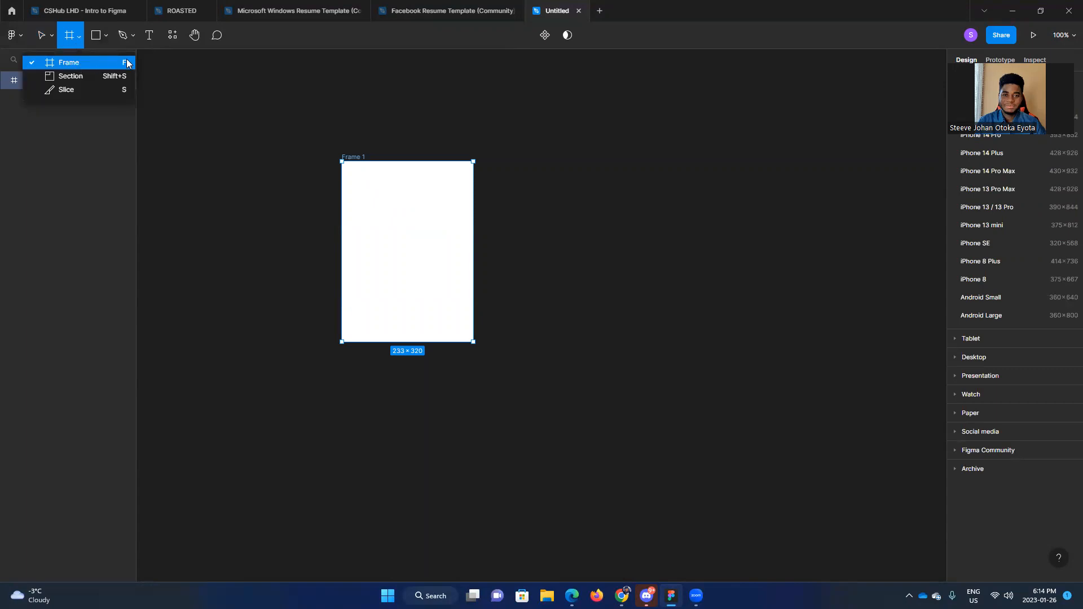
left_click(440, 238)
left_click(643, 172)
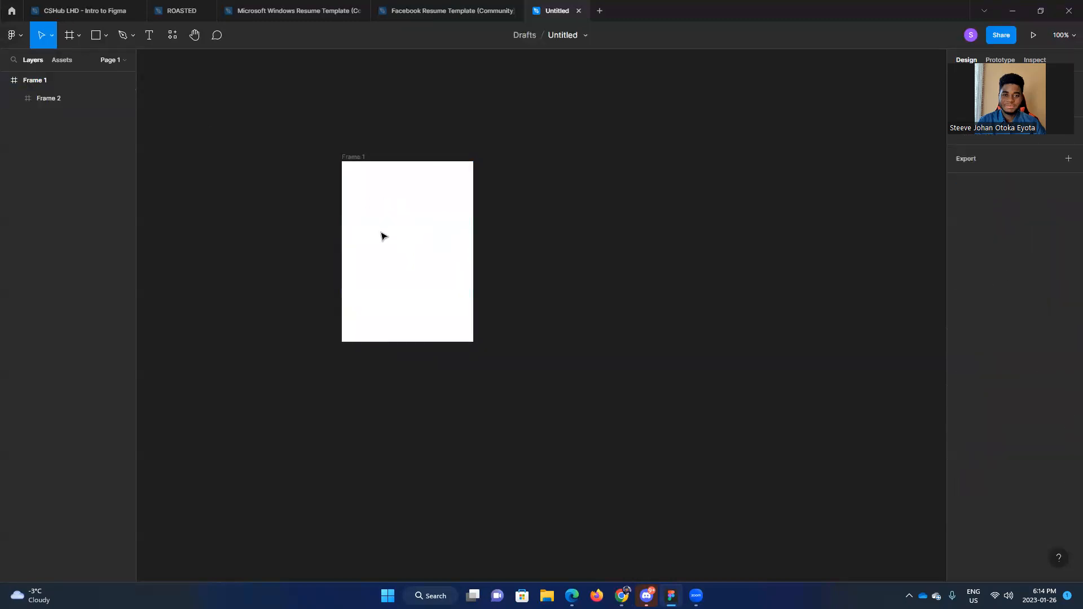
Step: Move Frame 2 out of Frame 1 onto the empty canvas beside it, and nest its layer back under Frame 1
left_click(61, 99)
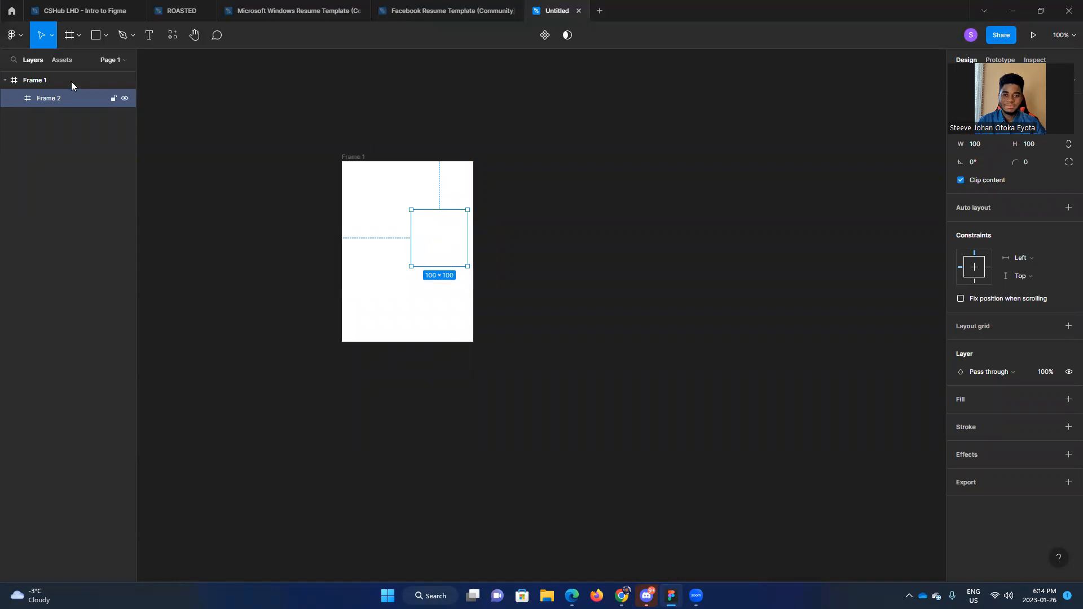
mouse_move(62, 101)
left_mouse_down()
mouse_move(58, 76)
mouse_move(58, 106)
left_mouse_up()
left_click_drag(420, 252, 530, 254)
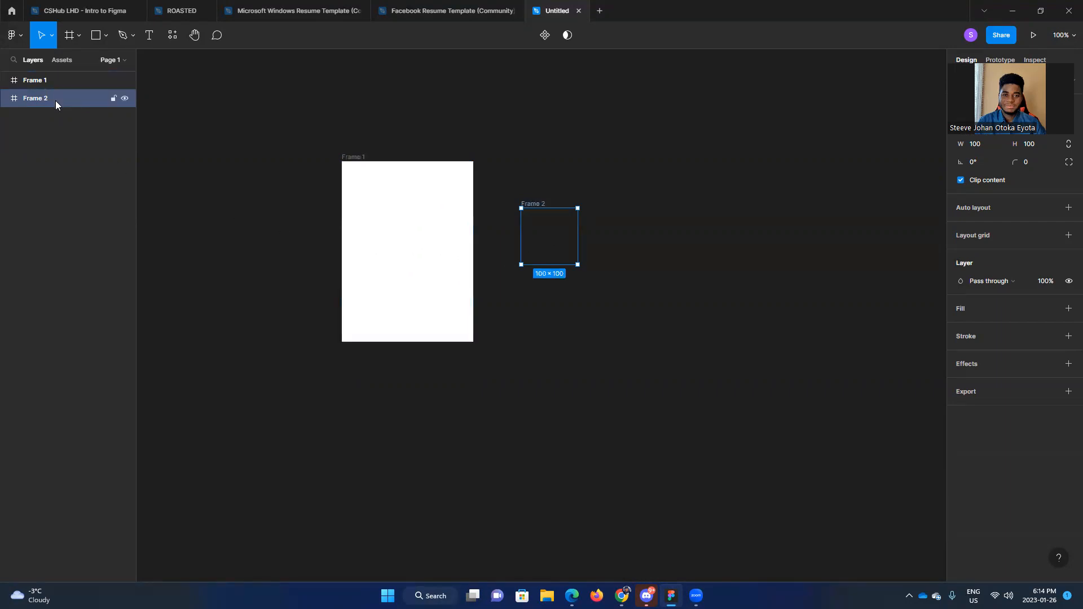
left_click_drag(55, 100, 56, 78)
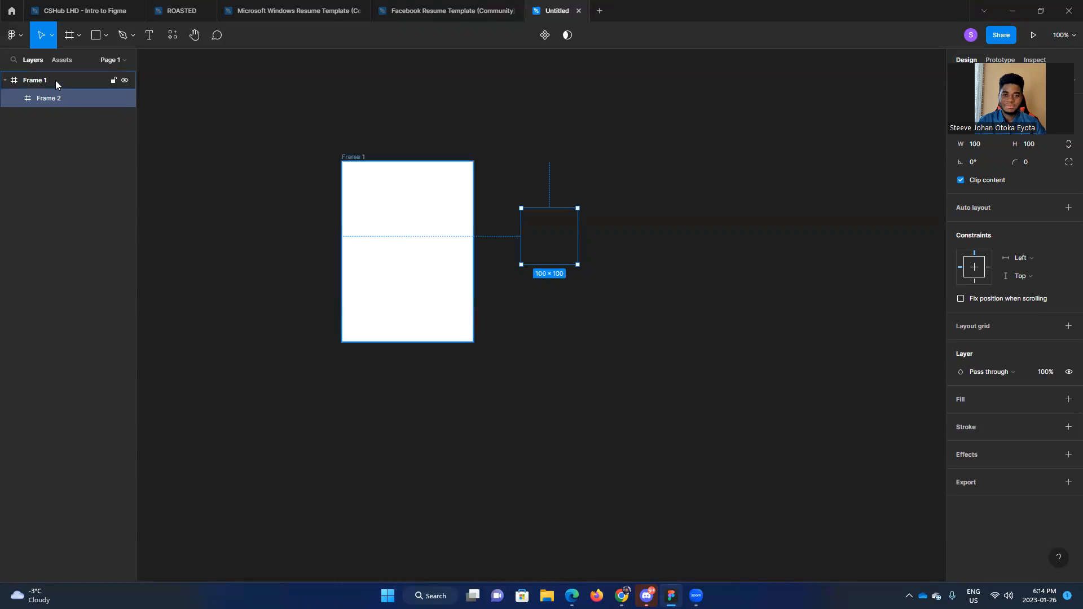
Step: Delete Frame 2 nested under Frame 1
left_click(56, 81)
left_click(76, 101)
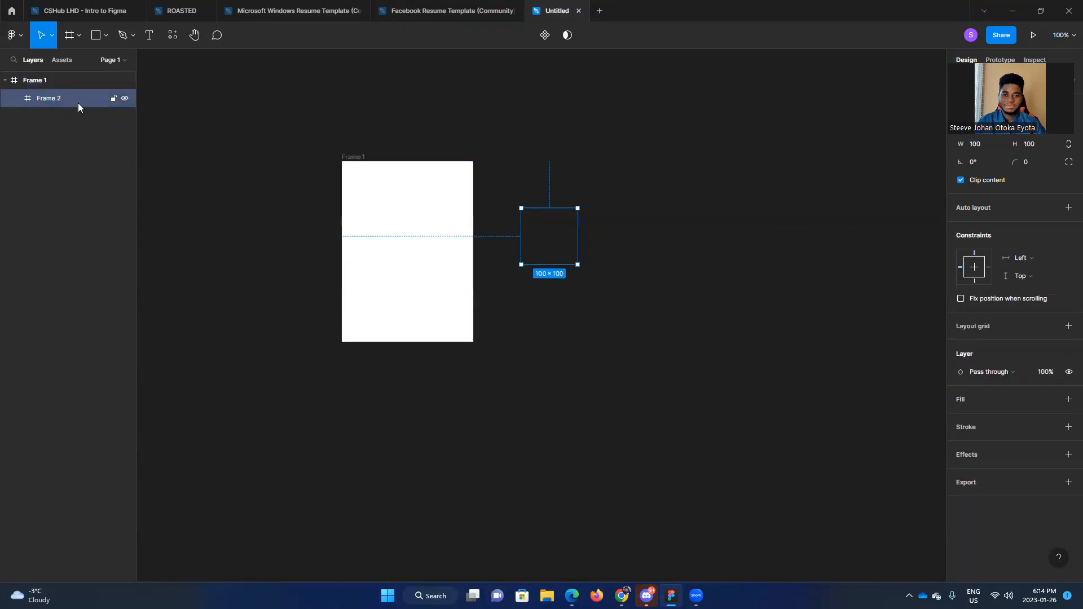
right_click(77, 103)
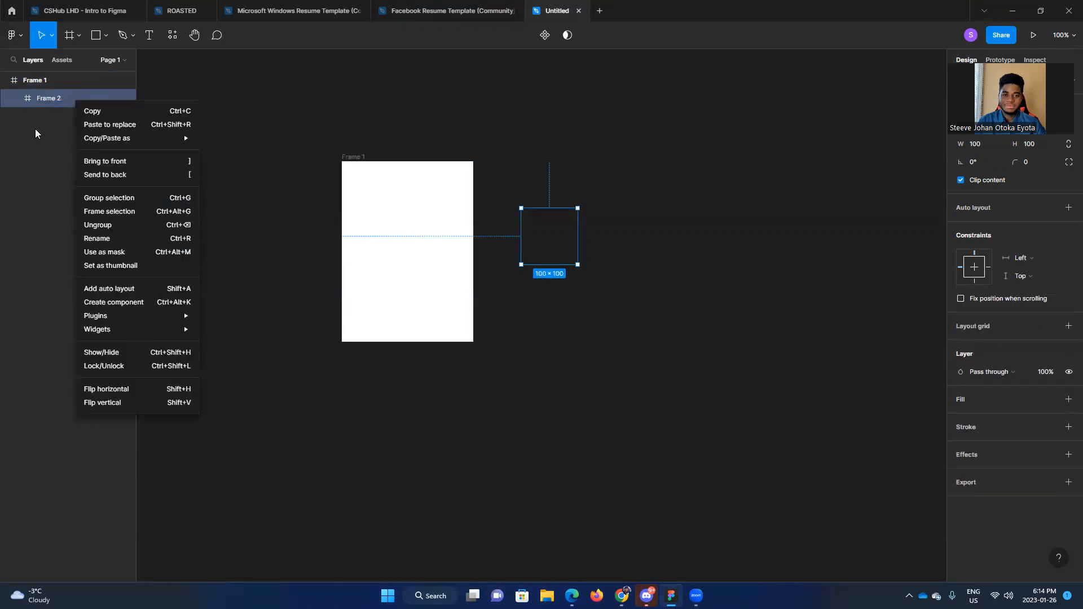
left_click(56, 102)
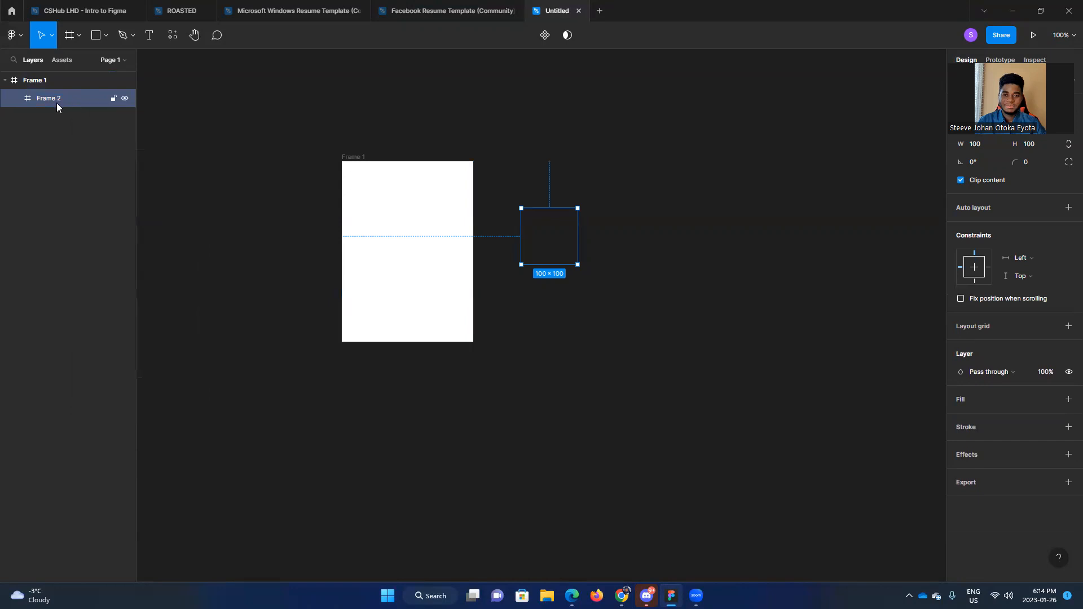
key("Delete")
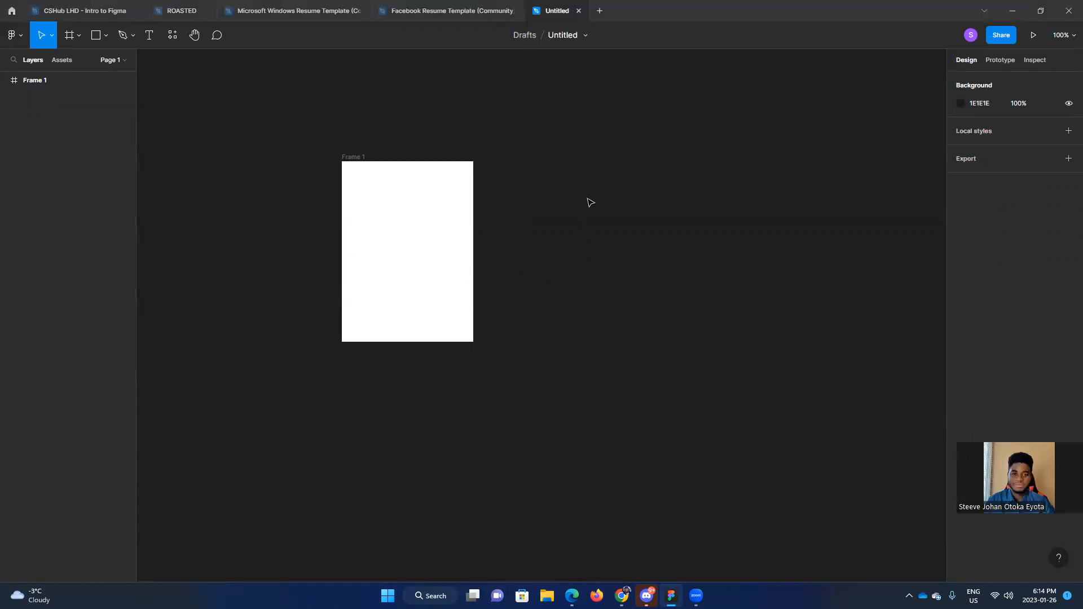
Step: Move Frame 1 across the canvas to about X -163, Y -215
left_click(454, 199)
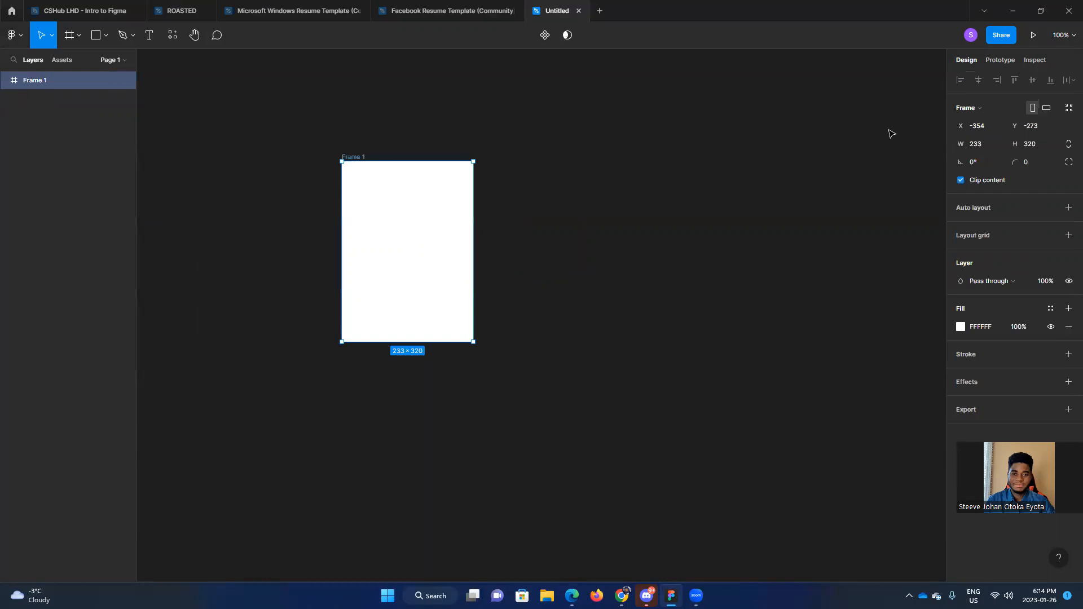
left_click(650, 201)
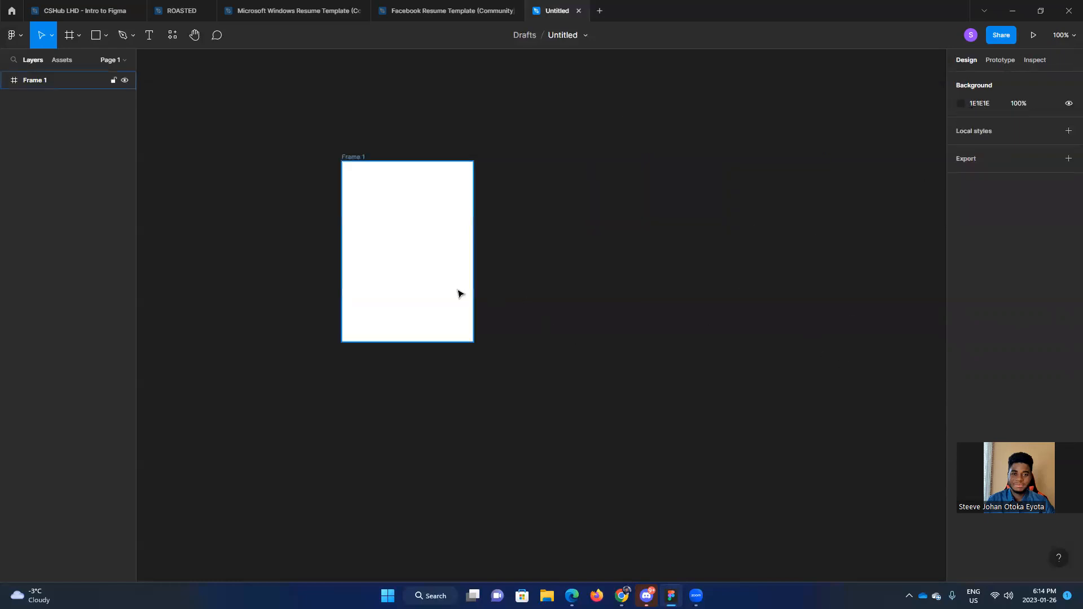
left_click(434, 278)
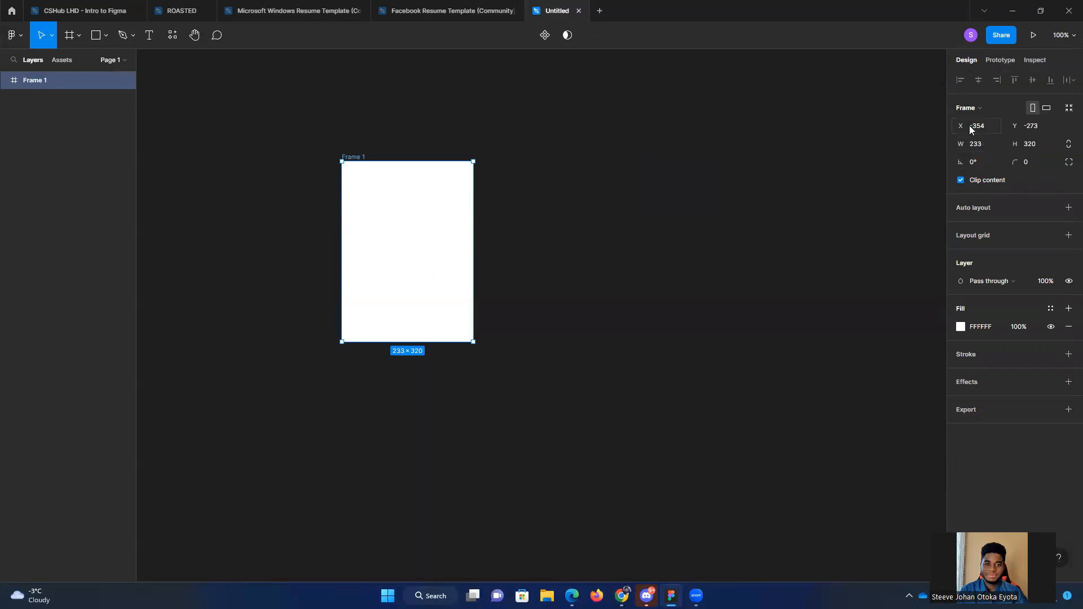
left_click_drag(447, 244, 478, 258)
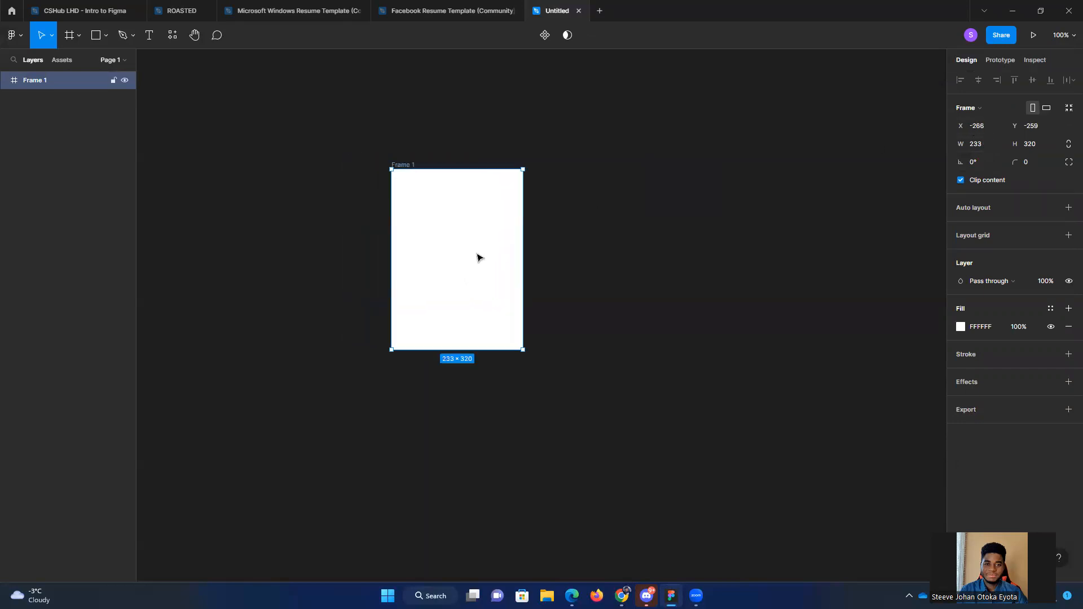
left_click_drag(486, 266, 518, 294)
Step: Enlarge Frame 1 from its lower-right corner to about 289 × 339
left_click(980, 146)
left_click(580, 312)
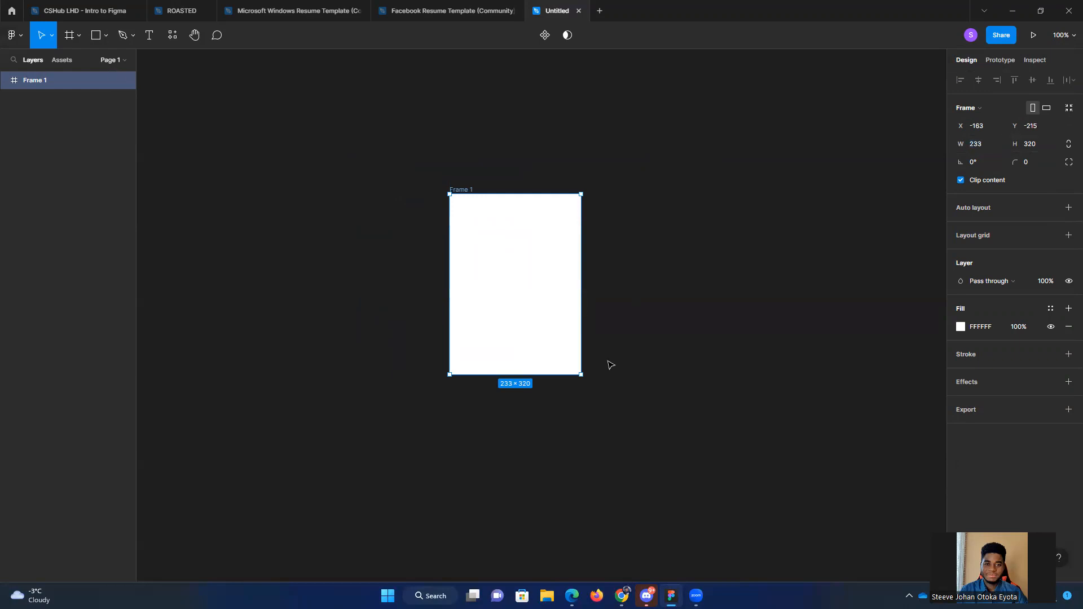
left_click_drag(580, 373, 612, 385)
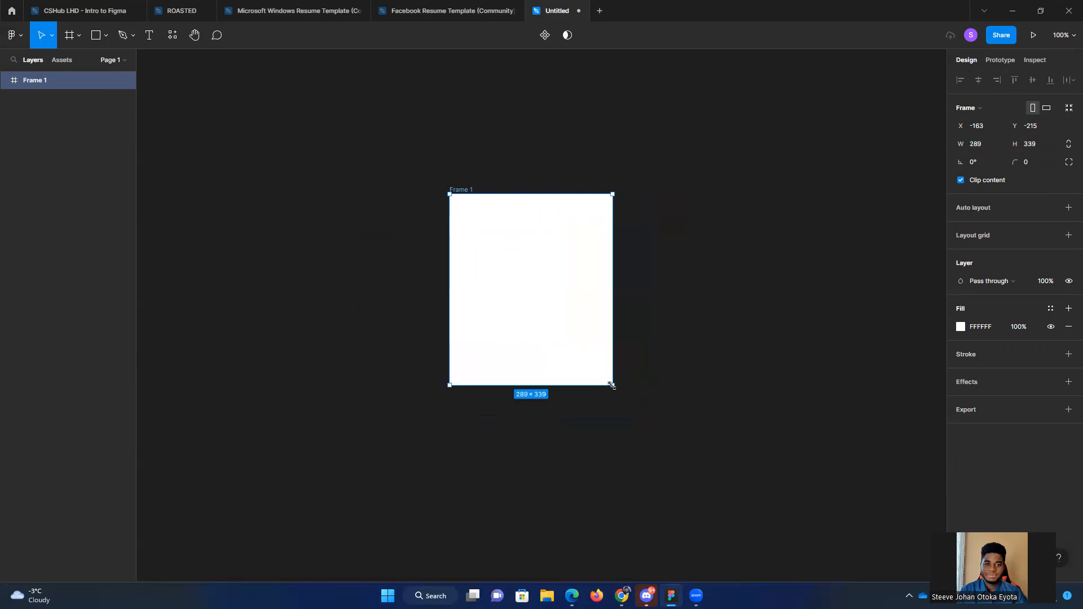
Step: Look over Frame 1's prototype settings and the file's sharing options, including the permission levels for invitees
left_click(999, 59)
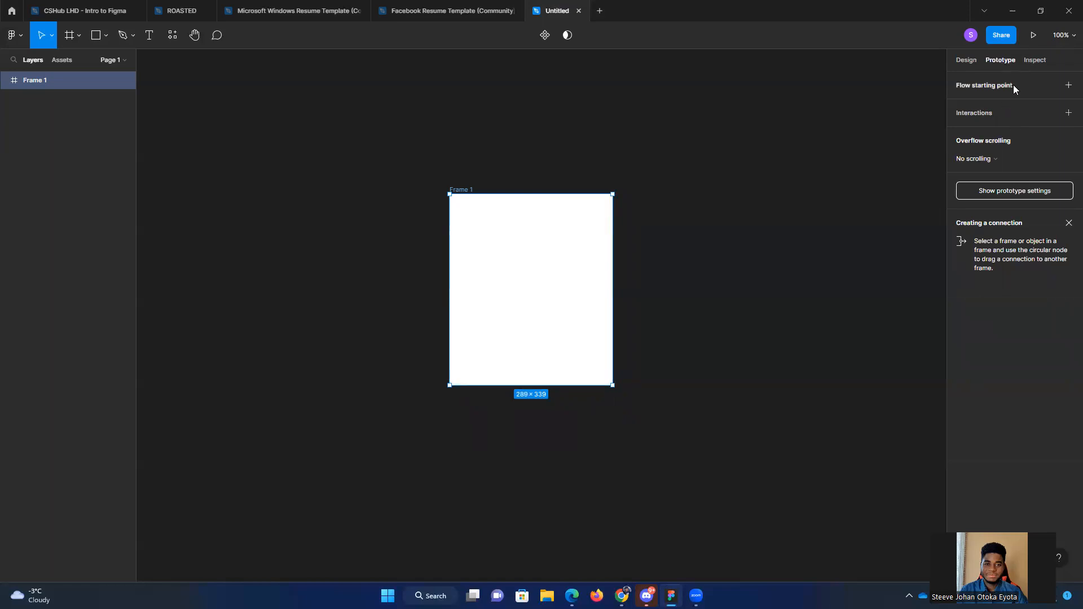
left_click(965, 61)
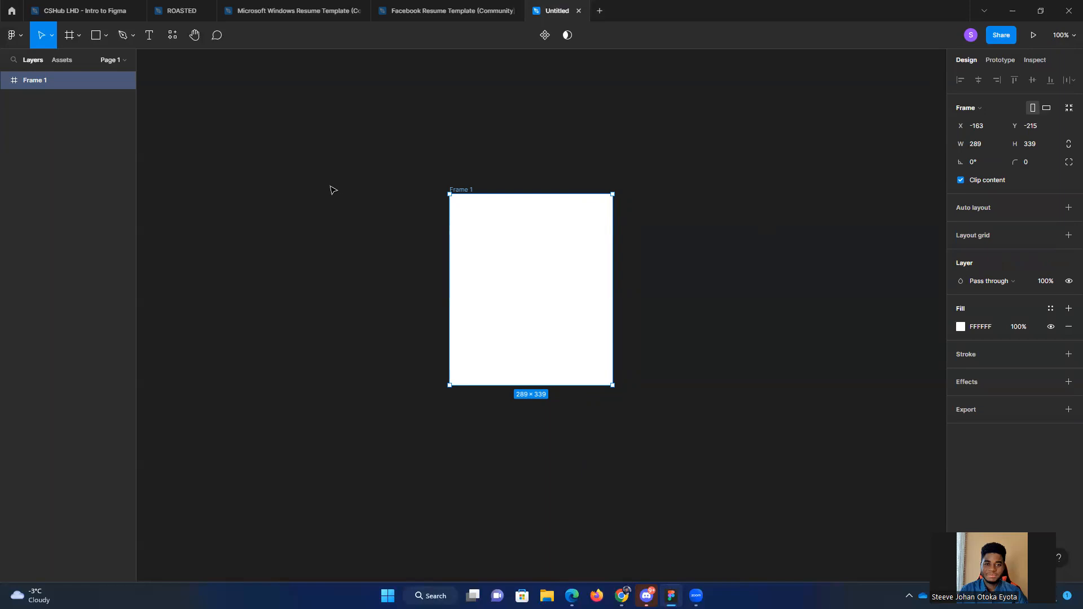
left_click(1004, 36)
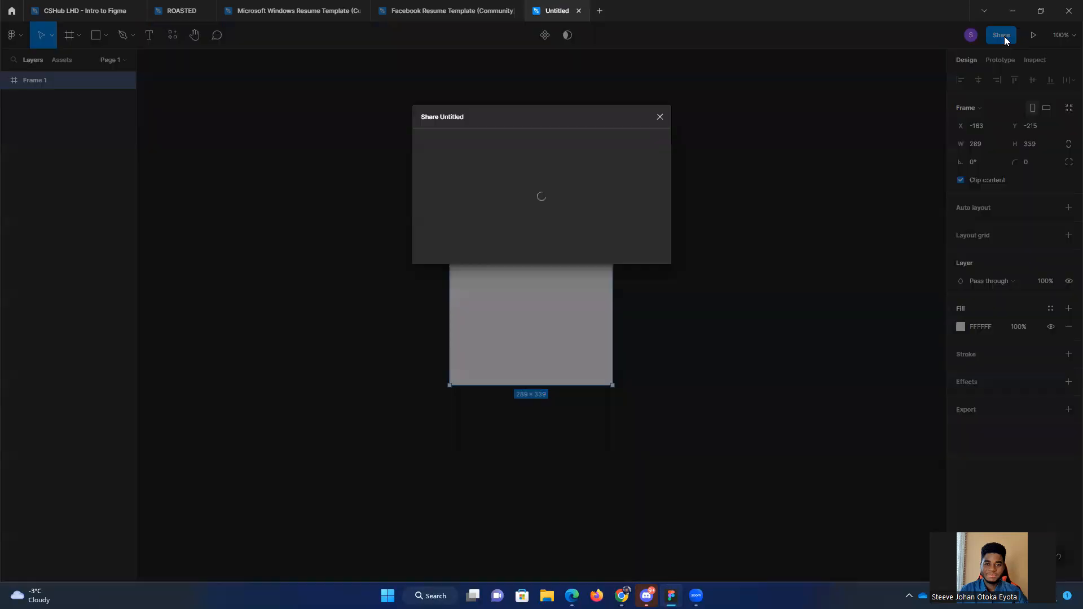
left_click(873, 144)
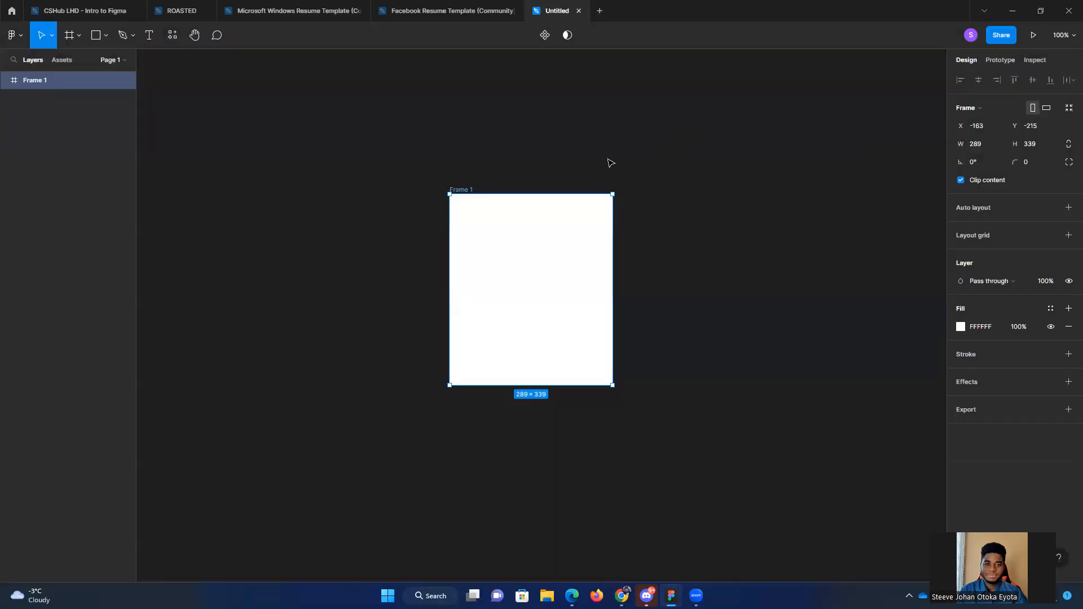
left_click(1000, 35)
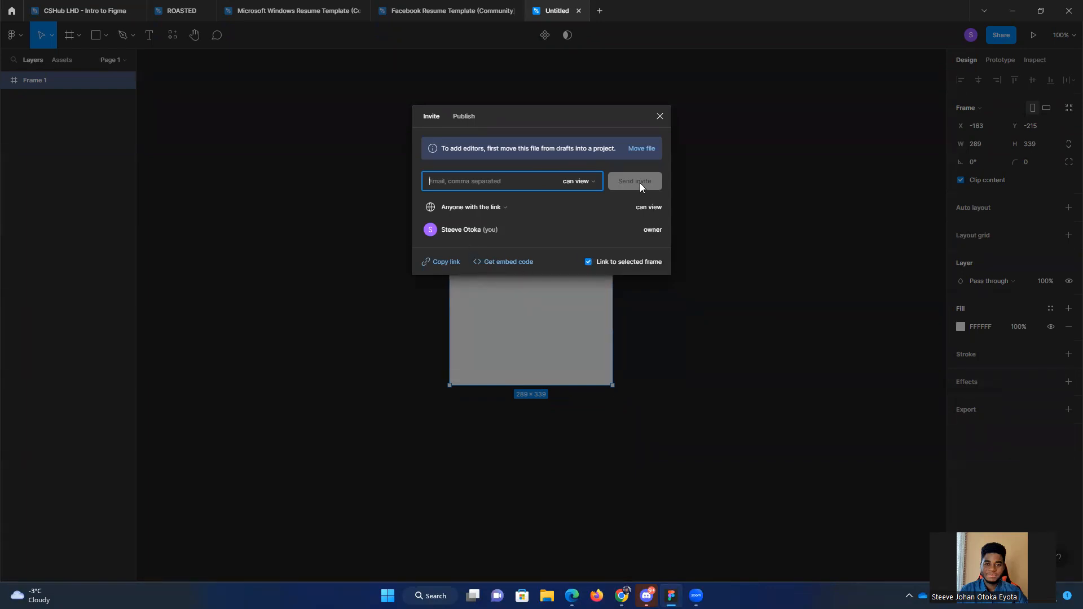
left_click(593, 180)
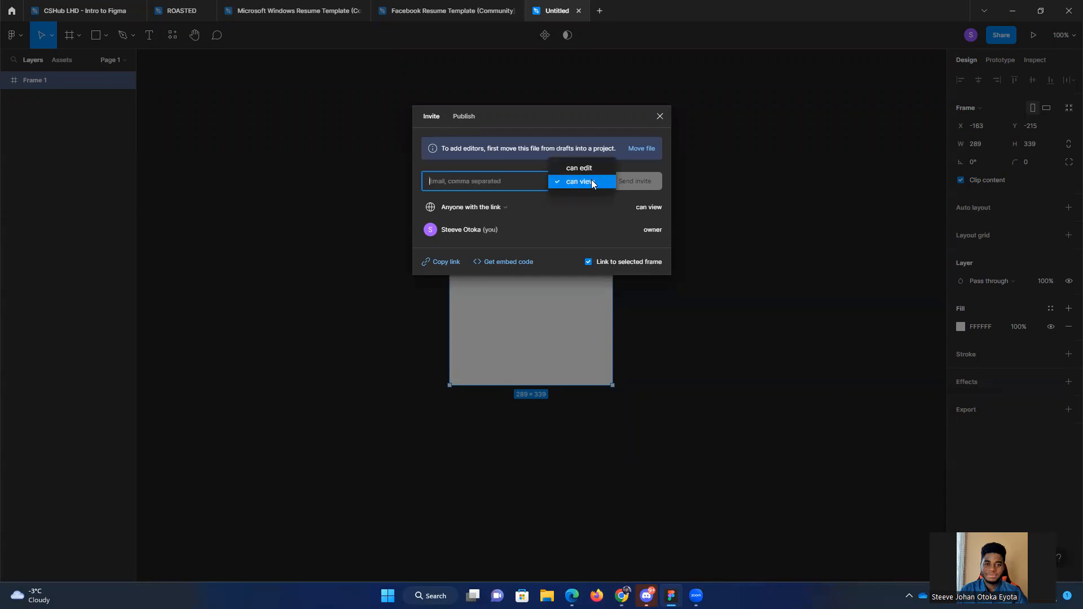
left_click(659, 117)
Step: Move Frame 1 up and to the left on the canvas, to about X -310, Y -309
left_click_drag(524, 254, 426, 217)
left_click_drag(425, 264, 441, 247)
left_click(750, 269)
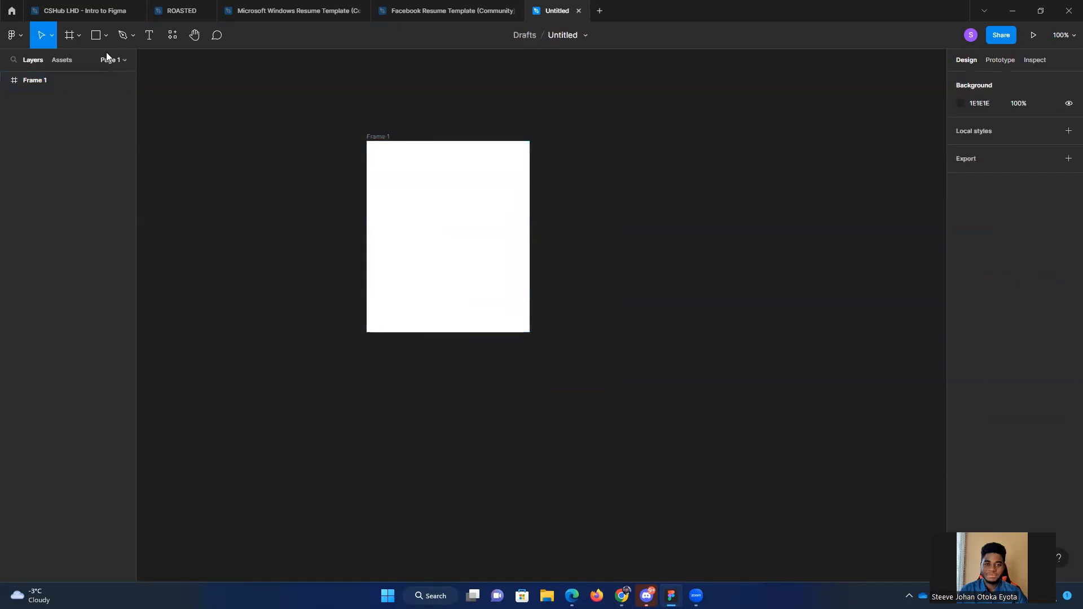
Step: Enlarge Frame 1 from its lower-right corner to about 416 × 561
left_click(514, 321)
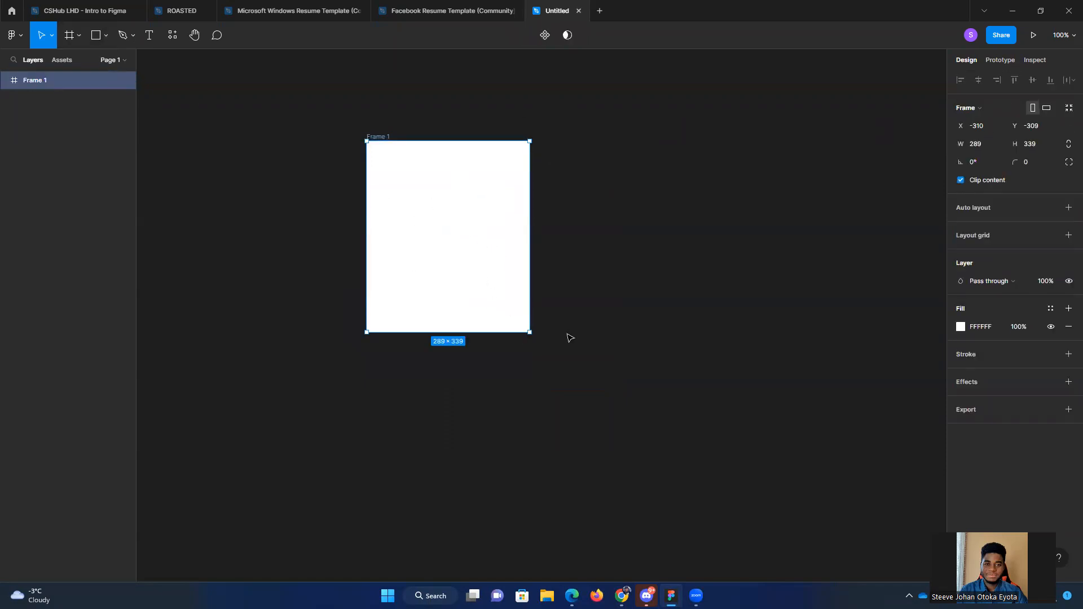
left_click_drag(532, 335, 601, 457)
left_click(721, 272)
left_click(453, 308)
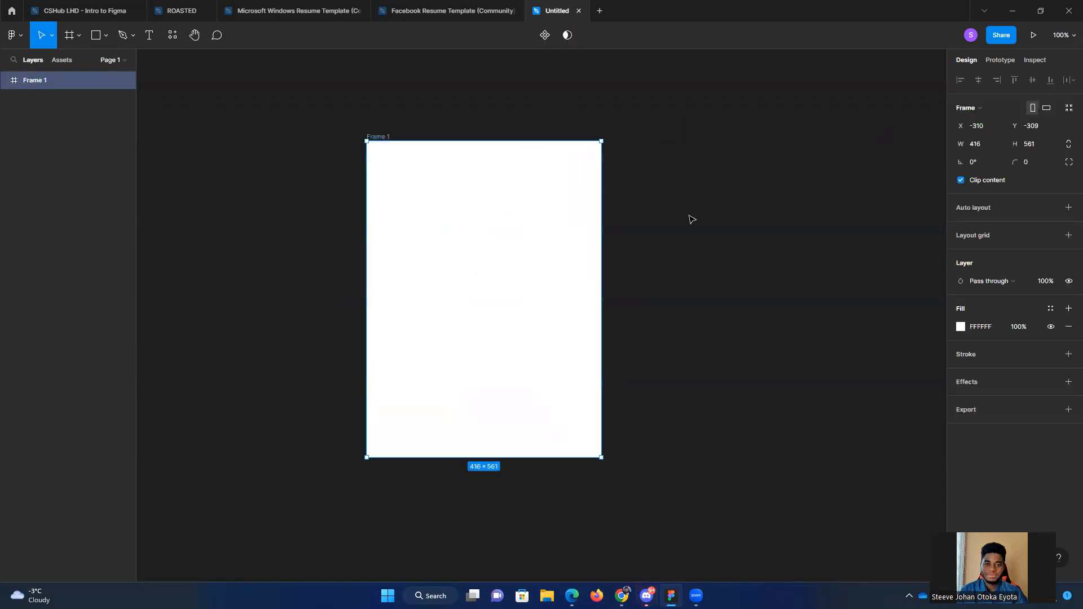
Step: Draw a rectangle about 267 × 82 in the lower half of Frame 1, horizontally centred at about X 75, Y 363
left_click(106, 37)
left_click(68, 60)
mouse_move(406, 342)
left_mouse_down()
mouse_move(425, 365)
mouse_move(557, 389)
left_mouse_up()
left_click_drag(474, 373, 477, 375)
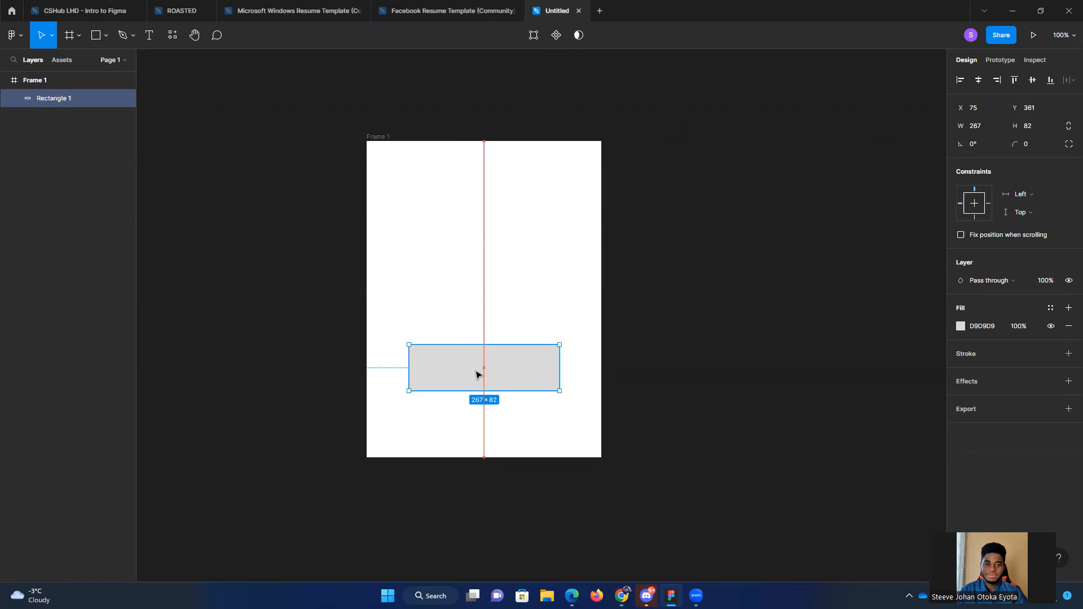
left_click_drag(476, 375, 476, 306)
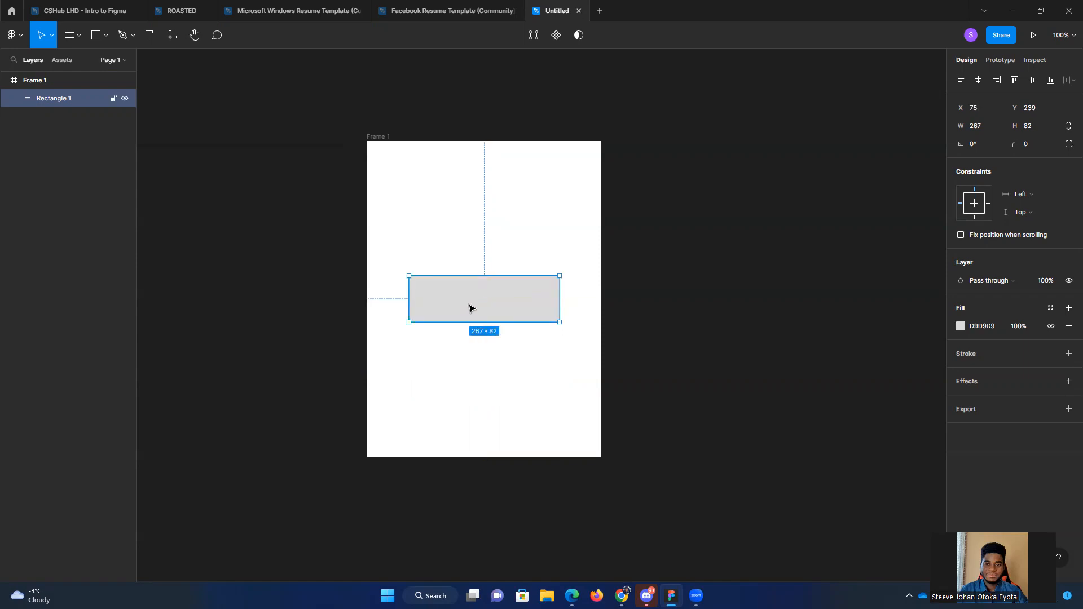
left_click_drag(474, 305, 472, 372)
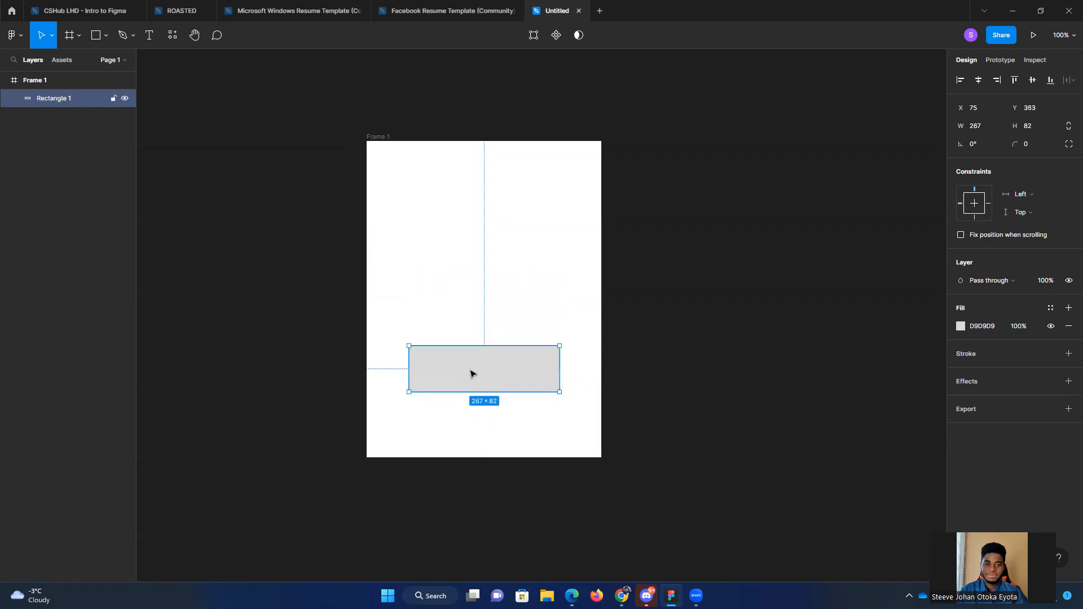
left_click(150, 36)
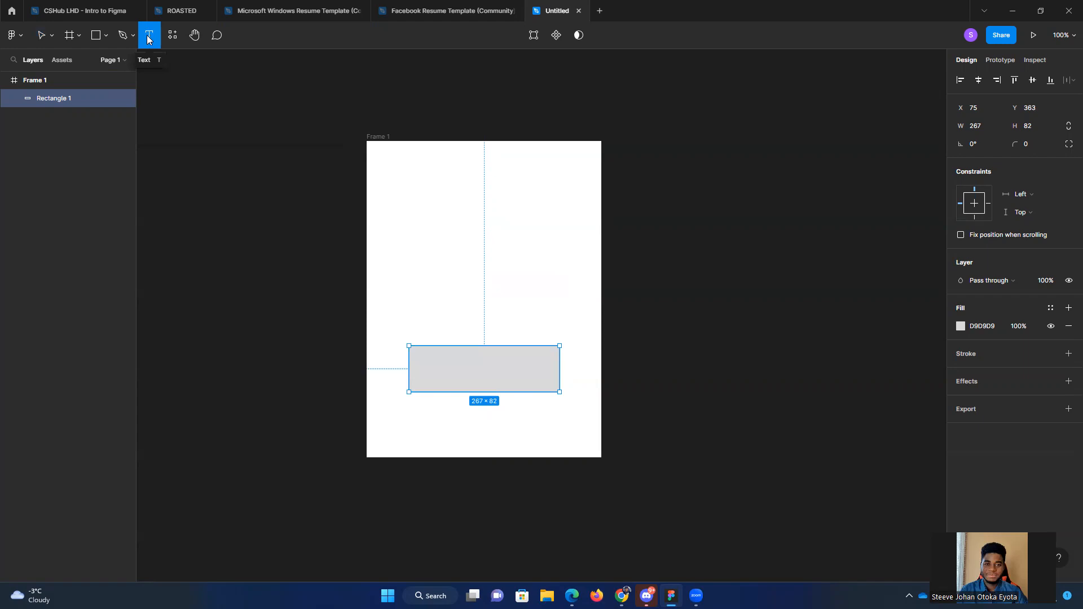
left_click(290, 254)
type("t")
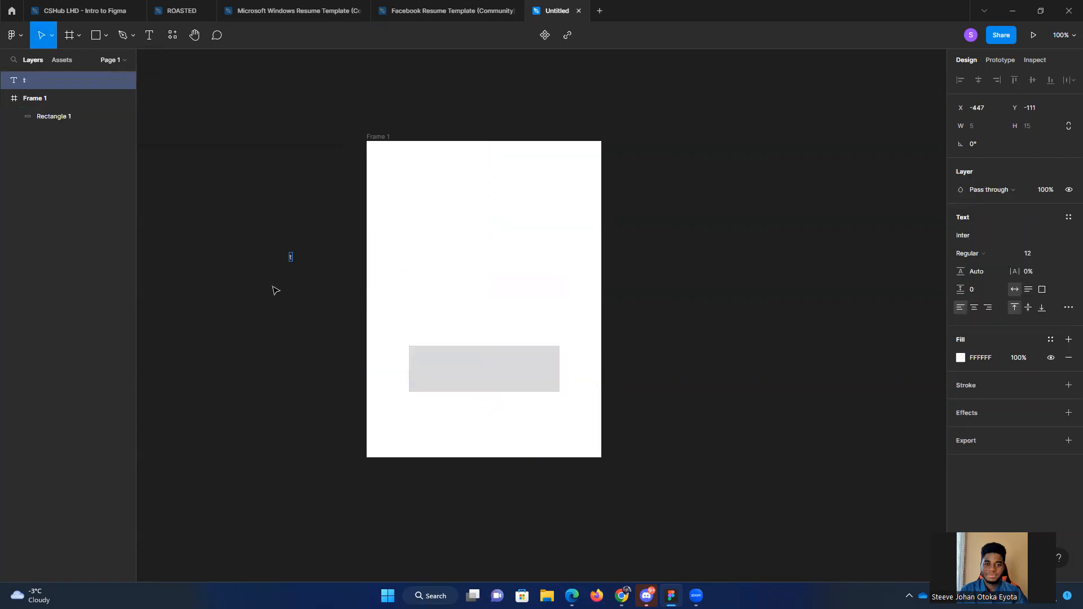
key("Delete")
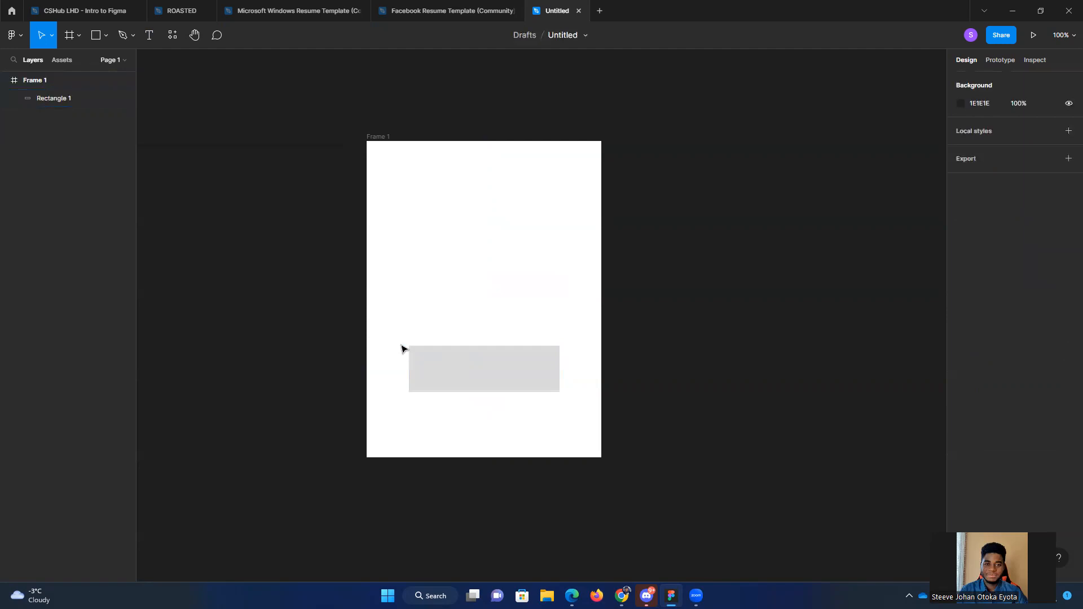
key("t")
left_click(469, 373)
key("Escape")
left_click(431, 363)
left_click(288, 223)
Step: Add a text box about 236 × 55 over the grey rectangle reading "This is a button", aligned centre and middle
key("t")
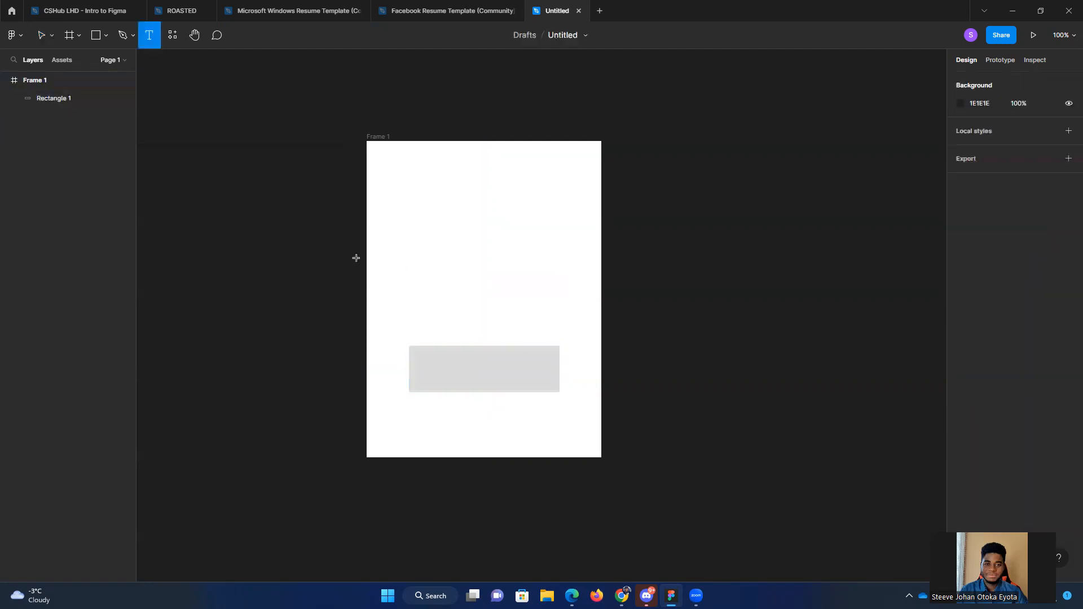
left_click_drag(417, 352, 551, 387)
type("This is a button")
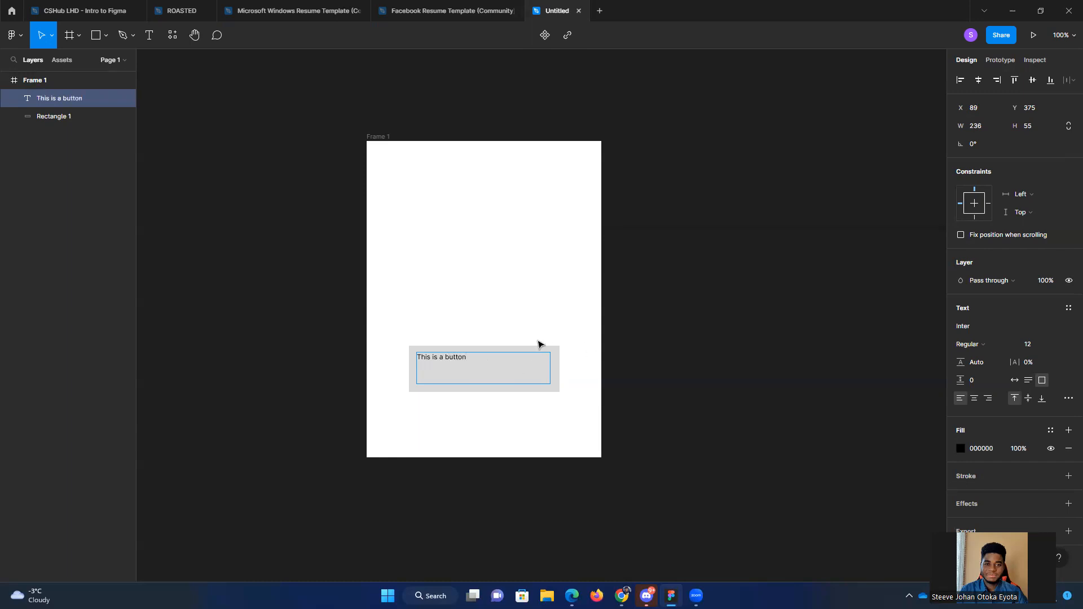
left_click(976, 398)
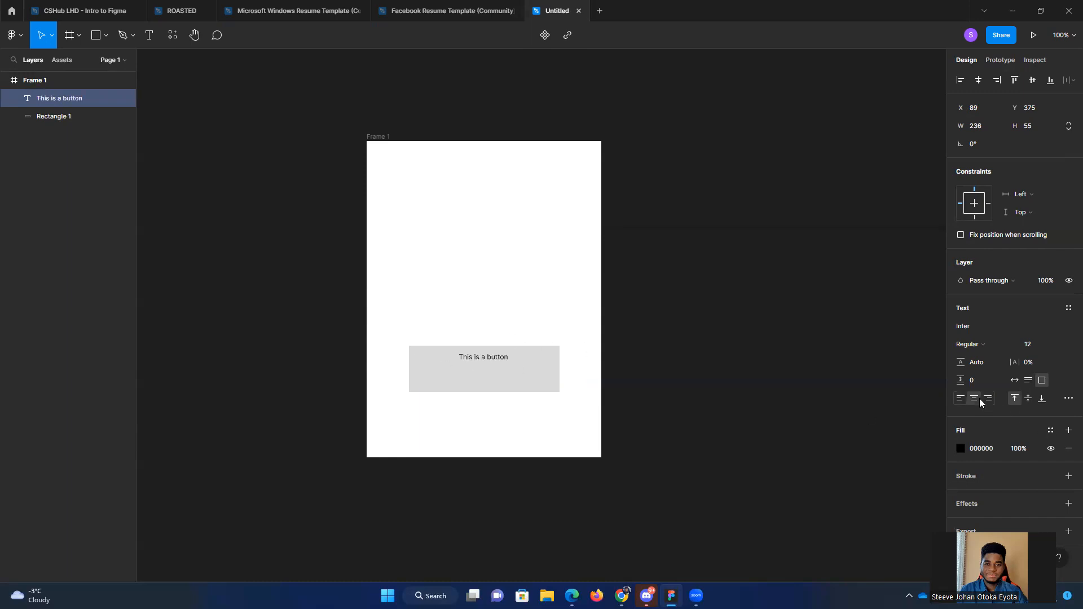
left_click(1029, 399)
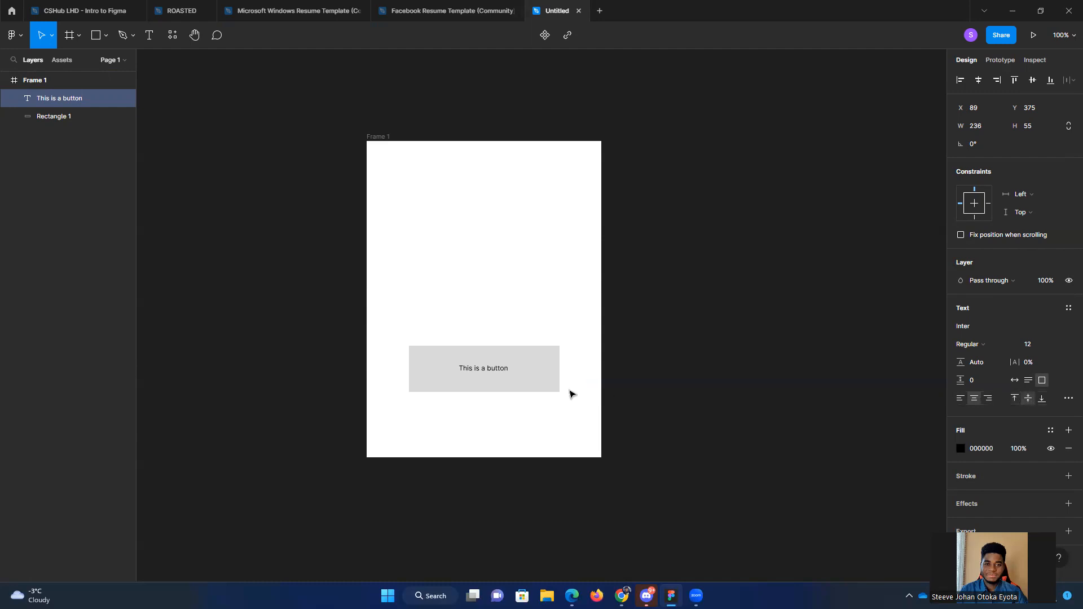
Step: Try left, right and centre alignment on the button text, along with bottom and top vertical alignment
double_click(495, 370)
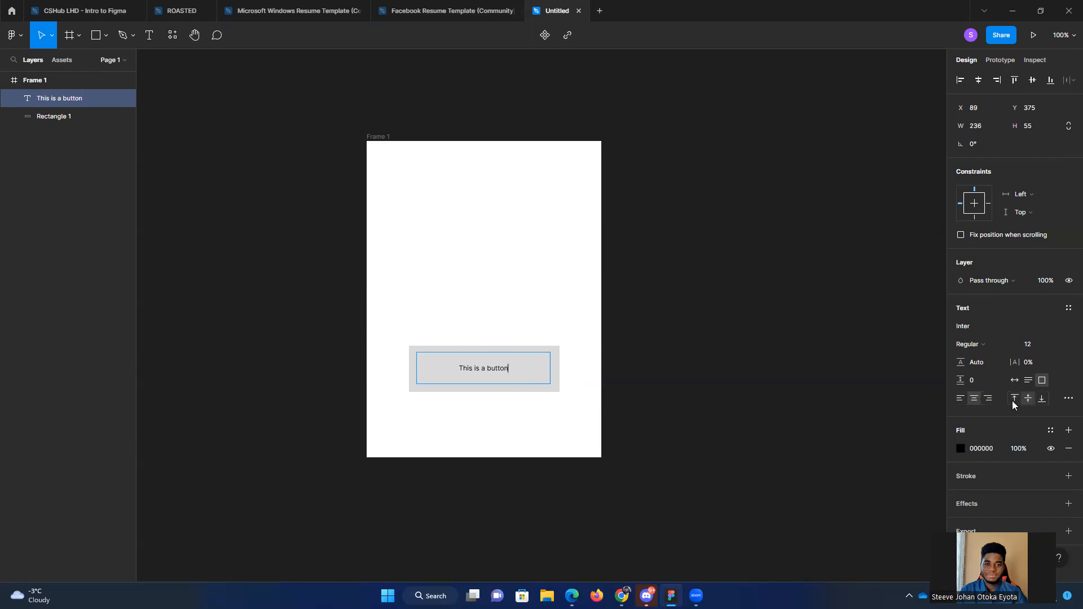
left_click(960, 399)
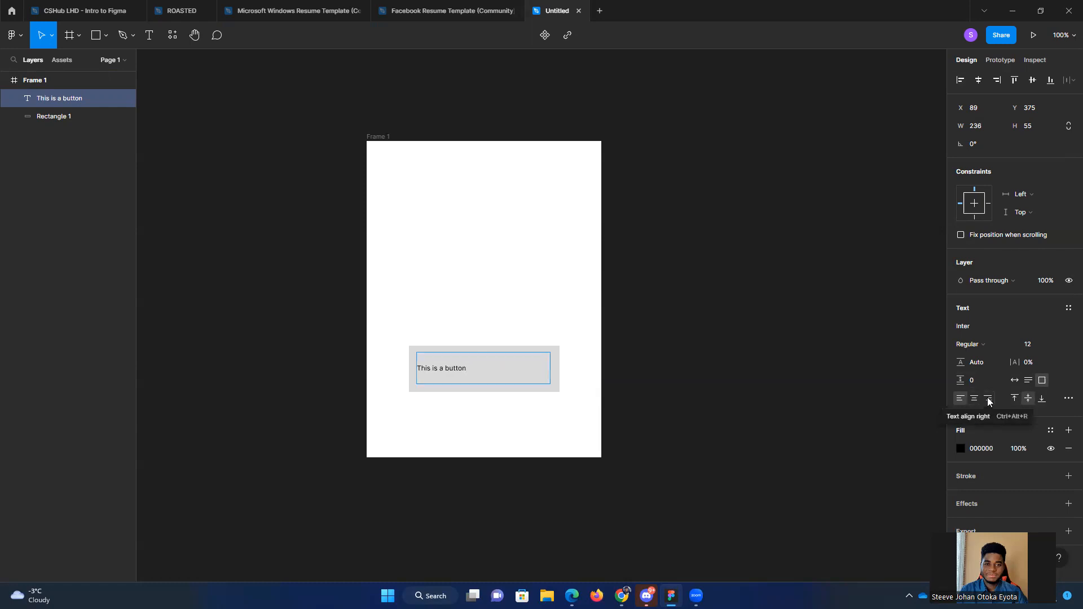
left_click(988, 399)
left_click(975, 399)
left_click(1020, 398)
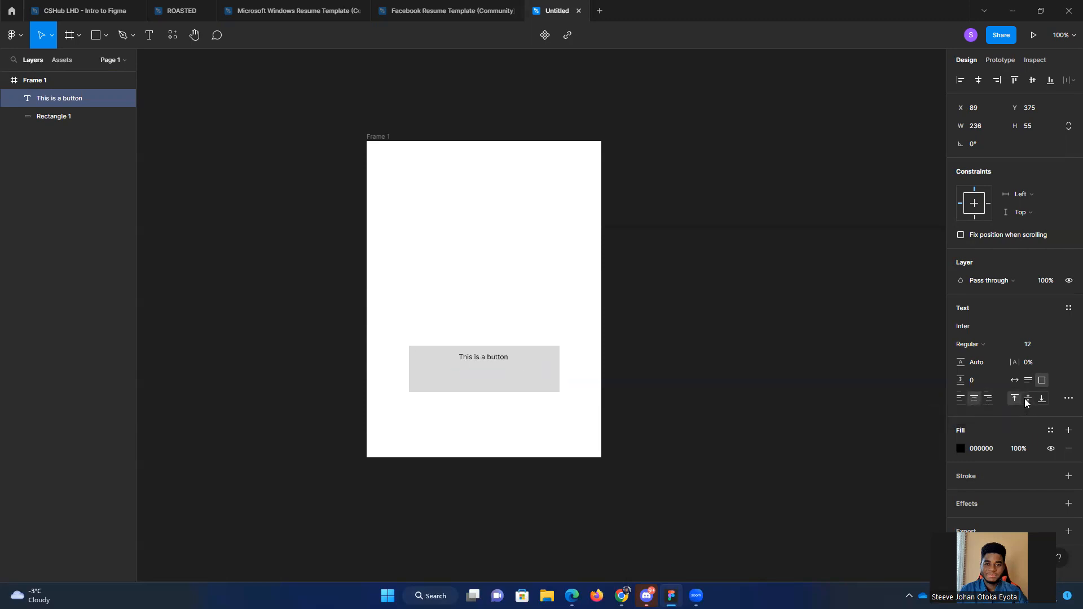
left_click(1042, 399)
left_click(1020, 399)
Step: Try the red fill BC5151 on the button text and undo the colour change
left_click(961, 448)
left_click_drag(841, 384, 889, 338)
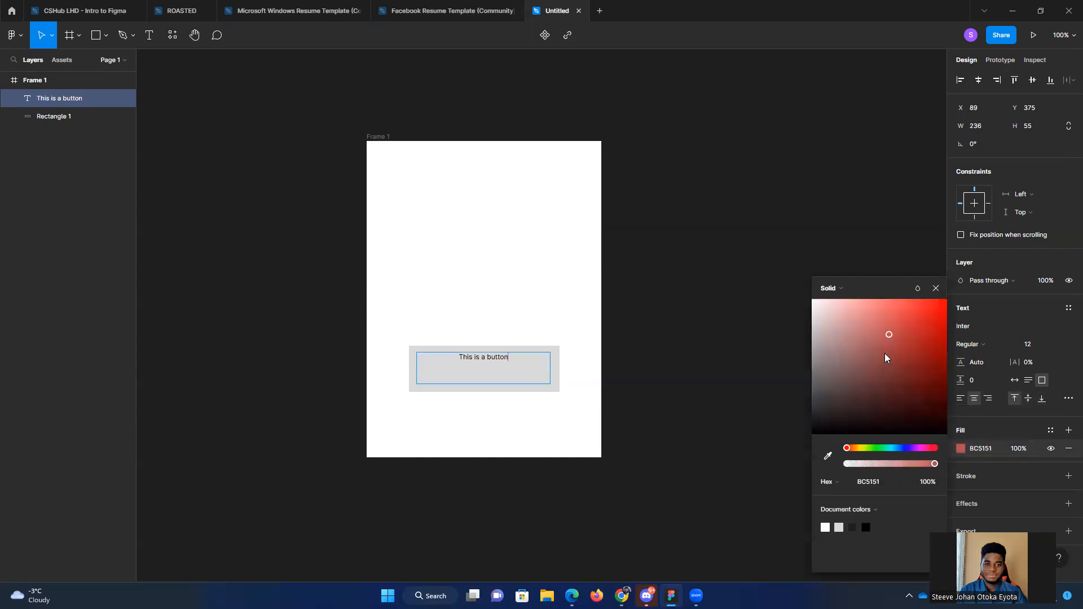
key("ctrl+z")
left_click(662, 317)
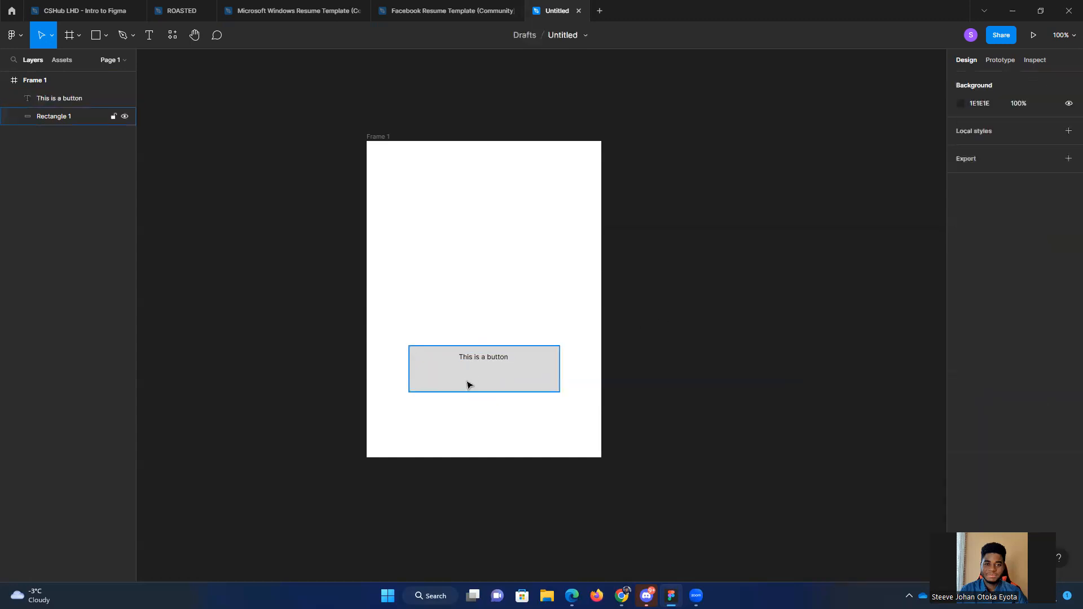
Step: Add a 1-pixel outside stroke in 000000 to the button text
left_click(488, 357)
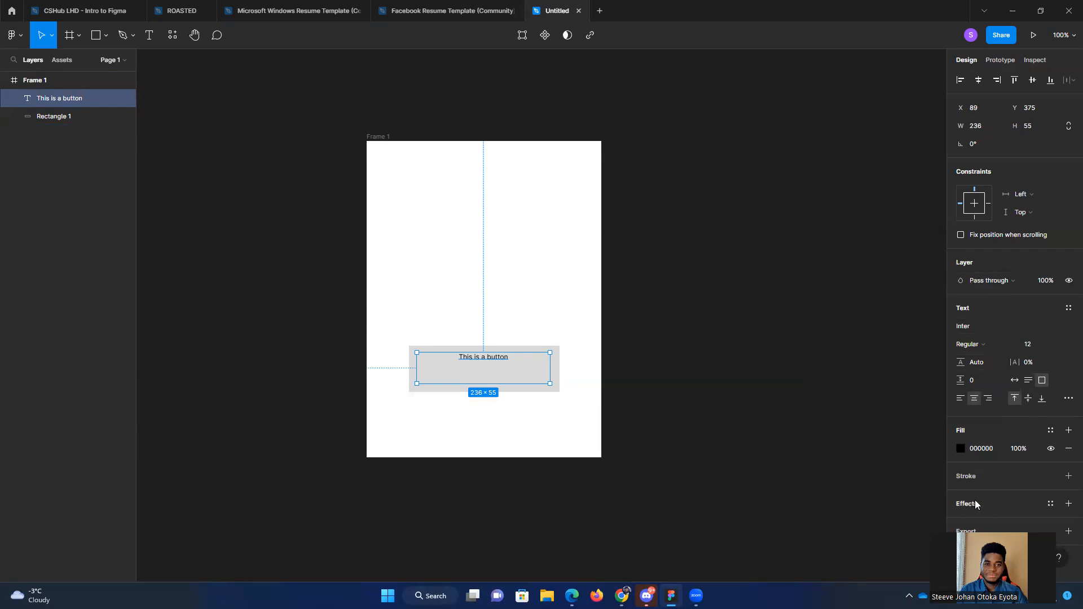
left_click(978, 478)
left_click(991, 494)
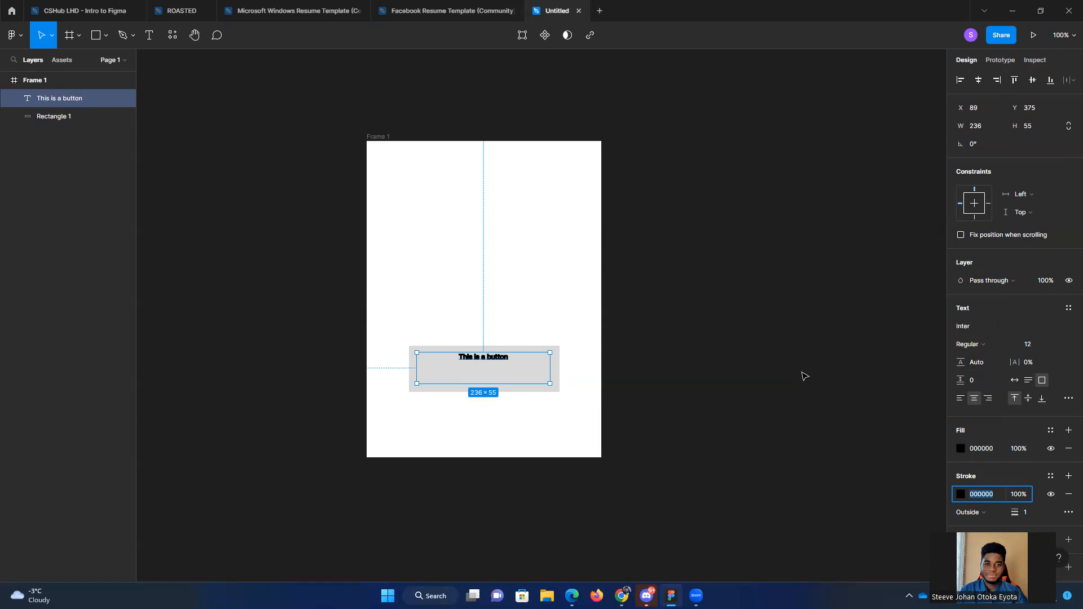
left_click(718, 312)
Step: Move the button text down to the vertical middle of the grey rectangle
left_click_drag(497, 364, 500, 371)
left_click(791, 365)
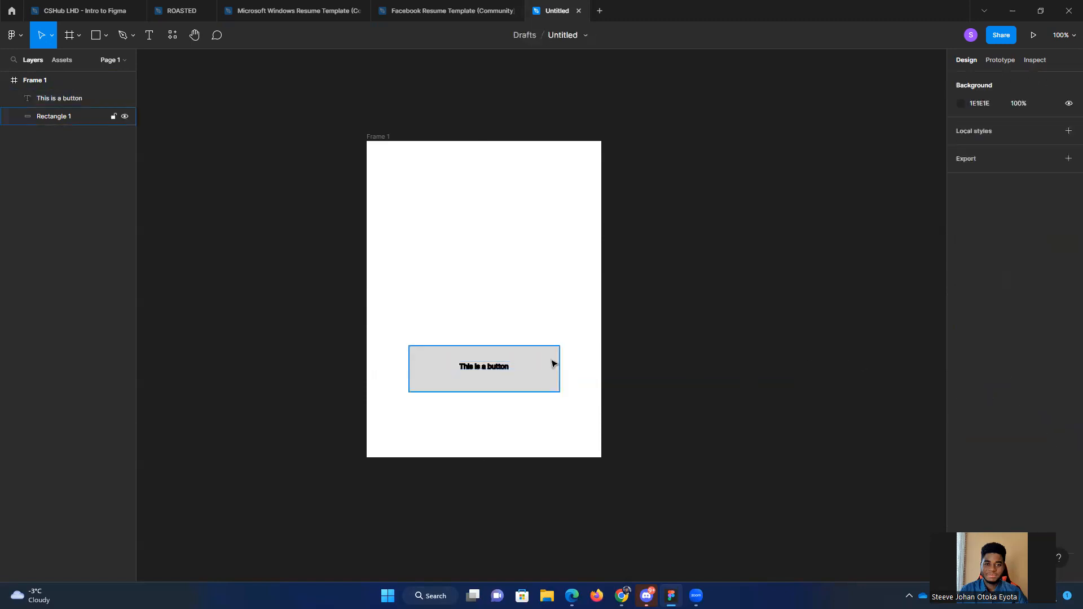
left_click(435, 358)
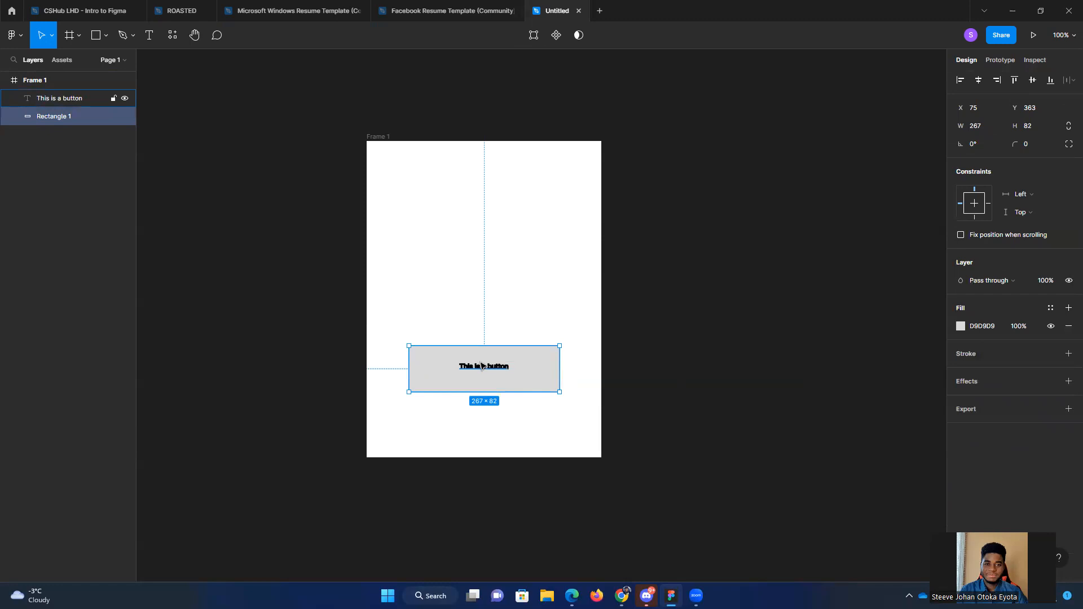
left_click(482, 366)
left_click(728, 363)
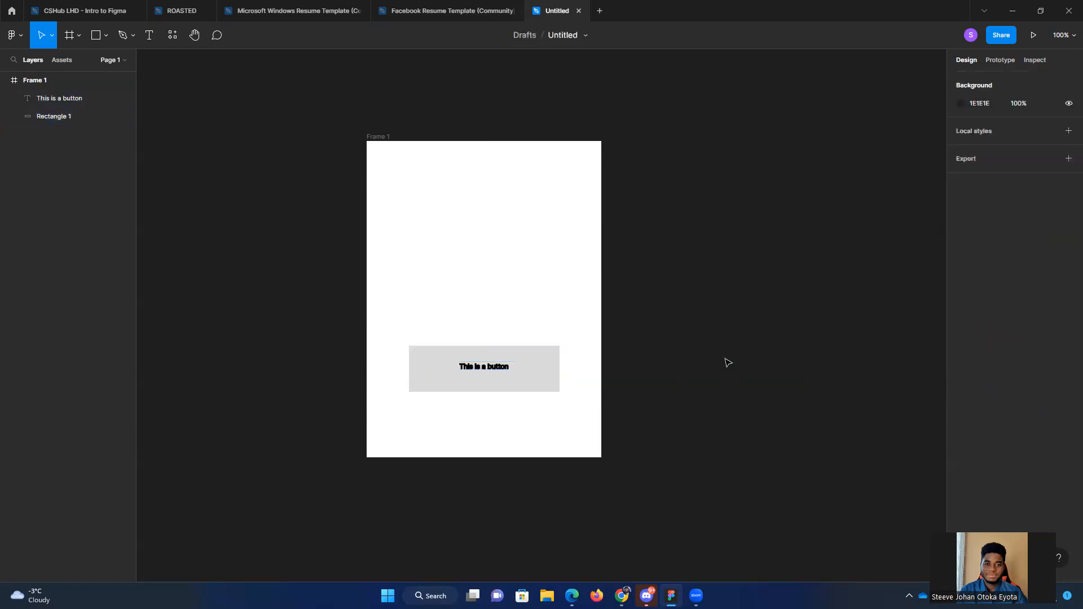
Step: Undo the button text's move, stroke and alignment changes back to its centred, middle-aligned version
key("ctrl+z")
left_click(743, 353)
key("ctrl+z")
key("ctrl+z")
key("ctrl+z")
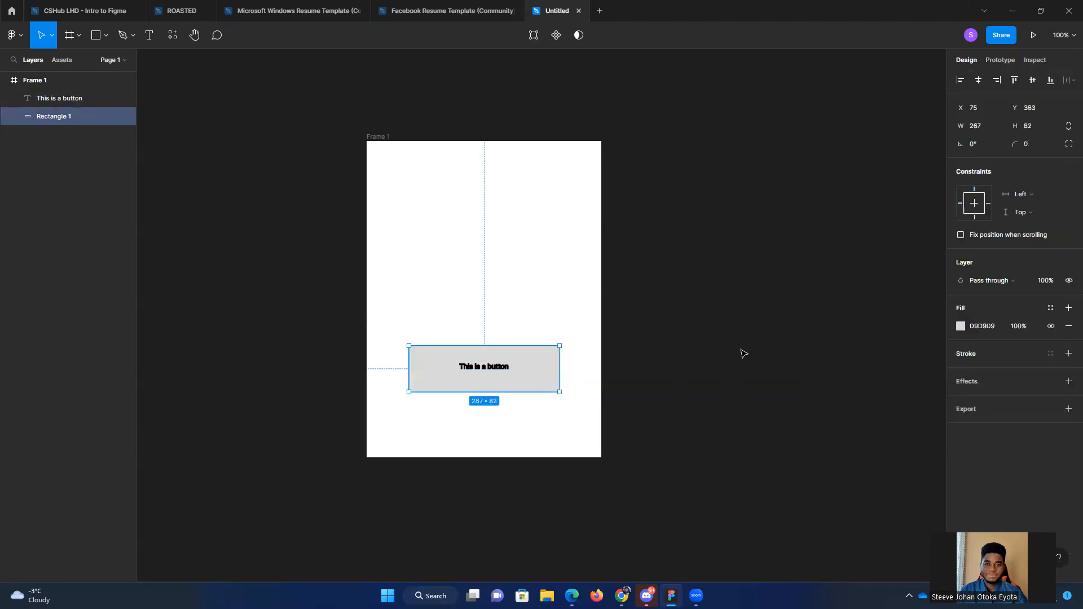
key("ctrl+z")
key("ctrl+z")
key("ctrl+z")
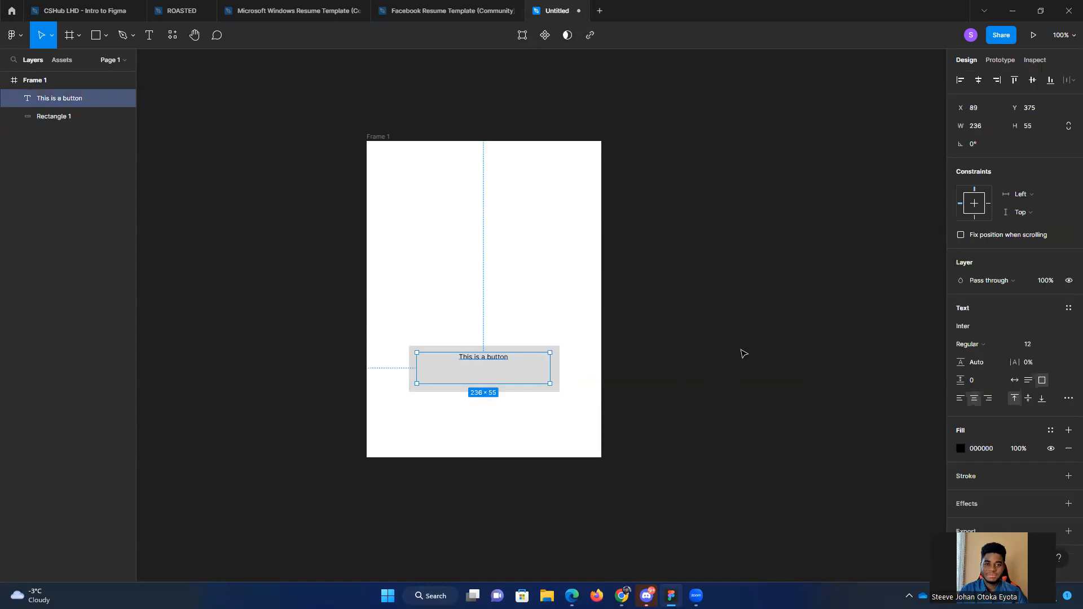
key("ctrl+z")
key("ctrl+z")
key("ctrl+z")
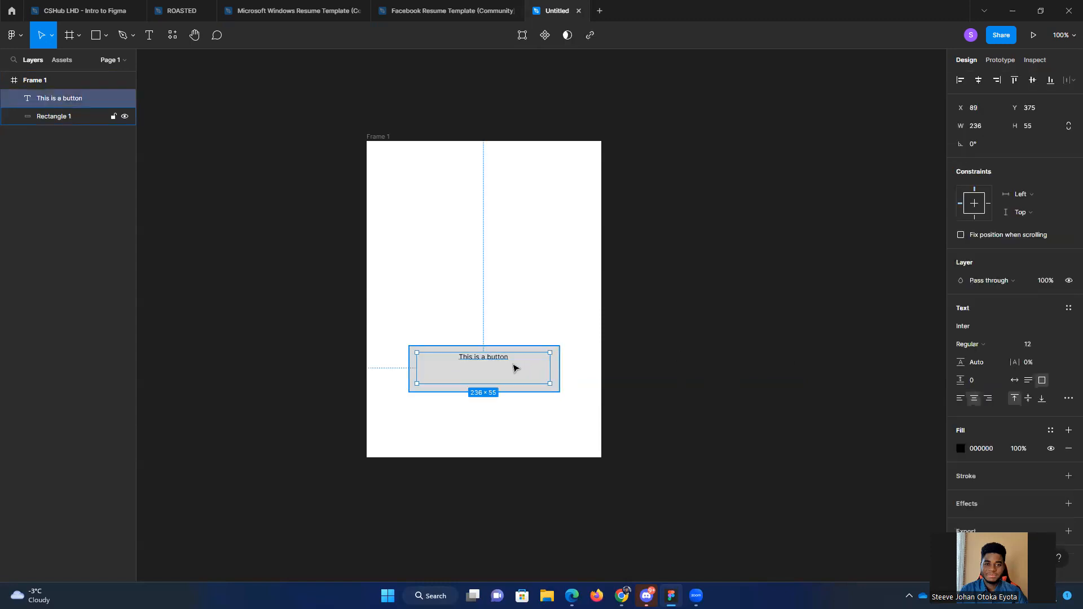
key("ctrl+z")
key("ctrl+z")
key("ctrl+z")
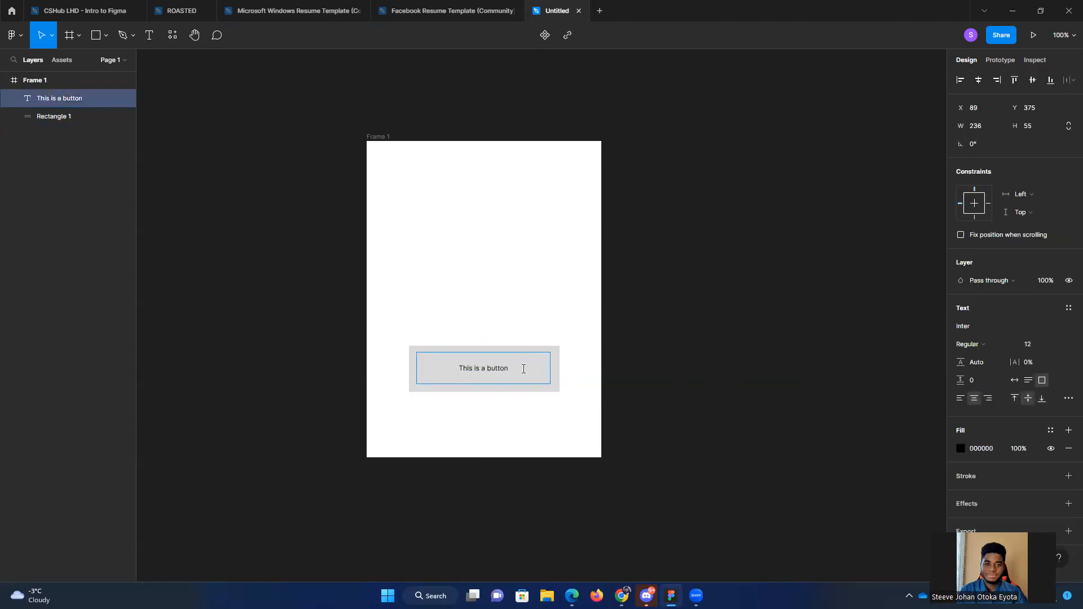
Step: Move the grey rectangle into the upper part of Frame 1 and place the button text over it at about X 90, Y 146
left_click(716, 350)
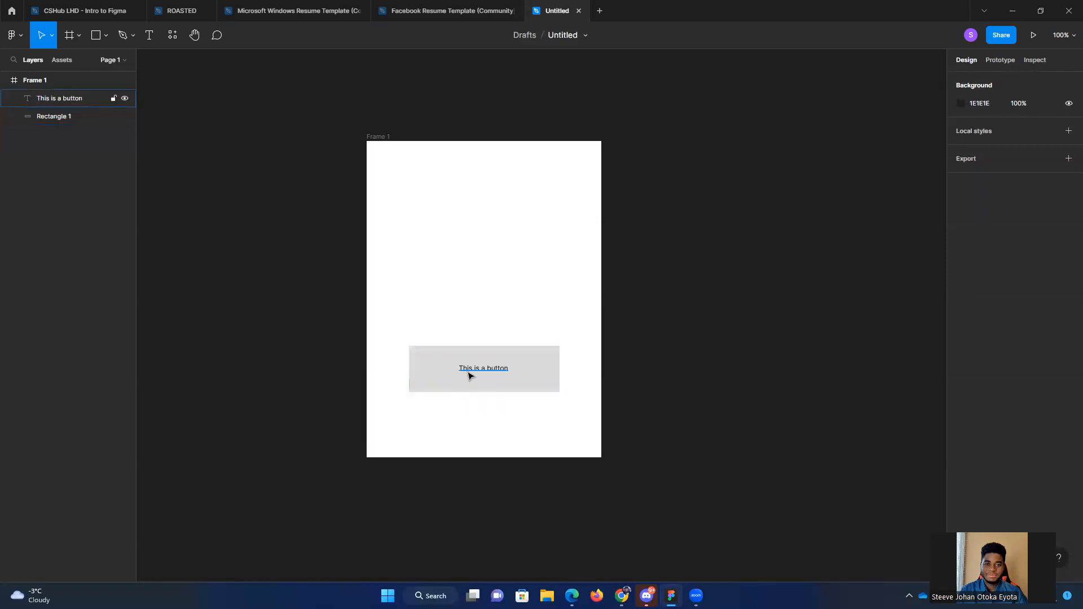
left_click_drag(442, 377, 444, 233)
left_click_drag(486, 370, 488, 248)
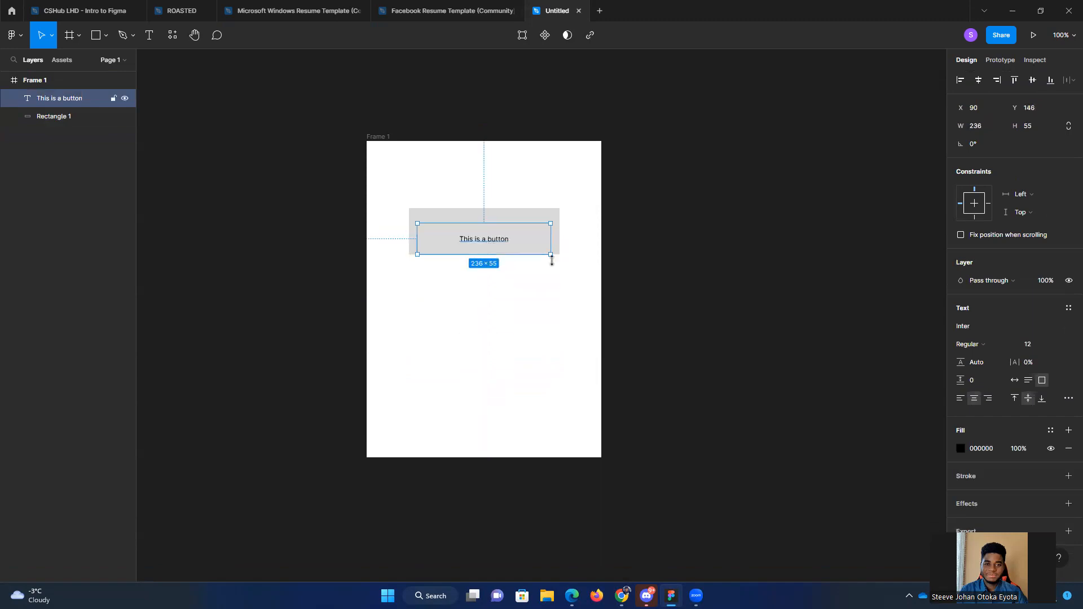
Step: Undo the last moves of the grey rectangle and the button text
left_click(724, 318)
key("ctrl+z")
key("ctrl+z")
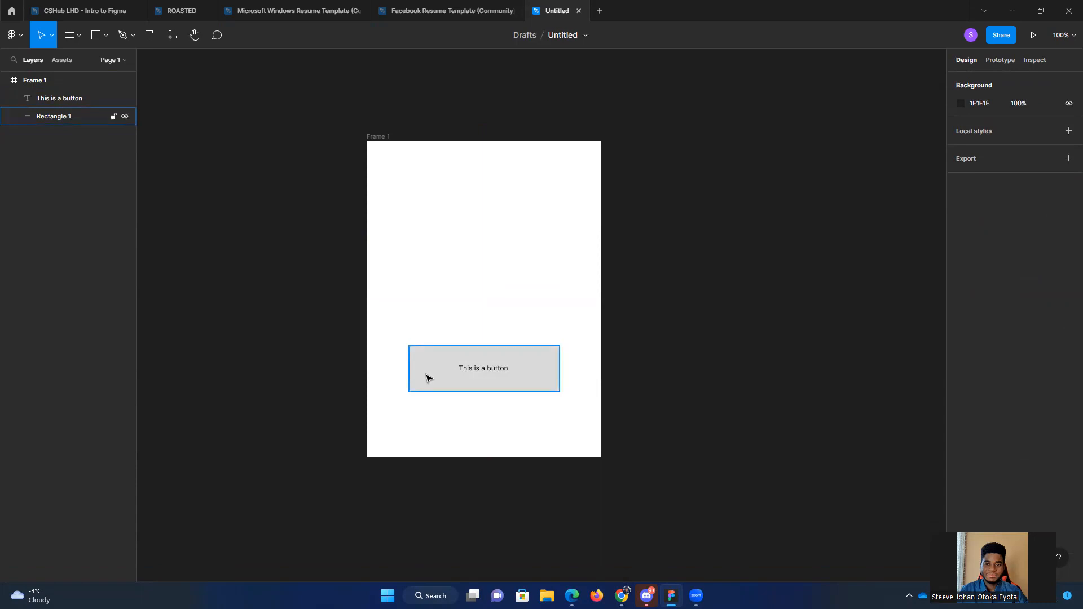
Step: Select the button text with the grey rectangle, shift both slightly down to Y 369, and group them
left_click(480, 374)
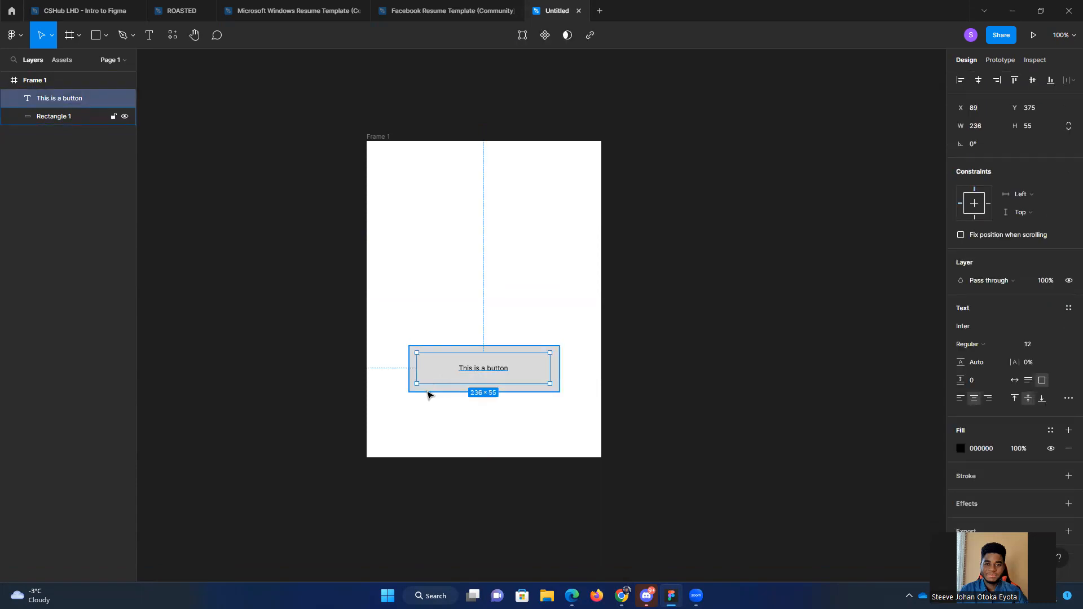
left_click(433, 393, "shift")
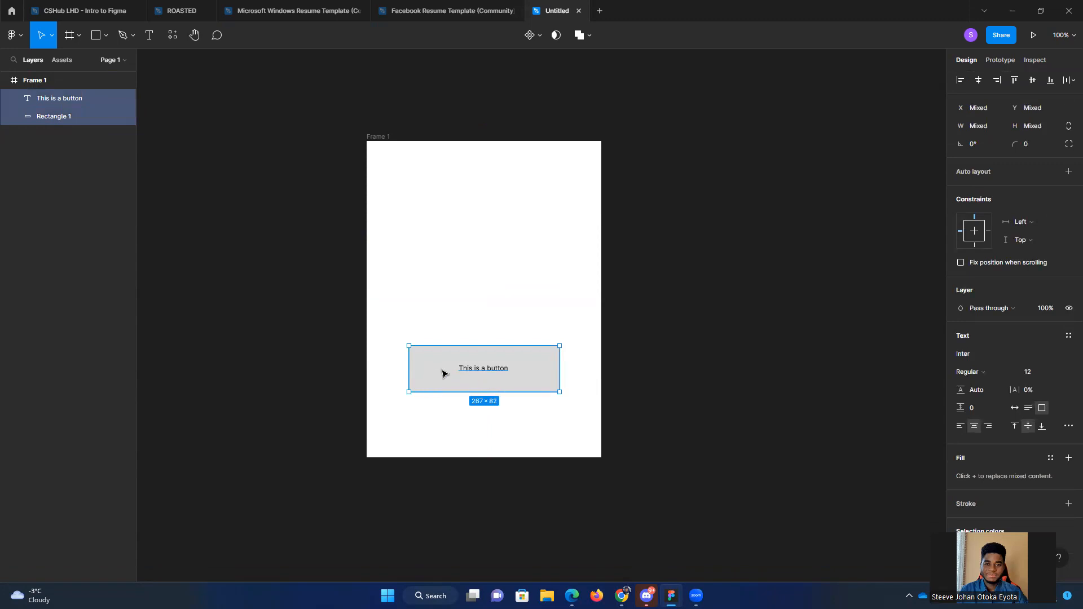
left_click_drag(444, 315, 445, 376)
right_click(442, 375)
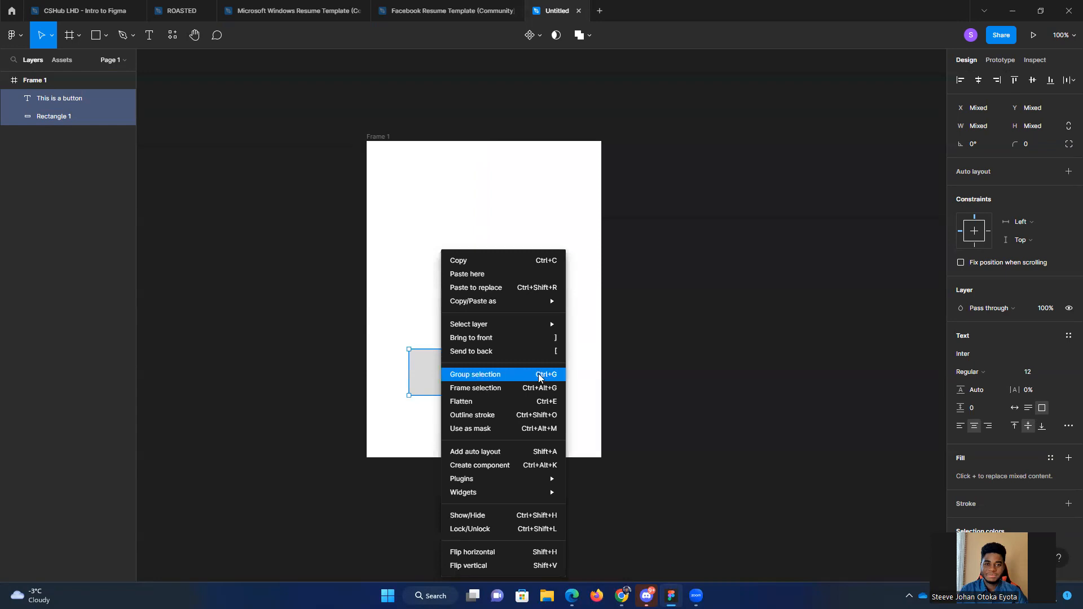
left_click(495, 377)
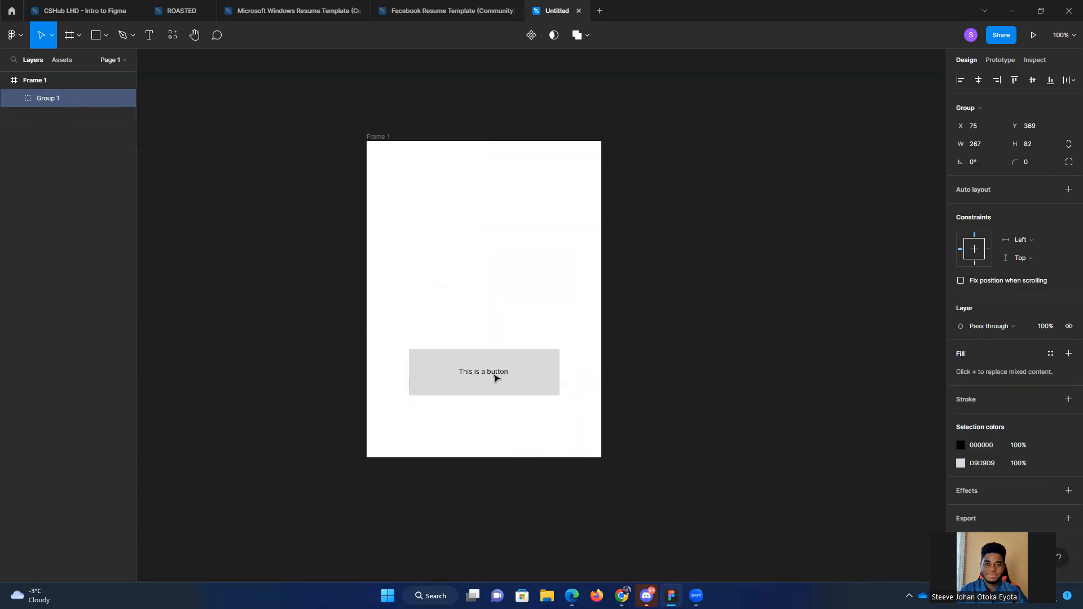
Step: Rename the new group as Btn 1
double_click(52, 98)
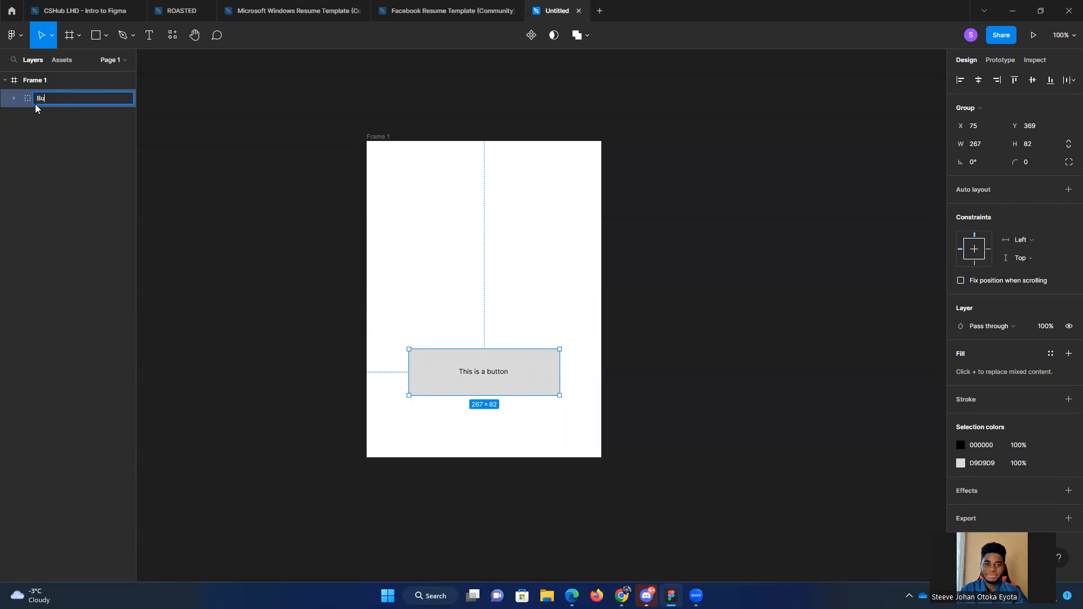
type("Btn 1")
key("Return")
Step: Expand Btn 1 to check its text and rectangle layers, and move the whole group up to Y 275
left_click(13, 99)
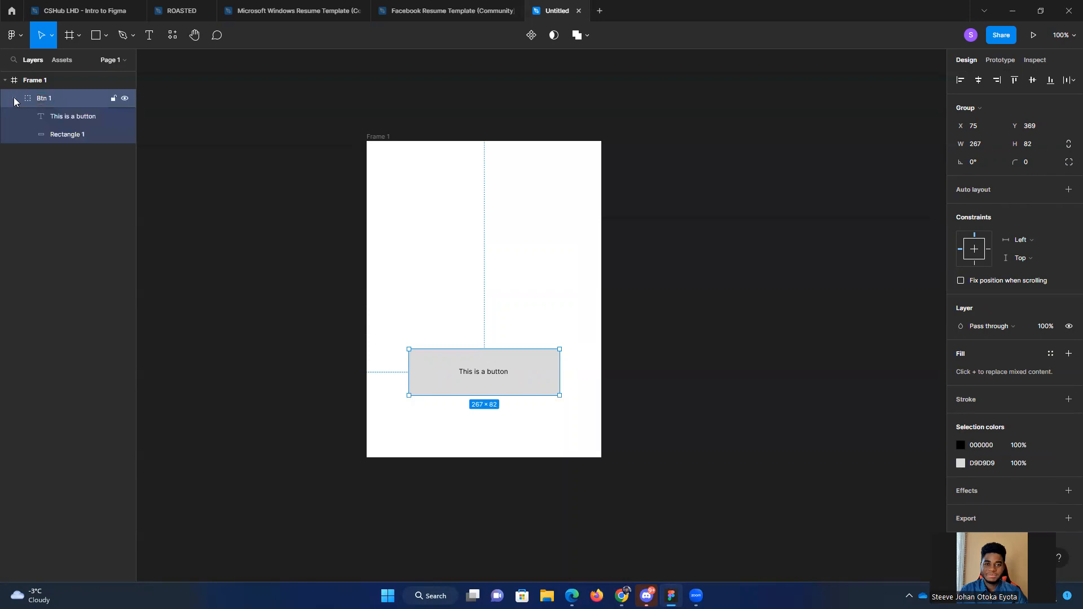
left_click(76, 133)
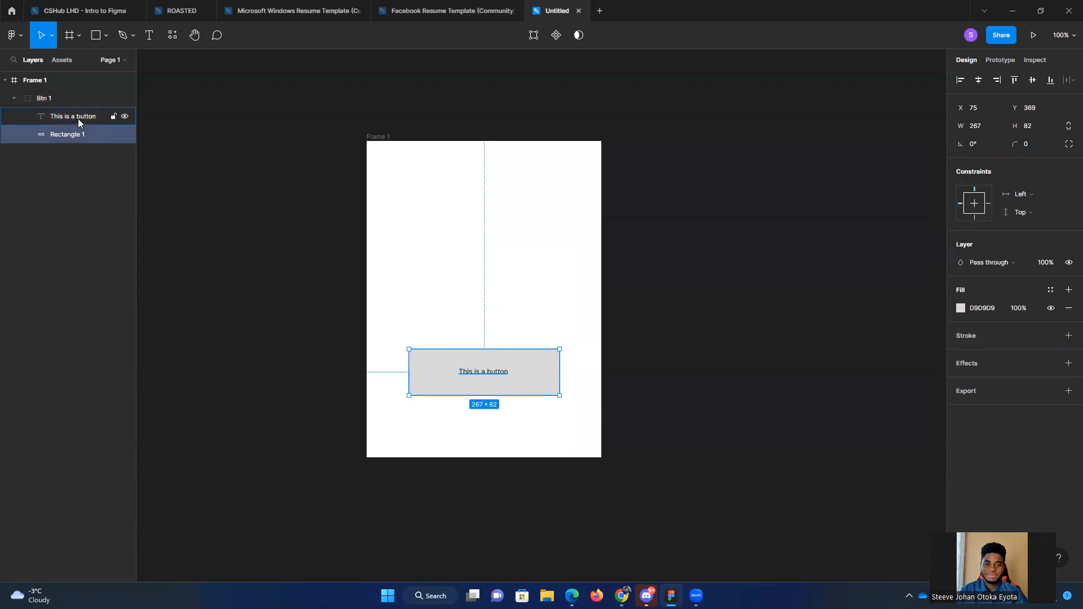
left_click(77, 117)
left_click(81, 134)
left_click(255, 313)
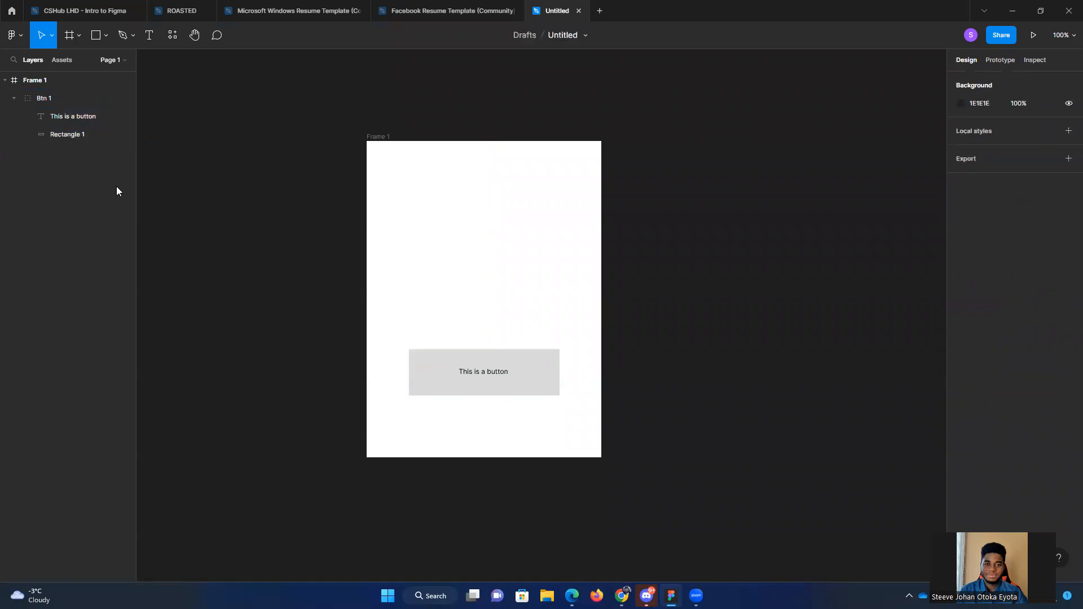
left_click_drag(514, 384, 514, 330)
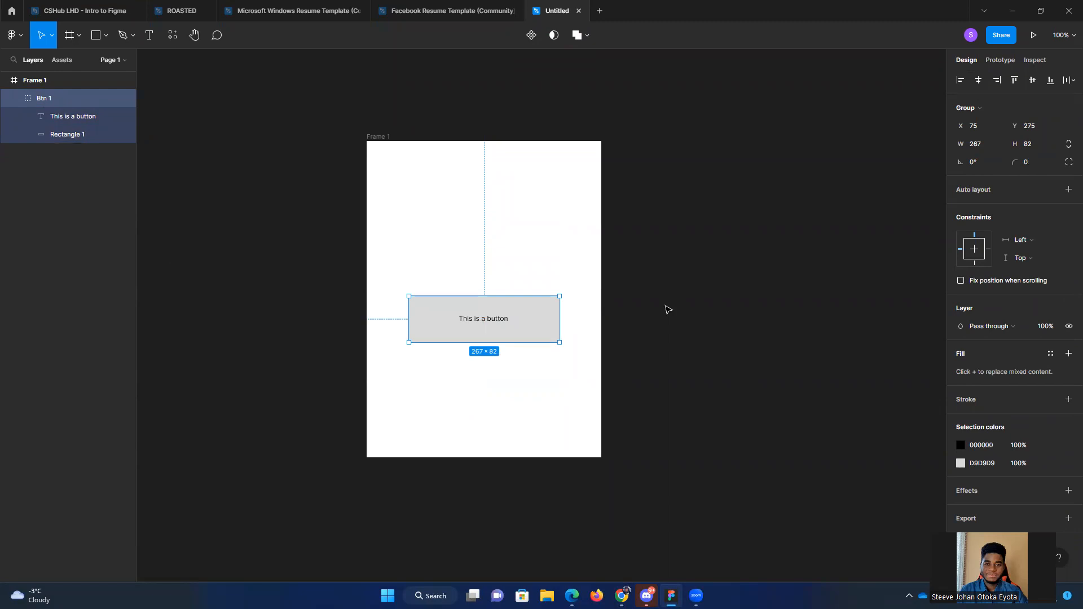
left_click(358, 342)
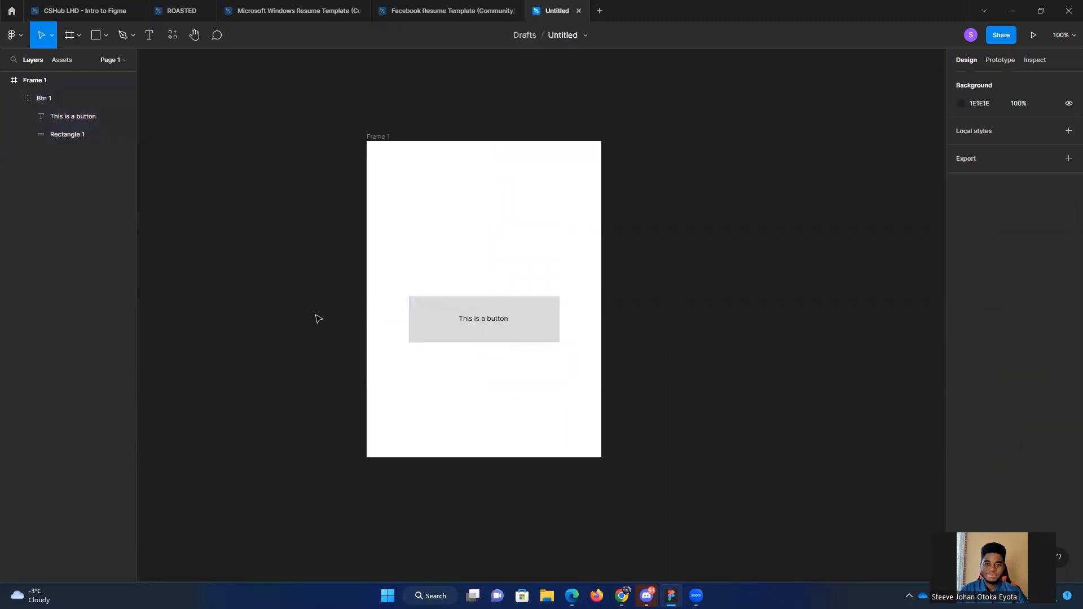
Step: Ungroup Btn 1 and select its text and rectangle layers individually
left_click(54, 97)
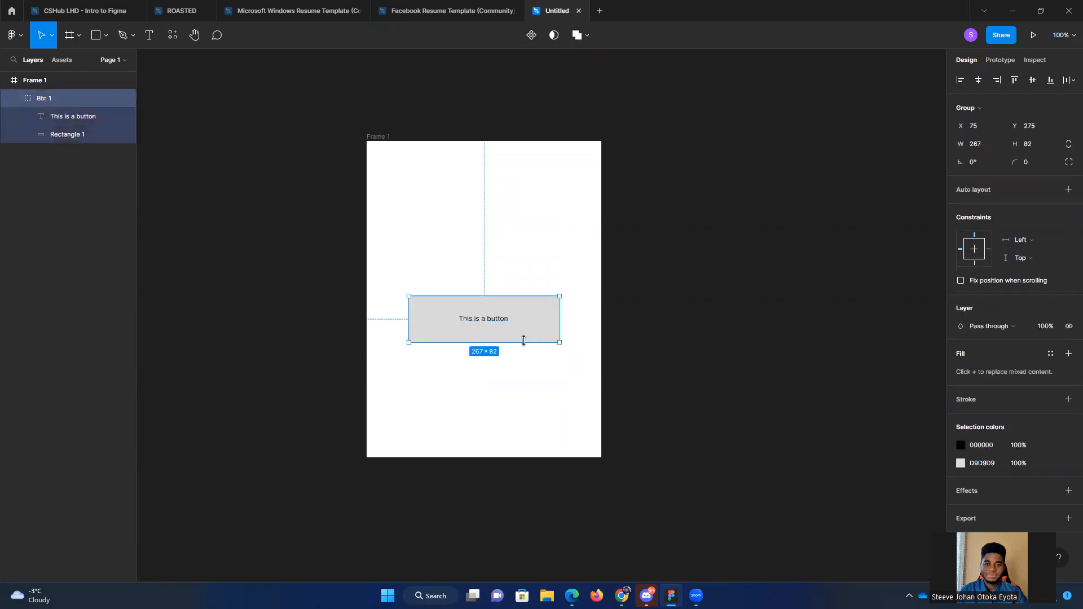
right_click(450, 322)
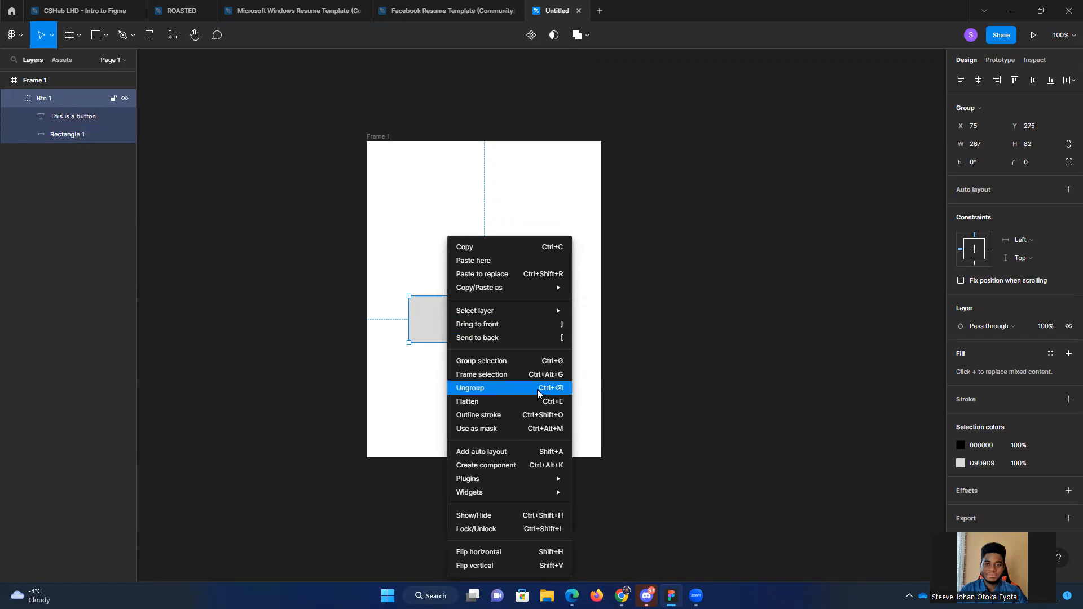
left_click(501, 389)
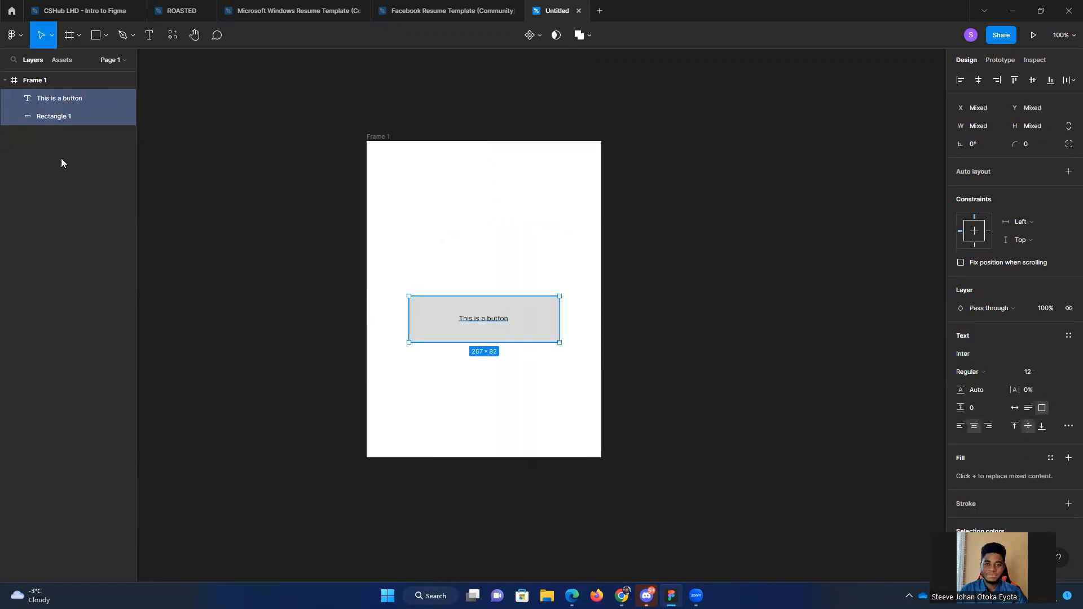
left_click(45, 119)
left_click(46, 101)
left_click(52, 114)
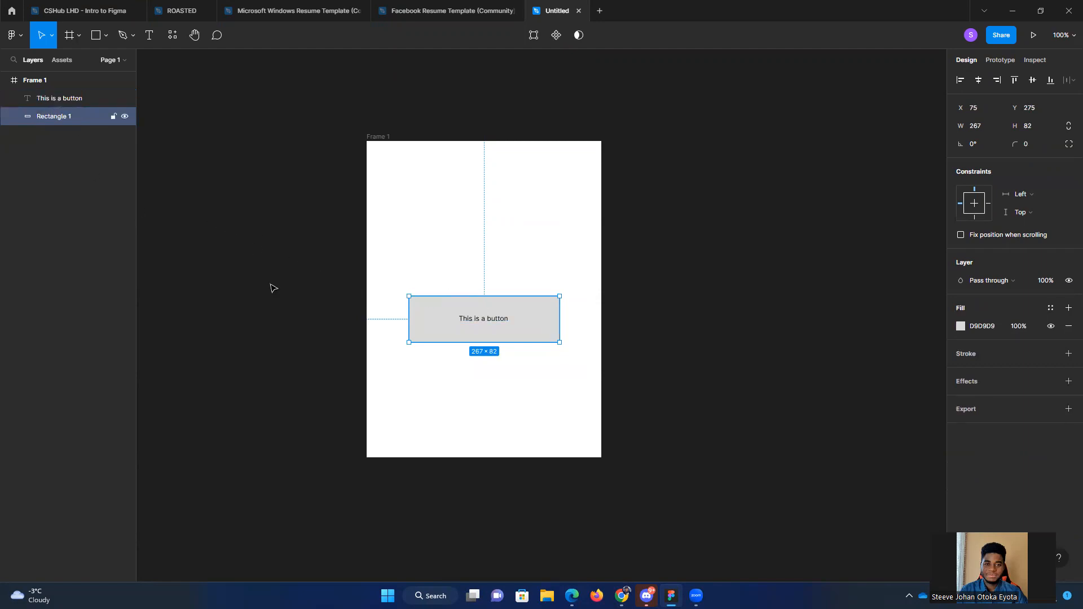
Step: Try moving only the grey rectangle to about X 25, Y 106, and undo that move
key("ctrl+z")
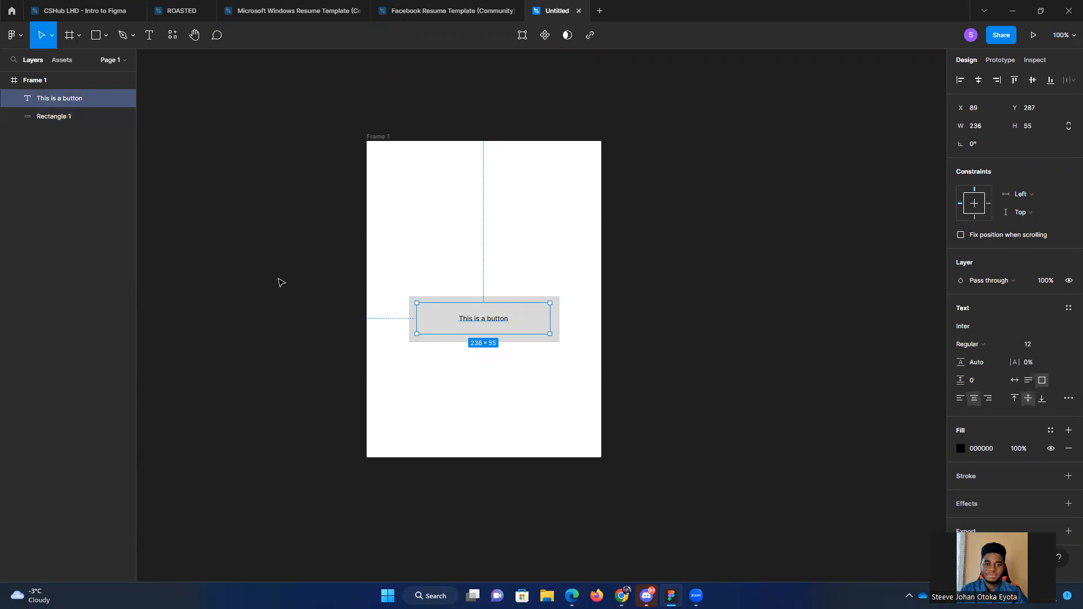
key("ctrl+z")
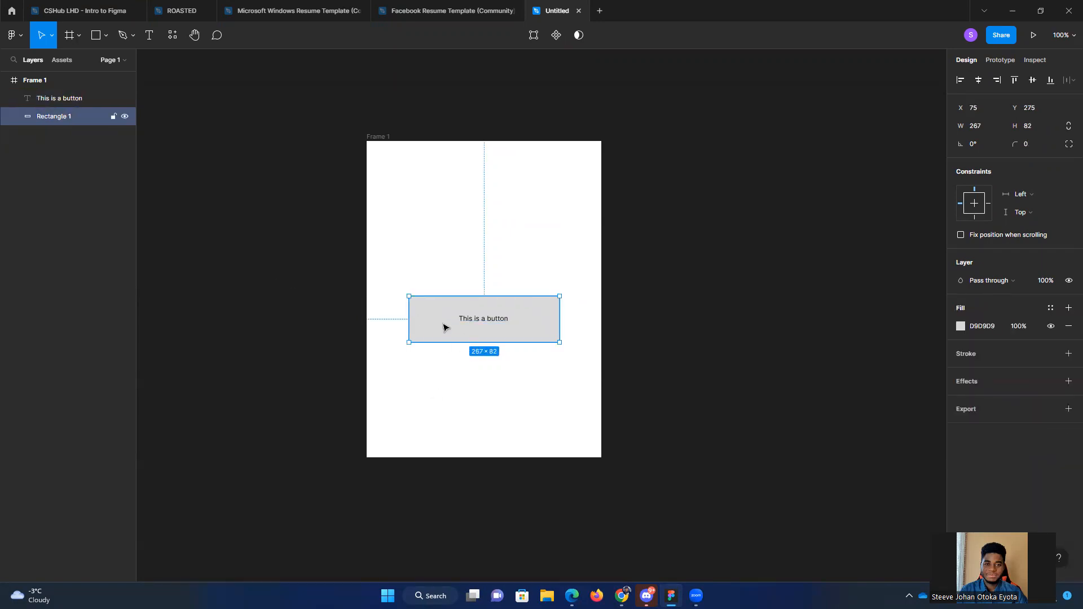
left_click_drag(444, 327, 415, 232)
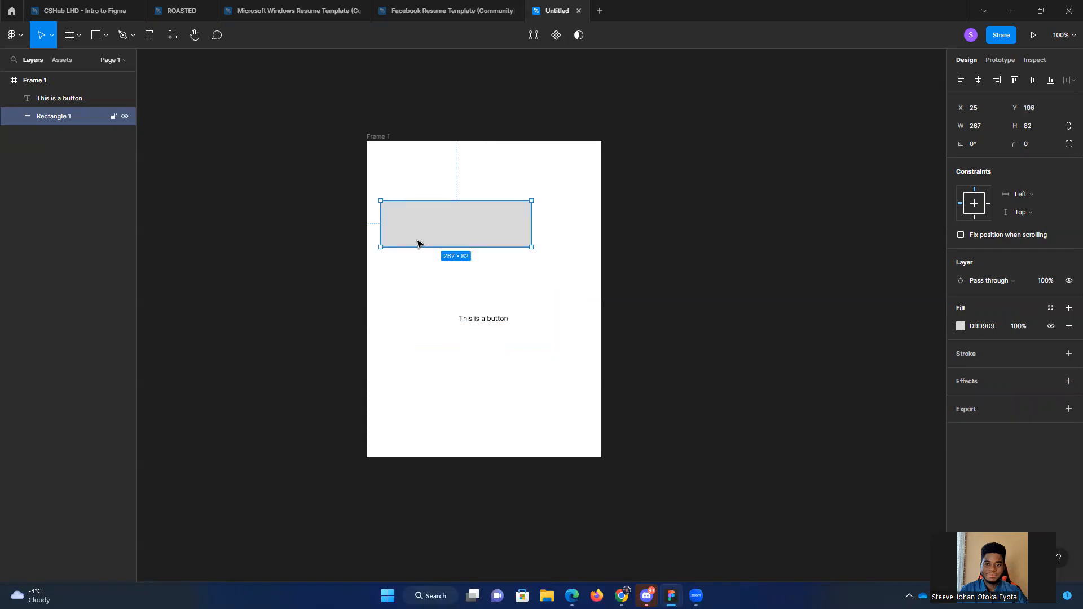
key("ctrl+z")
Step: Group the button text and grey rectangle again and move the group up to Y 178
right_click(435, 248)
left_click(282, 312)
left_click(484, 323, "shift")
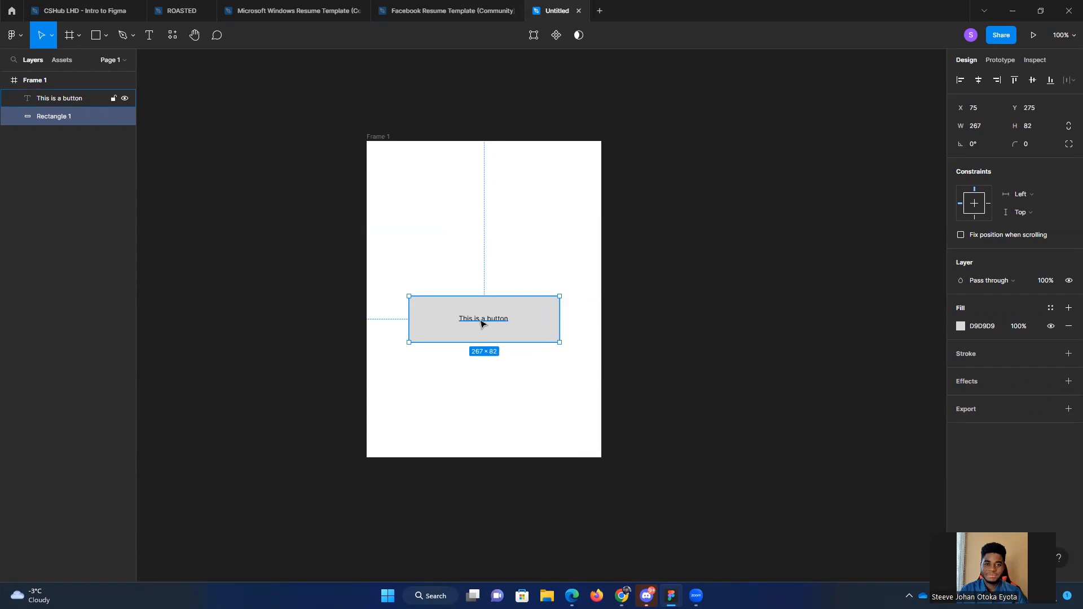
right_click(428, 309)
mouse_move(429, 310)
left_click(468, 375)
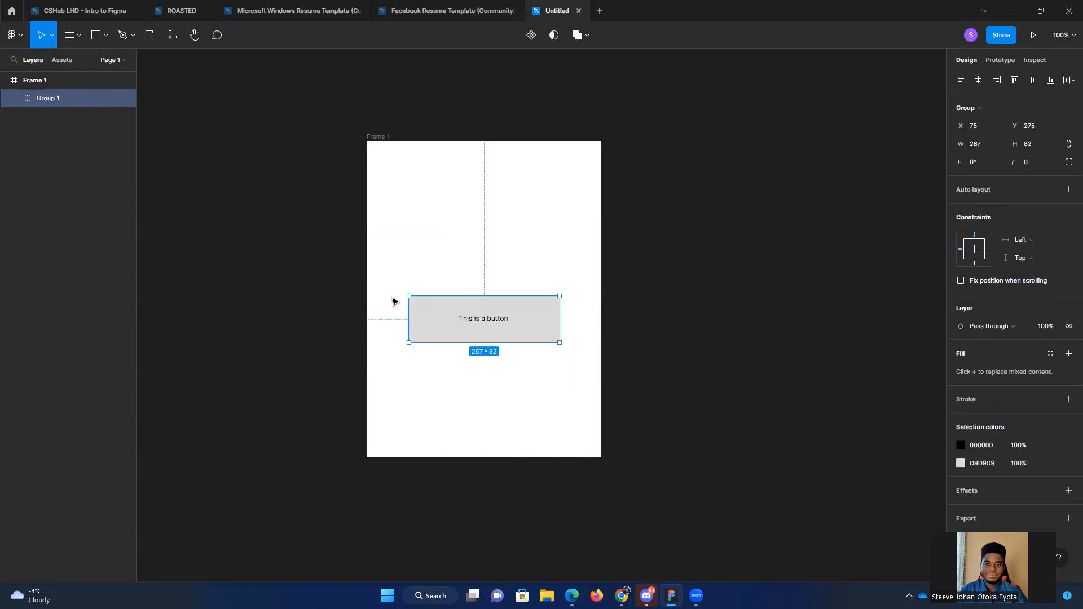
left_click_drag(481, 296, 480, 273)
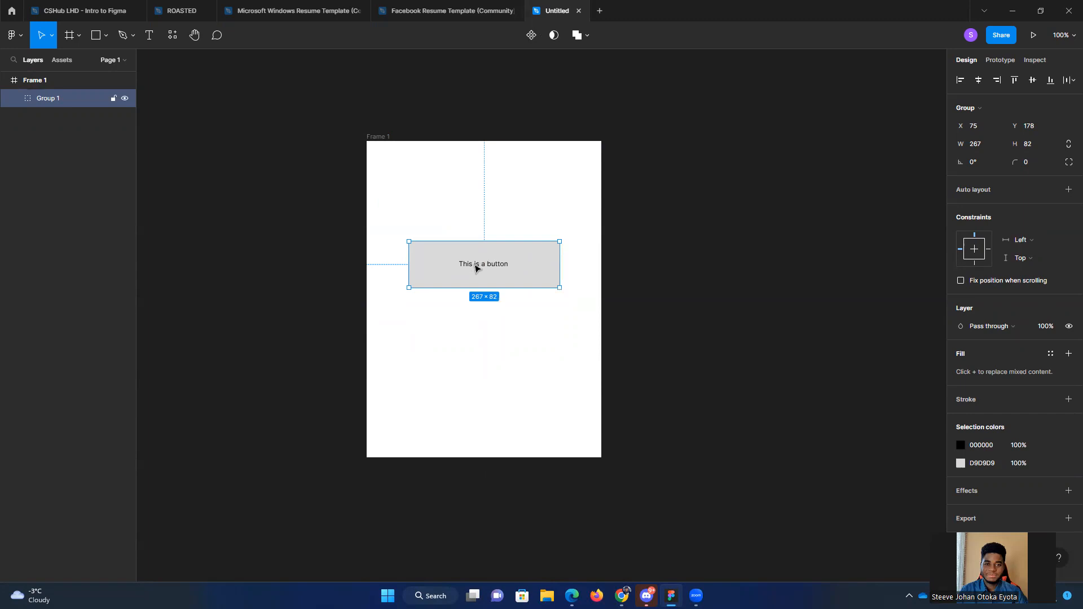
Step: Try duplicating the button group with the copy above it at about X 109, Y 57, and undo the duplication
key("ctrl+d")
left_click_drag(473, 272, 491, 199)
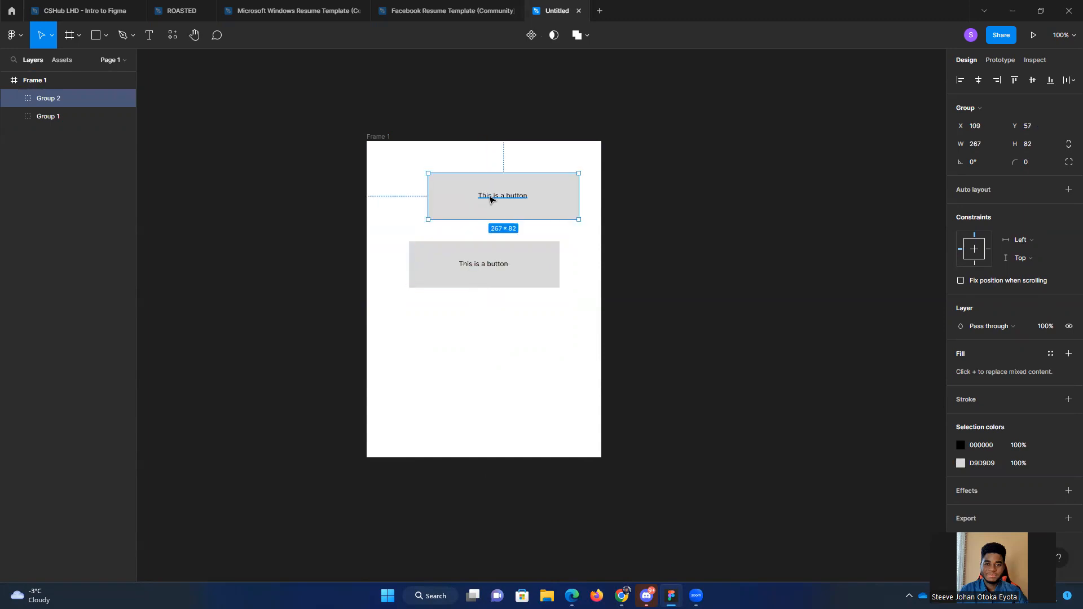
key("ctrl+z")
key("ctrl+z")
Step: Move the button group to the upper part of Frame 1 at X 75, Y 32
left_click_drag(505, 272, 503, 359)
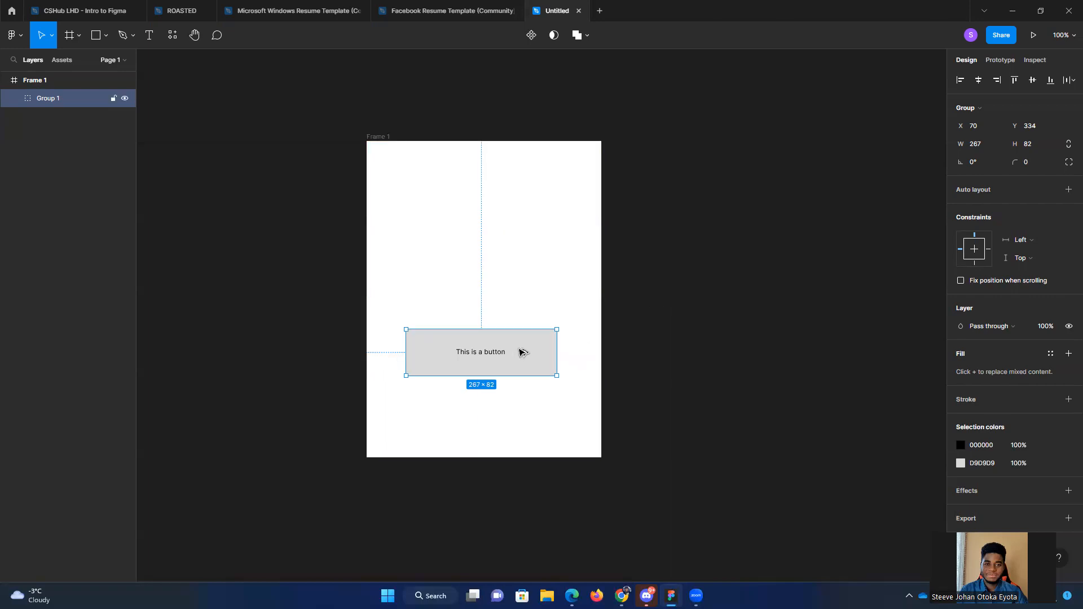
left_click_drag(520, 351, 501, 186)
key("ctrl+z")
key("ctrl+z")
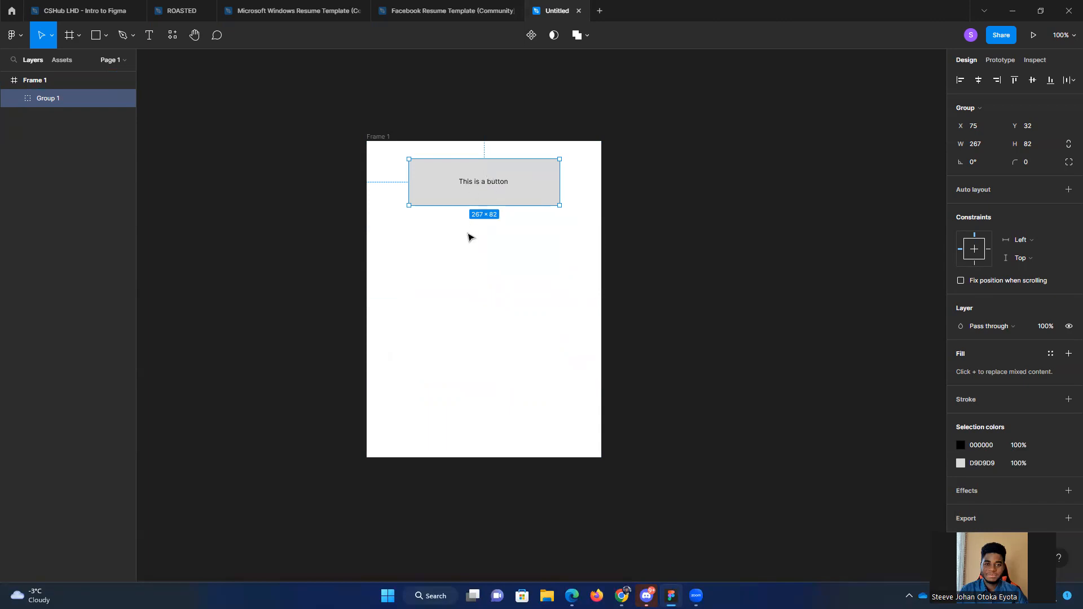
Step: Duplicate the button group three times below the original to make a column of four buttons in Frame 1
left_click_drag(526, 186, 524, 389)
left_click(687, 310)
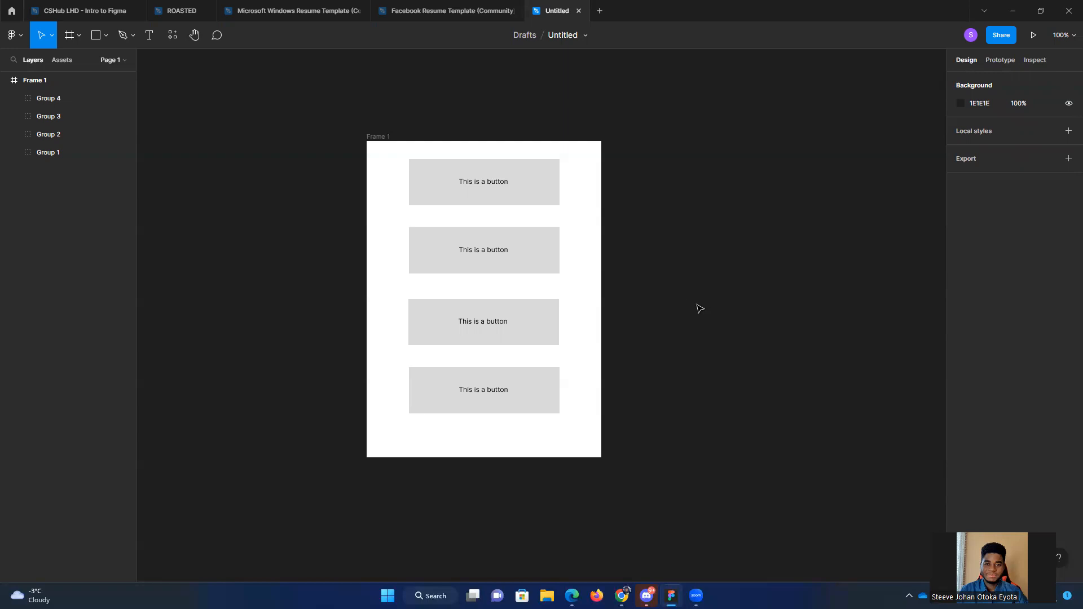
left_click_drag(316, 101, 791, 572)
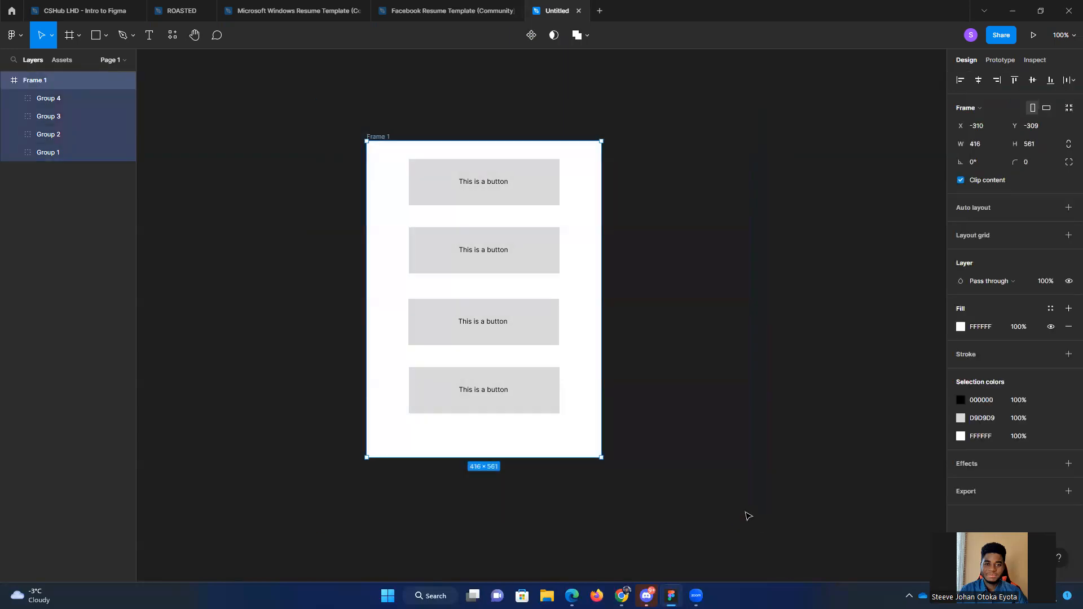
left_click(257, 178)
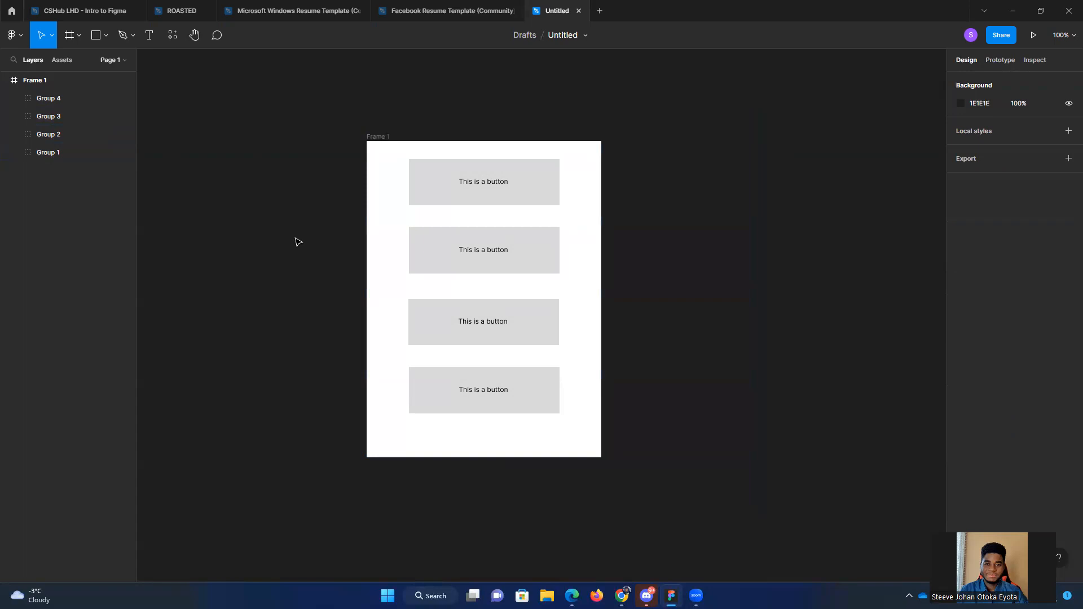
Step: Switch to the ROASTED file and look over its Loading, Login, Signup, Home, Browse and Friends screens
left_click(81, 8)
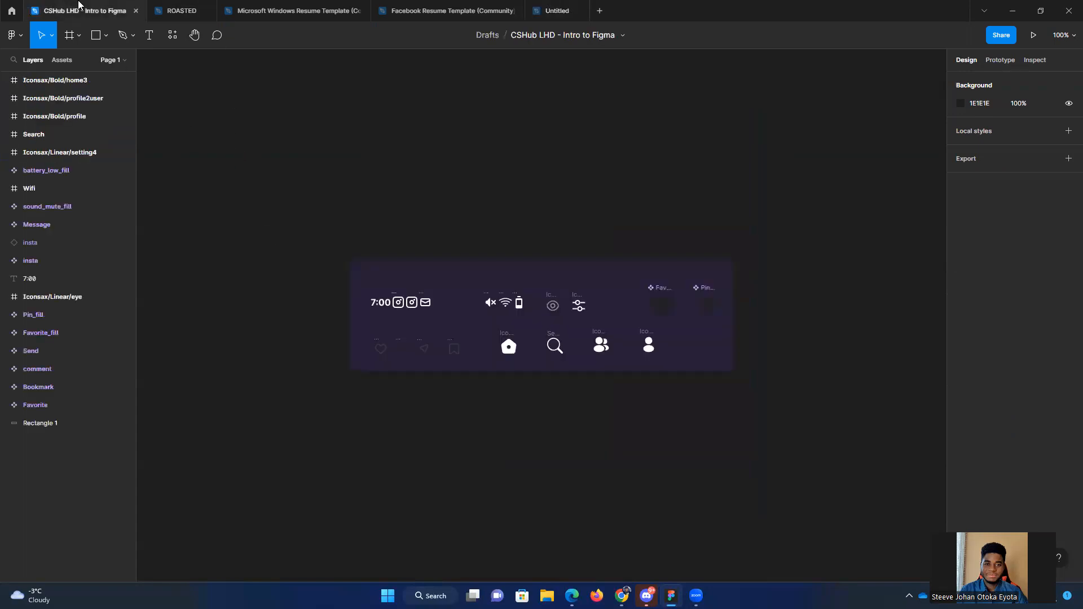
left_click(181, 9)
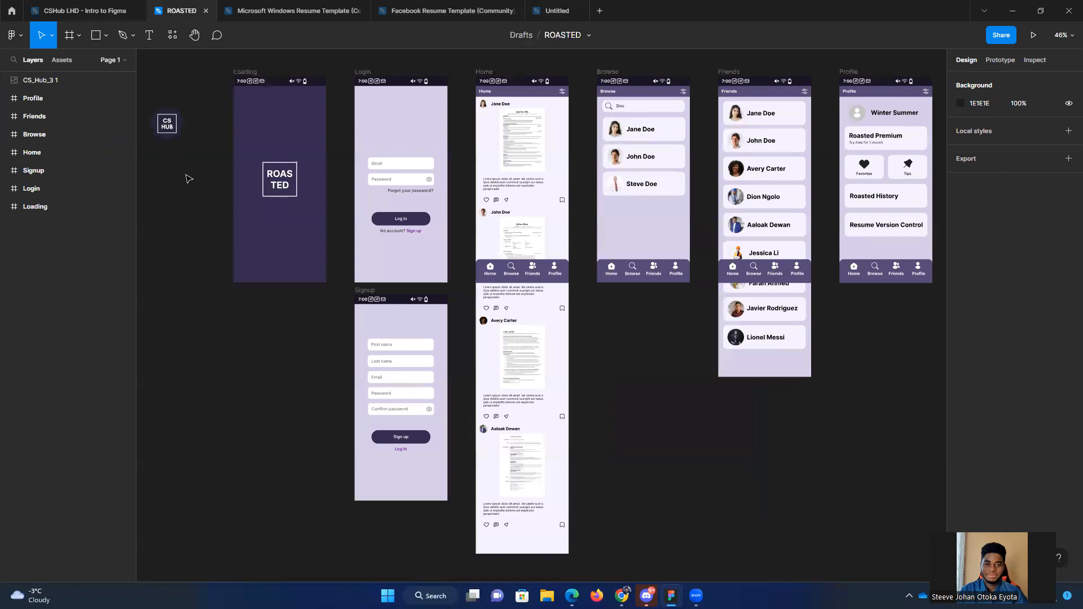
scroll(217, 251, "up", 3)
left_click_drag(214, 251, 225, 437)
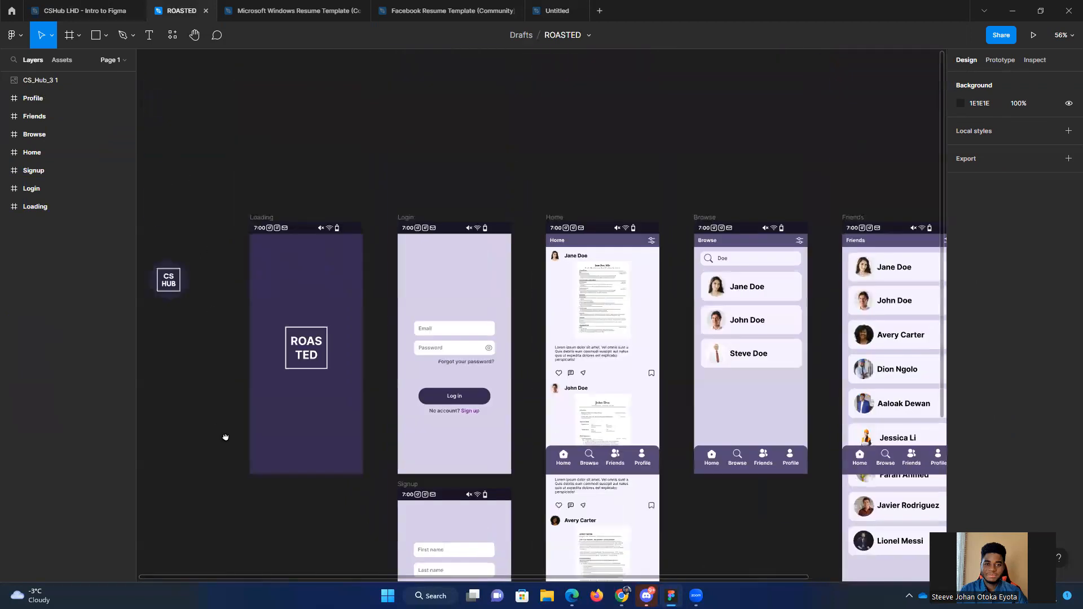
scroll(220, 423, "up", 2)
scroll(225, 370, "down", 2)
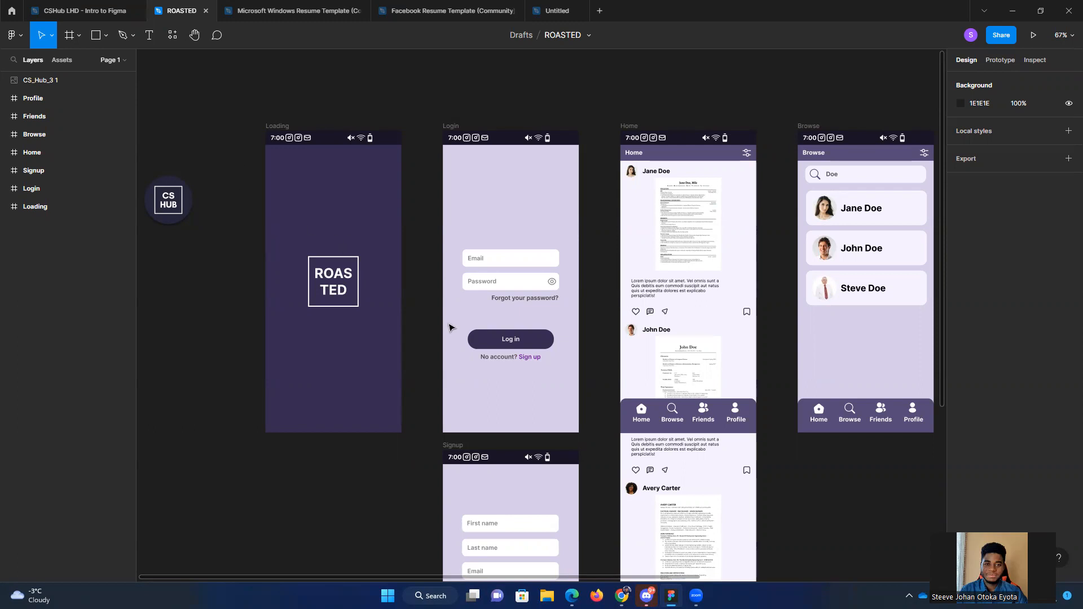
scroll(751, 409, "down", 2)
scroll(751, 409, "right", 3)
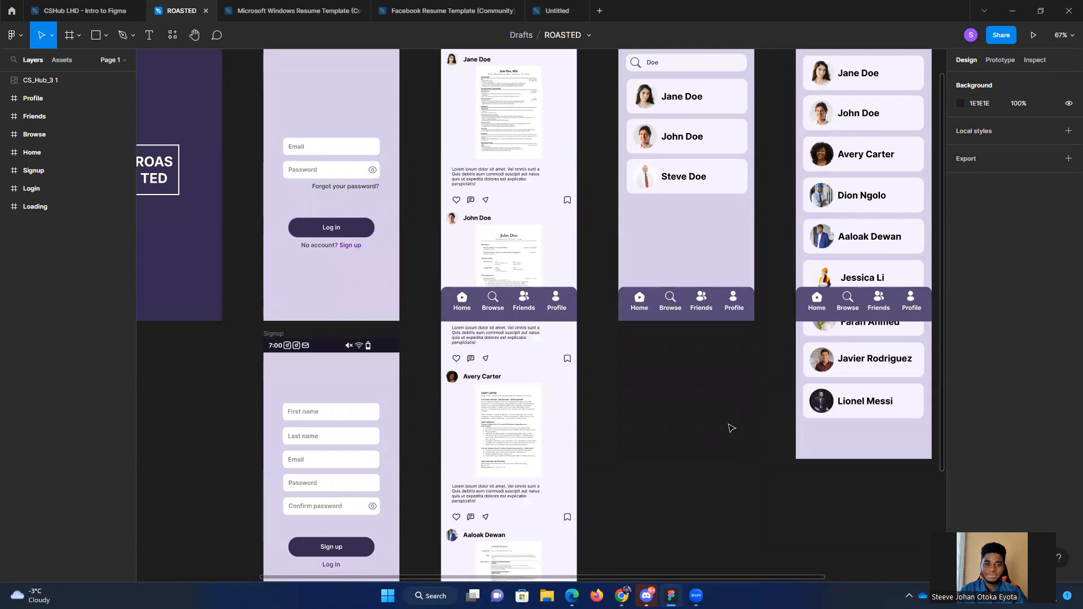
scroll(732, 428, "down", 1)
scroll(732, 427, "down", 1)
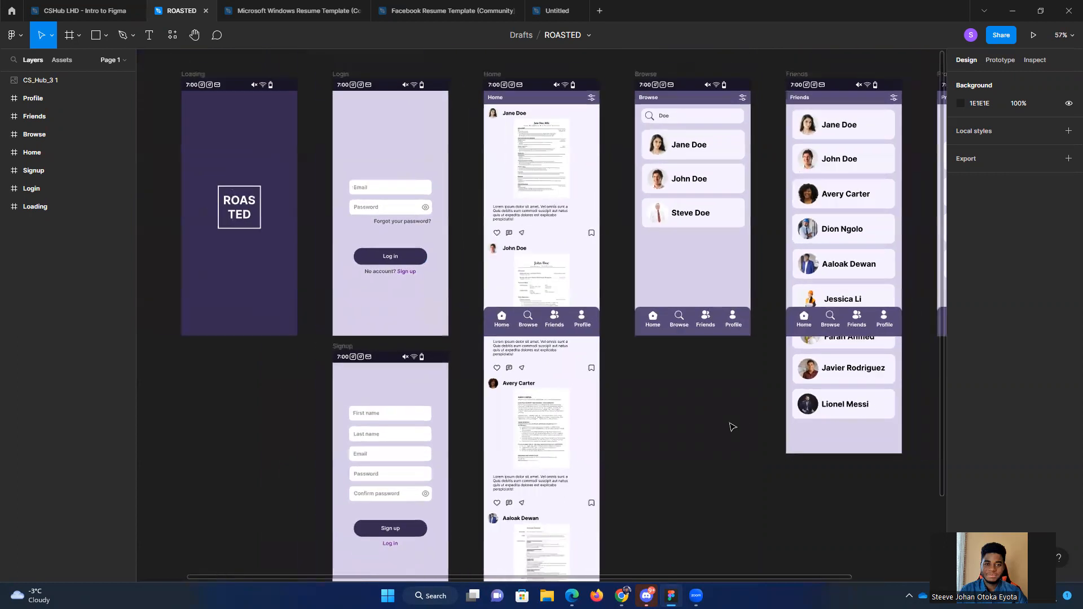
scroll(620, 424, "right", 2)
scroll(713, 431, "left", 4)
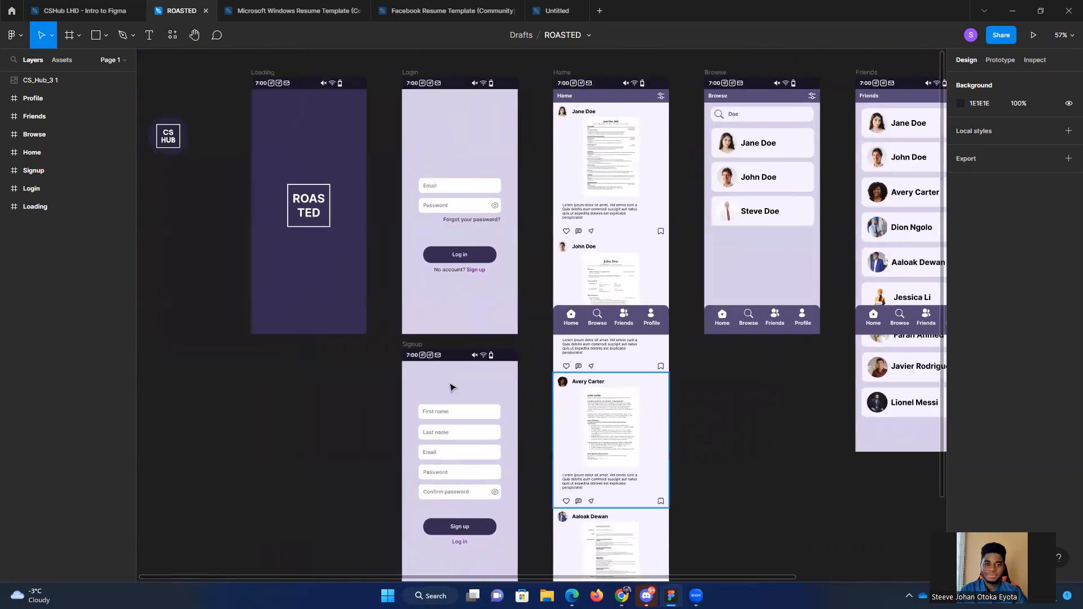
left_click_drag(332, 392, 330, 394)
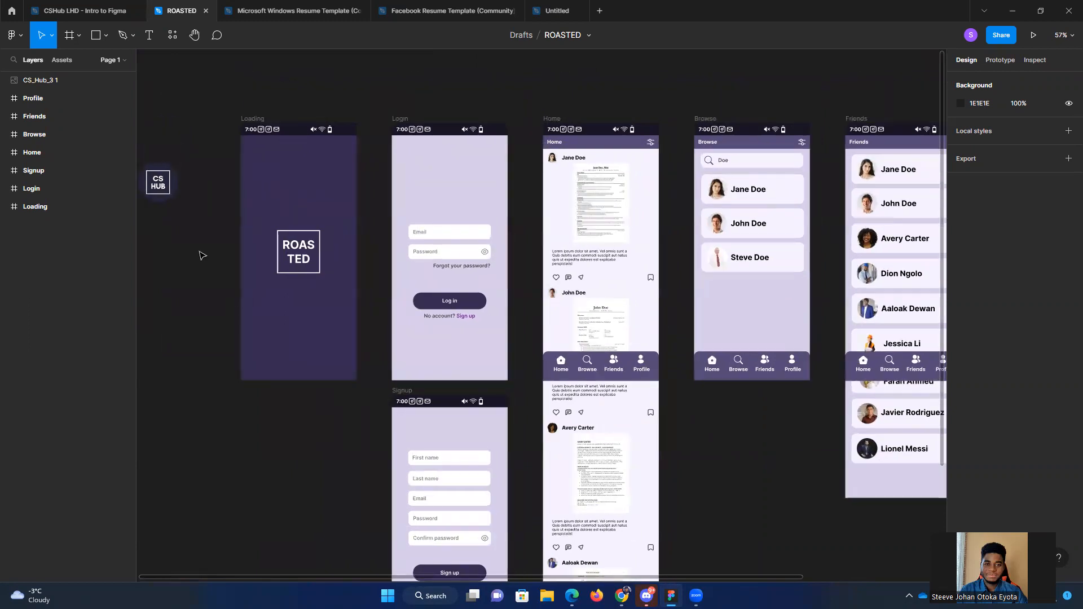
Step: Switch to the CSHub LHD - Intro to Figma file and look over its icon collection and empty canvas
left_click(85, 11)
left_click_drag(280, 188, 783, 479)
left_click(802, 459)
left_click_drag(261, 192, 778, 439)
left_click(780, 440)
left_click_drag(805, 382, 635, 246)
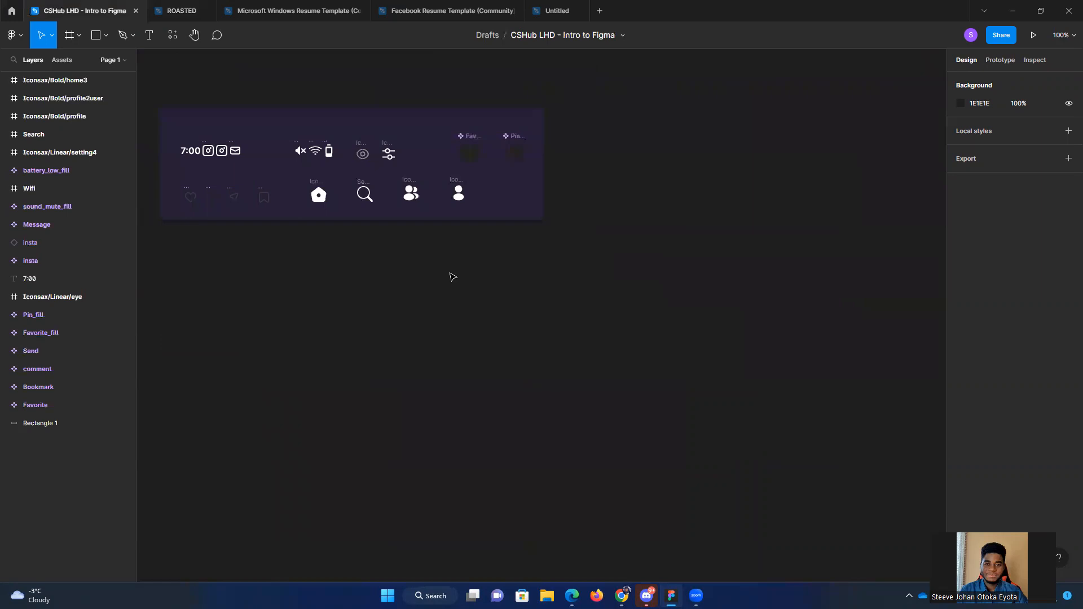
Step: Look over the file's local components and the recently used icon plugins, and close the list
left_click(170, 37)
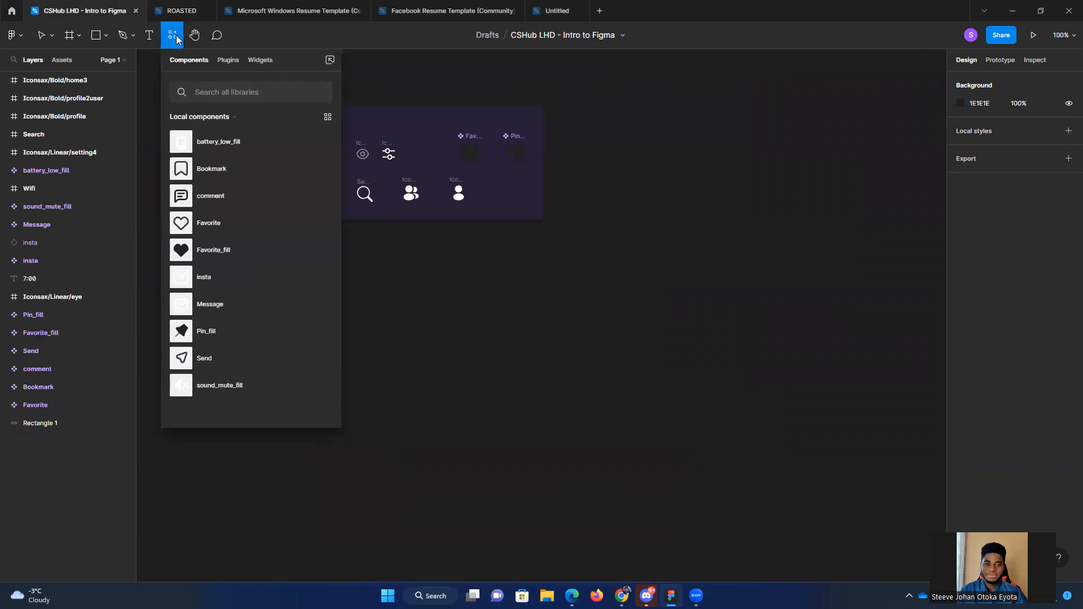
left_click(224, 60)
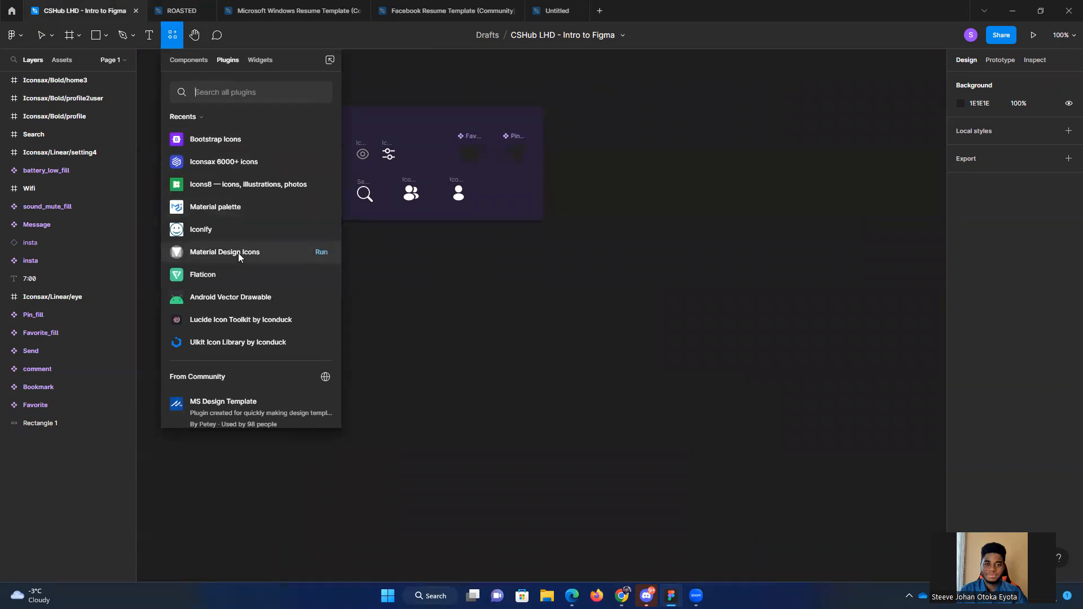
left_click(233, 145)
left_click(248, 214)
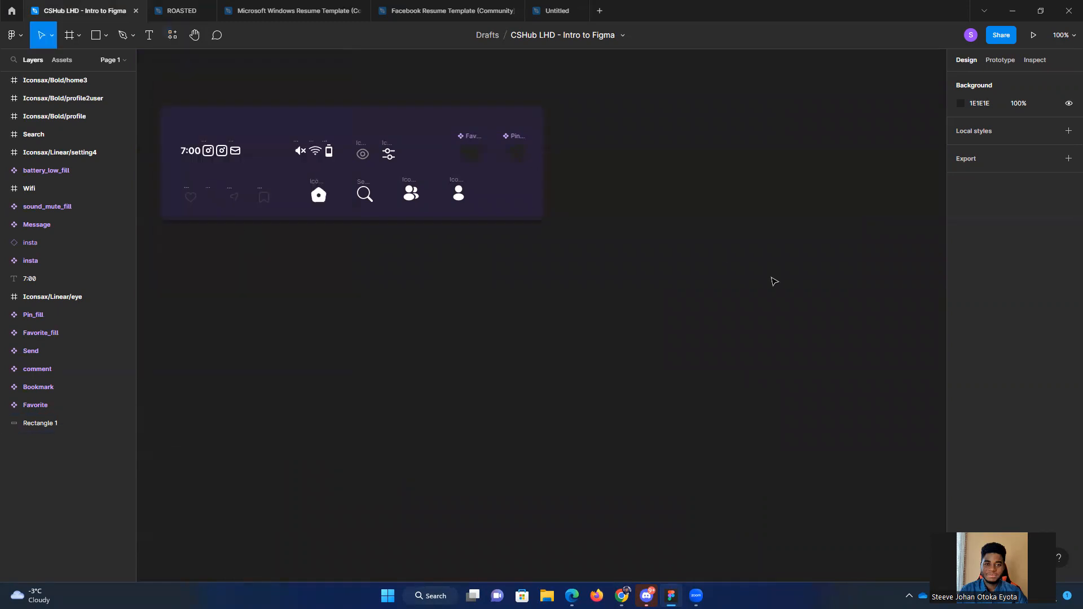
Step: Copy the share link of the CSHub LHD - Intro to Figma file and close the sharing dialog
left_click_drag(609, 180, 759, 191)
left_click(819, 181)
left_click(992, 38)
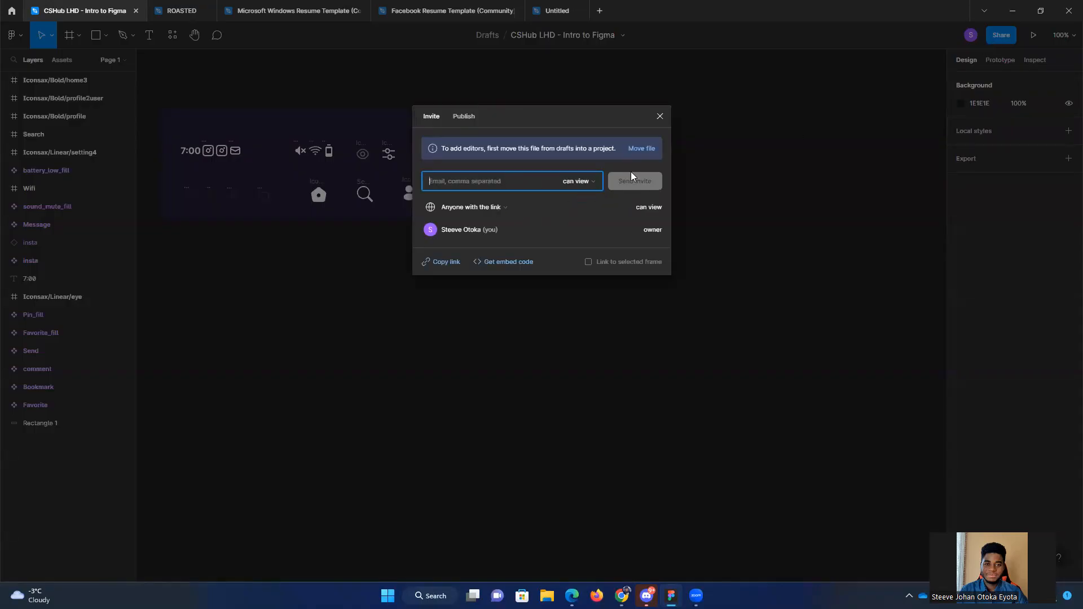
left_click(448, 262)
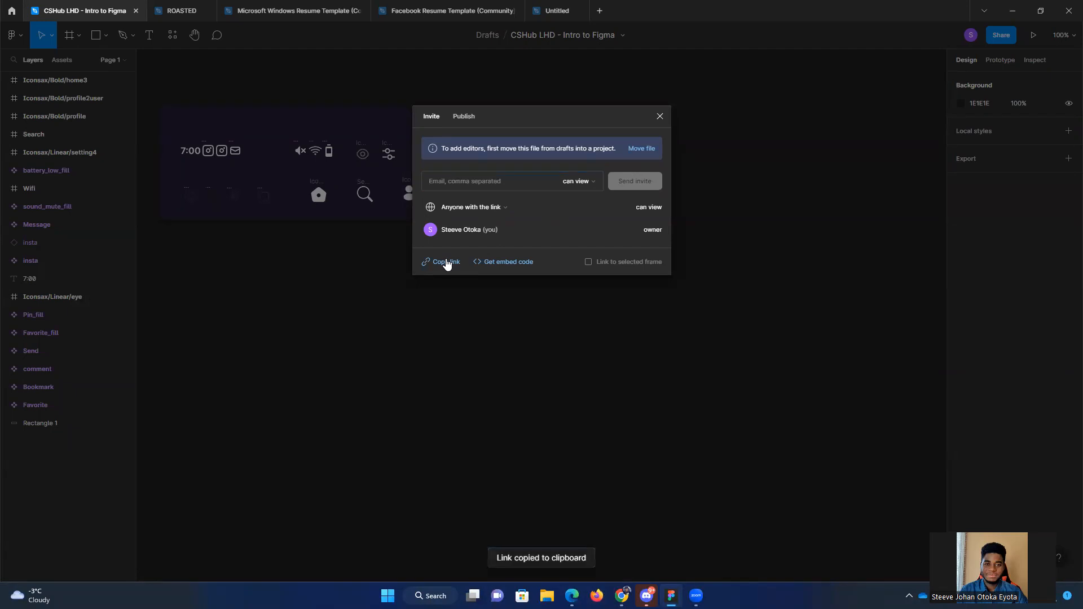
left_click(656, 119)
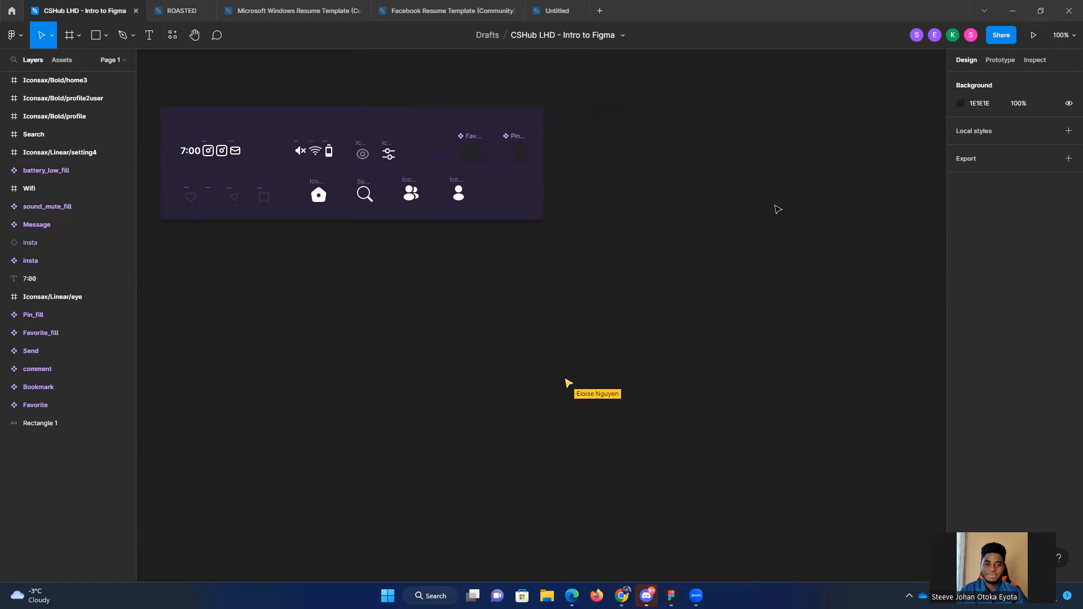
Step: Duplicate the CSHub LHD - Intro to Figma file in Drafts and open the copy
scroll(807, 167, "right", 3)
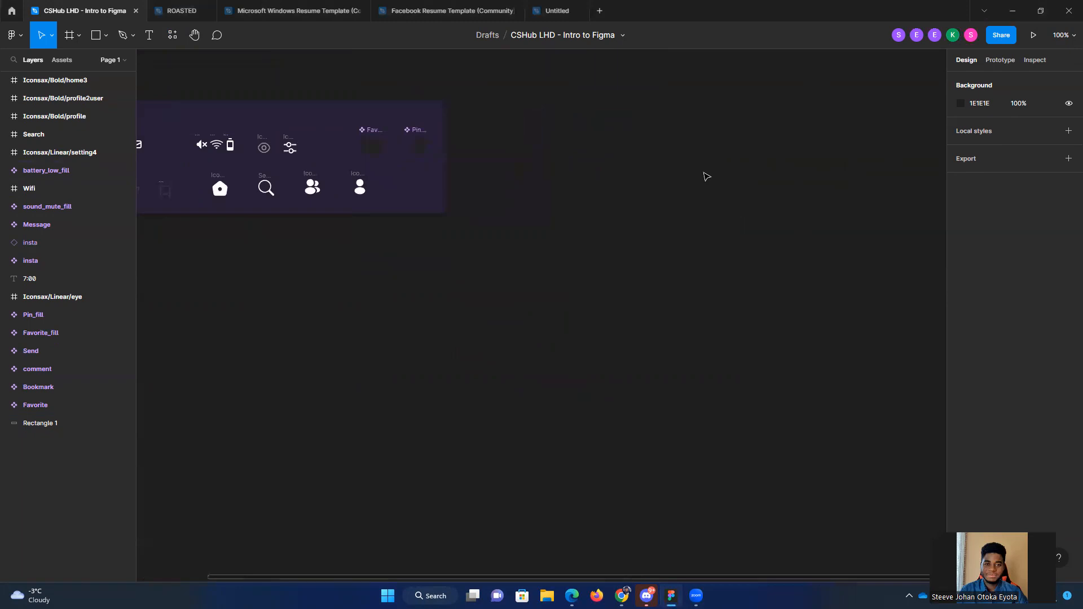
scroll(706, 177, "down", 1)
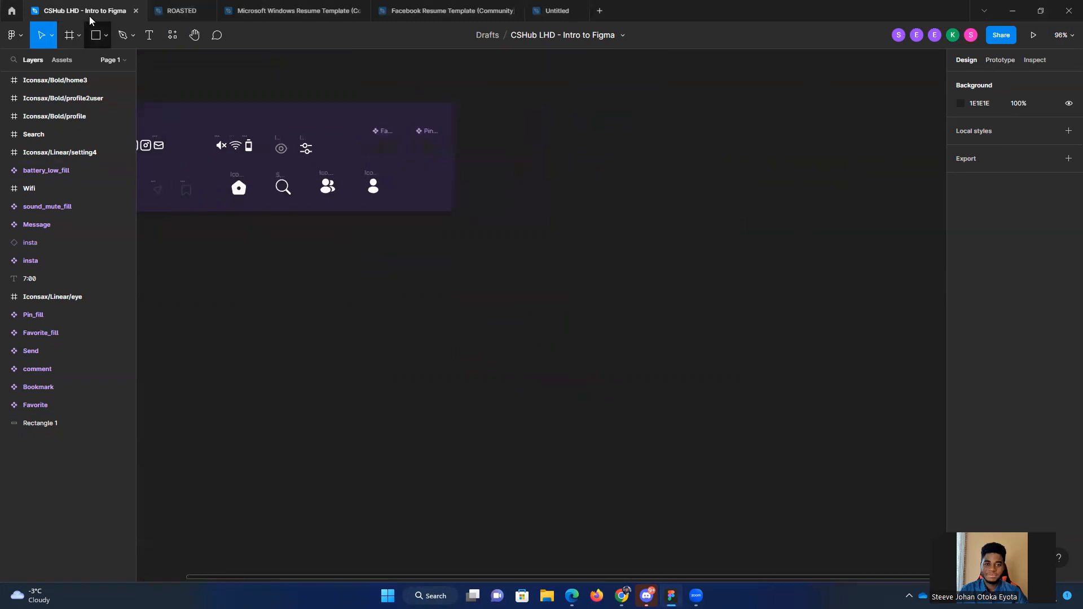
left_click(16, 12)
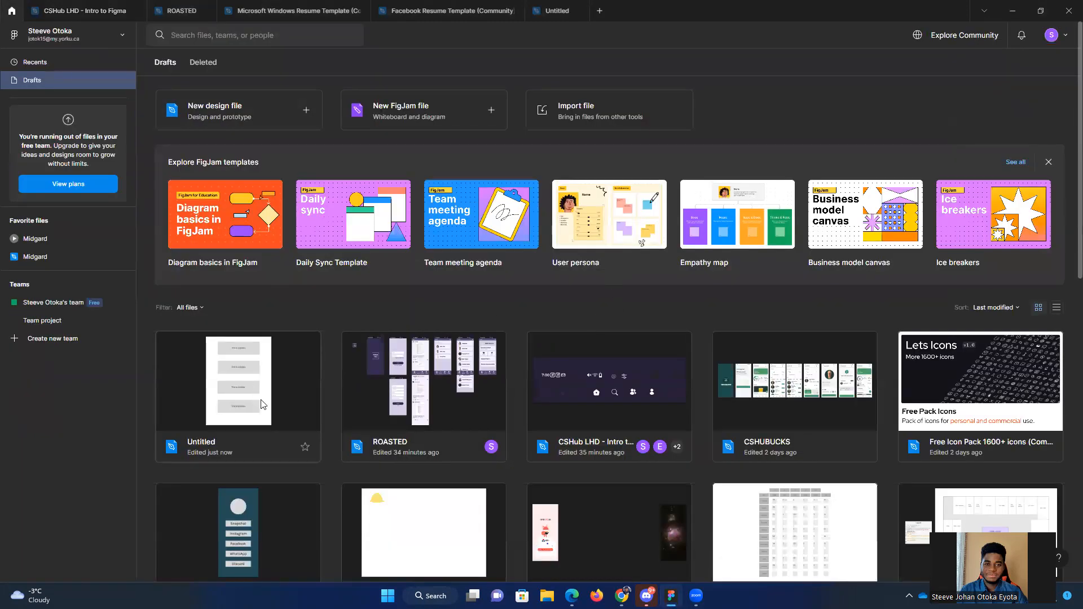
right_click(582, 414)
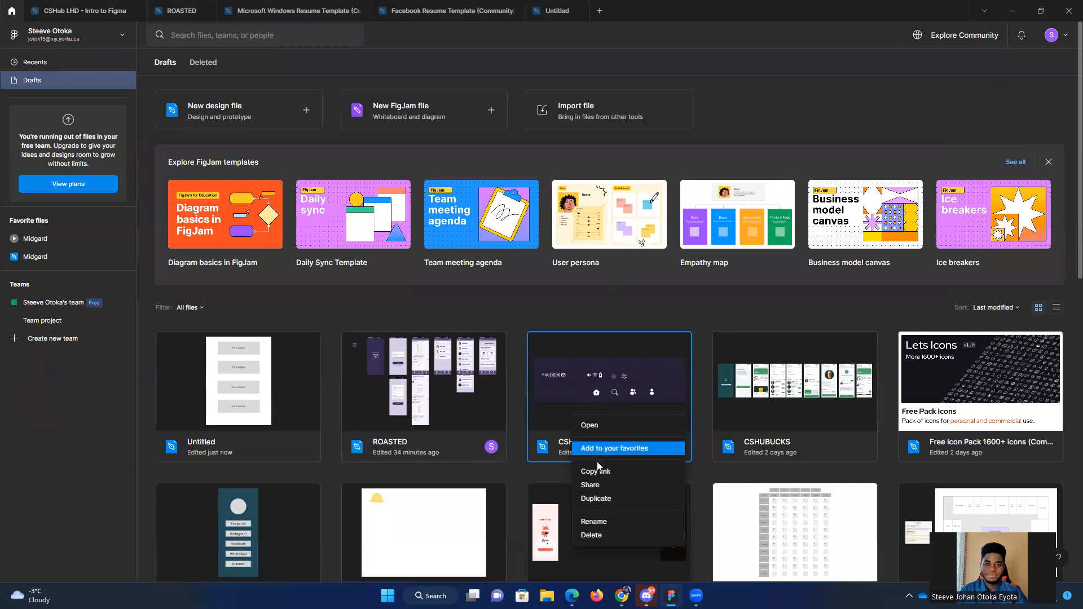
left_click(598, 498)
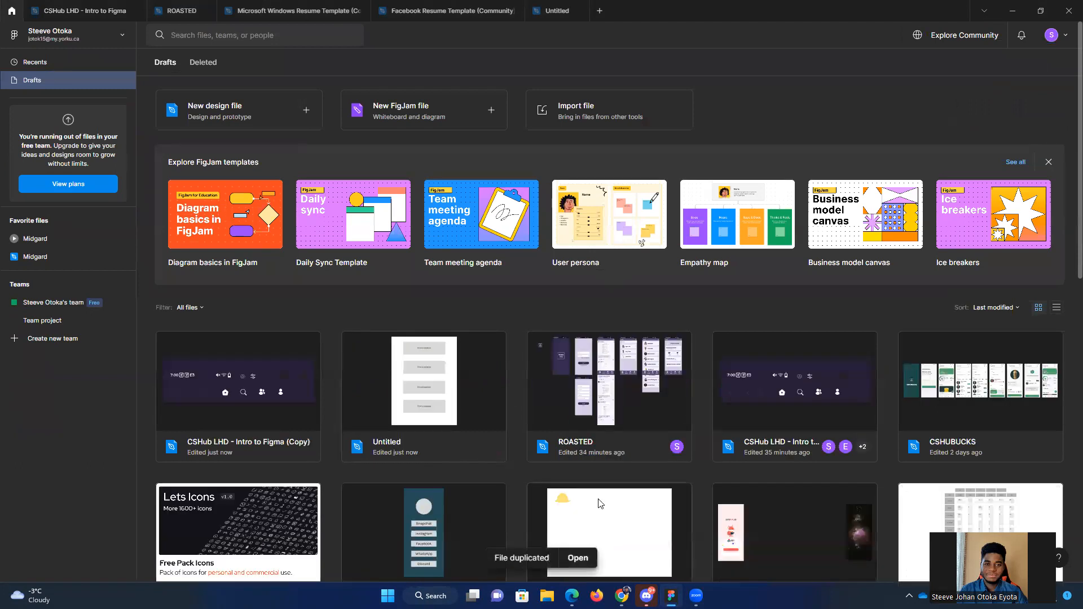
double_click(231, 402)
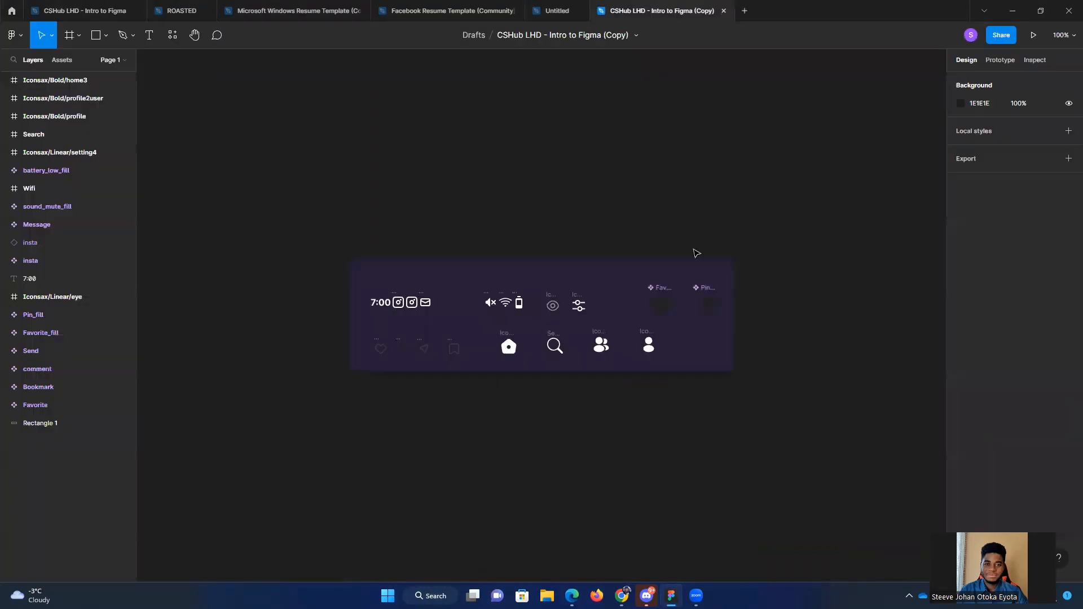
left_click_drag(597, 237, 641, 209)
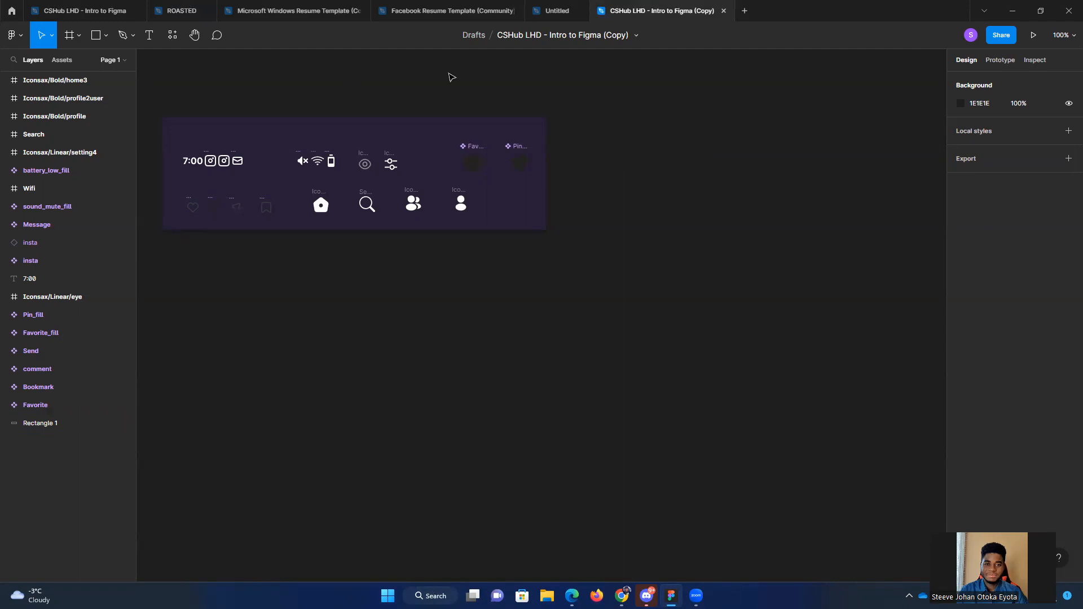
Step: Move the ROASTED file into its own window and place it side by side with the copied file, giving the copy slightly more width
left_click(179, 14)
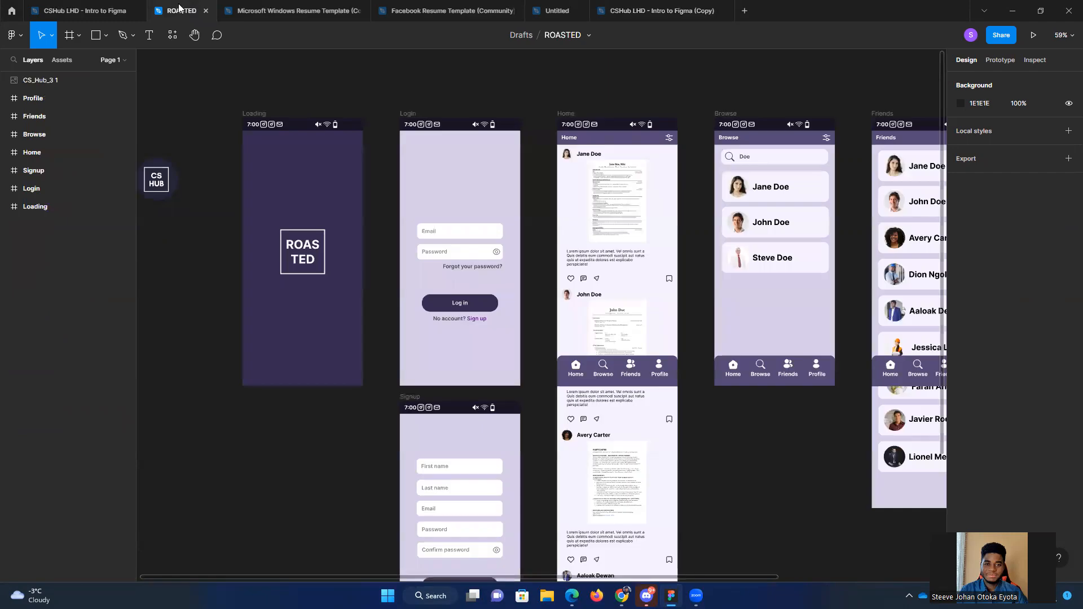
left_click_drag(179, 11, 1068, 230)
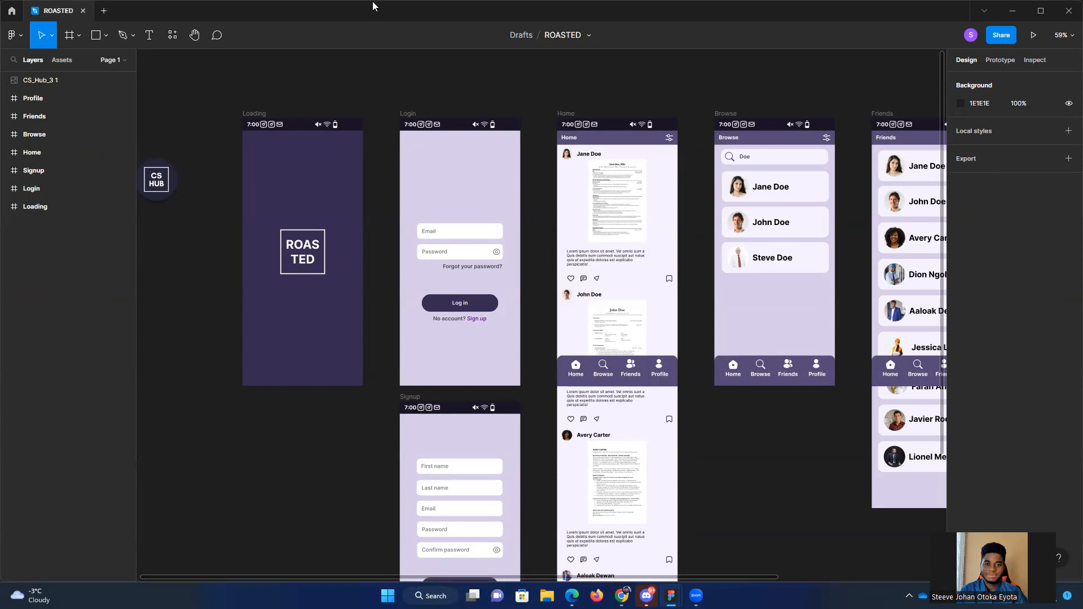
key("super+Right")
left_click(160, 185)
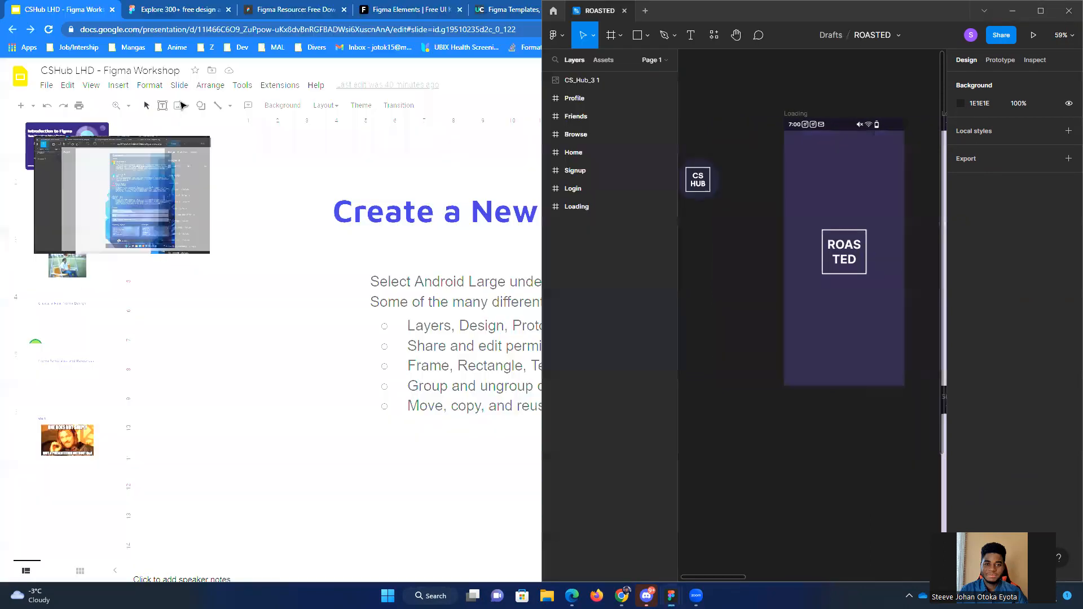
left_click(355, 12)
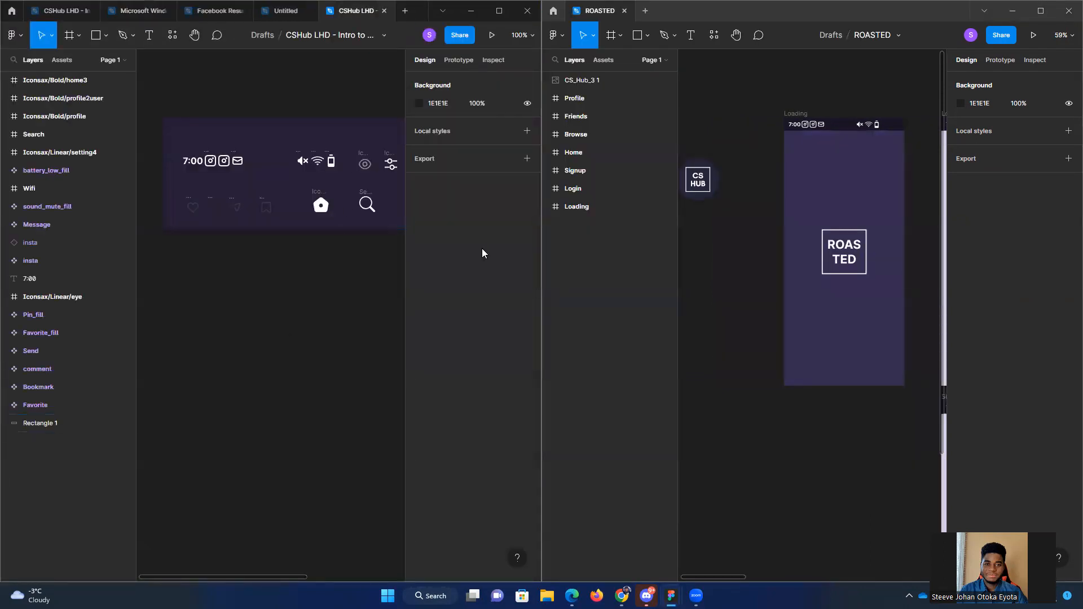
left_click_drag(329, 332, 234, 321)
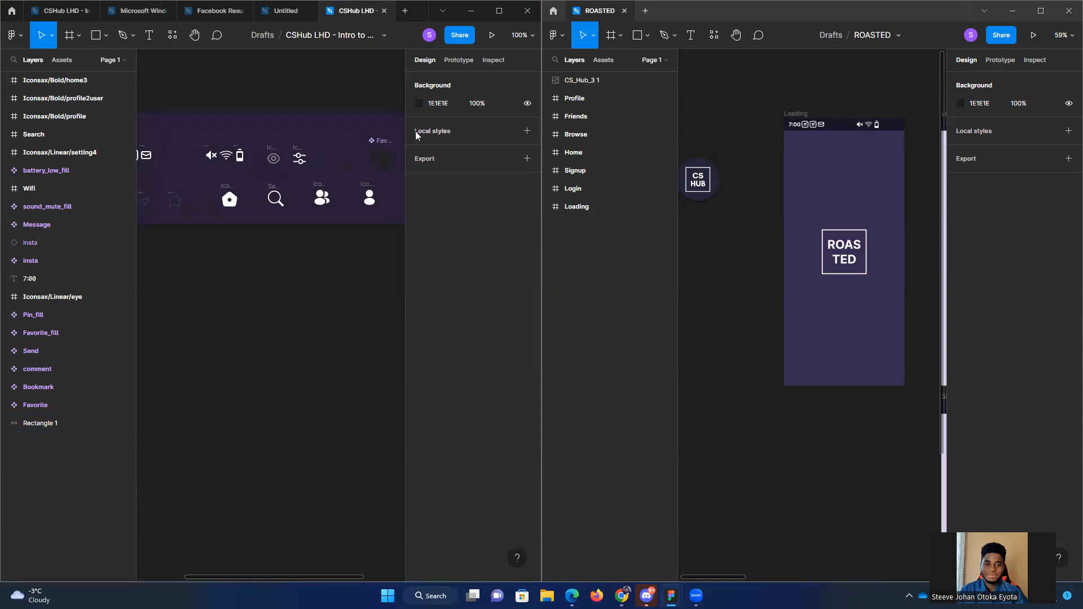
left_click_drag(540, 295, 575, 299)
left_click_drag(860, 346, 803, 331)
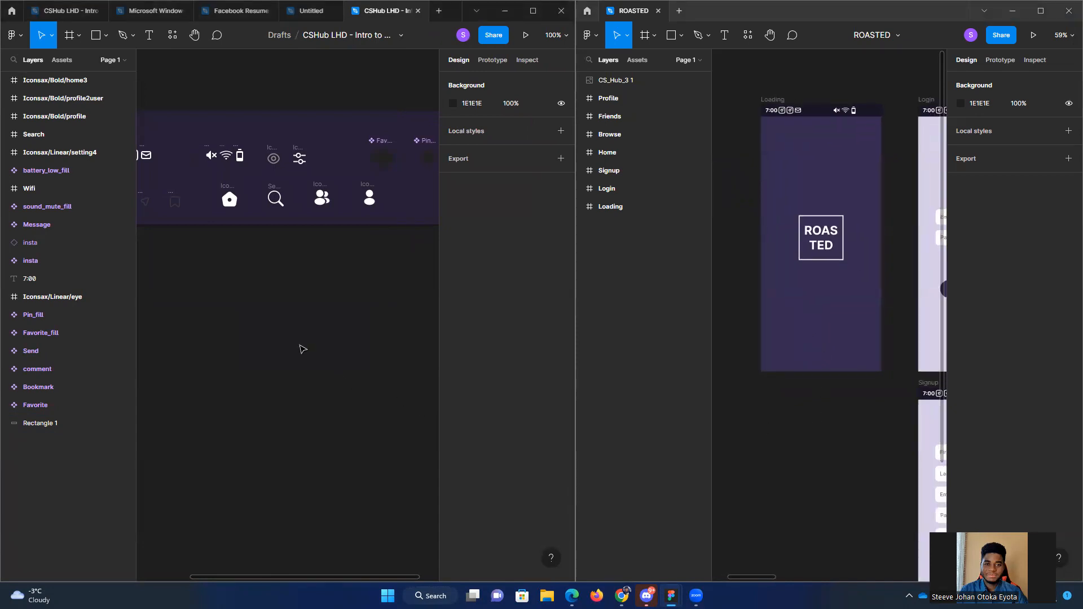
Step: Show the prototype settings of the copied file and look over the available device presets
scroll(300, 349, "down", 5)
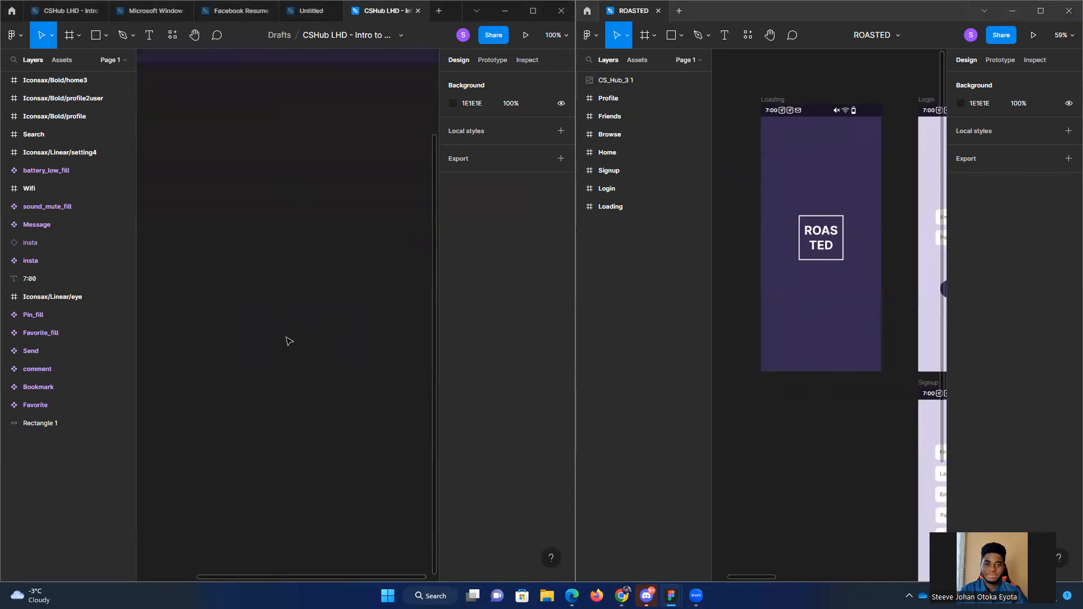
scroll(263, 285, "right", 2)
left_click_drag(324, 229, 199, 300)
left_click_drag(343, 302, 202, 310)
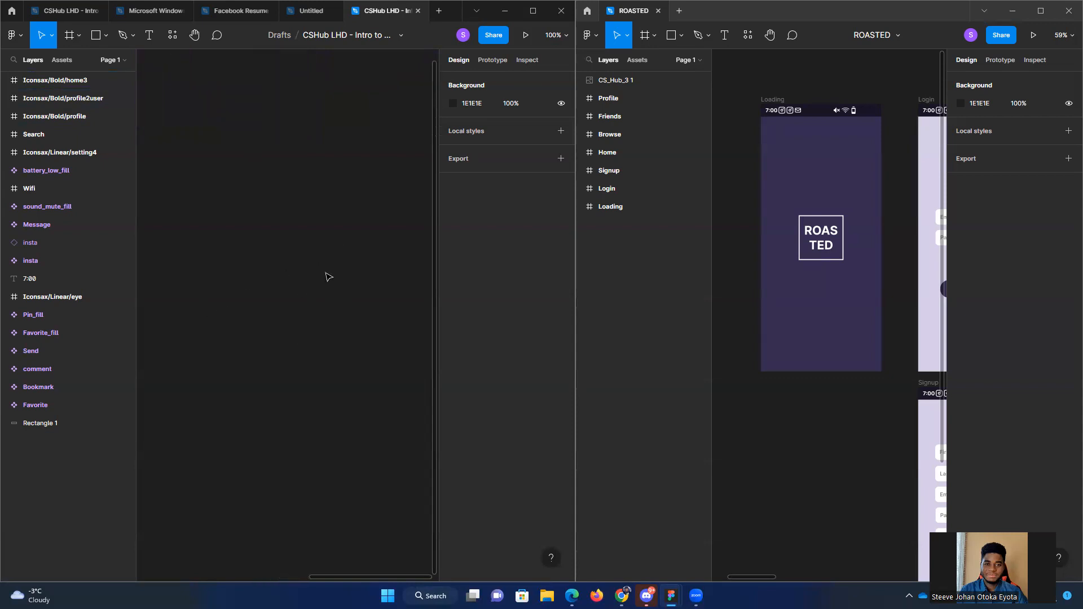
scroll(307, 266, "down", 2)
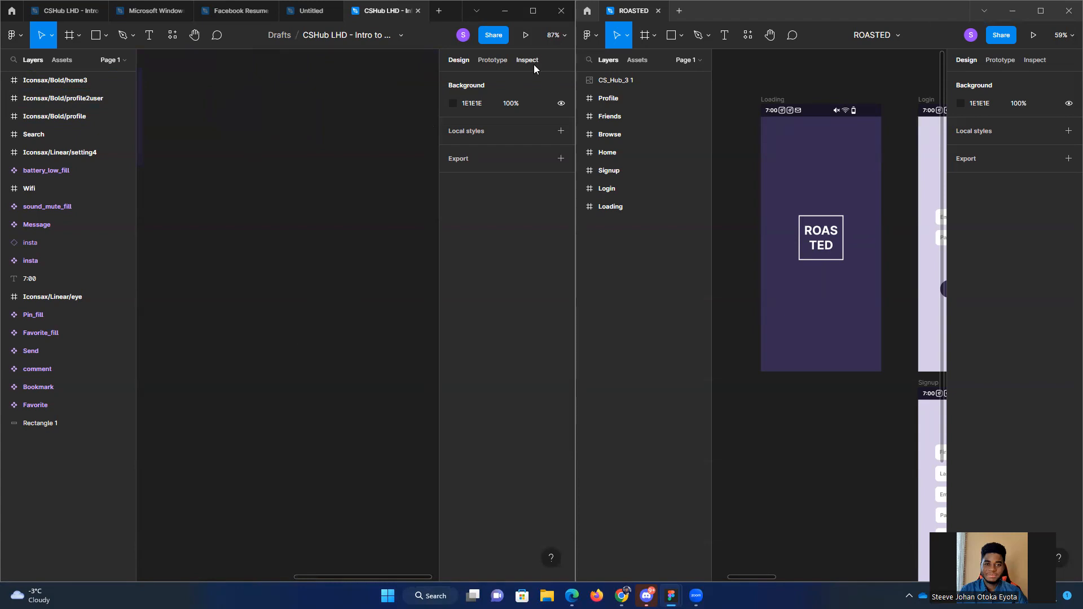
left_click(507, 59)
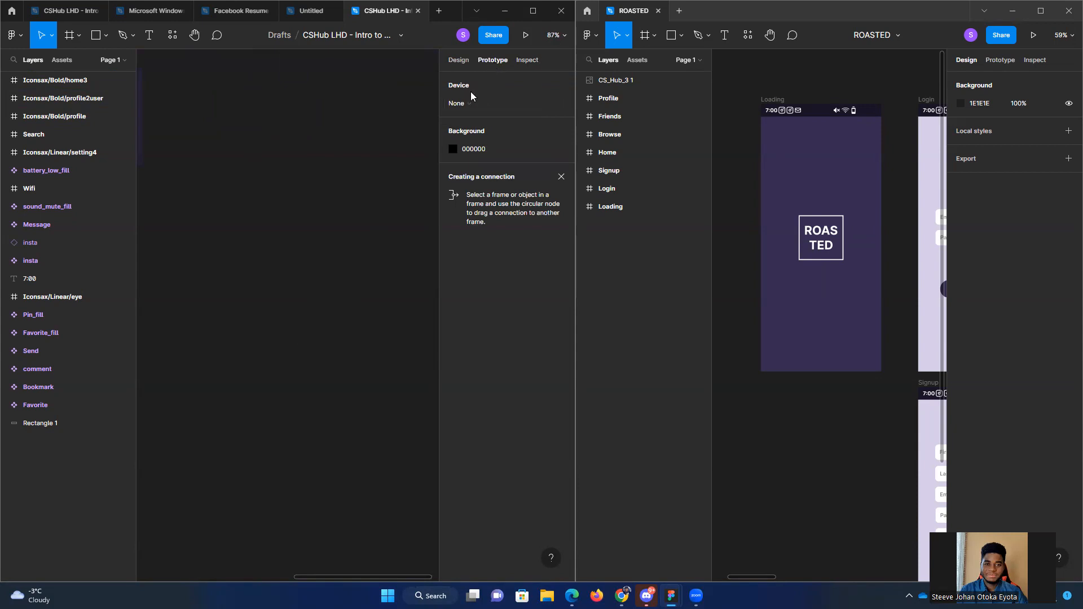
left_click(510, 103)
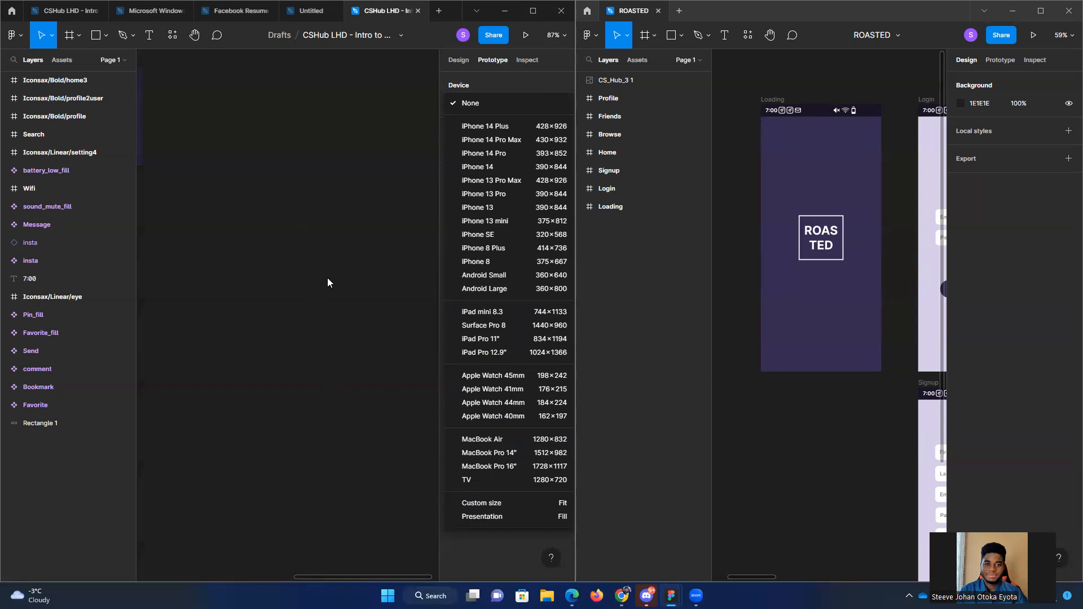
left_click(372, 291)
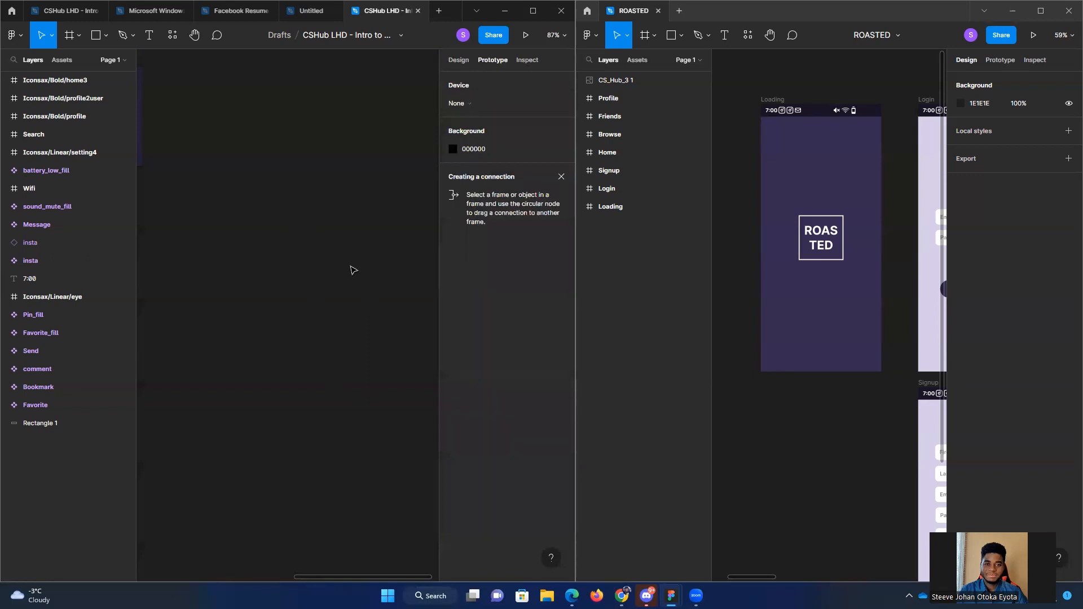
Step: Set the prototype device of the copied file to Android Large
left_click_drag(400, 332, 349, 291)
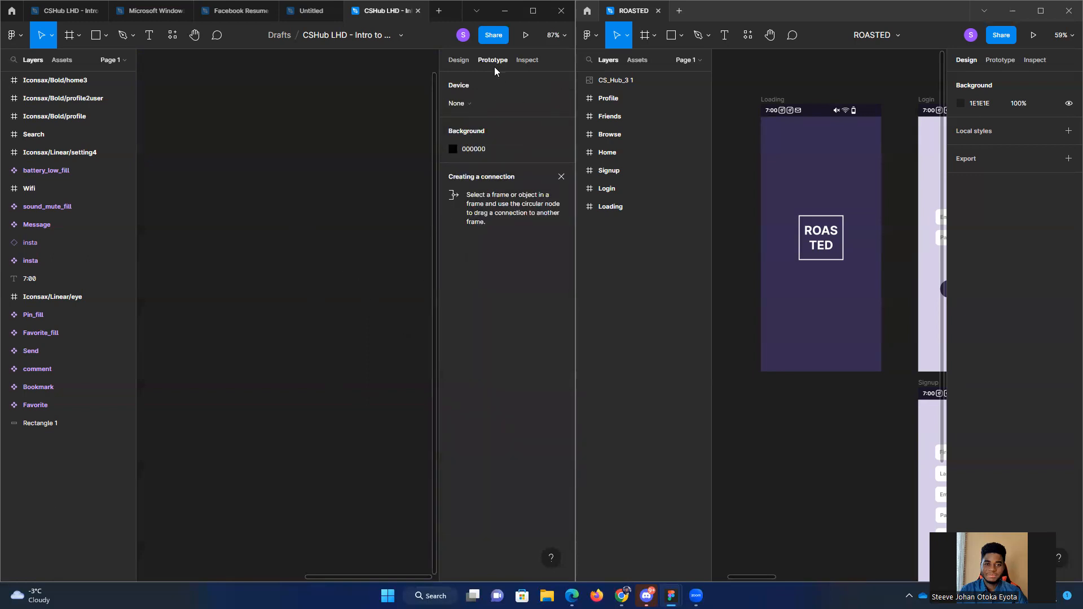
left_click(466, 104)
left_click(528, 277)
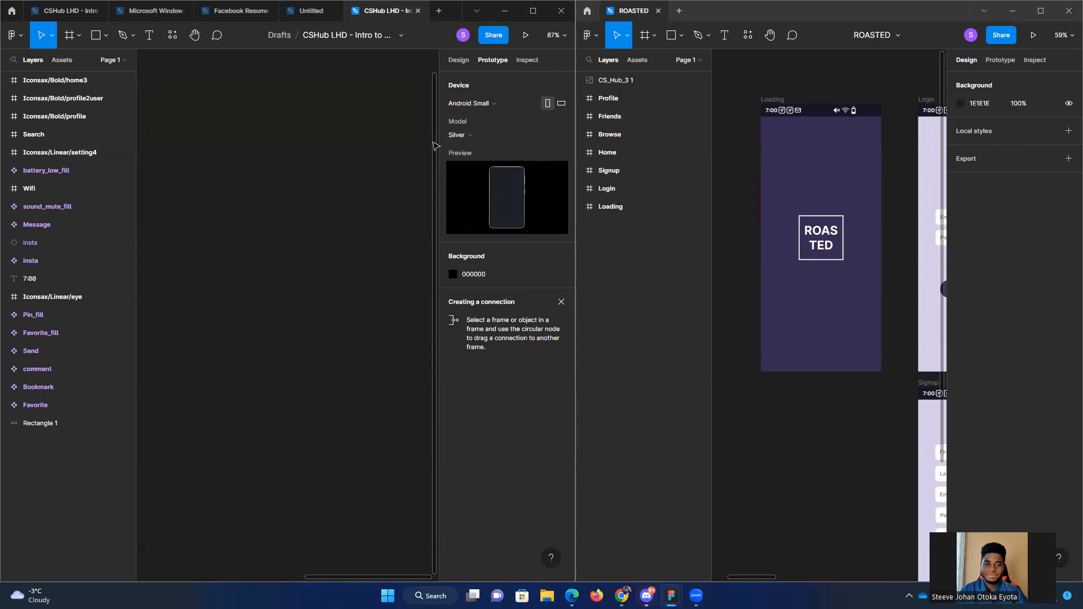
left_click(489, 106)
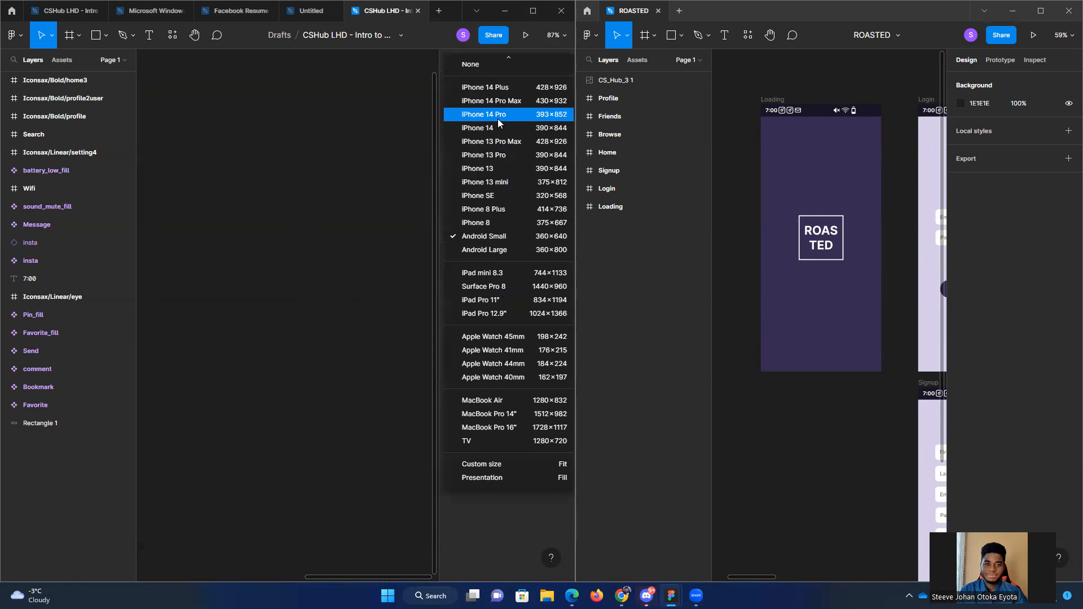
left_click(518, 249)
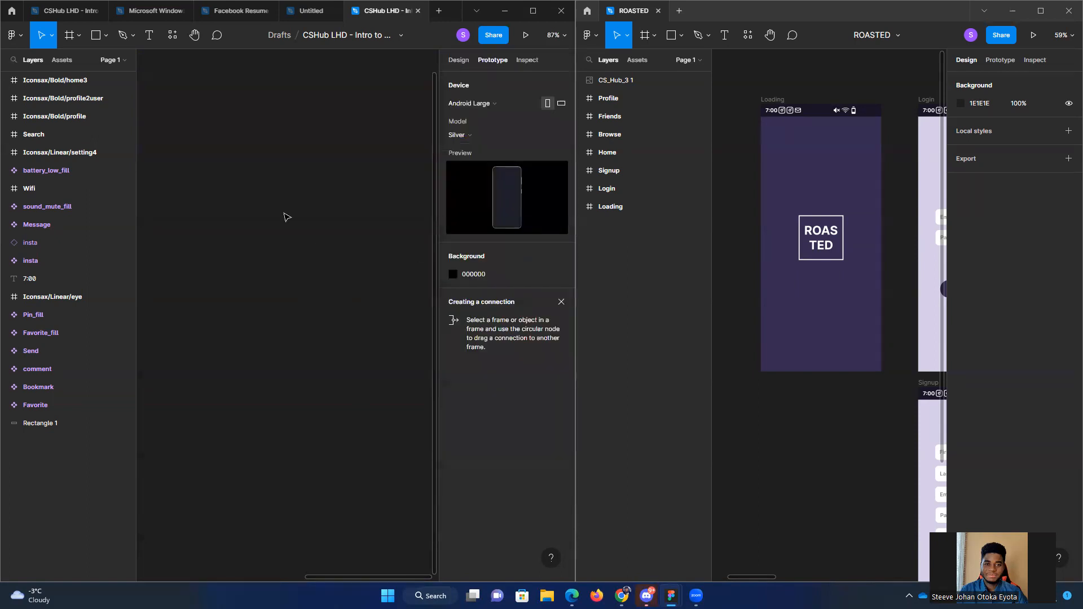
Step: Draw a frame about 382 by 700 on the empty canvas beyond the icons and maximize the copied file's window
left_click(103, 40)
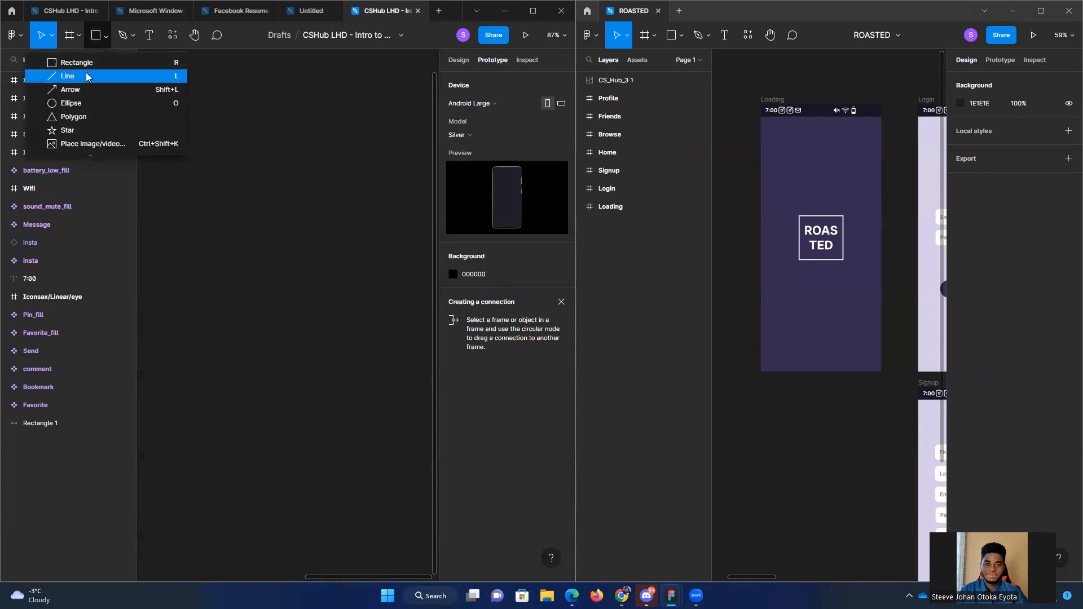
left_click(77, 35)
left_click(79, 63)
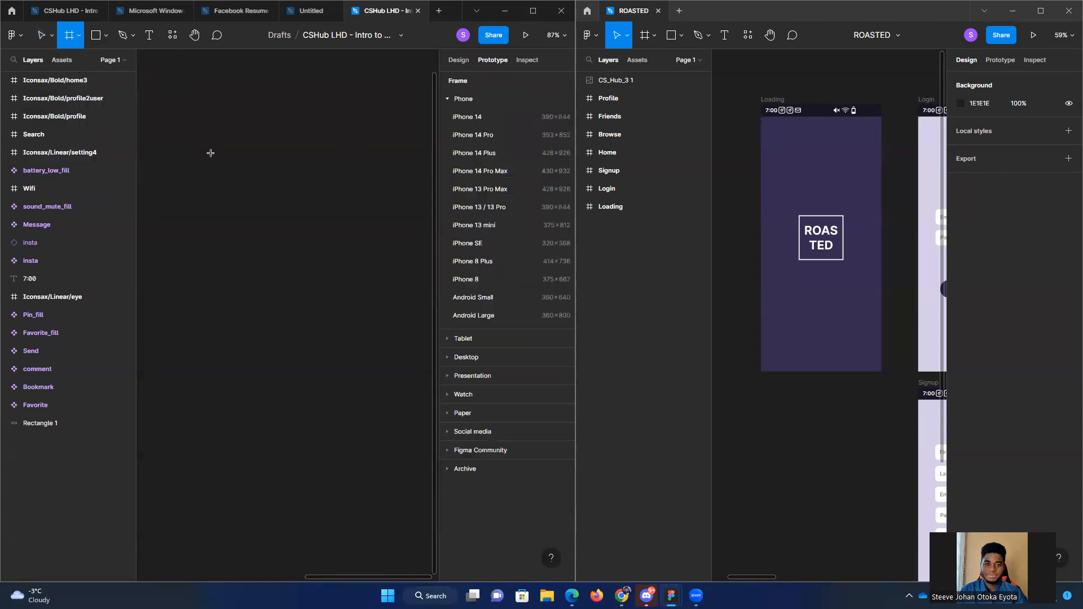
mouse_move(193, 97)
left_mouse_down()
mouse_move(253, 347)
mouse_move(345, 426)
mouse_move(380, 440)
left_mouse_up()
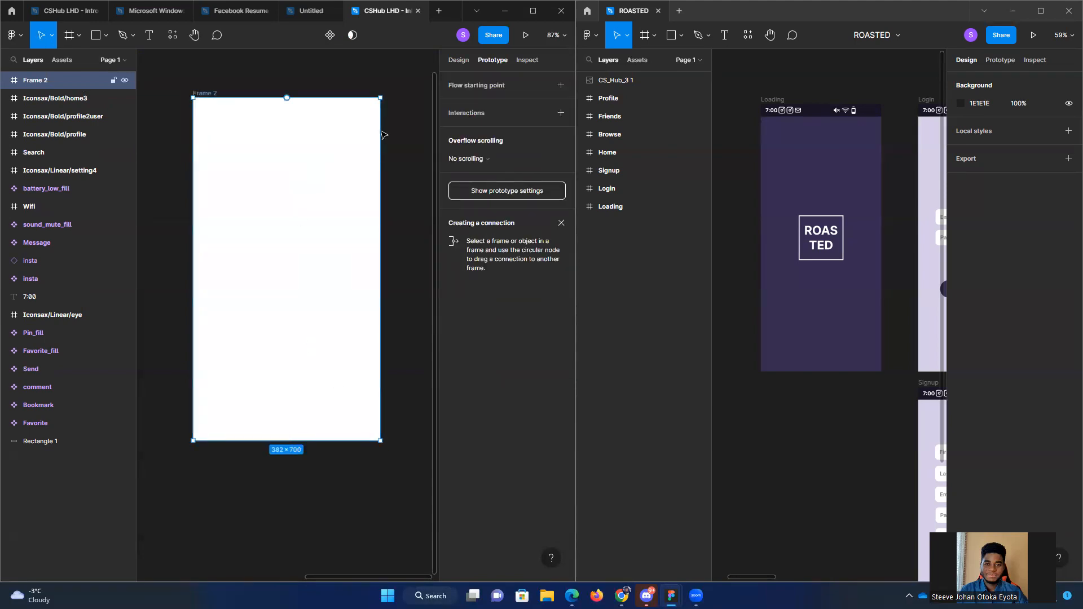
left_click(524, 18)
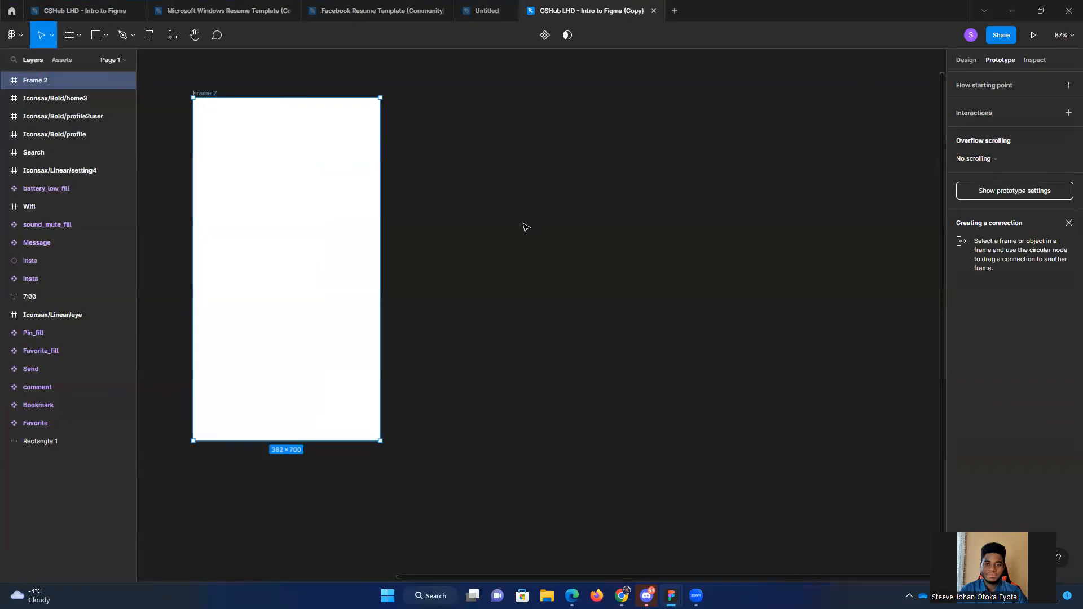
left_click_drag(571, 269, 657, 252)
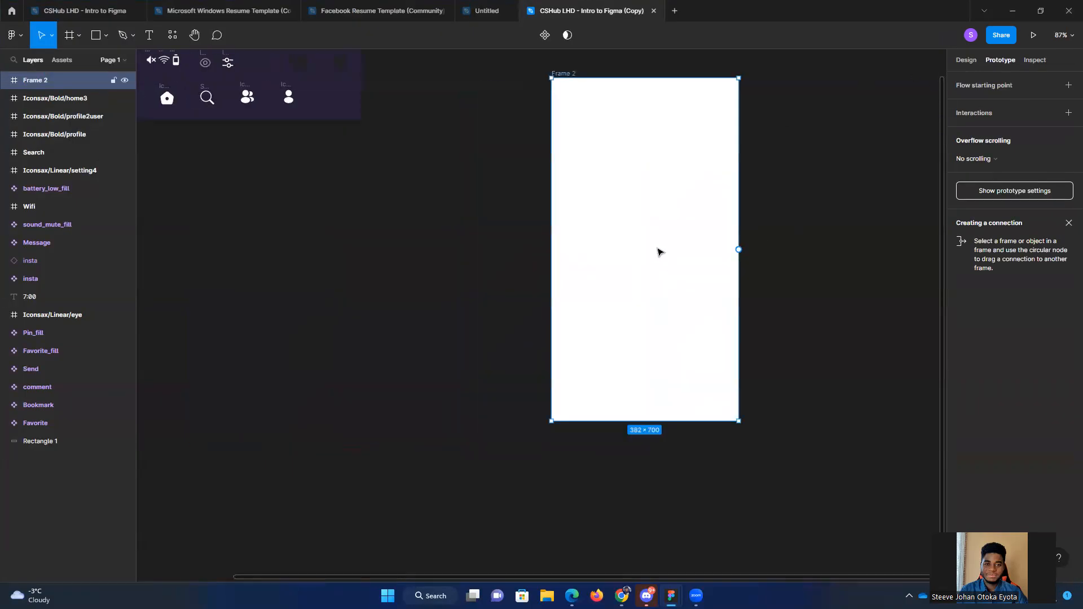
Step: Present the new frame in the prototype preview to check its fit on the device, and return to the copied file
left_click_drag(873, 192, 660, 198)
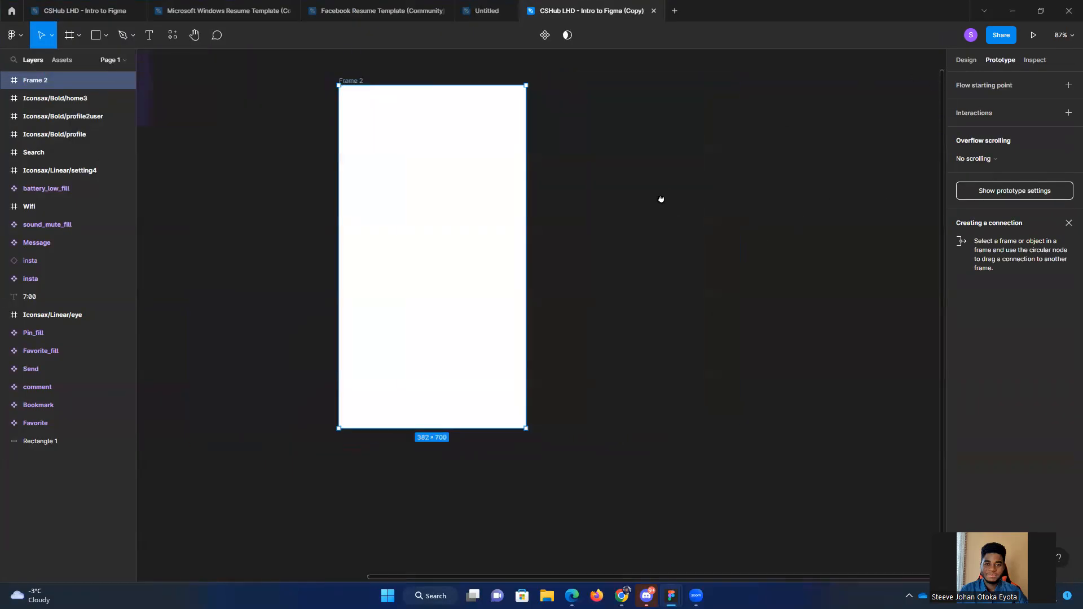
left_click(1033, 36)
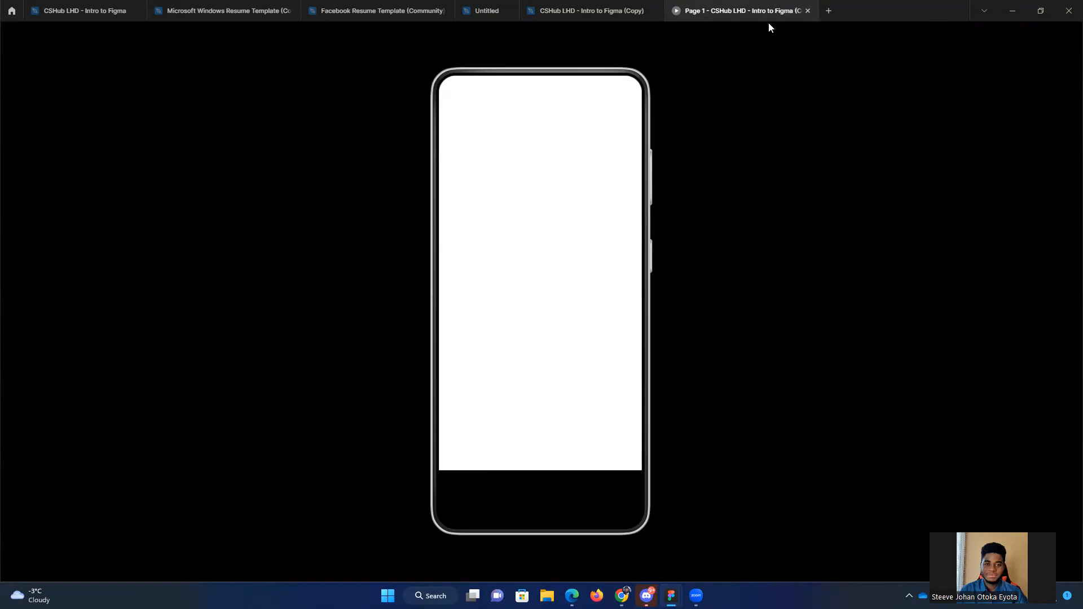
left_click(595, 16)
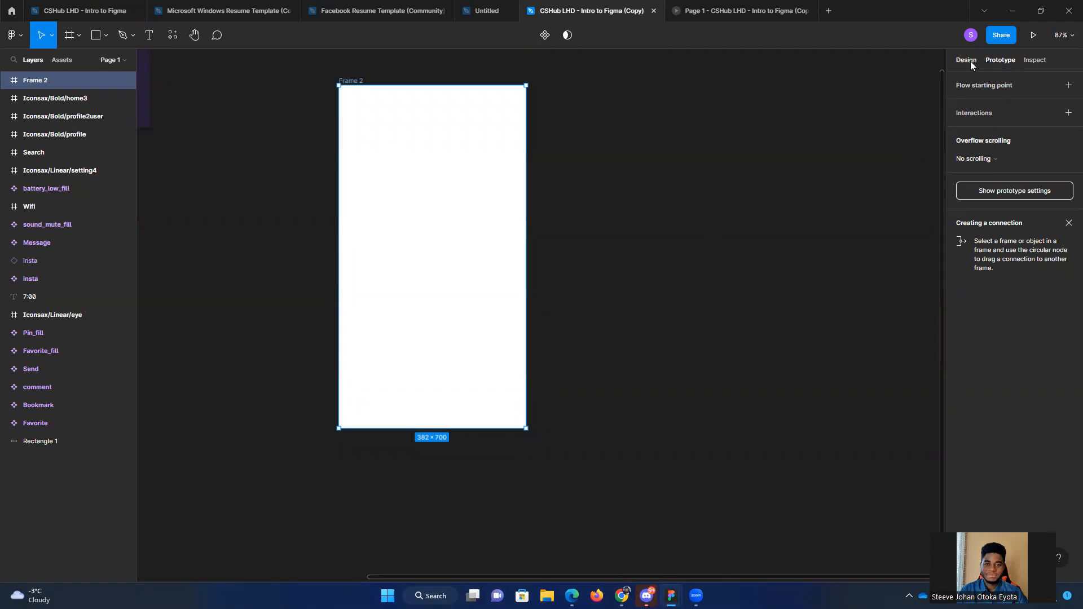
Step: Look up the dimensions of the Android Large device preset in the prototype settings
left_click(1034, 60)
left_click(1001, 60)
left_click(715, 199)
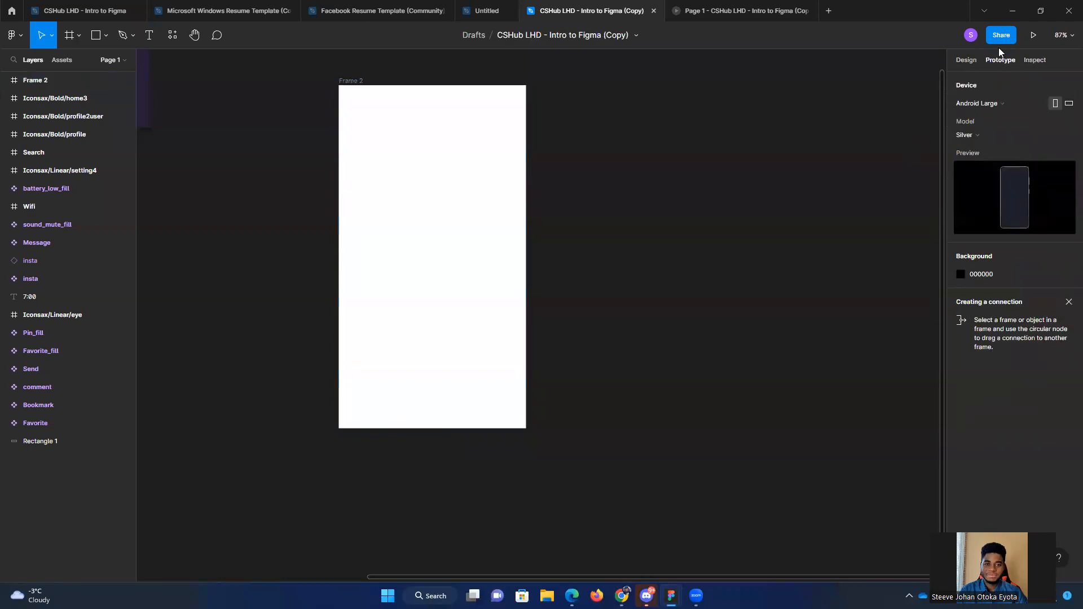
left_click(1025, 104)
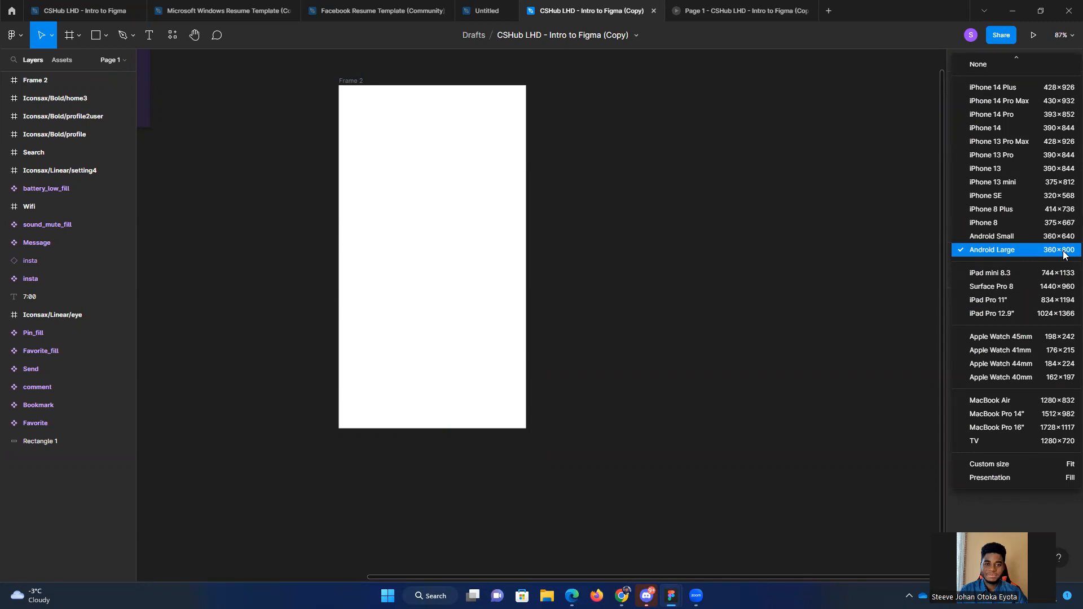
left_click(401, 198)
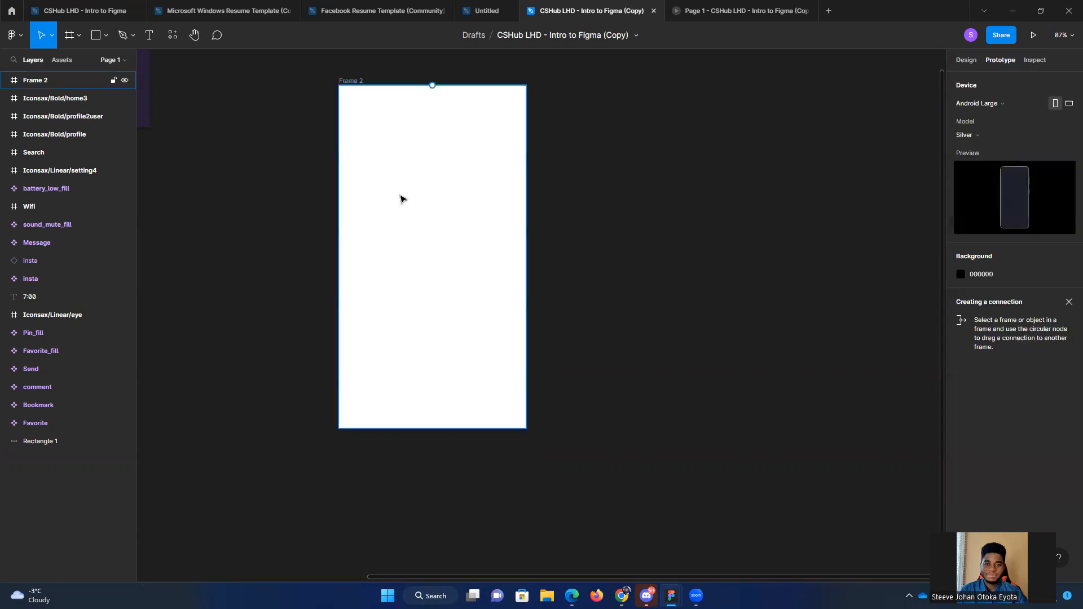
Step: Resize the white frame to a width of 360 and a height of 800
left_click(400, 199)
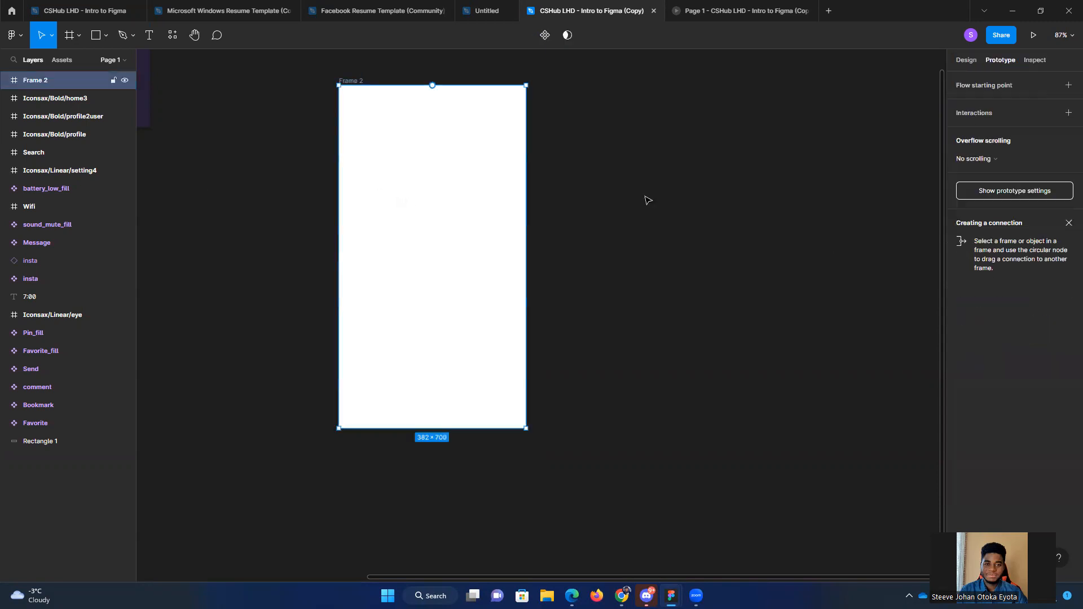
left_click(959, 59)
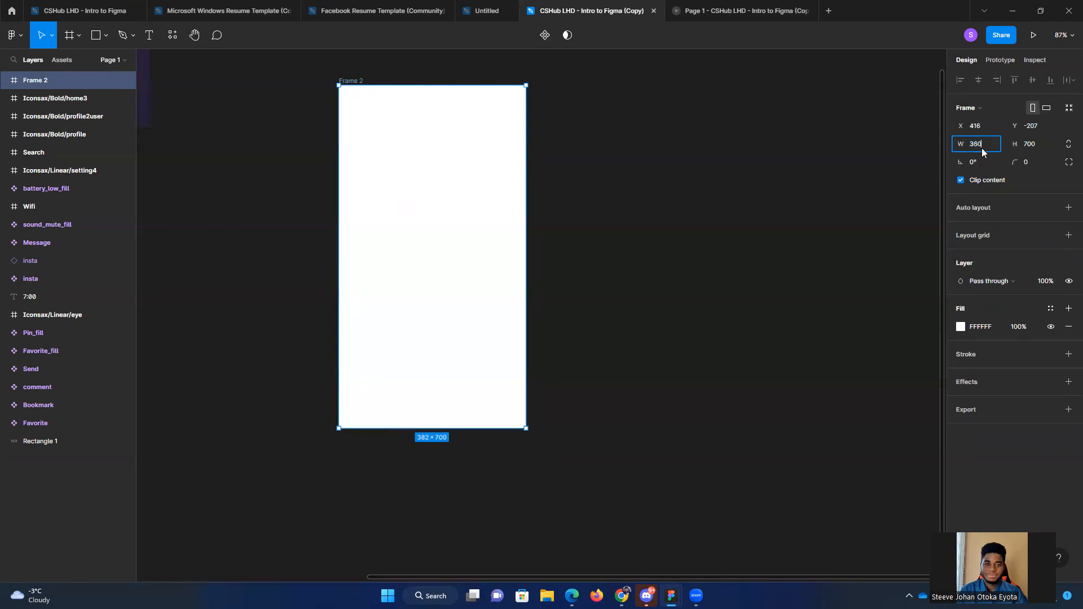
left_click(1034, 145)
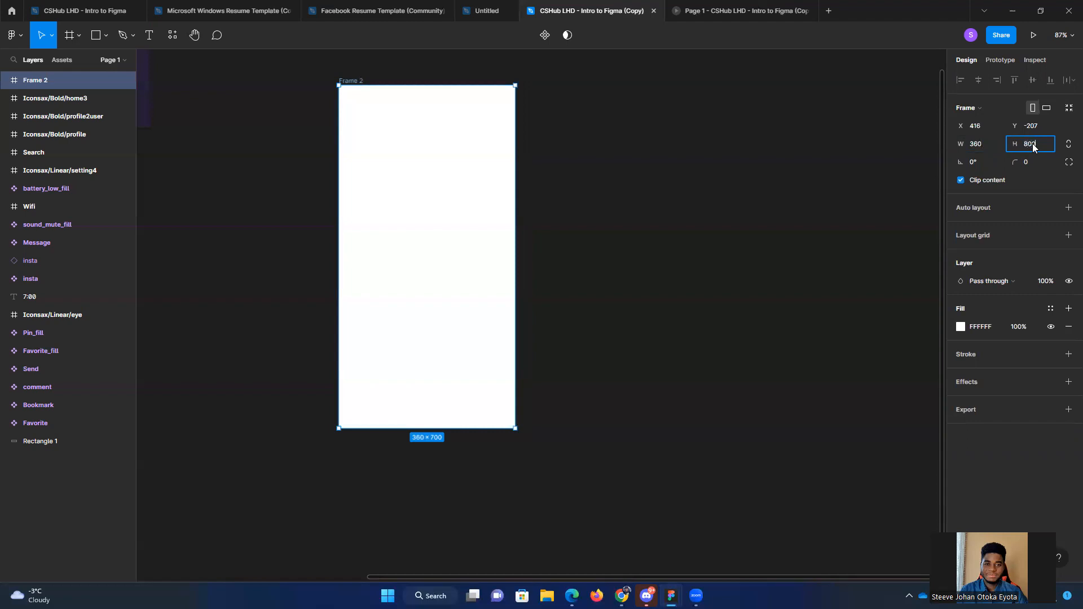
key("Return")
left_click(683, 264)
left_click_drag(467, 230, 476, 236)
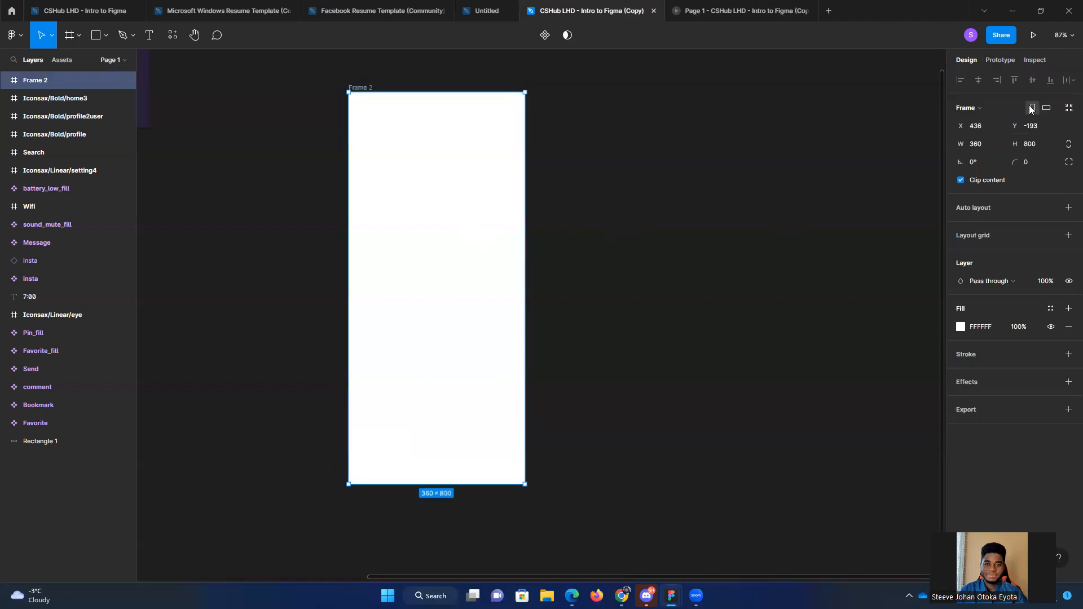
Step: Present the resized frame in the prototype preview, return to the copied file and reposition the frame at about X 491, Y -322
left_click(1033, 36)
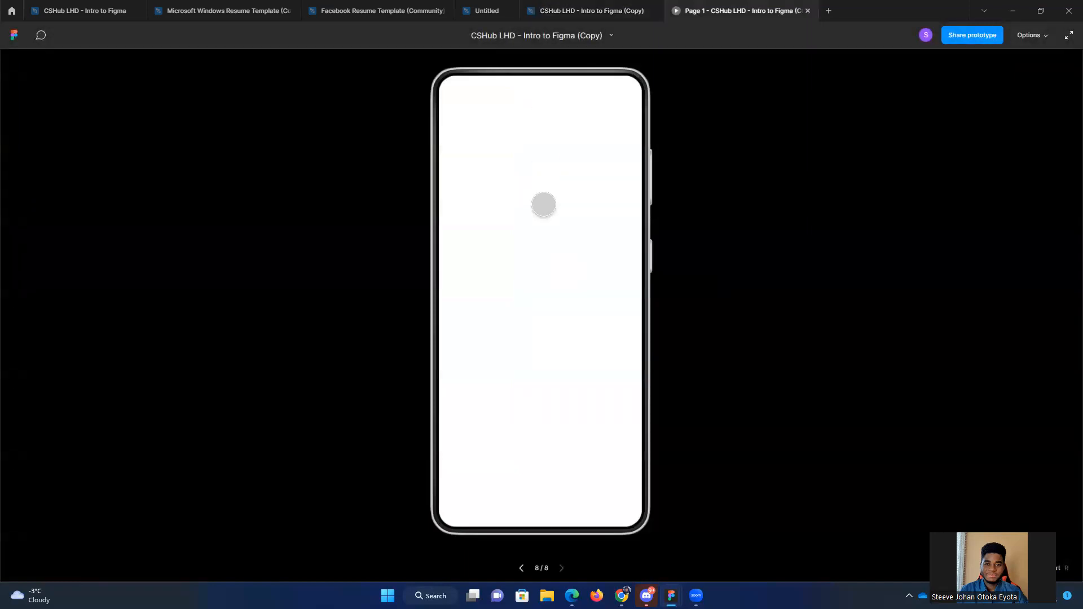
left_click(571, 7)
left_click(667, 239)
left_click_drag(245, 237, 438, 308)
left_click_drag(631, 293, 642, 231)
left_click_drag(704, 203, 597, 170)
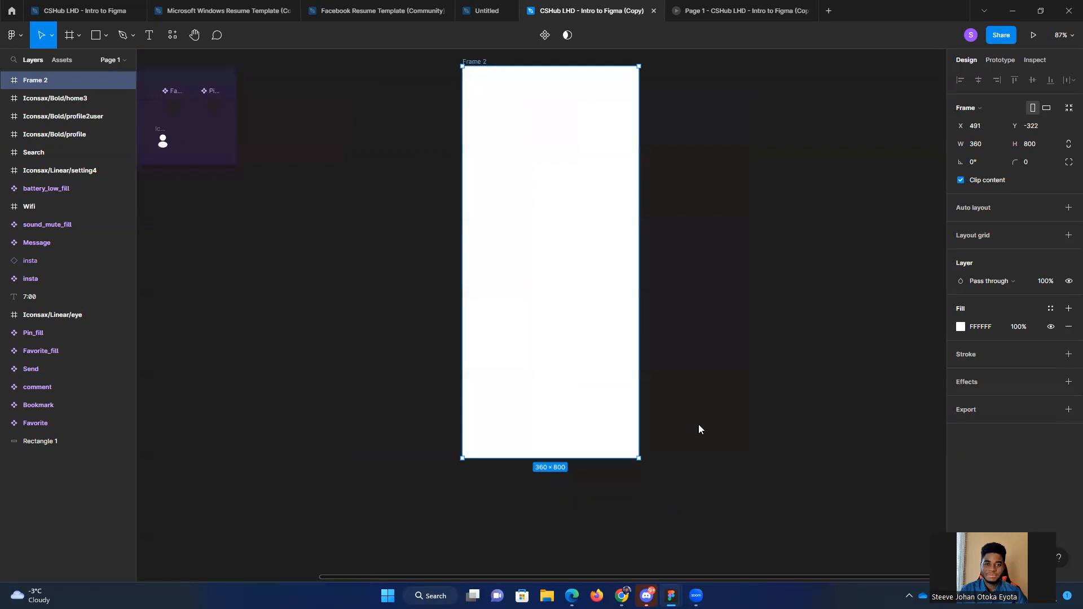
Step: Check the first screen's name in the ROASTED file and rename the frame in the copied file as Loading
key("alt+Tab")
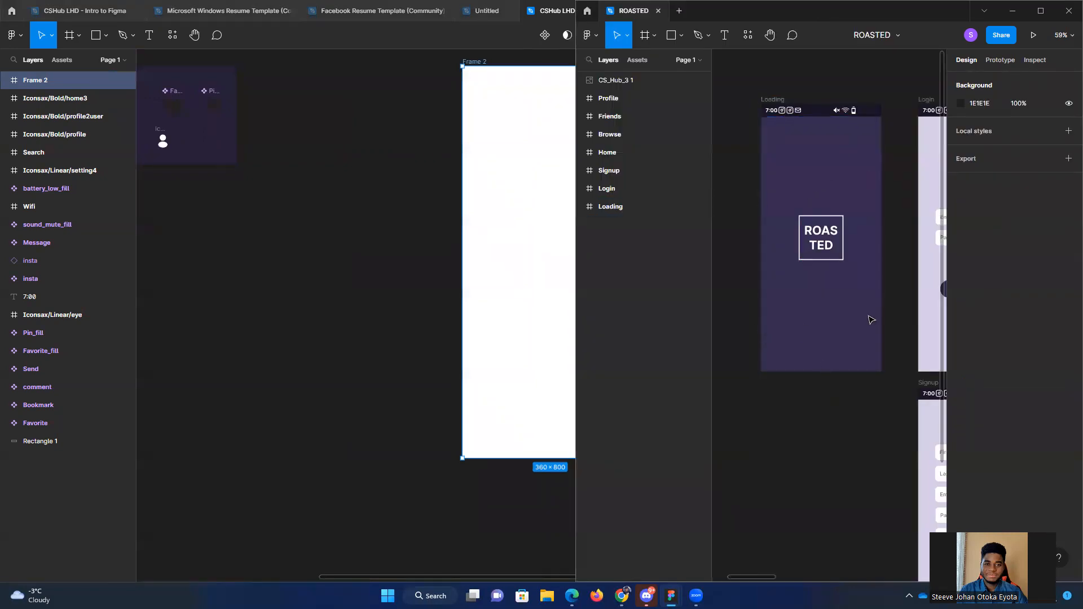
left_click(398, 274)
left_click_drag(398, 273, 299, 368)
double_click(383, 157)
type("Loa")
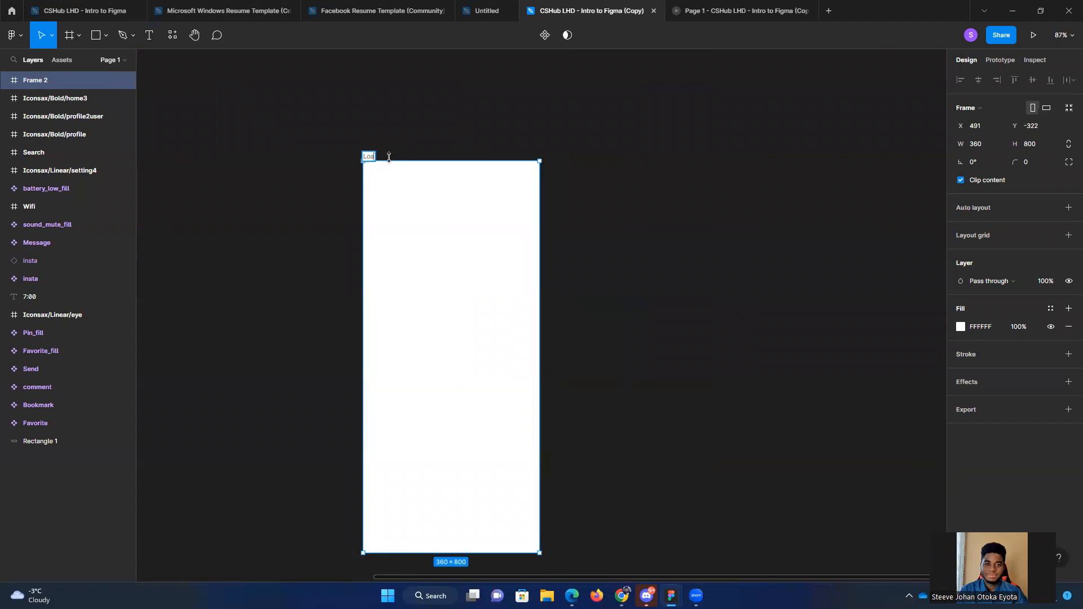
type("ding")
key("Return")
Step: Move the Loading frame to about X 570, Y -321 on the canvas
left_click_drag(455, 278, 439, 221)
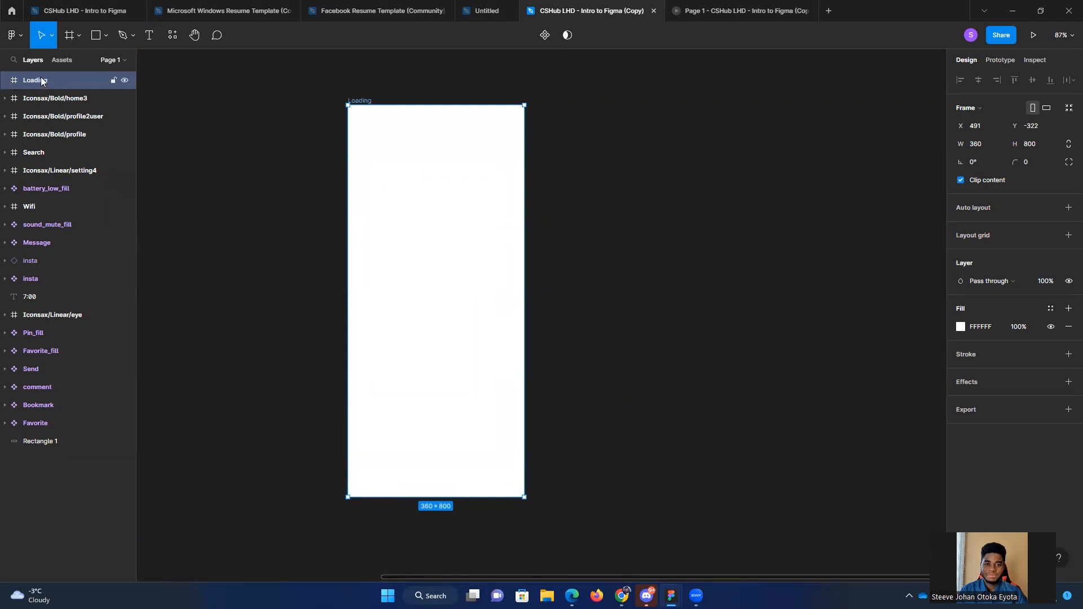
left_click(321, 140)
left_click_drag(396, 178, 435, 179)
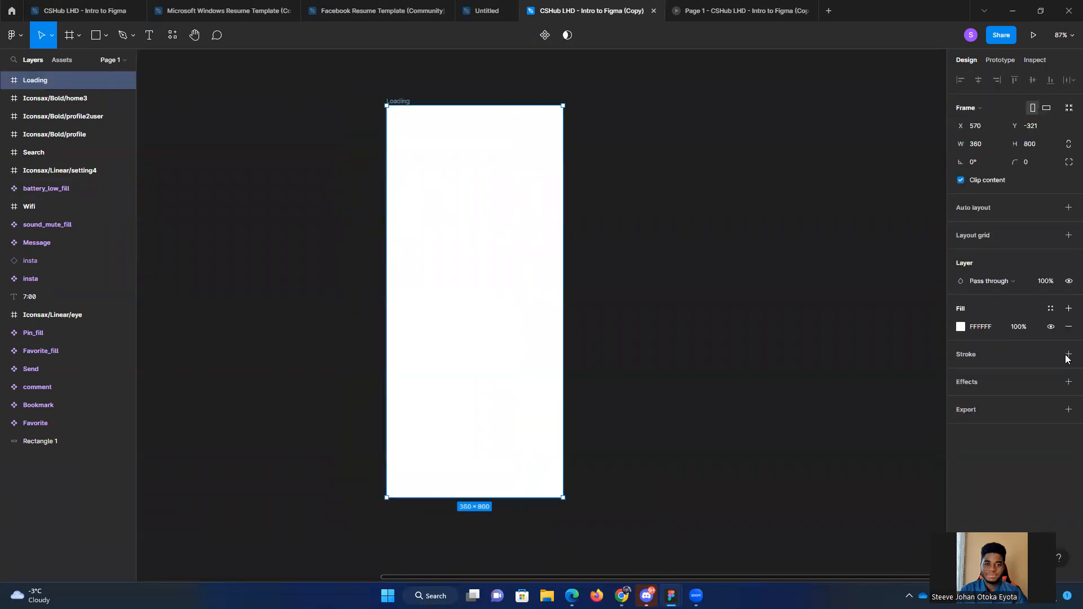
Step: Fill the Loading frame with the icon board's dark purple 271F37, sampled with the eyedropper
left_click(960, 327)
left_click(703, 310)
left_click_drag(261, 269, 556, 355)
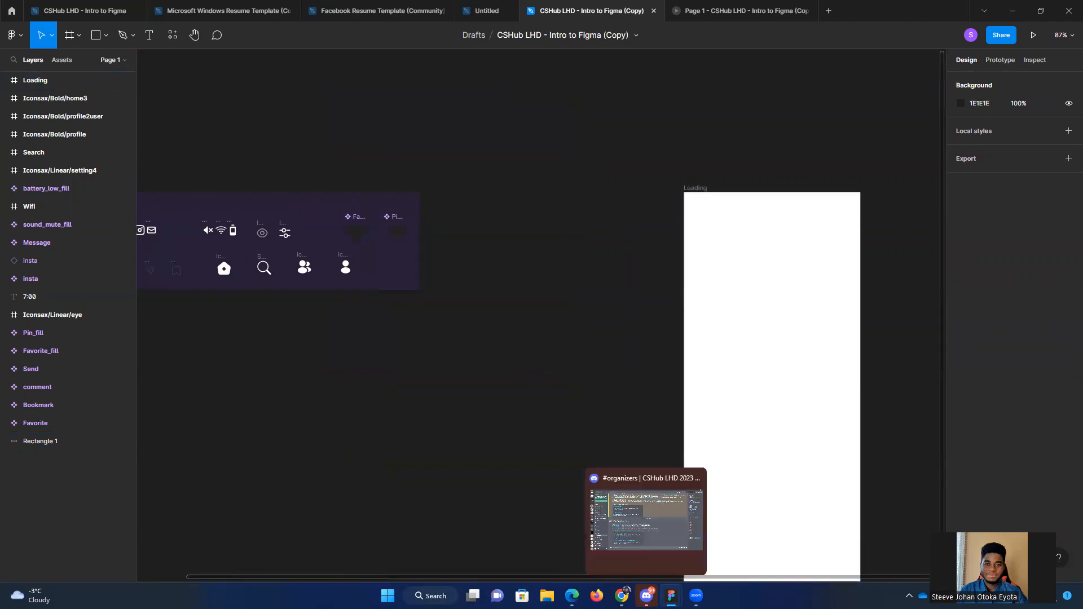
mouse_move(671, 596)
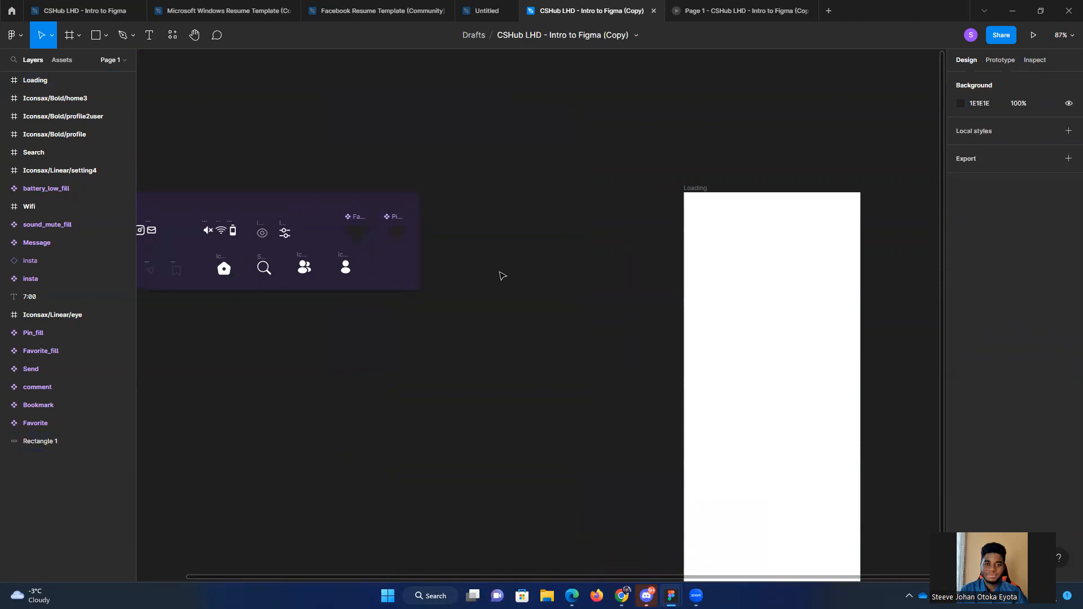
scroll(517, 284, "right", 5)
left_click(578, 293)
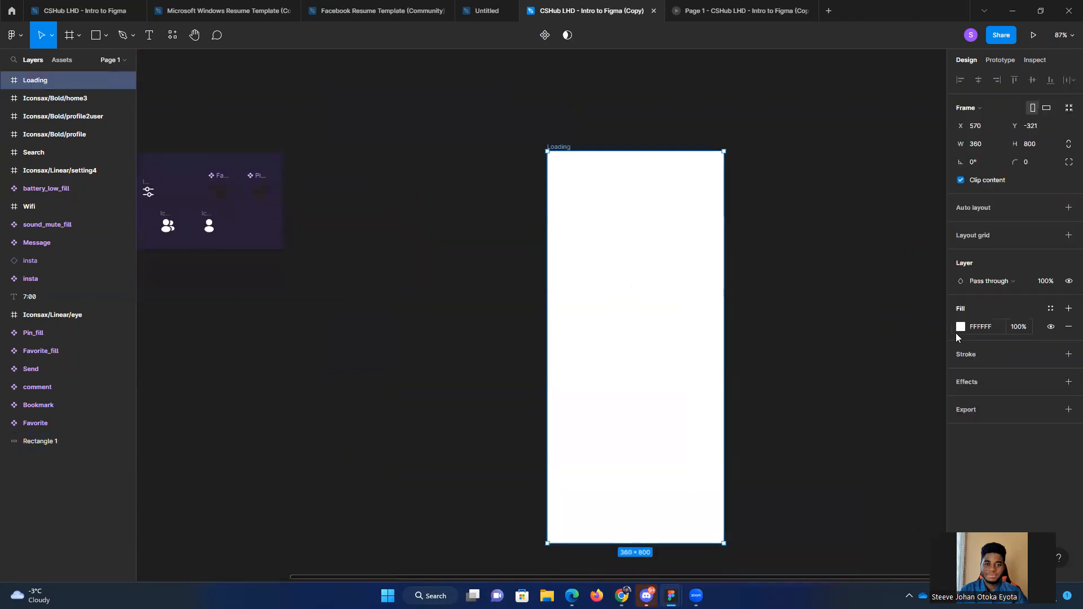
left_click(961, 327)
left_click(900, 481)
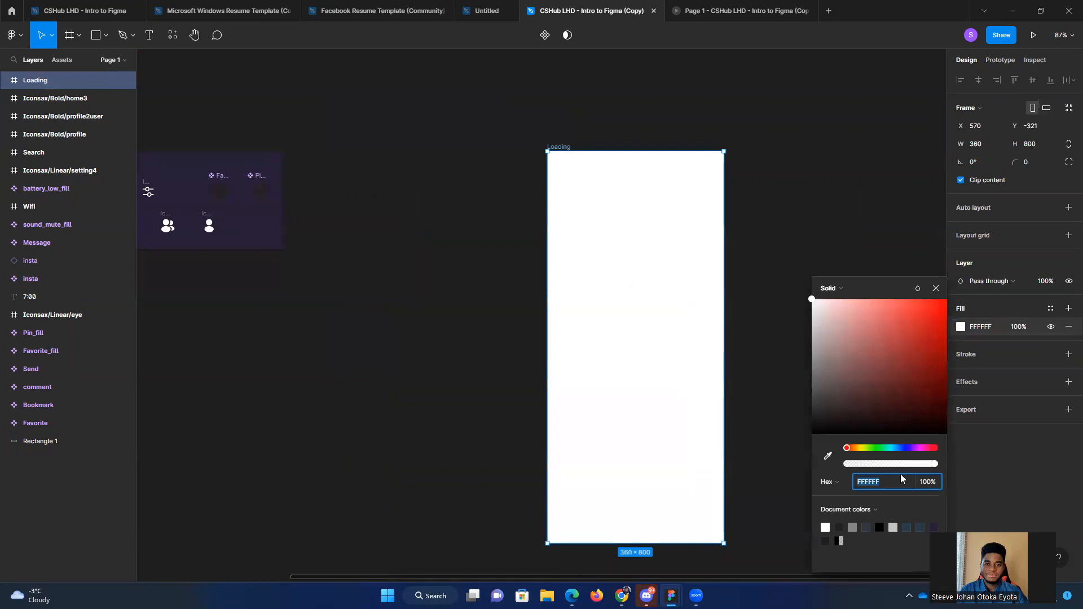
left_click(828, 457)
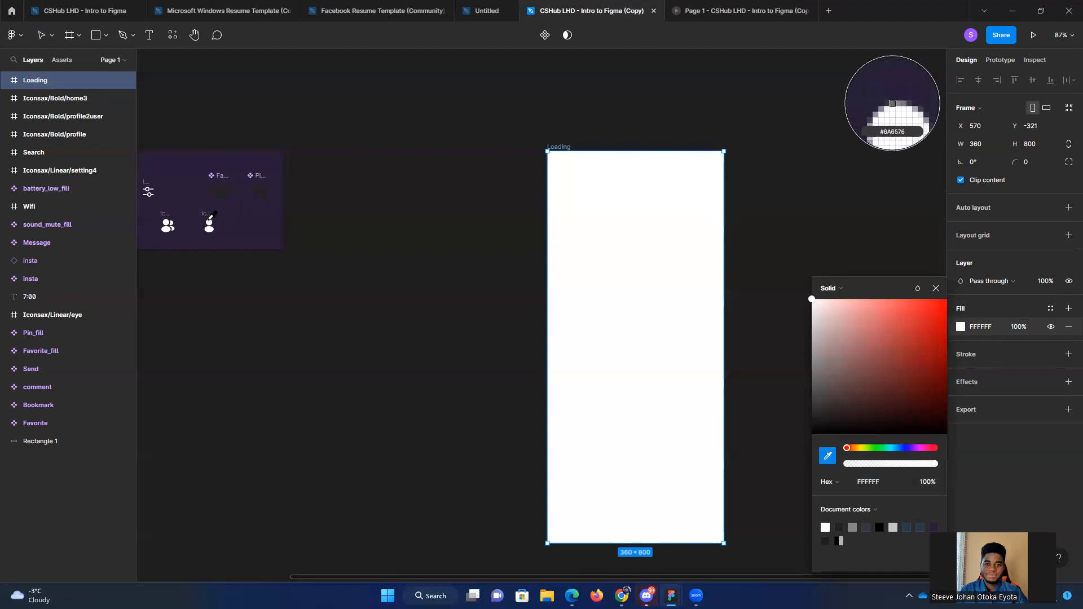
left_click(258, 218)
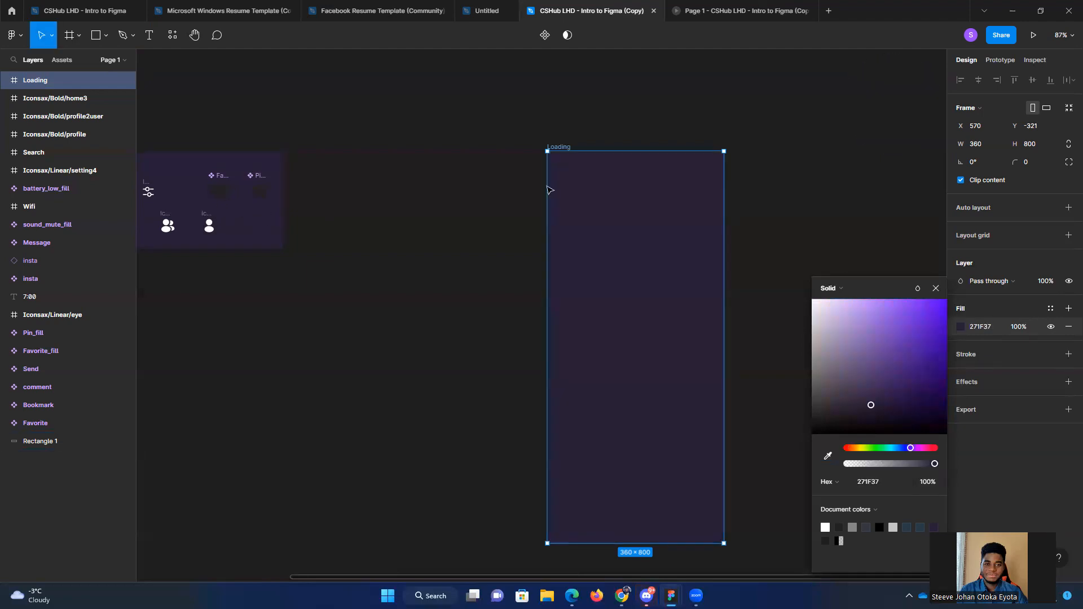
left_click(481, 206)
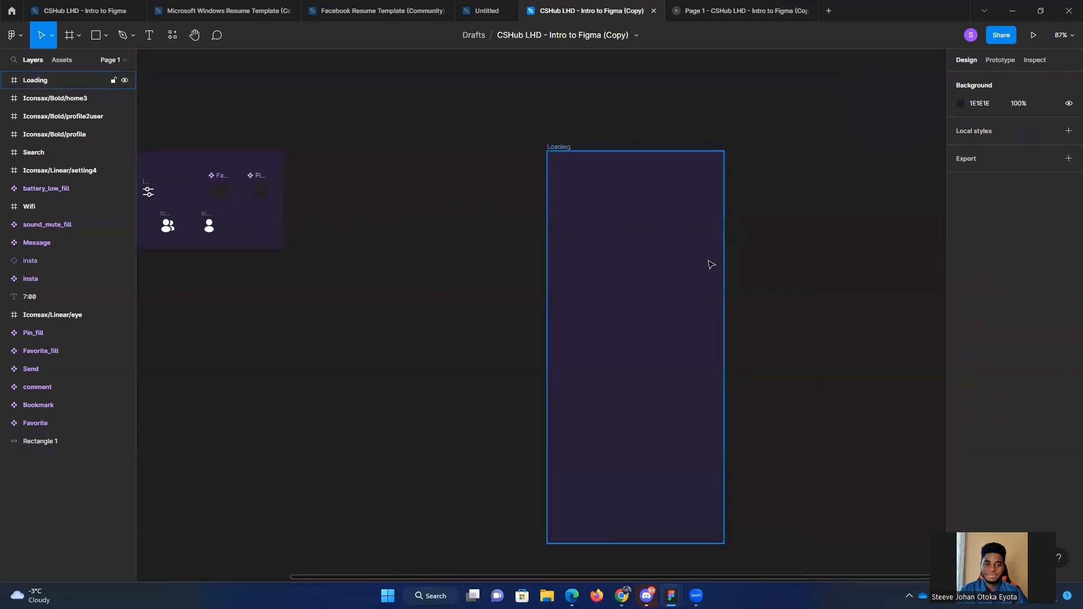
Step: Compare the Loading frame's colour with the Loading screen in the ROASTED file, and return to the copied file
left_click(688, 259)
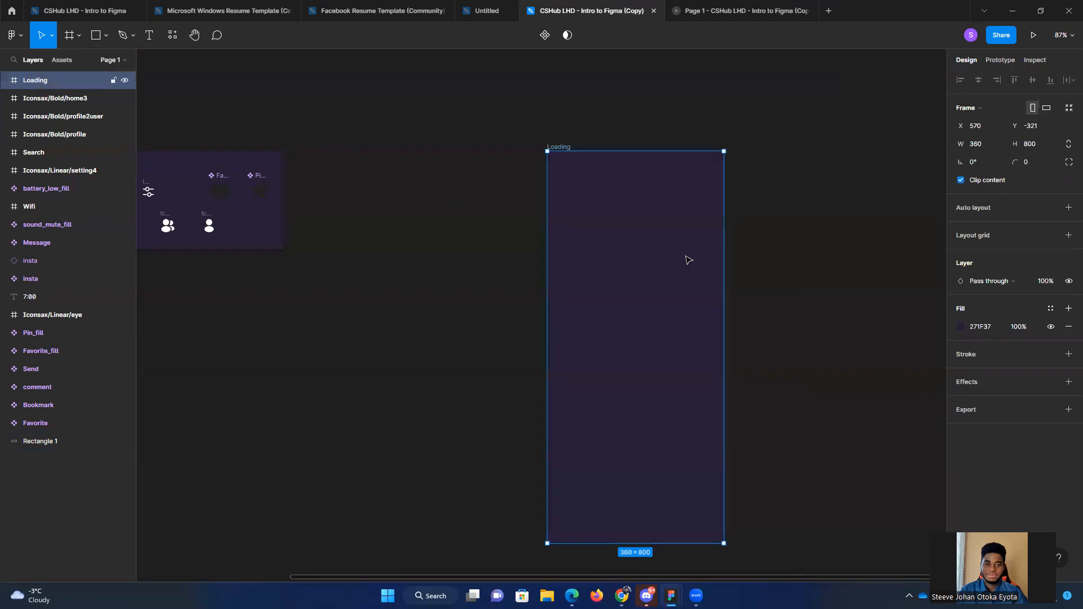
left_click(843, 223)
left_click_drag(660, 270, 616, 269)
left_click(774, 264)
left_click_drag(385, 312, 568, 296)
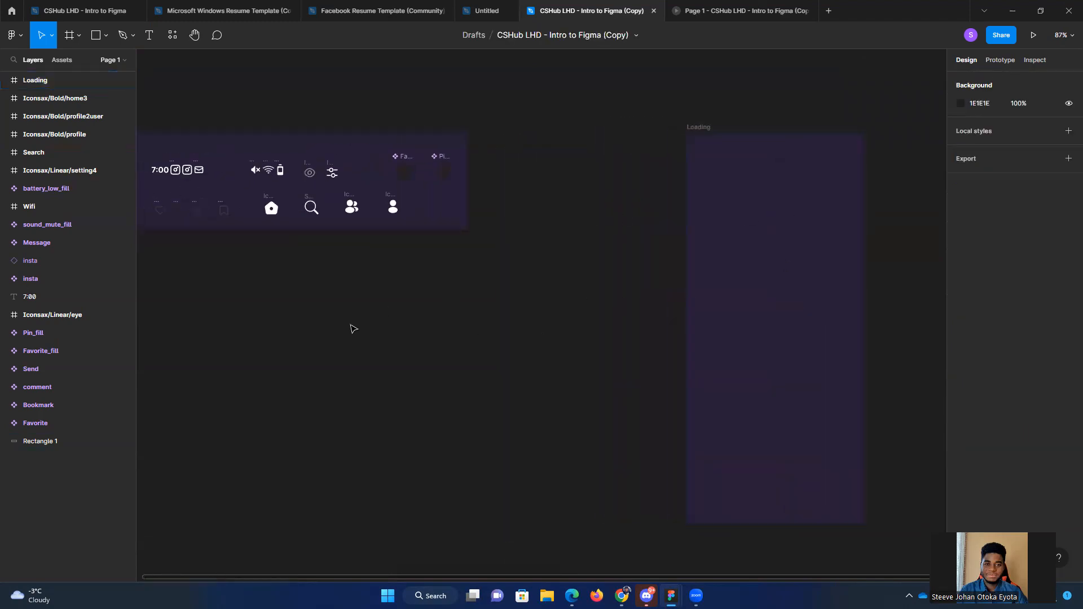
mouse_move(671, 595)
left_click(723, 545)
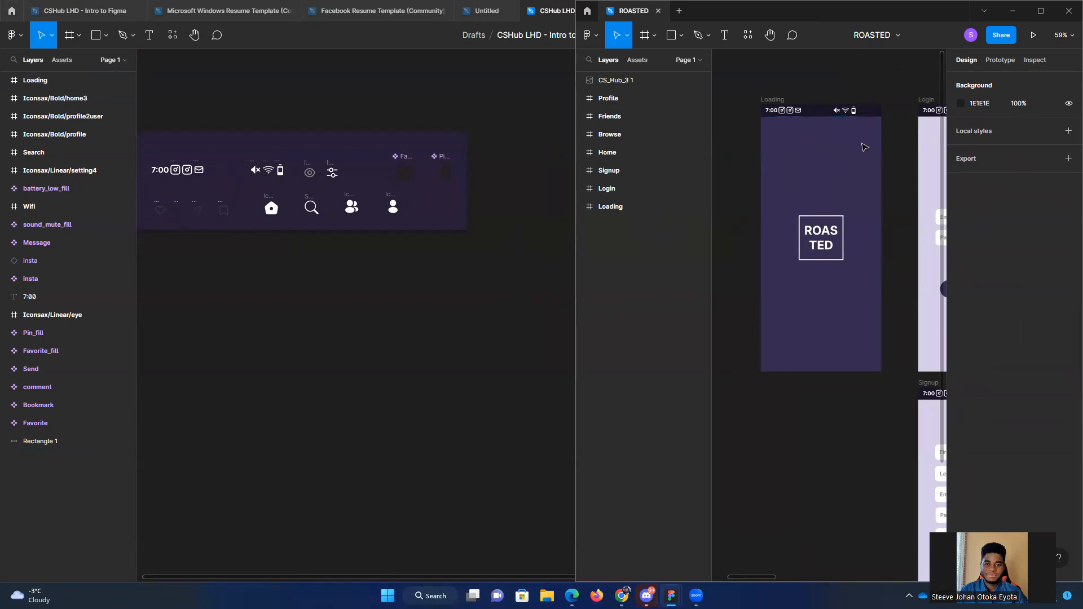
left_click(504, 333)
Step: Change the Loading frame's fill to a lighter purple in the colour picker
scroll(603, 333, "right", 3)
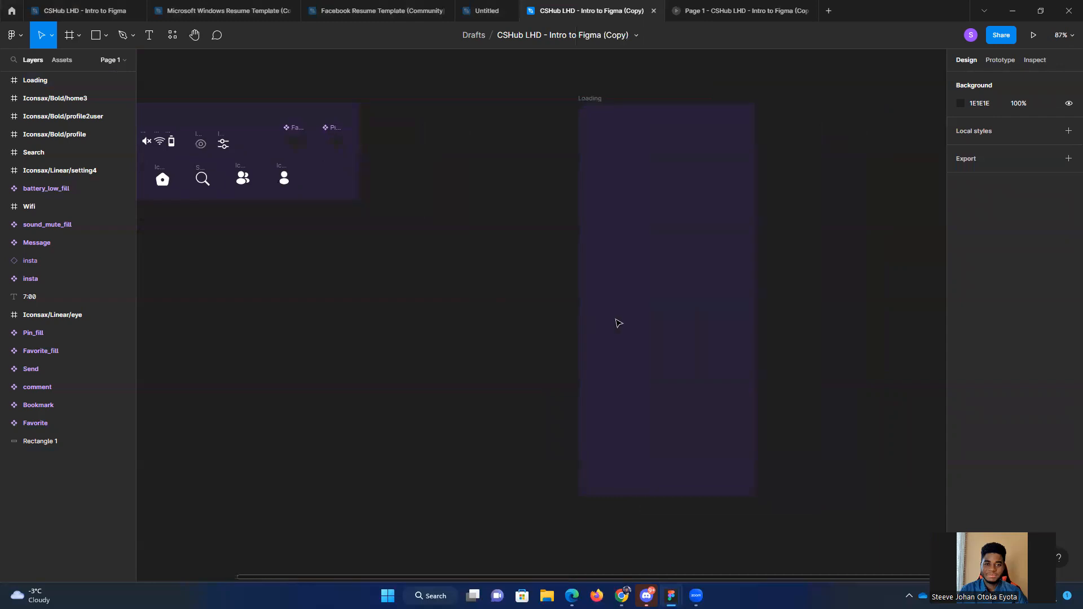
left_click(616, 323)
left_click(960, 327)
left_click_drag(902, 414, 872, 376)
left_click(480, 334)
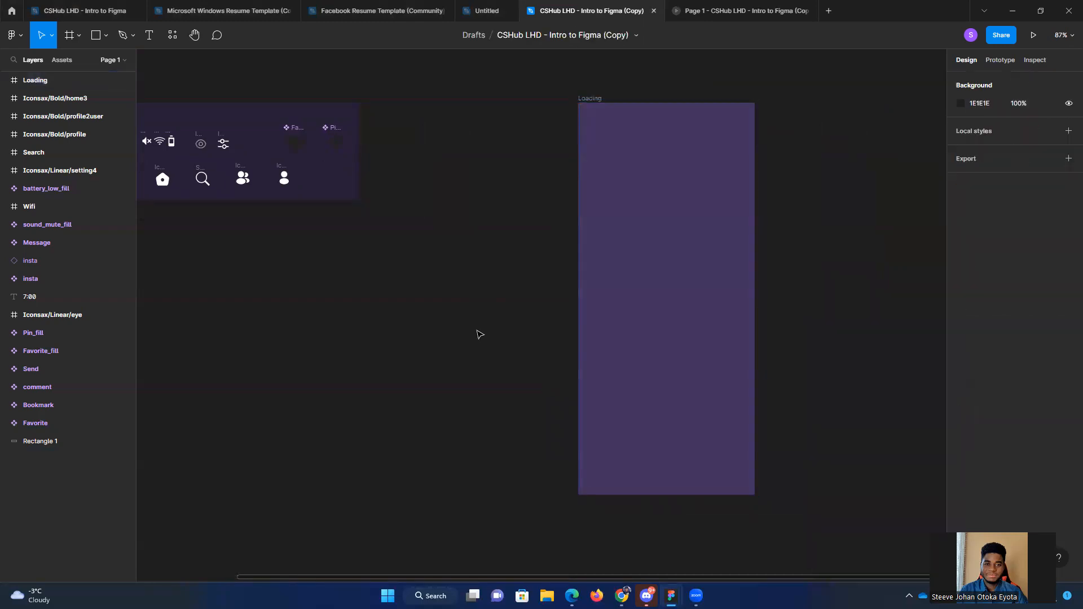
left_click_drag(353, 340, 449, 338)
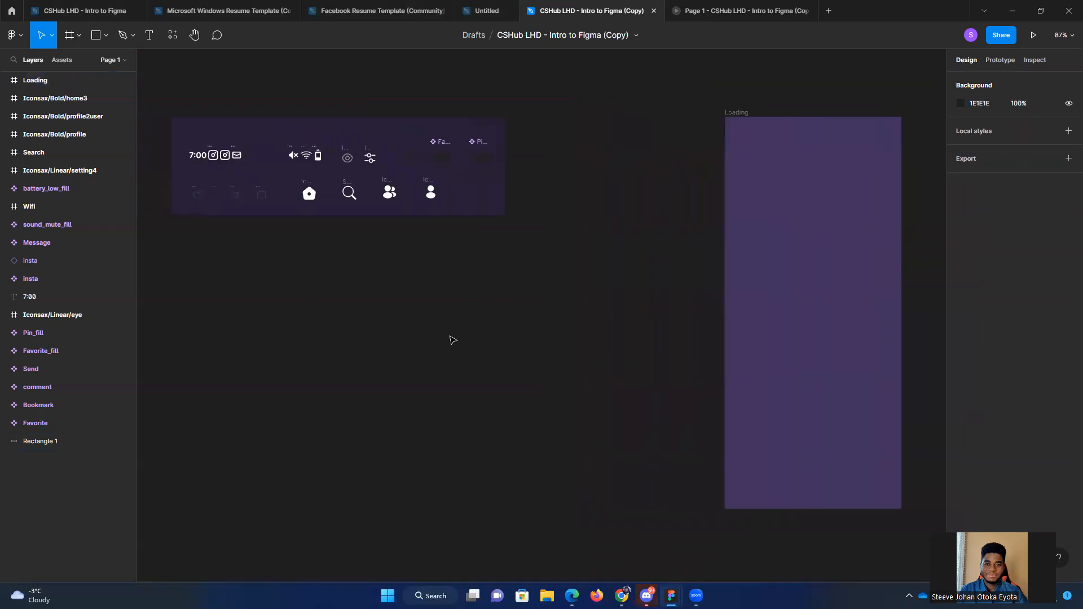
left_click(197, 159)
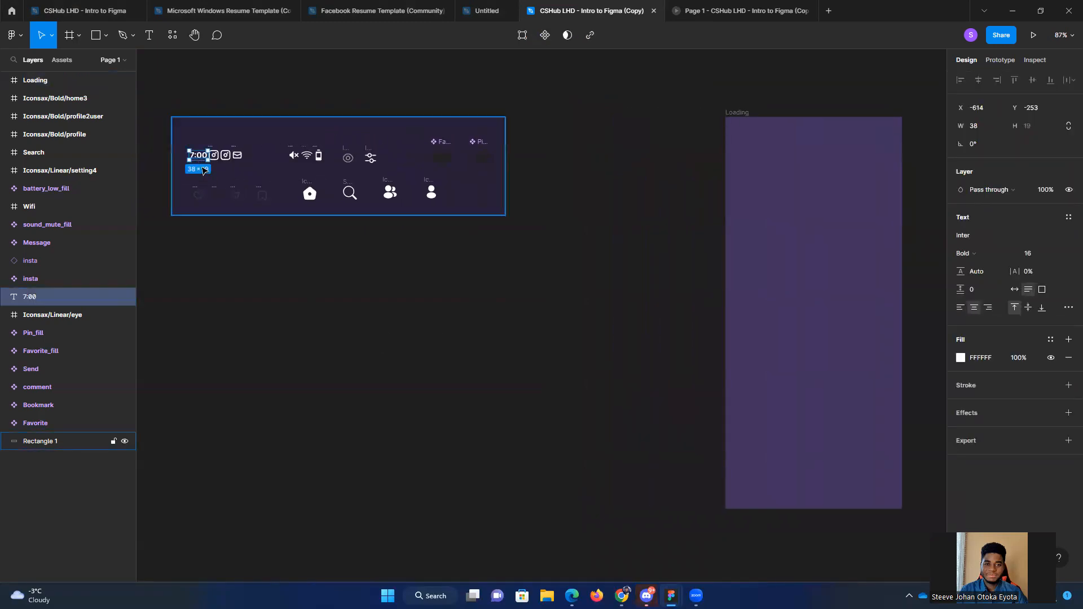
left_click(560, 295)
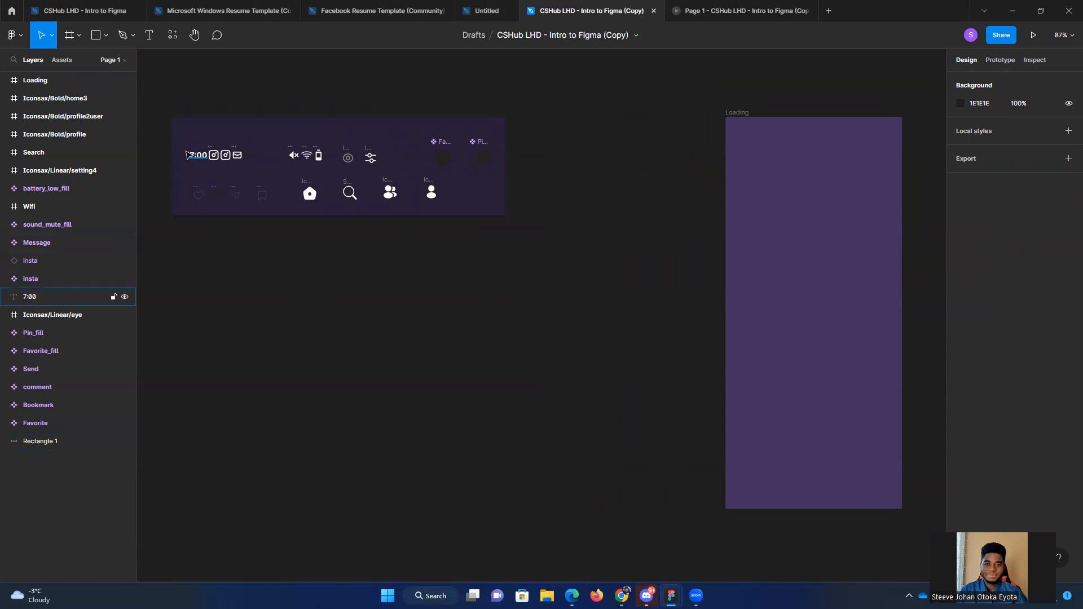
left_click_drag(160, 150, 266, 162)
left_click_drag(166, 144, 253, 166)
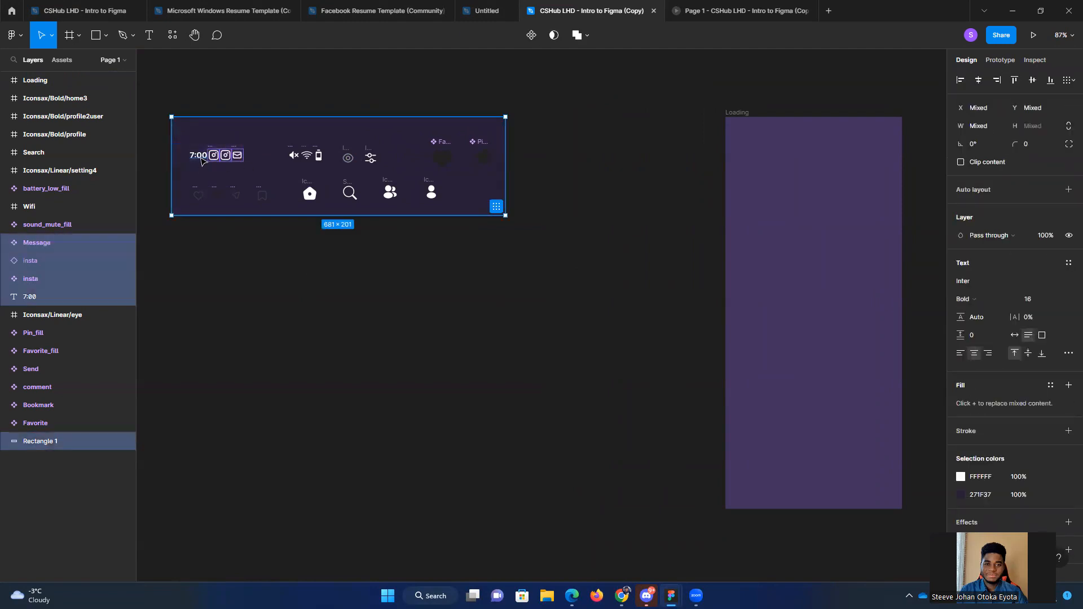
left_click(202, 161)
left_click(237, 247)
Step: Copy the 7:00 text, both insta icons and the Message icon from the icon board to the top of the Loading frame
scroll(201, 194, "up", 3)
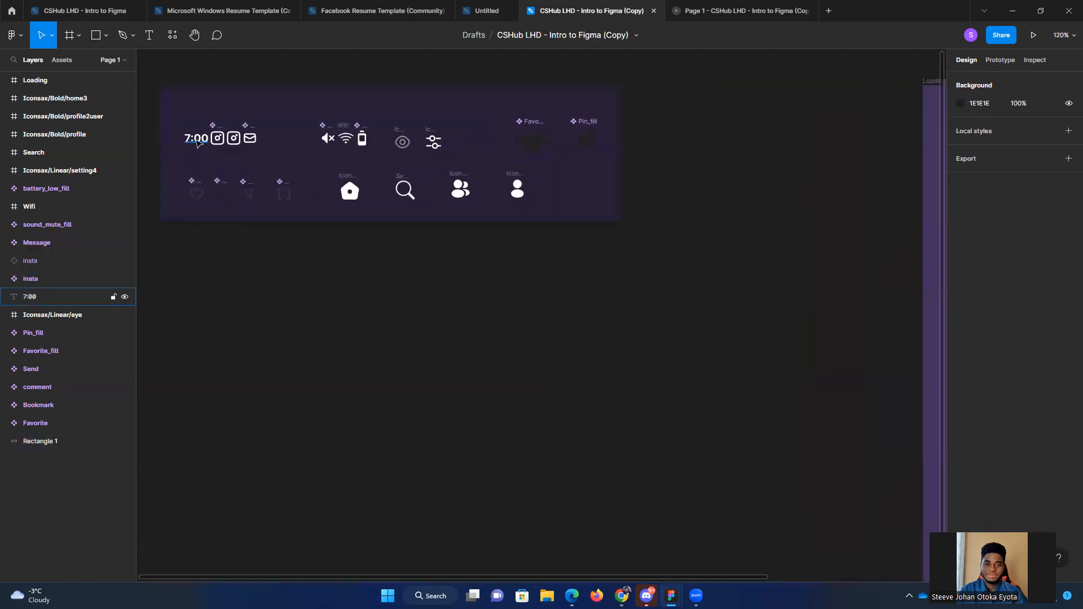
left_click(197, 141)
left_click(219, 139, "shift")
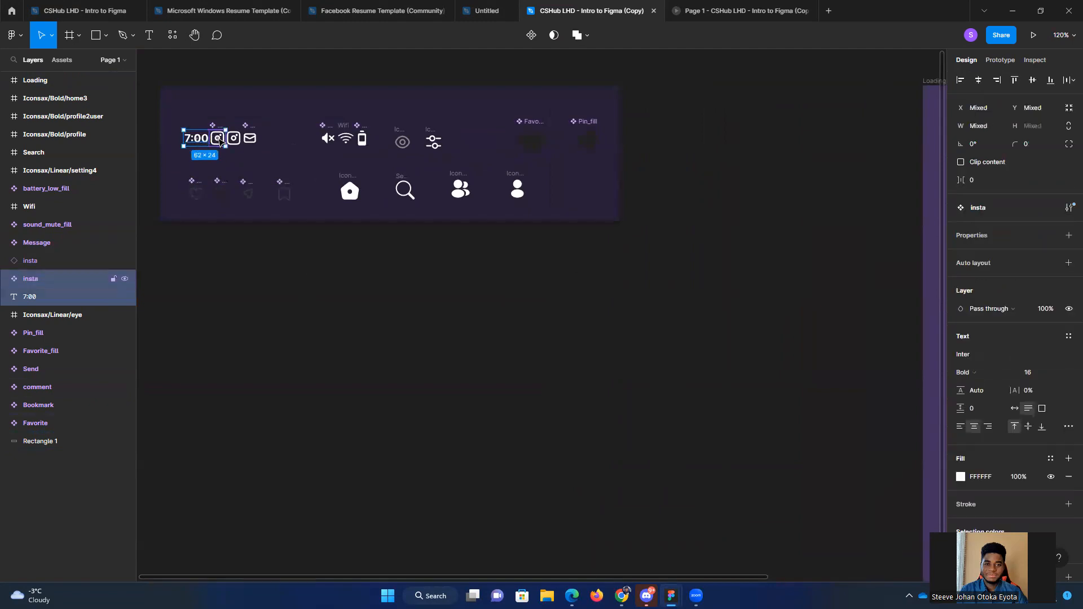
left_click(234, 138, "shift")
left_click(250, 139, "shift")
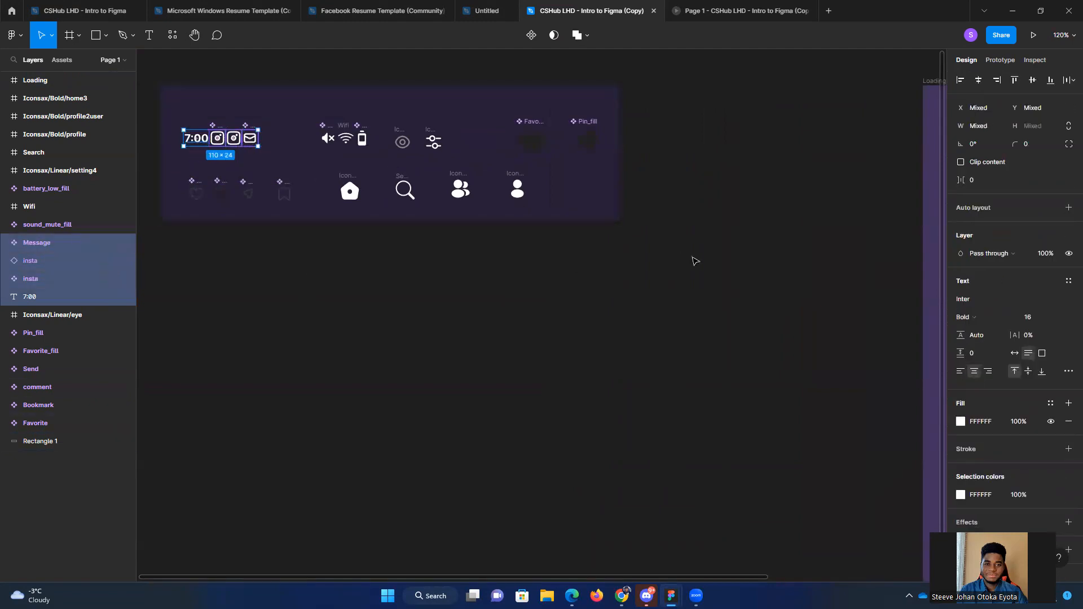
left_click_drag(693, 259, 639, 300)
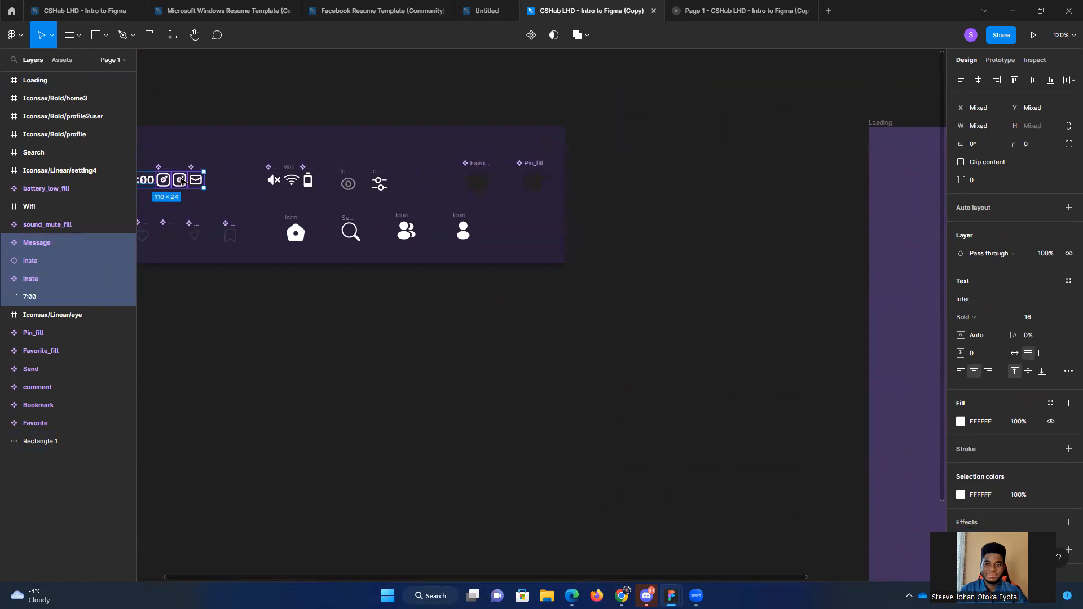
scroll(182, 180, "down", 2, "ctrl")
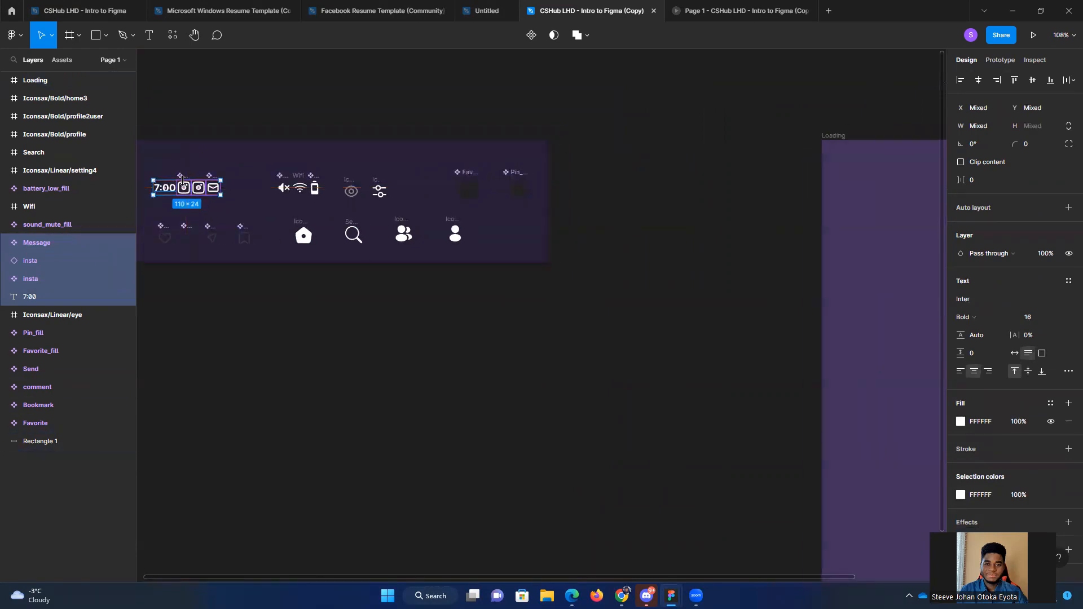
left_click_drag(185, 188, 871, 148, "alt")
left_click_drag(737, 276, 579, 305)
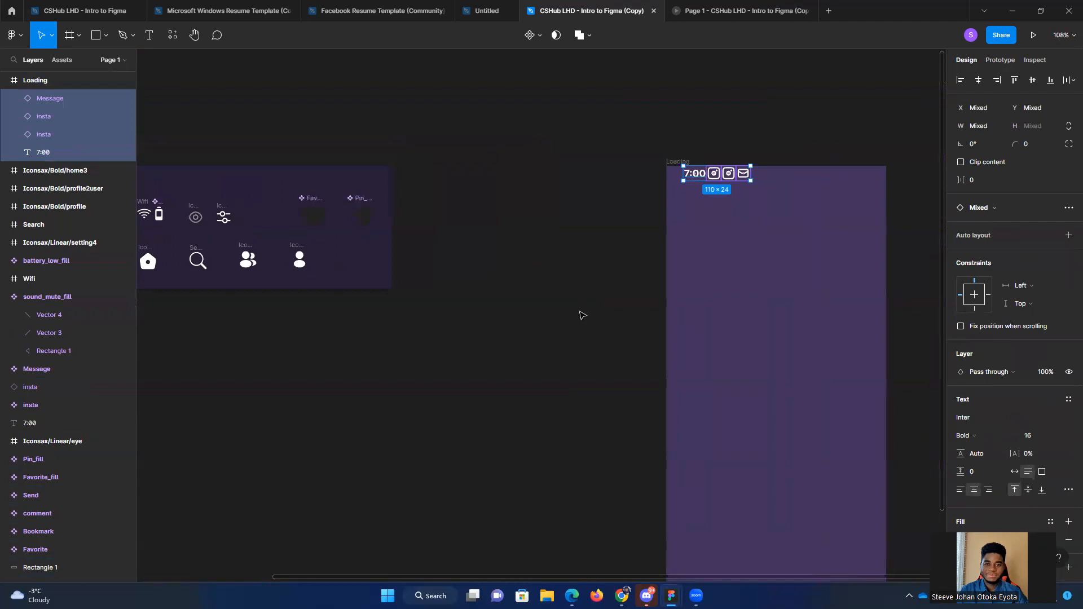
left_click(539, 370)
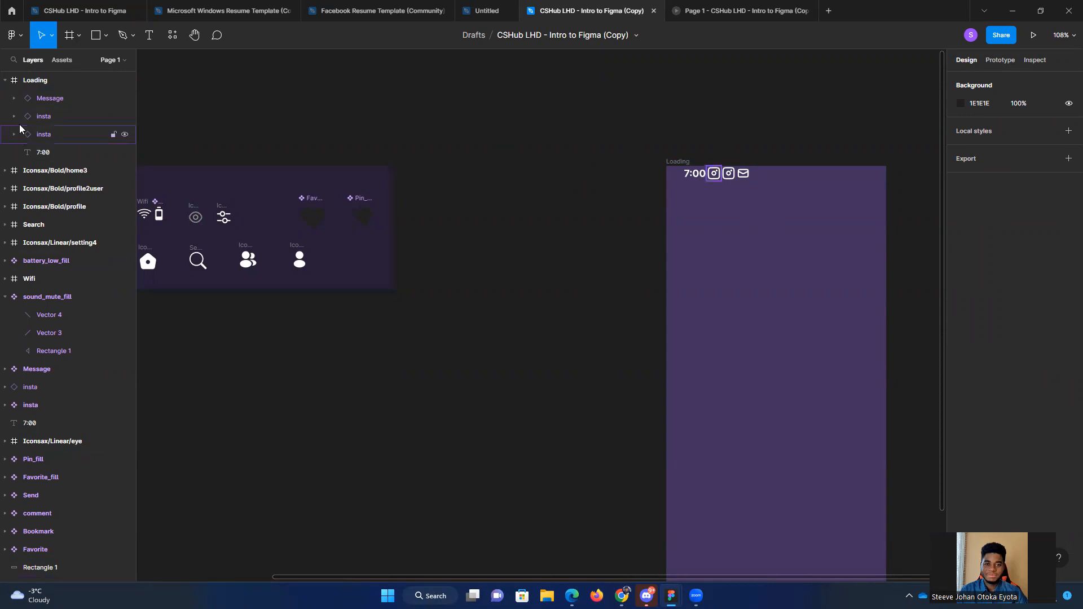
Step: Move the copied 7:00 text and its three icons out of the Loading frame onto the empty canvas beside it
left_click(5, 81)
left_click(6, 82)
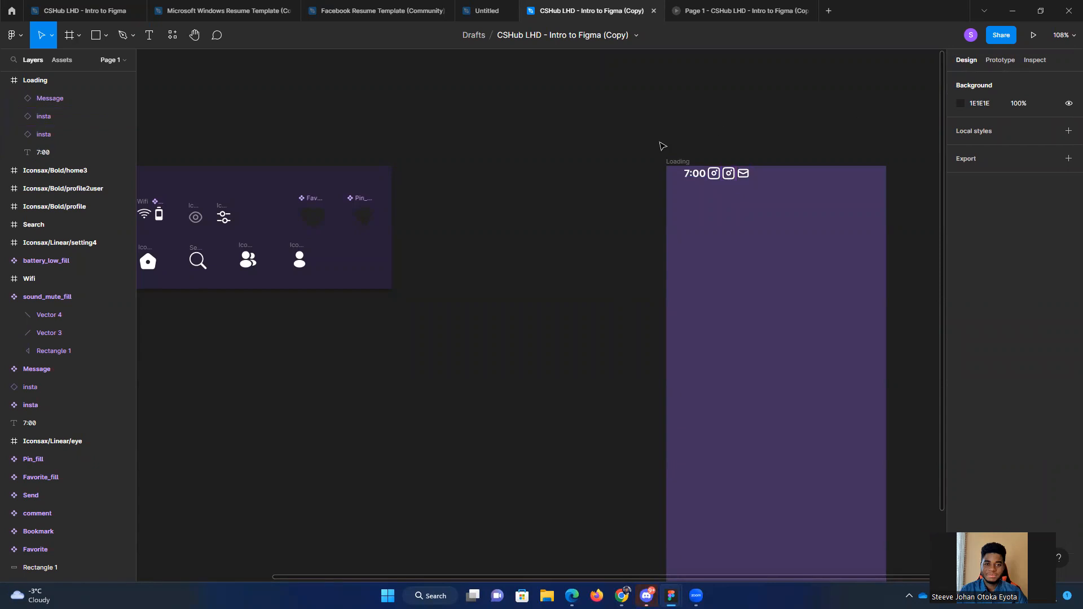
left_click_drag(658, 159, 576, 149)
left_click(573, 271)
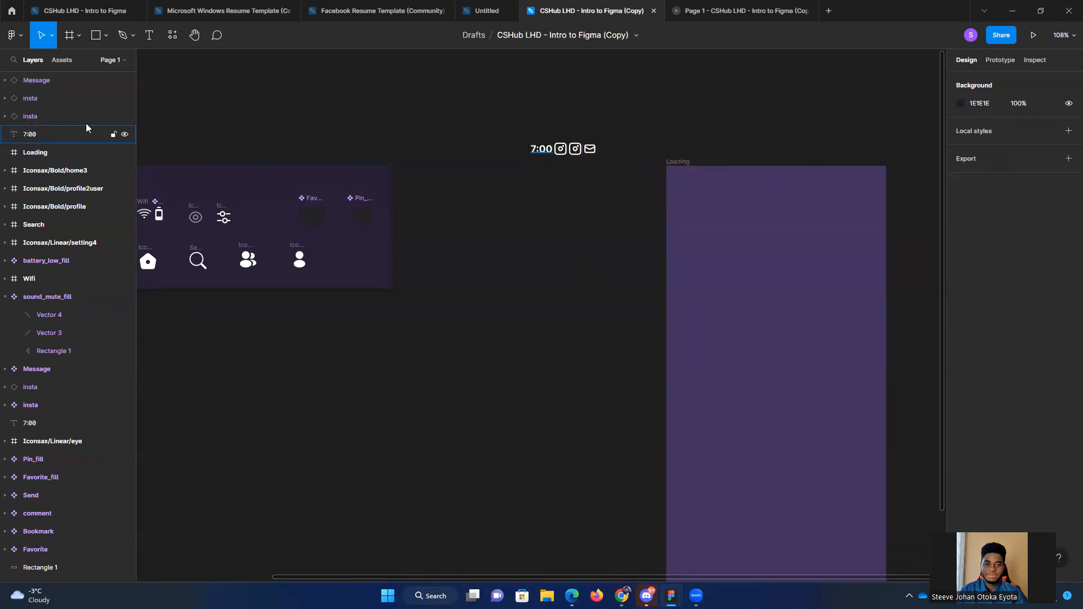
Step: Draw a full-width rectangle of about 360 by 51 along the top edge of the Loading frame
left_click(96, 39)
left_click(106, 35)
left_click(89, 64)
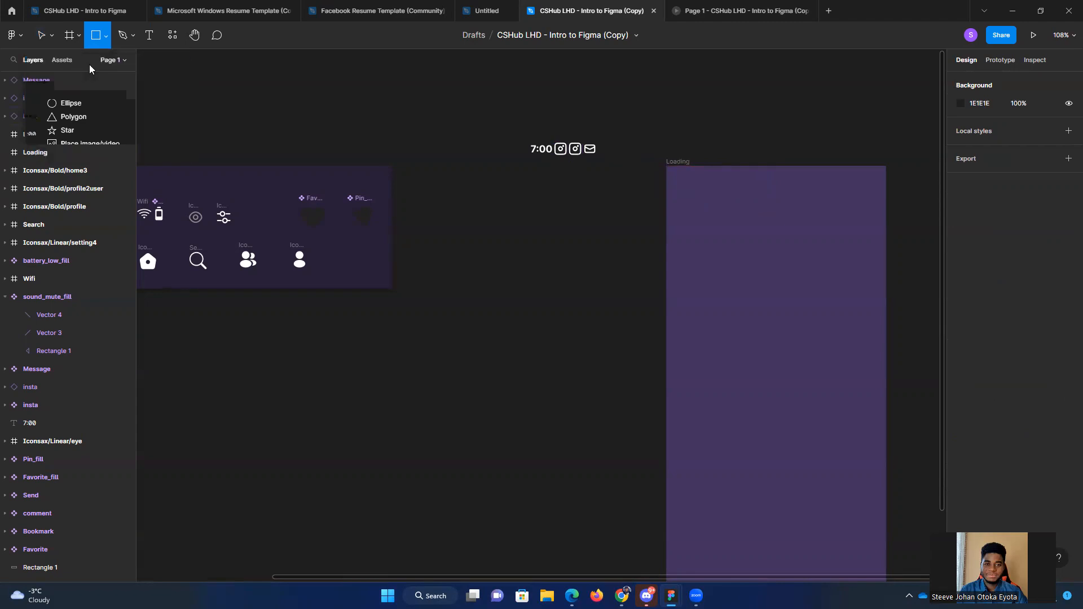
mouse_move(665, 165)
left_mouse_down()
mouse_move(688, 193)
mouse_move(885, 197)
left_mouse_up()
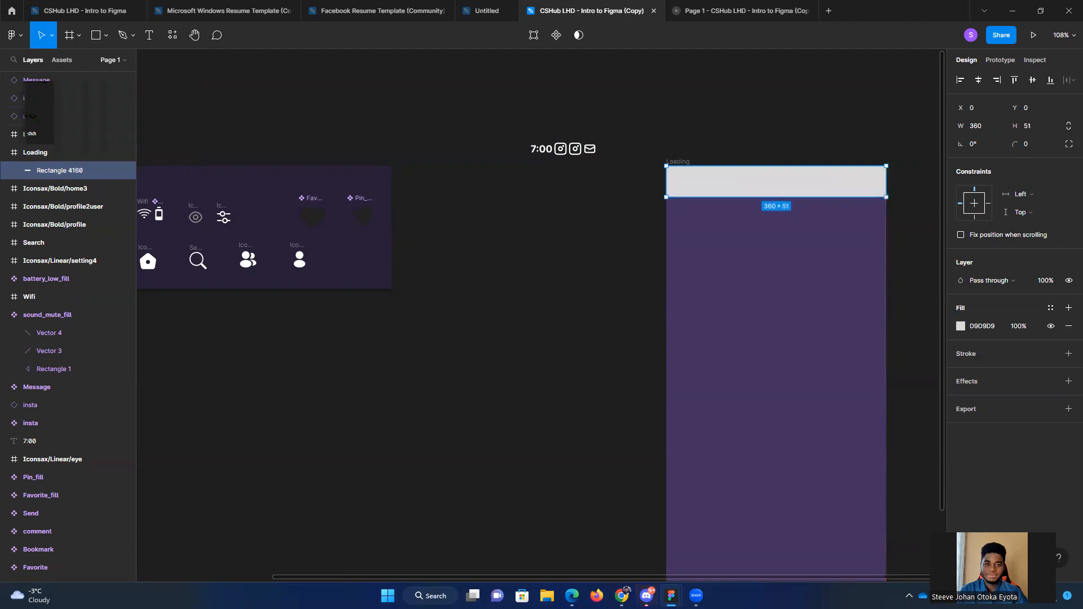
Step: Check the status bar's size in the ROASTED file and set the new rectangle's height to 38
key("alt+Tab")
left_click(817, 110)
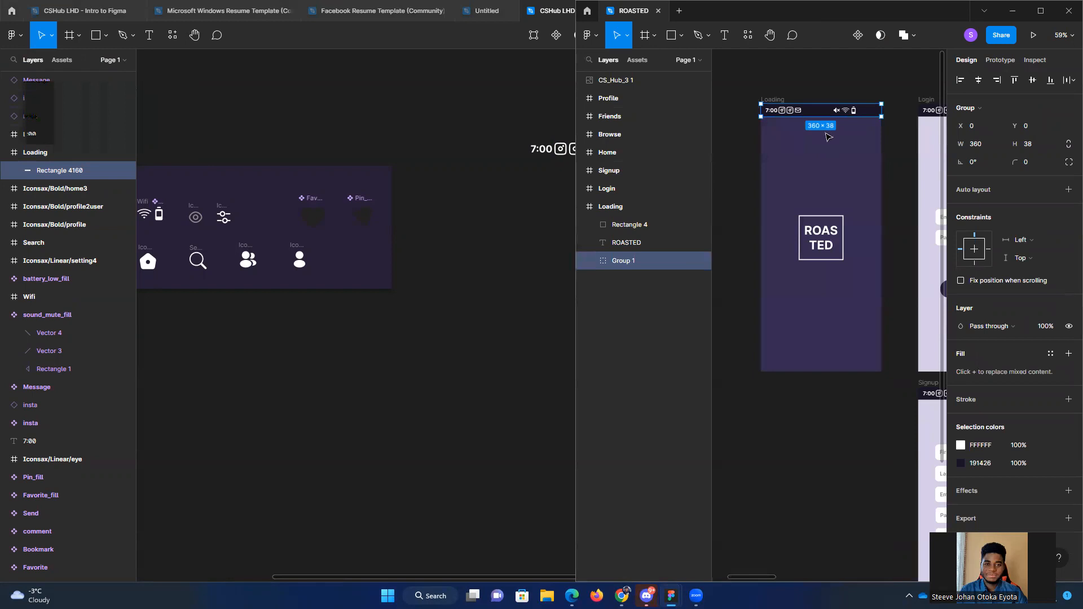
key("alt+Tab")
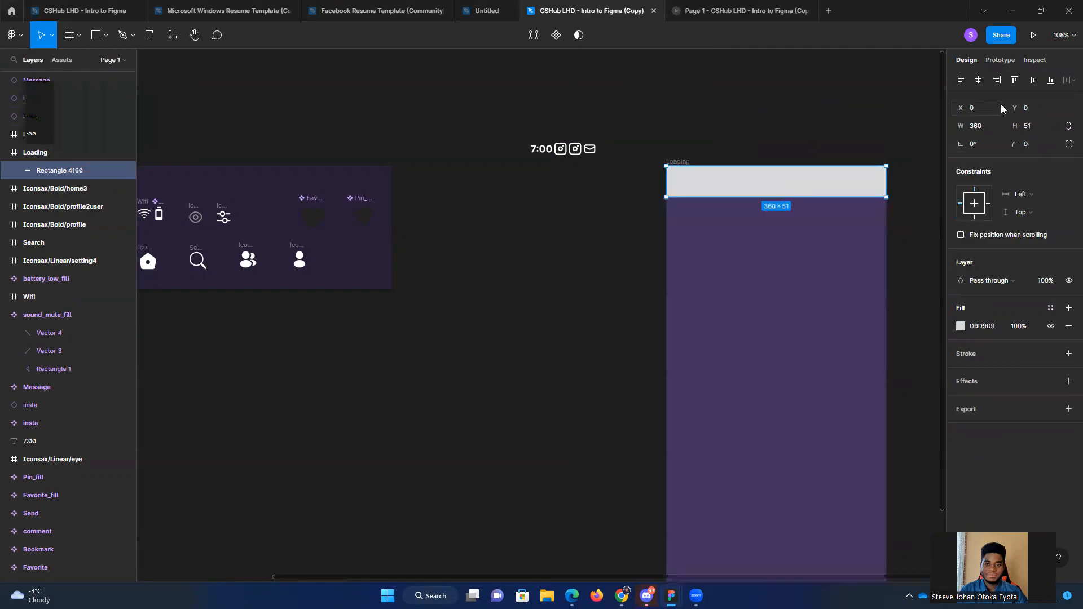
left_click(1036, 126)
type("3")
key("Return")
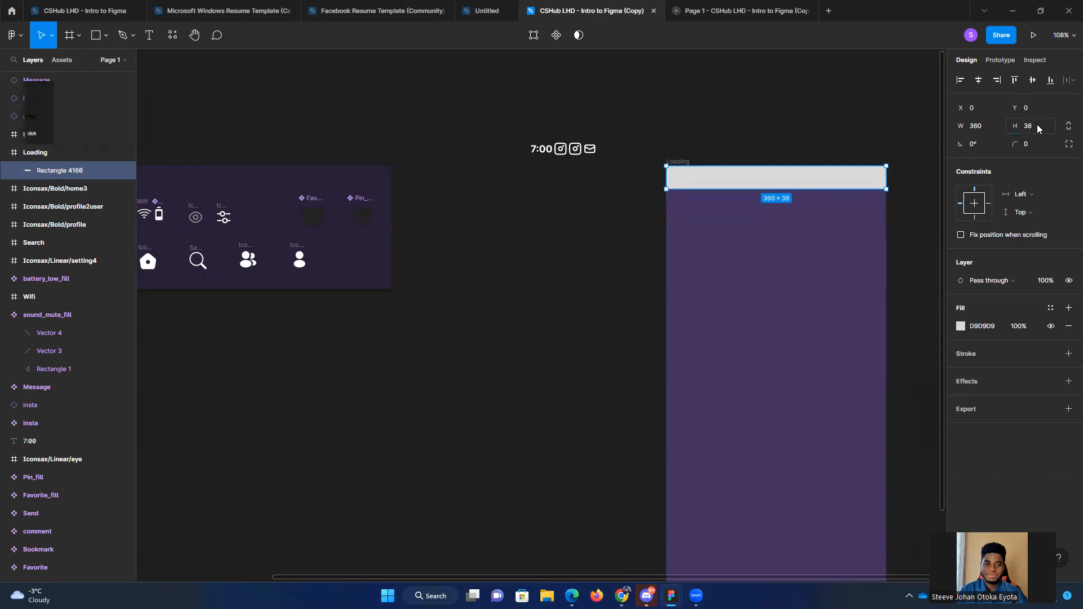
Step: Fill the status bar rectangle with the dark purple 271F37 from the document colours
left_click(958, 327)
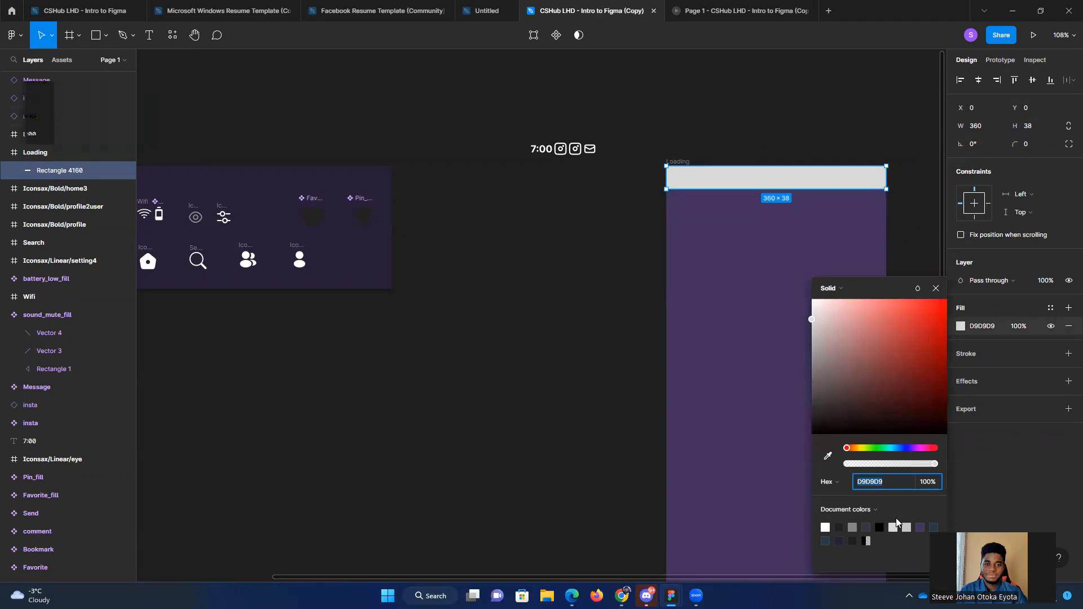
left_click(920, 528)
left_click(765, 140)
Step: Move the copied 7:00 text and its three icons onto the left end of the Loading frame's status bar, vertically centred
left_click_drag(506, 125, 719, 180)
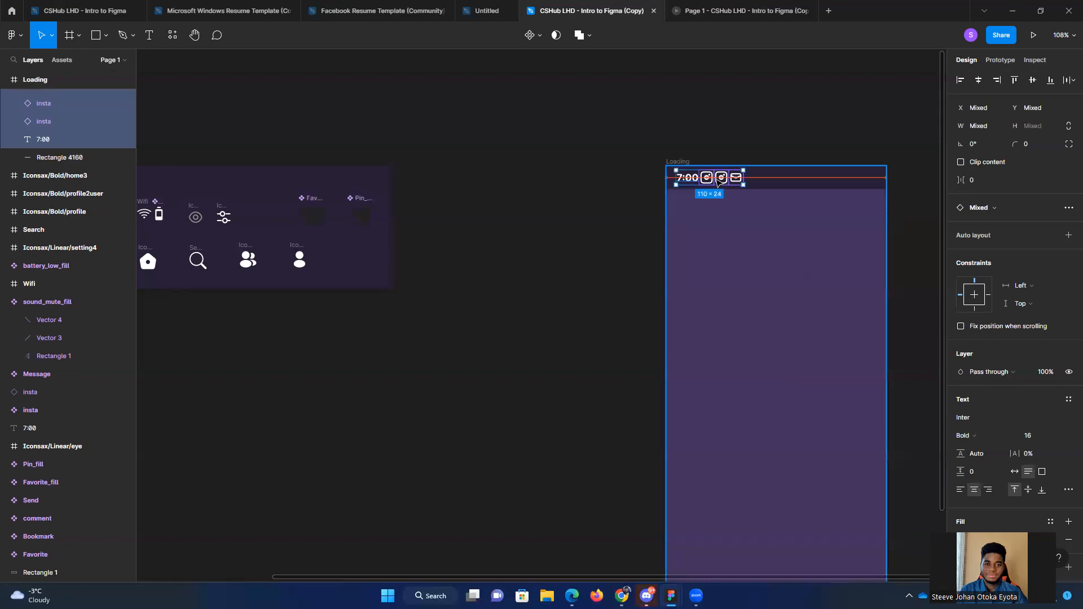
left_click(604, 223)
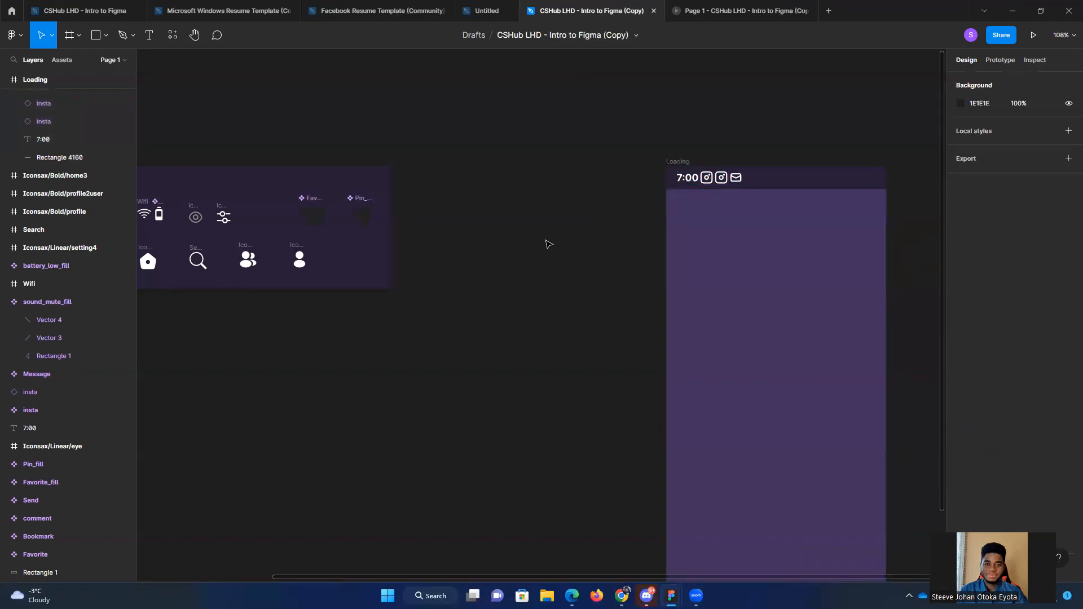
left_click_drag(565, 289, 576, 189)
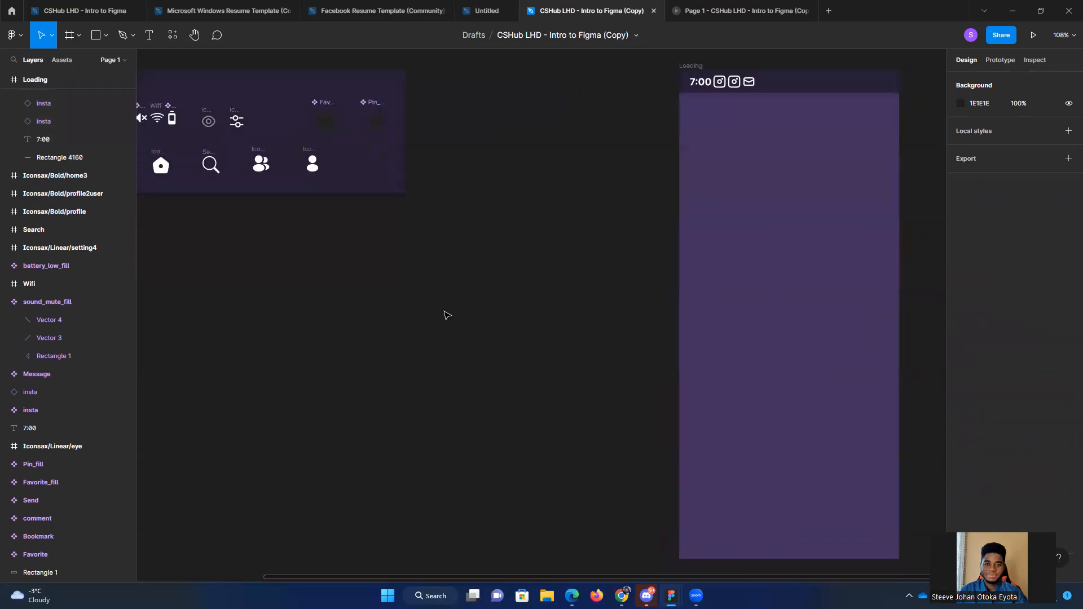
left_click_drag(446, 315, 515, 376)
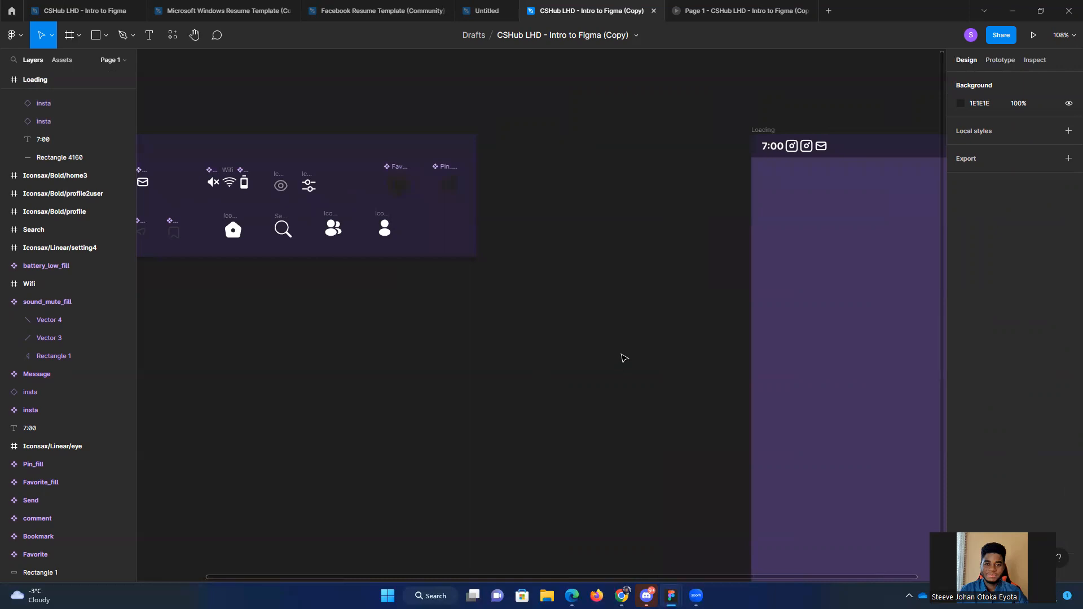
Step: Copy the sound_mute_fill icon from the icon board onto the right part of the Loading frame's status bar
scroll(624, 356, "down", 2)
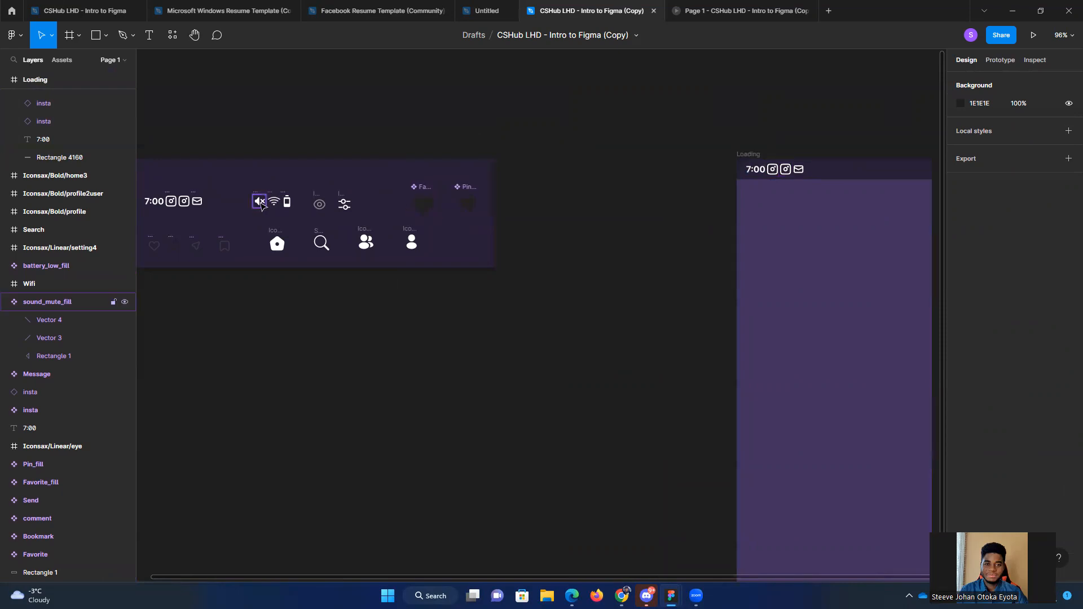
left_click_drag(262, 204, 689, 169)
left_click(435, 323)
scroll(462, 339, "left", 3)
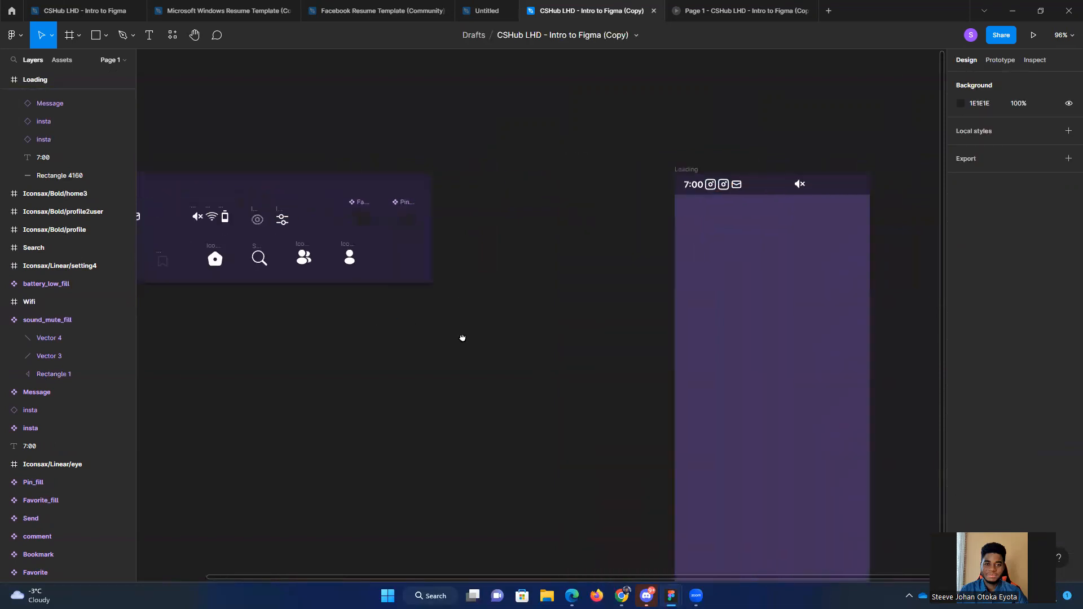
Step: Copy the whole Wifi frame and the battery_low_fill icon from the icon board to the status bar, beside the mute icon
scroll(215, 220, "up", 5)
left_click(214, 220)
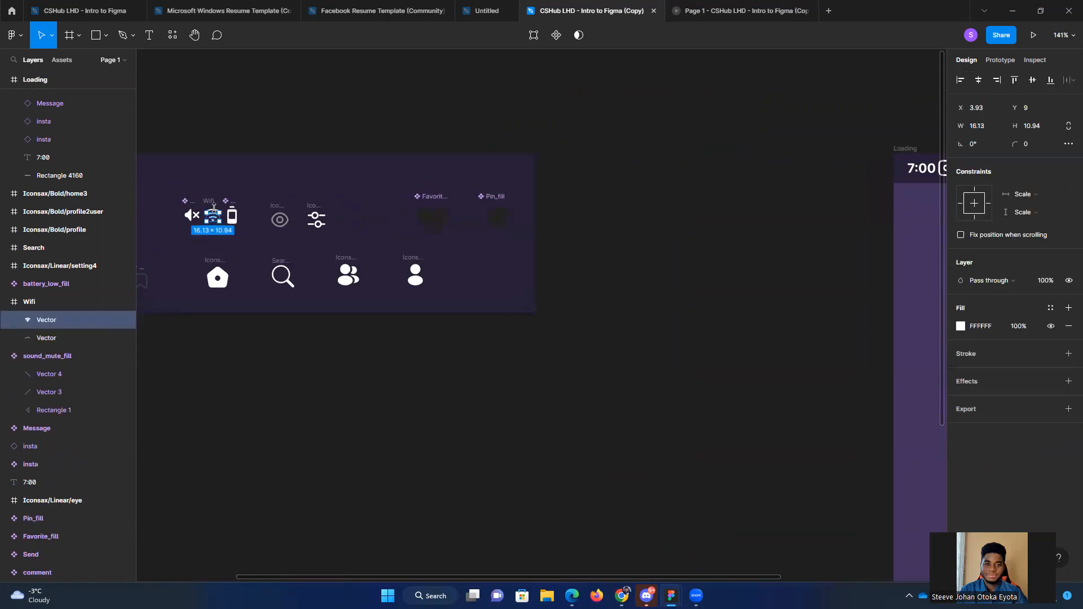
left_click(39, 303)
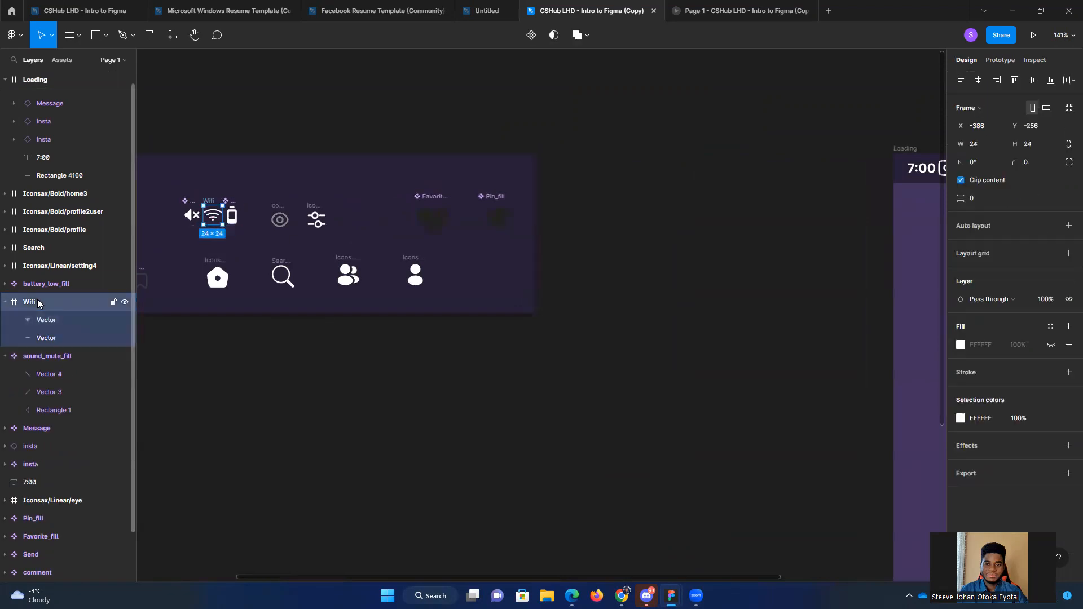
left_click(237, 216, "shift")
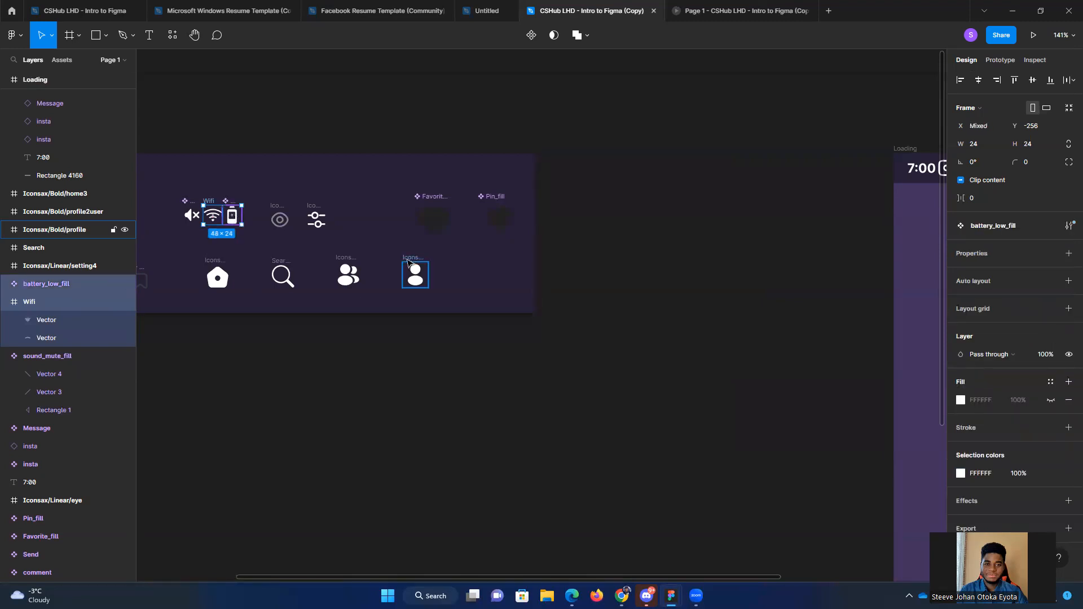
scroll(412, 271, "down", 3)
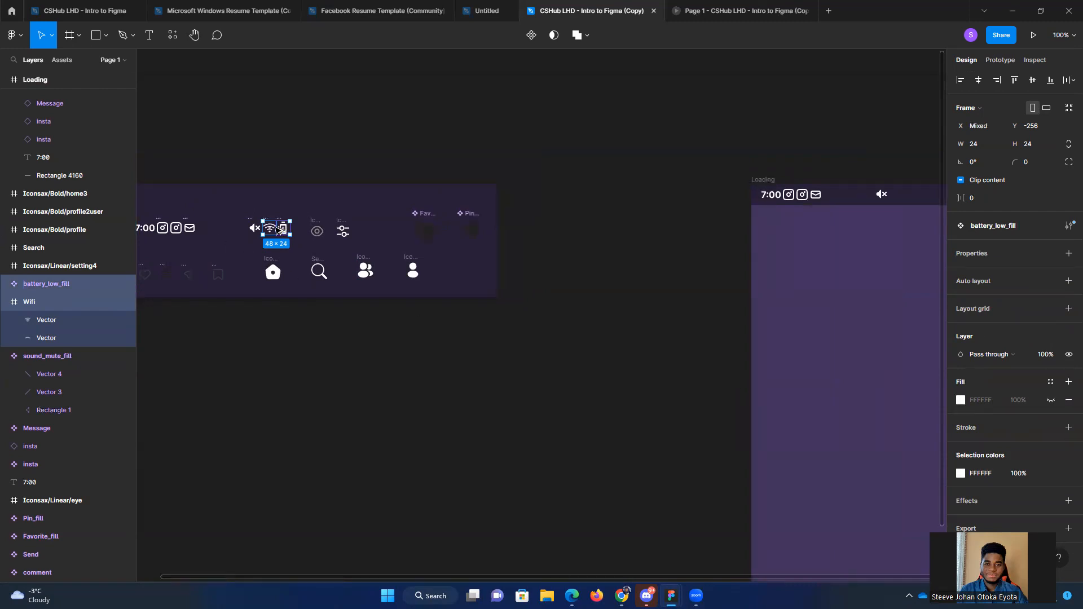
left_click_drag(282, 231, 896, 195)
left_click(644, 272)
left_click_drag(671, 287, 515, 248)
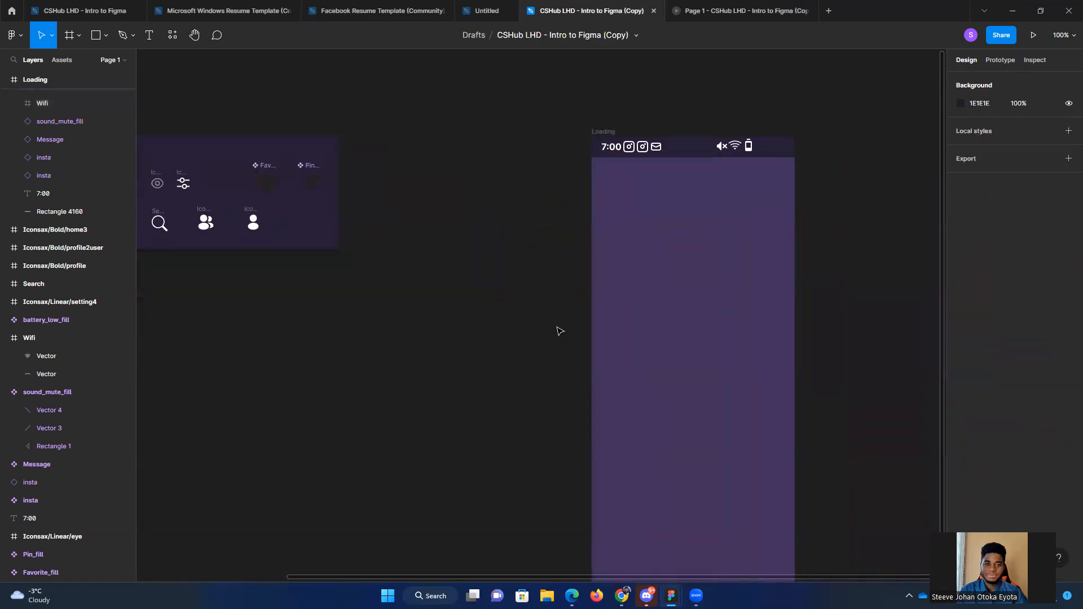
Step: Examine the size and position of the ROASTED logo on the reference file's Loading screen, and return to the copied file
scroll(557, 327, "down", 1)
left_click_drag(821, 289, 754, 238)
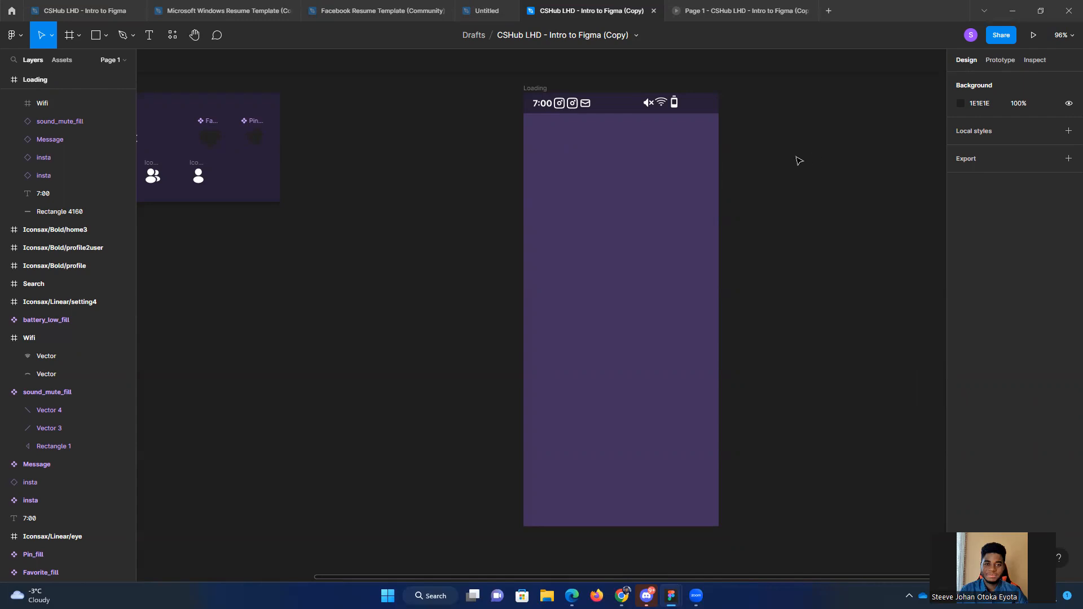
left_click_drag(805, 181, 660, 165)
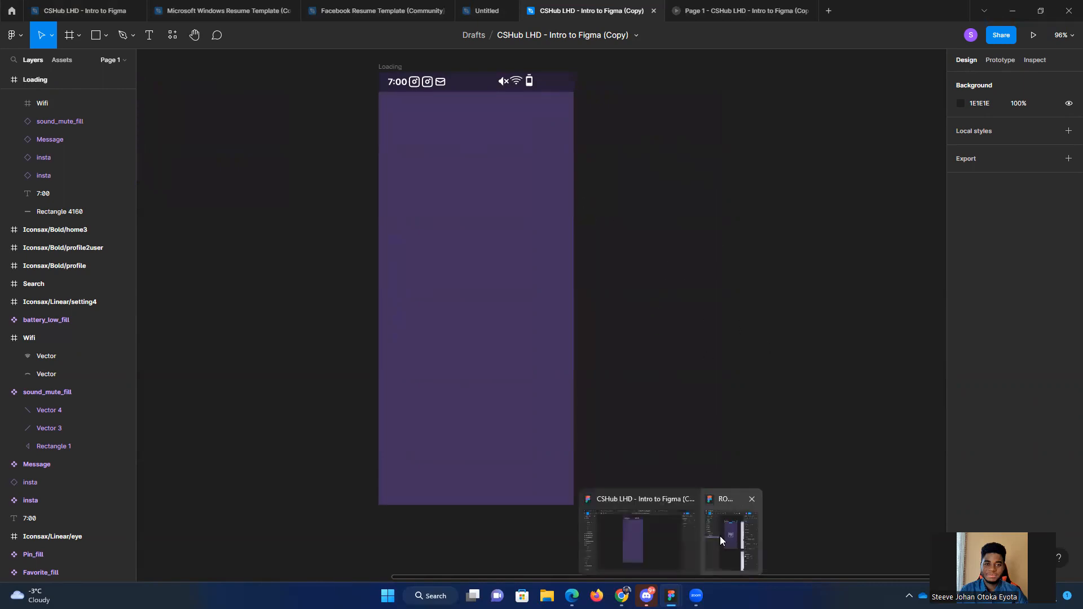
left_click(721, 536)
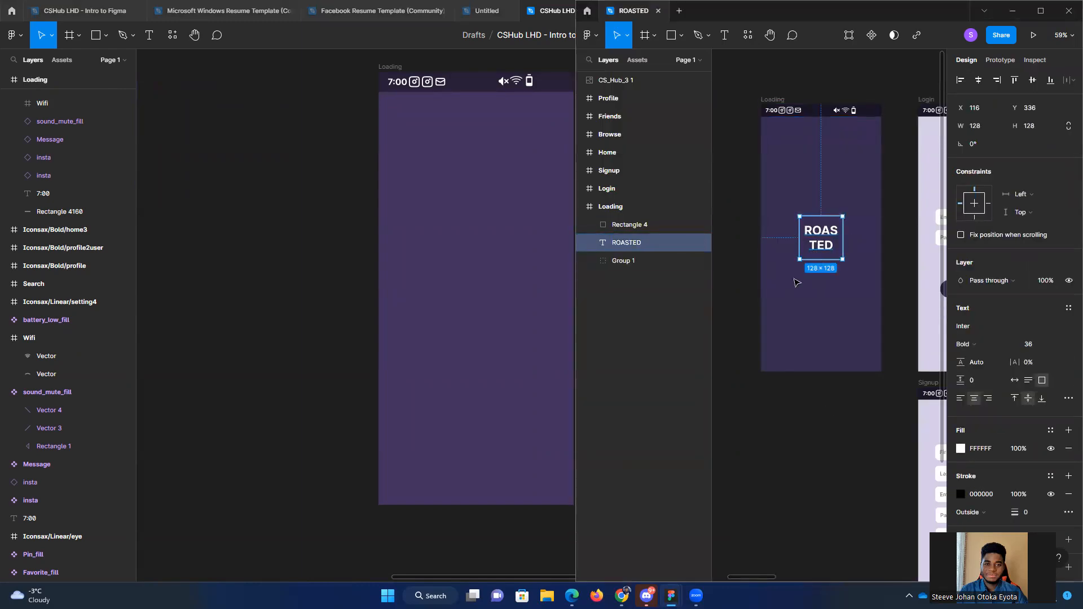
left_click(816, 425)
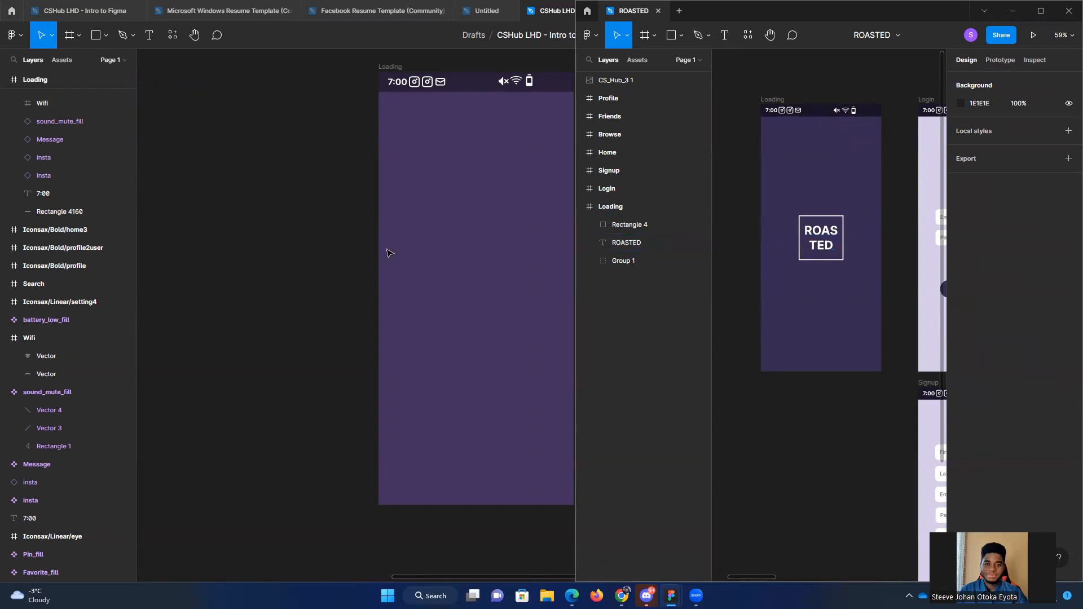
left_click(332, 262)
left_click_drag(326, 259, 283, 239)
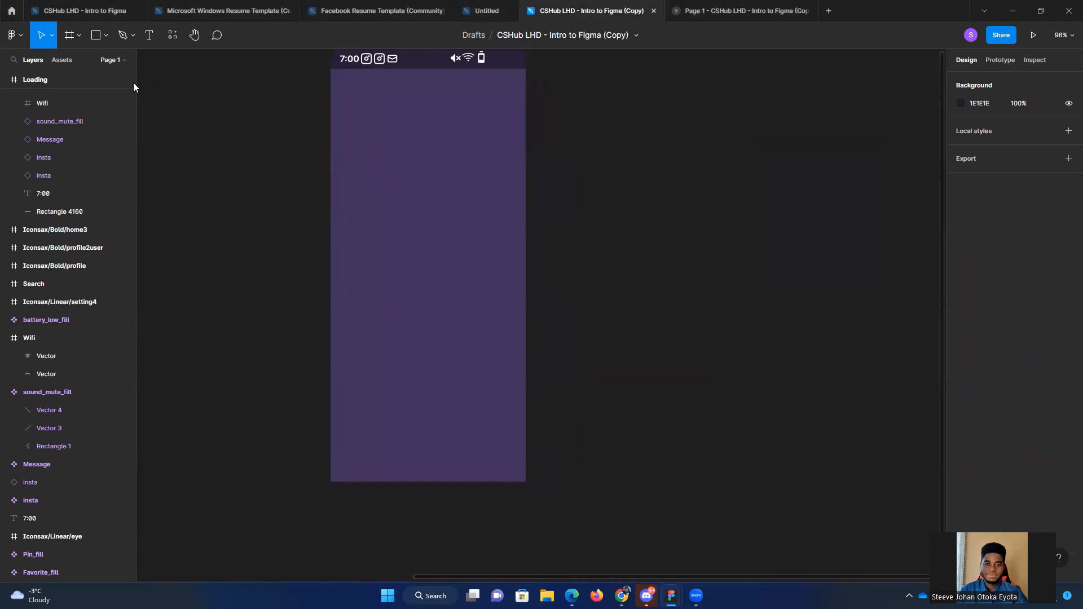
Step: Draw a rectangle of about 232 by 121 in the middle area of the Loading frame
left_click(43, 80)
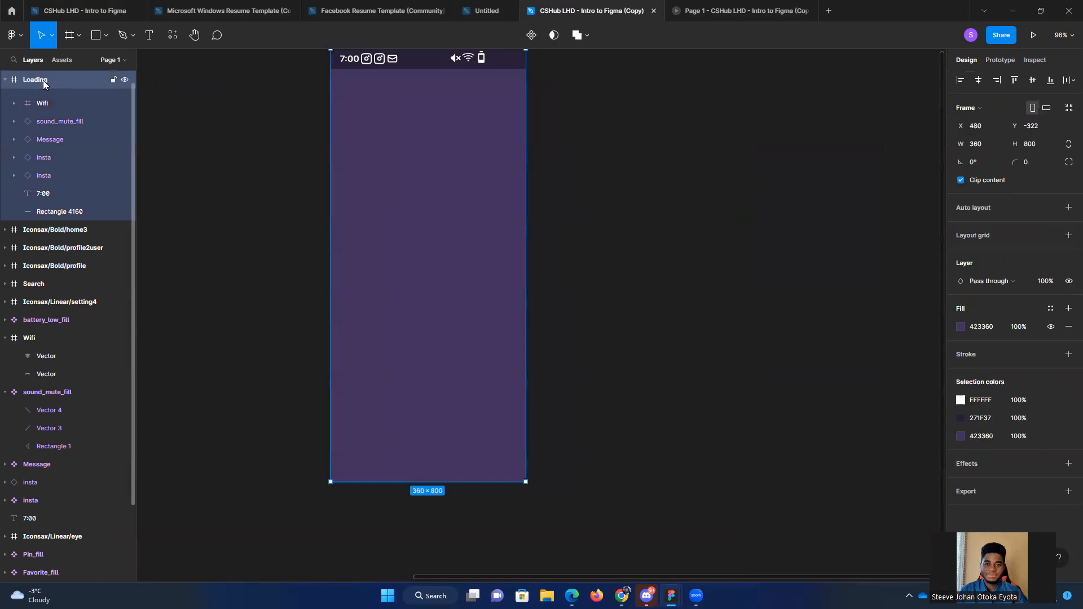
left_click(438, 261)
scroll(443, 282, "up", 1)
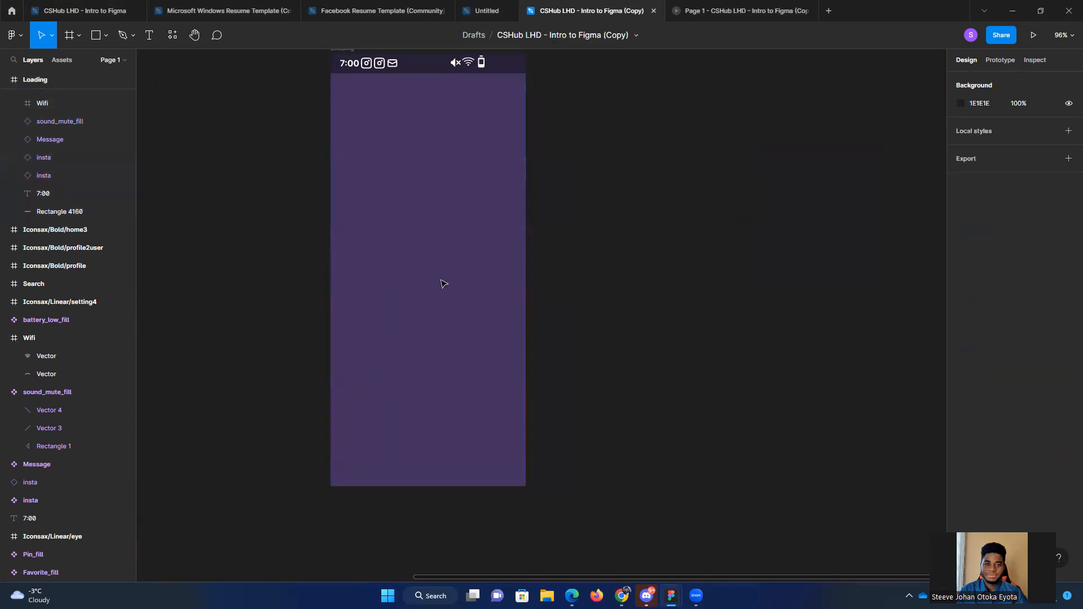
left_click(101, 37)
left_click(101, 37)
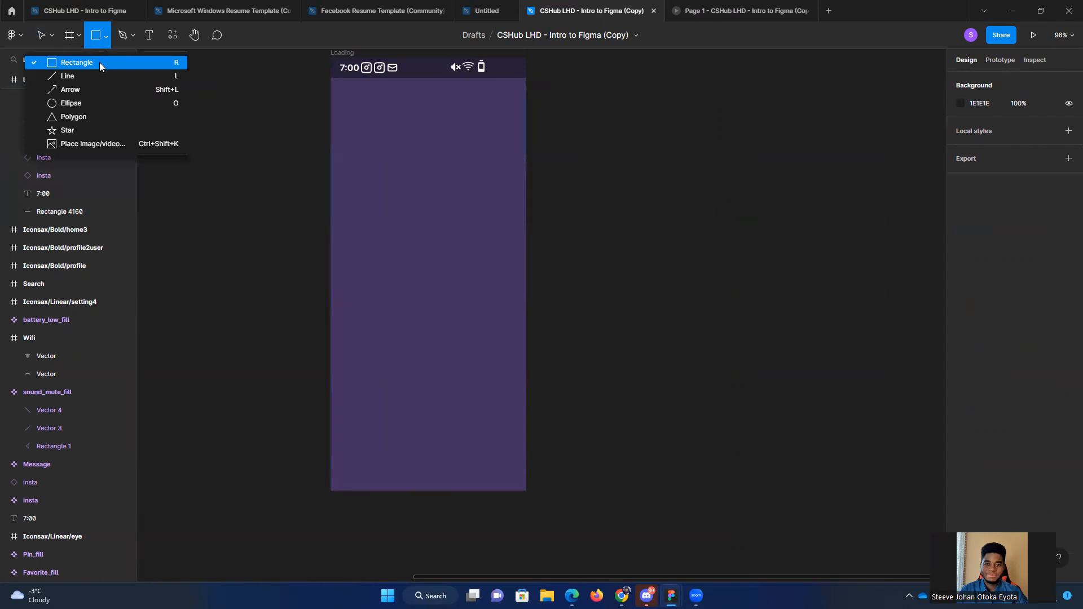
left_click(100, 62)
mouse_move(374, 208)
left_mouse_down()
mouse_move(457, 304)
mouse_move(500, 274)
left_mouse_up()
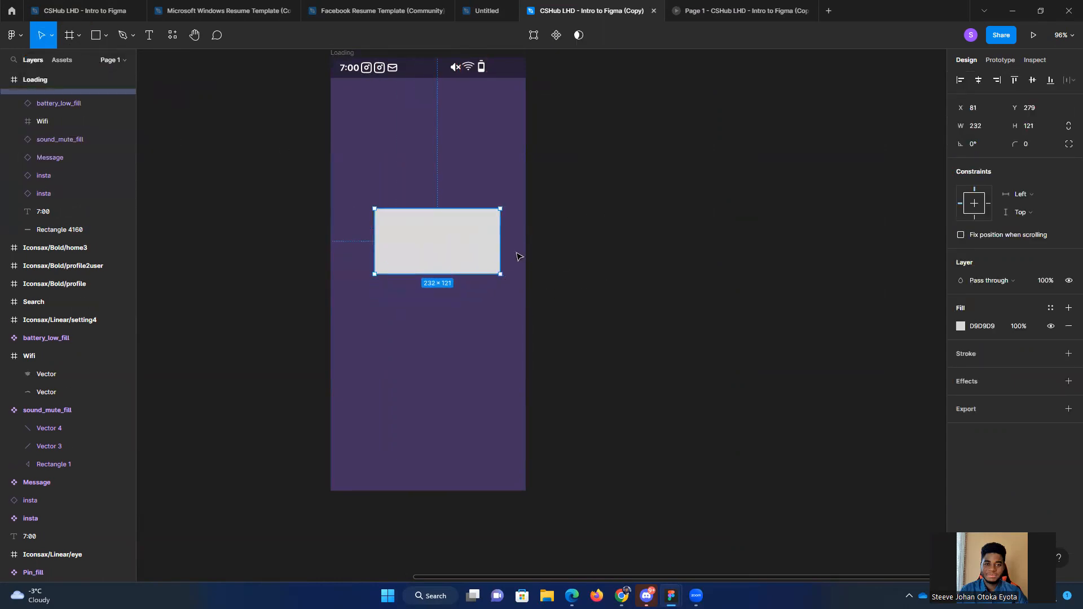
left_click(106, 36)
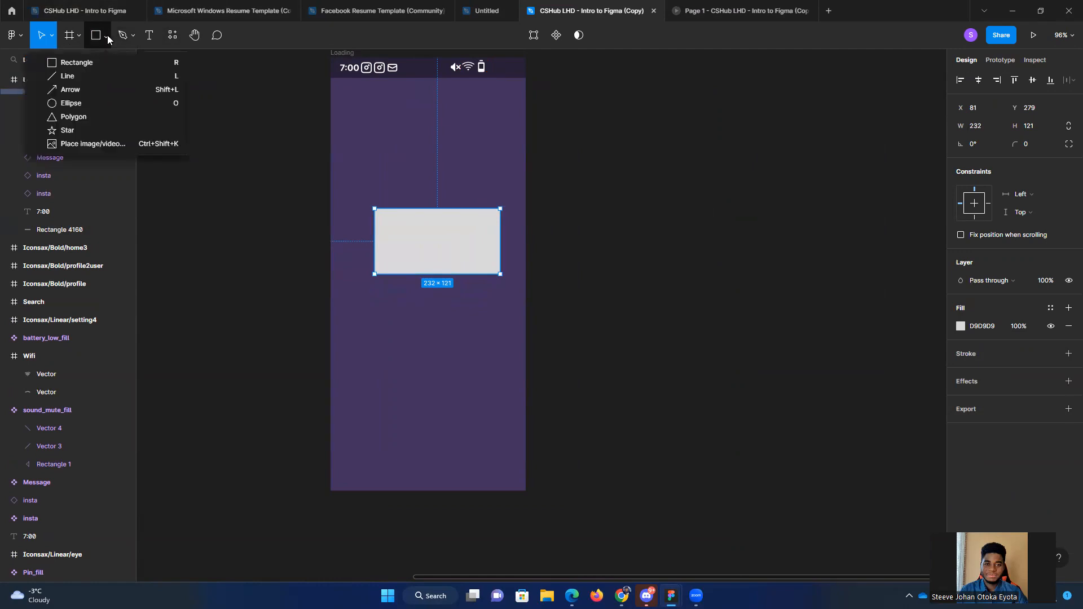
left_click(456, 231)
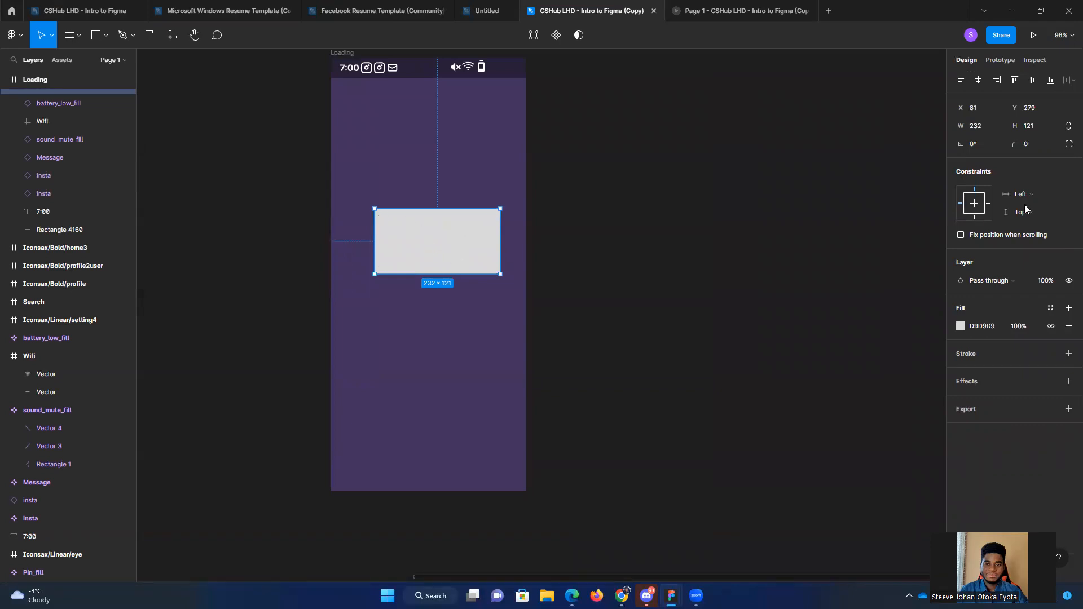
left_click(1041, 124)
key("Escape")
left_click(846, 167)
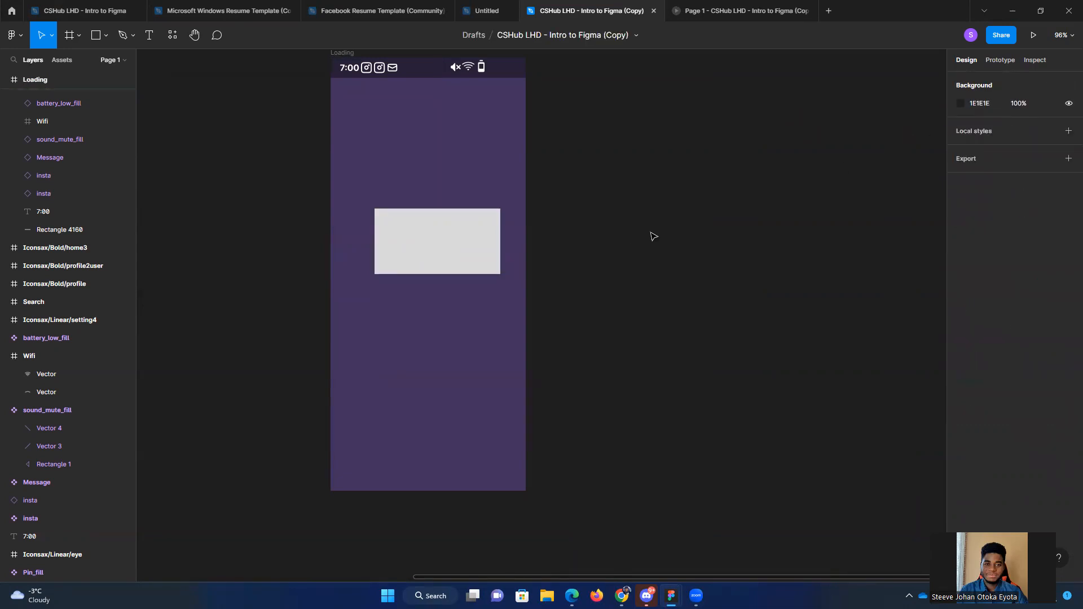
Step: Undo the drawing of the rectangle in the middle area of the Loading frame
left_click(460, 242)
left_click(635, 244)
key("ctrl+z")
key("ctrl+z")
key("ctrl+z")
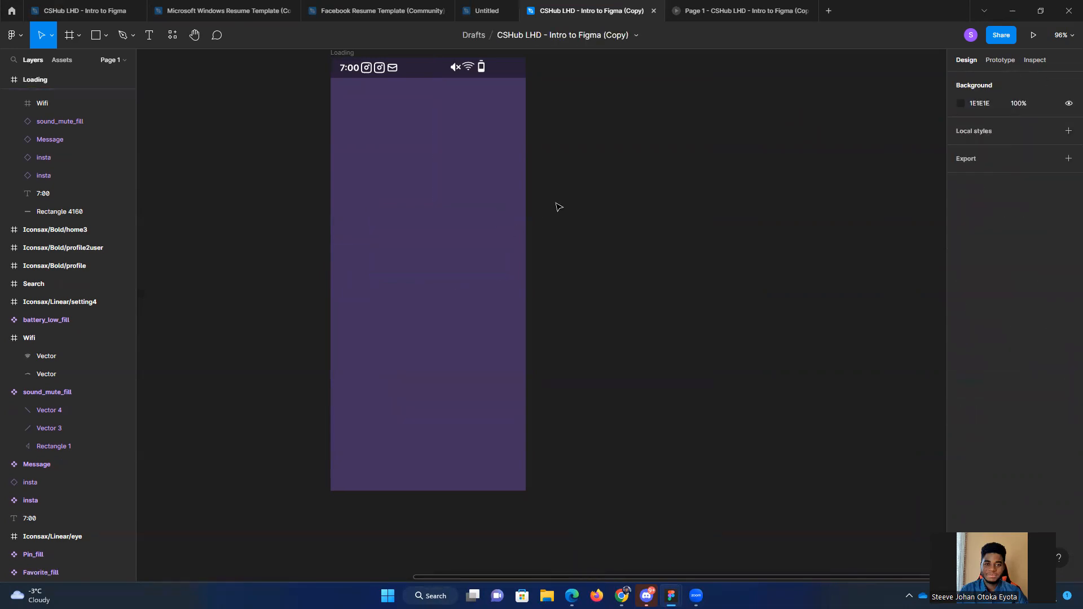
Step: Draw a square in the Loading frame, enlarge it to about 158 by 158, and shift it toward the frame's middle
left_click(106, 35)
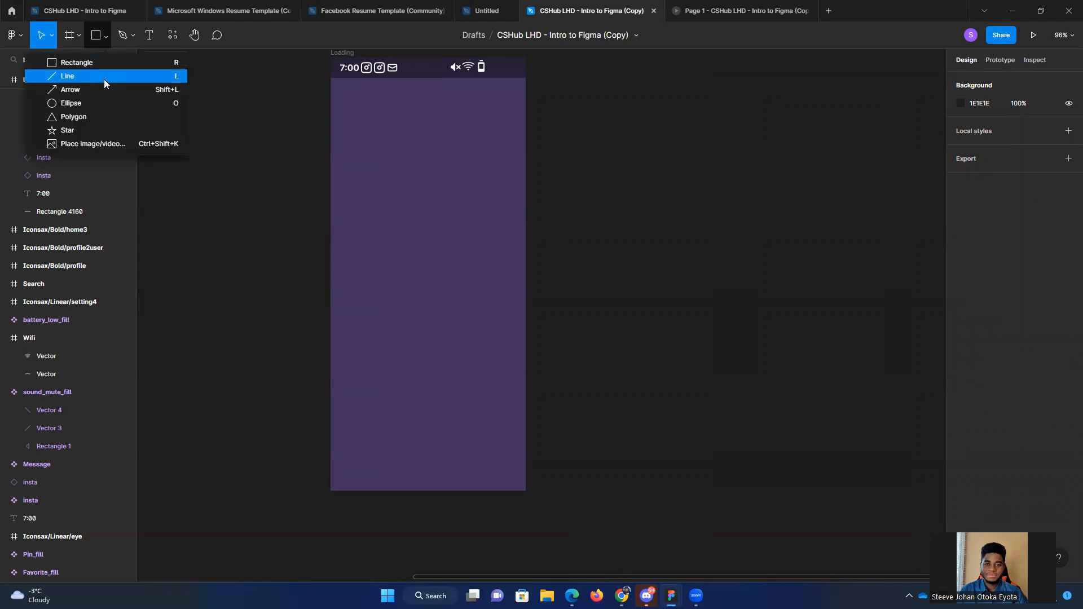
left_click(99, 65)
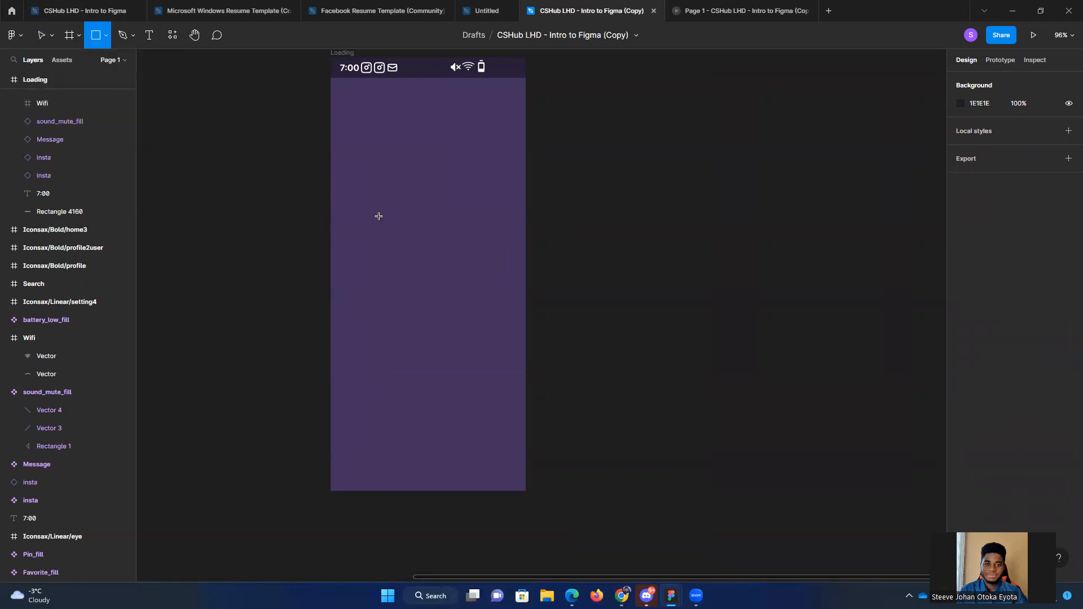
mouse_move(378, 216)
left_mouse_down()
mouse_move(397, 272)
mouse_move(437, 300)
mouse_move(422, 268)
mouse_move(450, 289)
left_mouse_up()
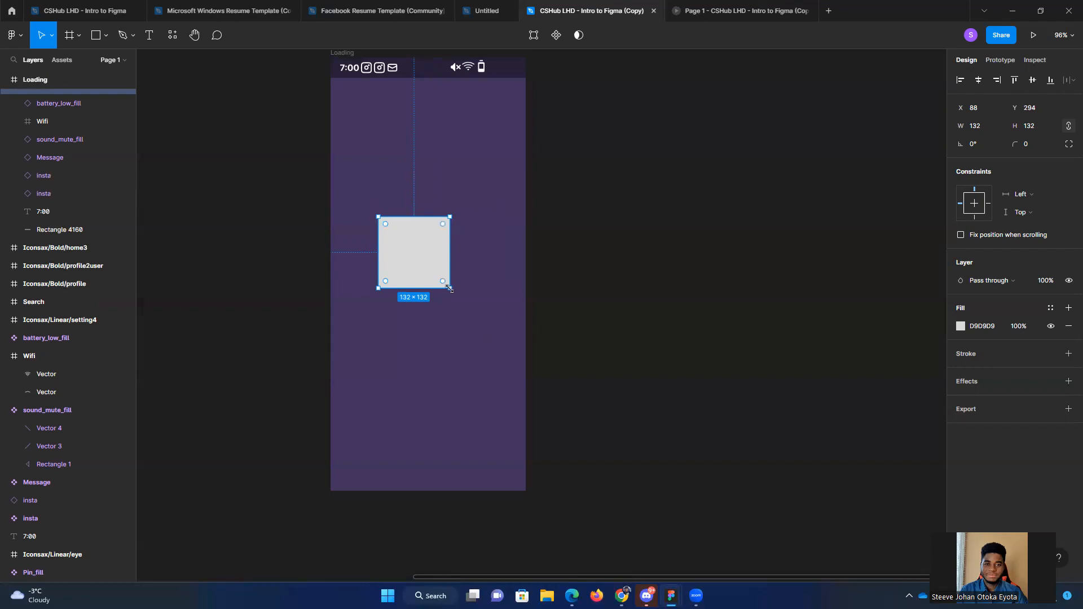
mouse_move(450, 288)
left_mouse_down()
mouse_move(485, 331)
mouse_move(464, 277)
left_mouse_up()
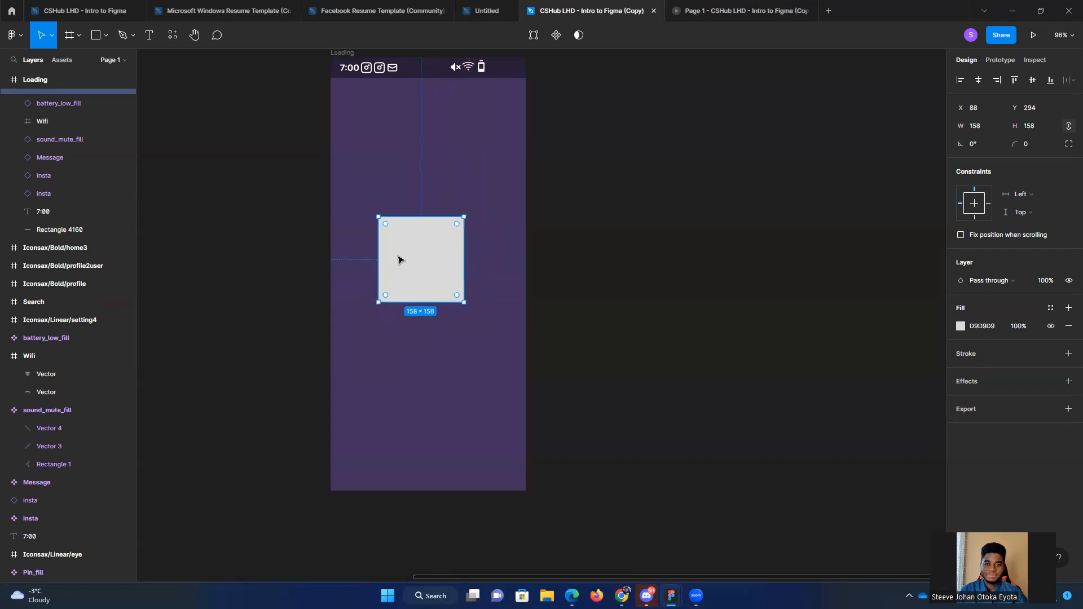
left_click(107, 35)
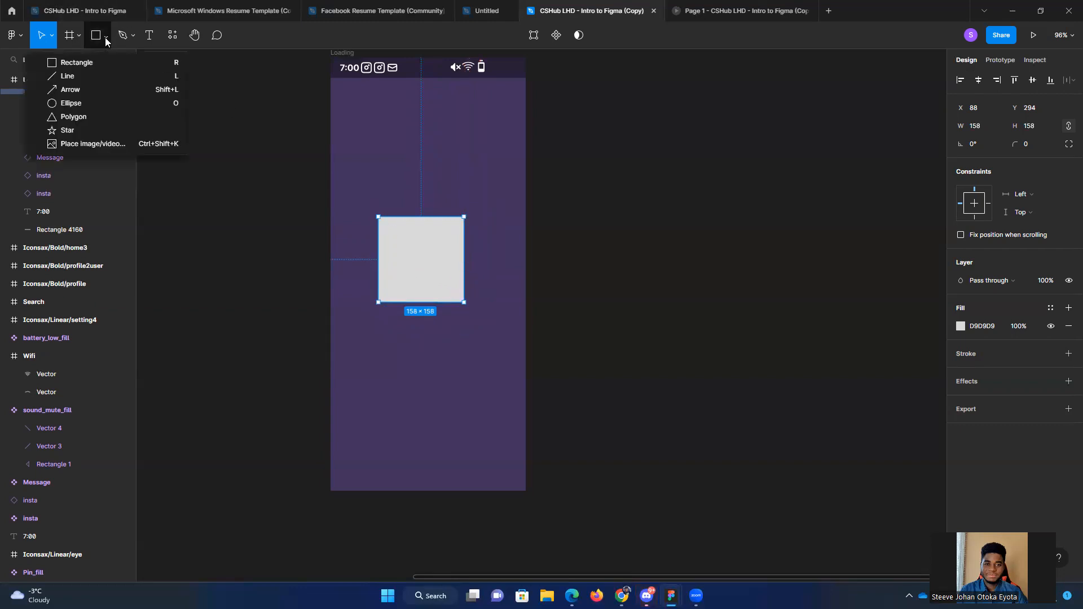
left_click_drag(426, 277, 436, 312)
Step: Examine the size, fill and stroke of the logo's outline rectangle on the reference Loading screen, and return to the copied file
mouse_move(646, 596)
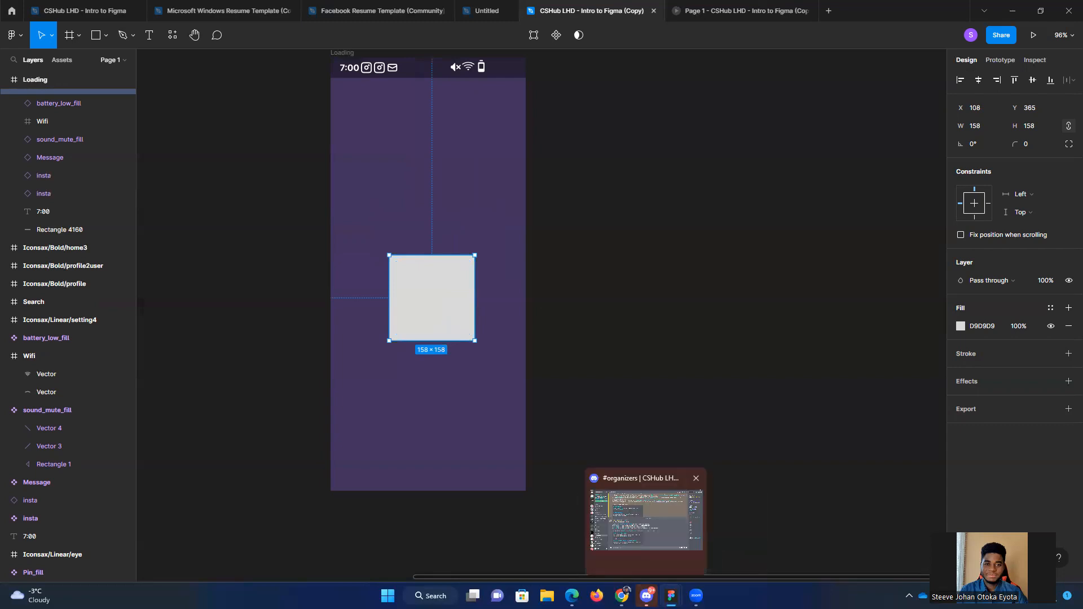
left_click(745, 550)
left_click(807, 239)
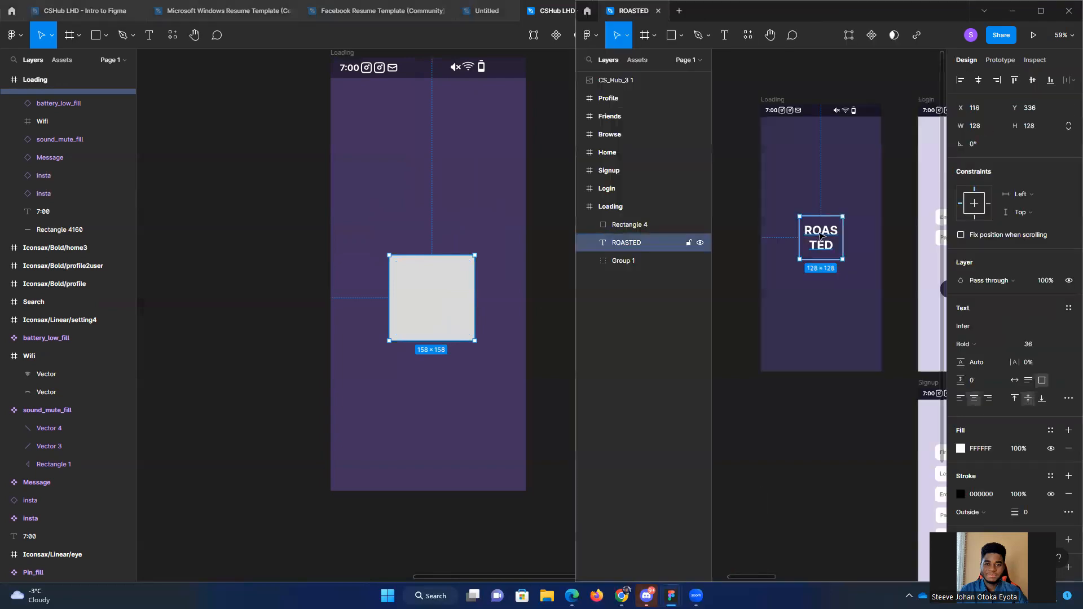
left_click(649, 226)
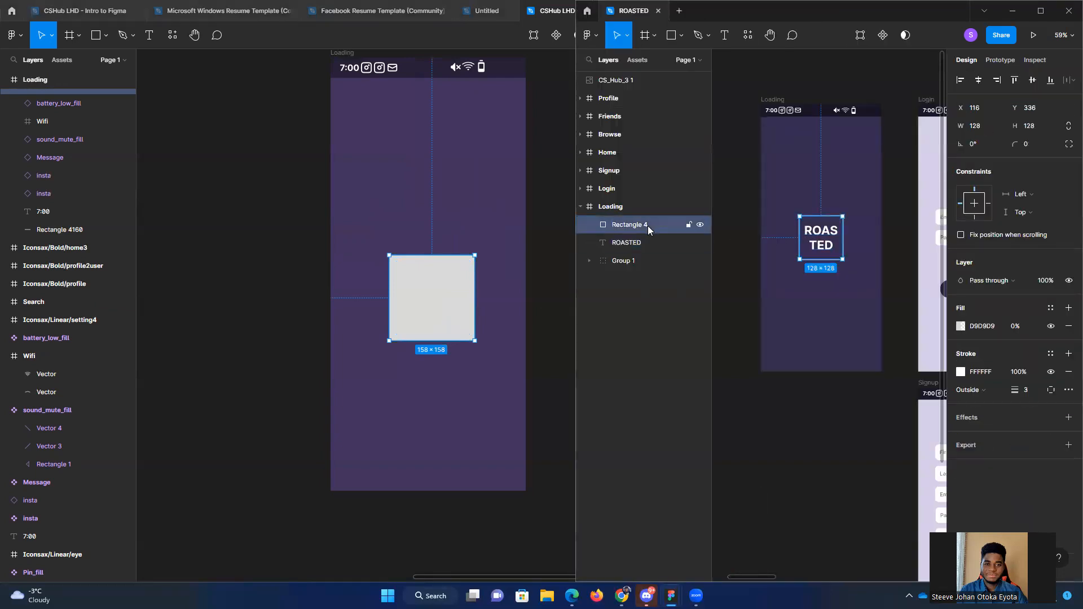
left_click(452, 308)
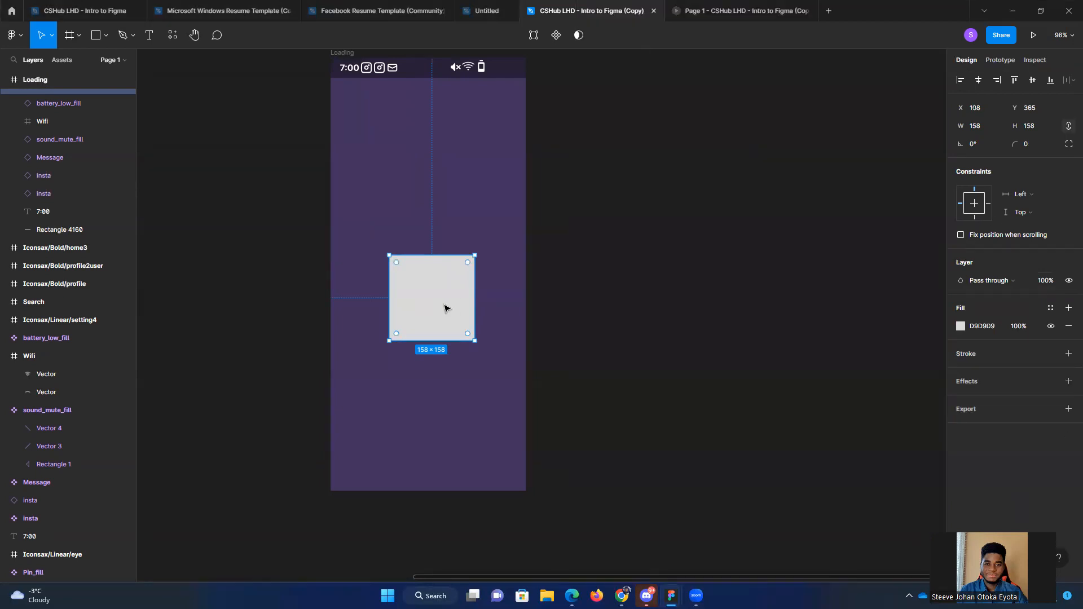
Step: Move the square up to about X 101, Y 321 and scale it proportionally to 169 by 169
left_click_drag(438, 326, 433, 303)
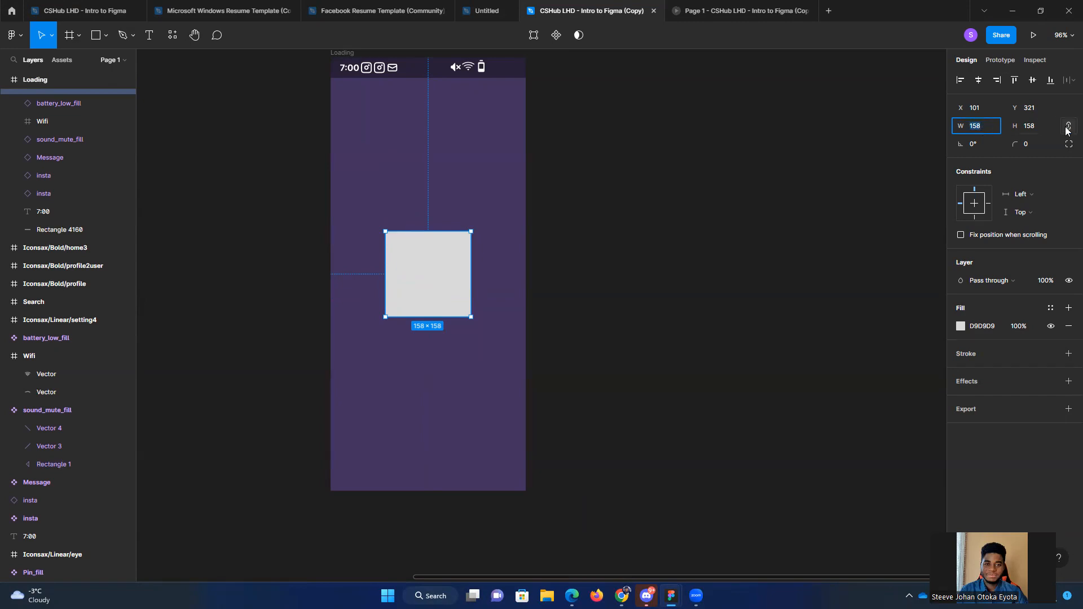
left_click(887, 145)
left_click(449, 288)
left_click(978, 129)
mouse_move(965, 126)
left_mouse_down()
mouse_move(986, 126)
mouse_move(977, 126)
left_mouse_up()
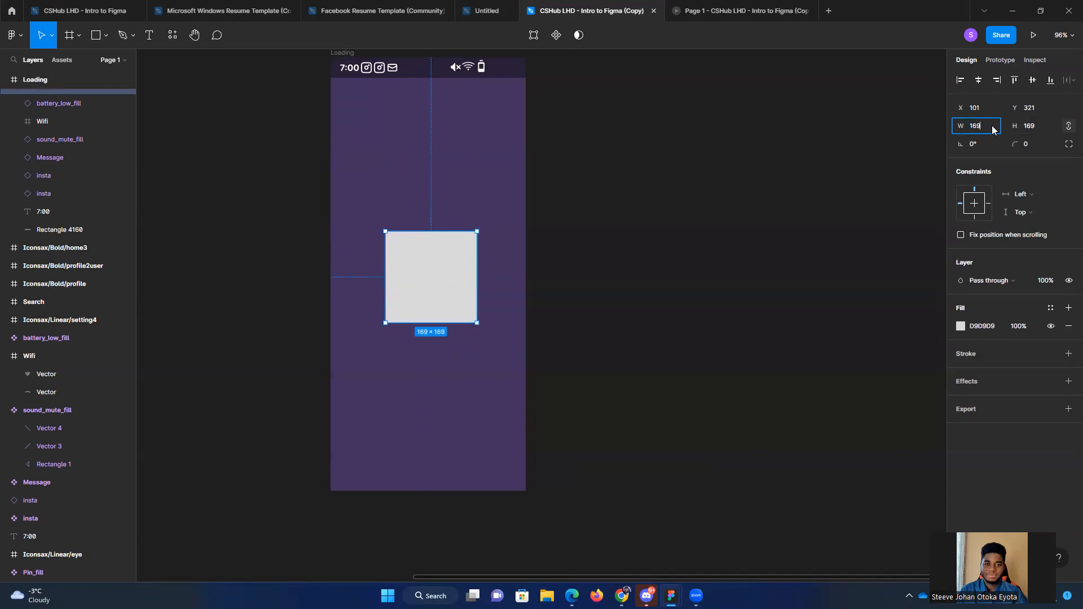
Step: Try widening the square to 173 with its proportions unlocked, and undo the width change
left_click(1068, 126)
left_click_drag(960, 126, 963, 126)
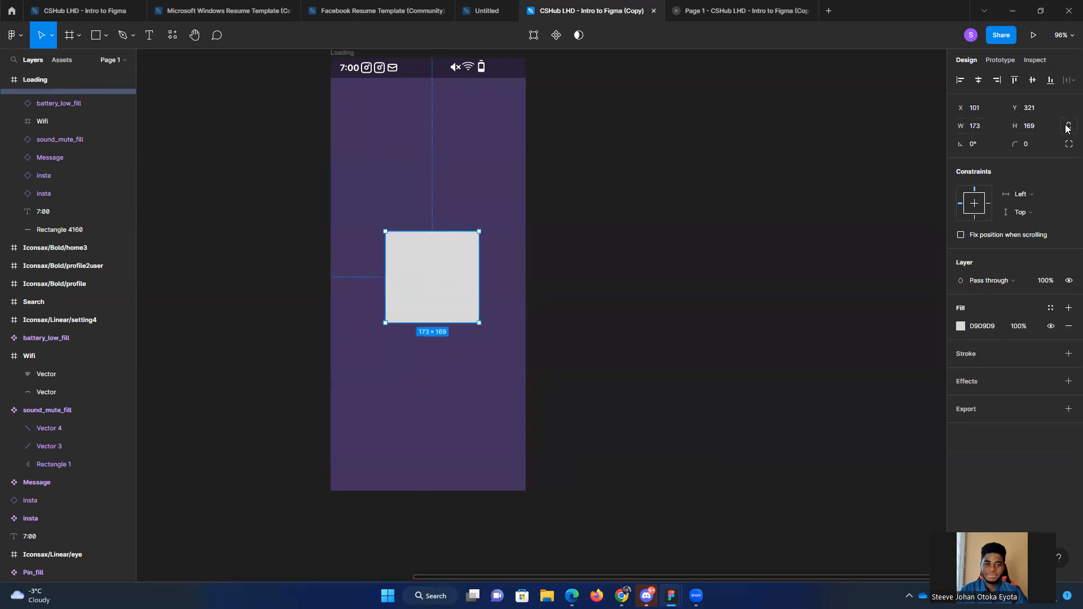
key("ctrl+z")
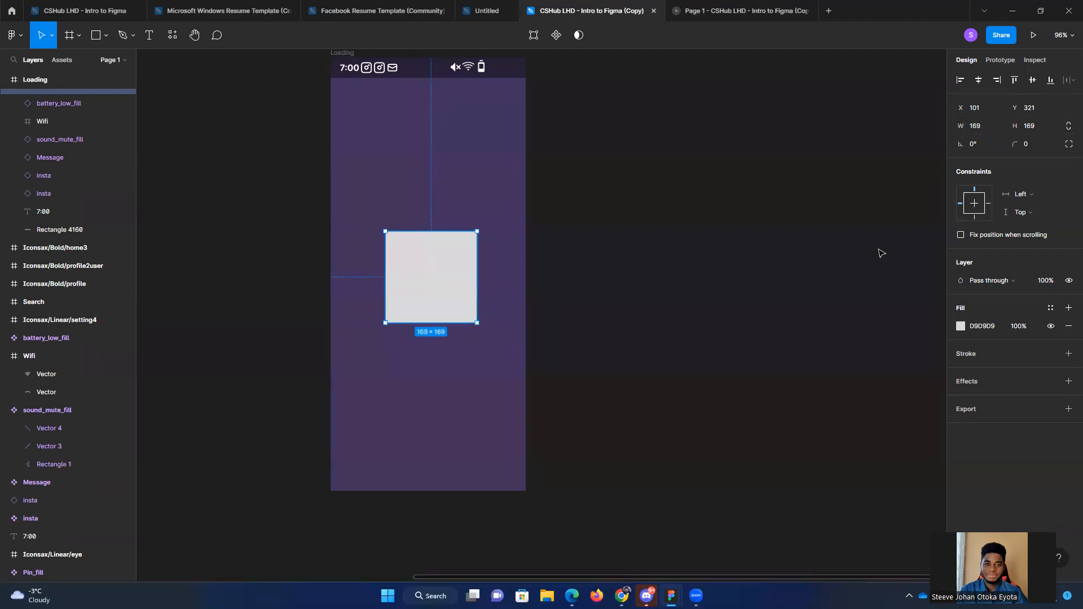
Step: Set the square's size to 128 by 128 with proportions constrained, and position it at about X 122, Y 336
left_click(985, 129)
type("128")
key("Return")
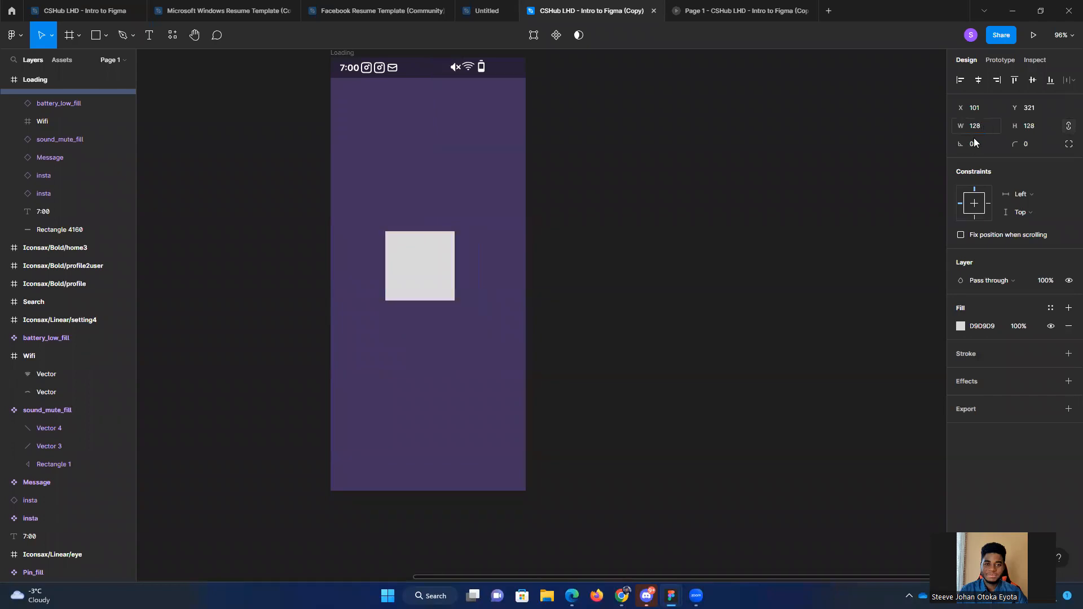
mouse_move(414, 280)
left_mouse_down()
mouse_move(427, 317)
mouse_move(431, 276)
mouse_move(418, 281)
mouse_move(429, 283)
mouse_move(435, 232)
mouse_move(435, 273)
mouse_move(426, 269)
left_mouse_up()
scroll(421, 315, "up", 1)
left_click(653, 302)
scroll(657, 306, "down", 1)
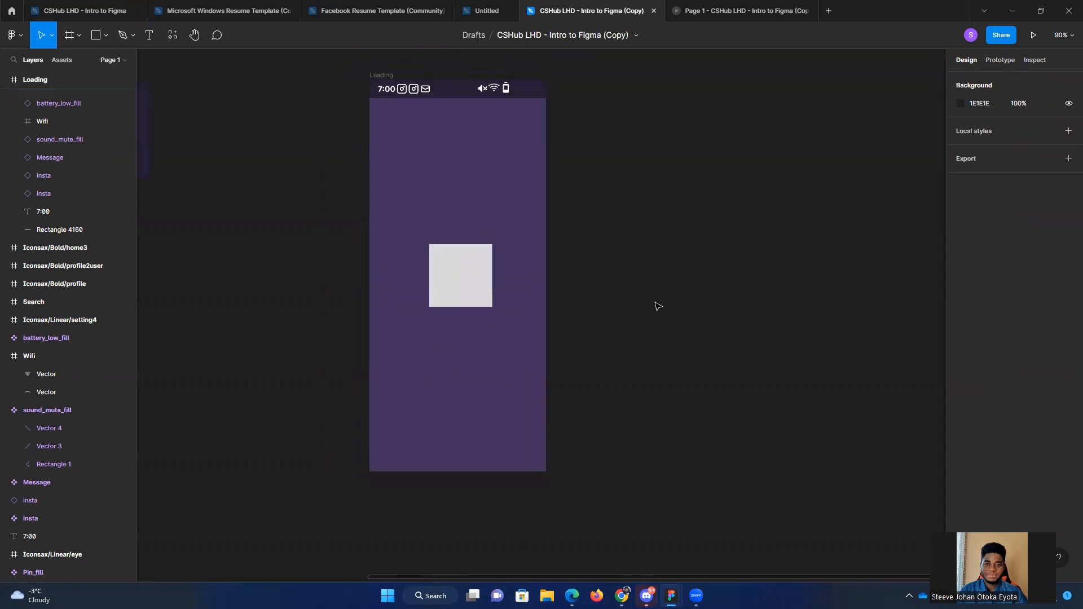
Step: Change the square's fill to white (FFFFFF) at 0% opacity
left_click(471, 285)
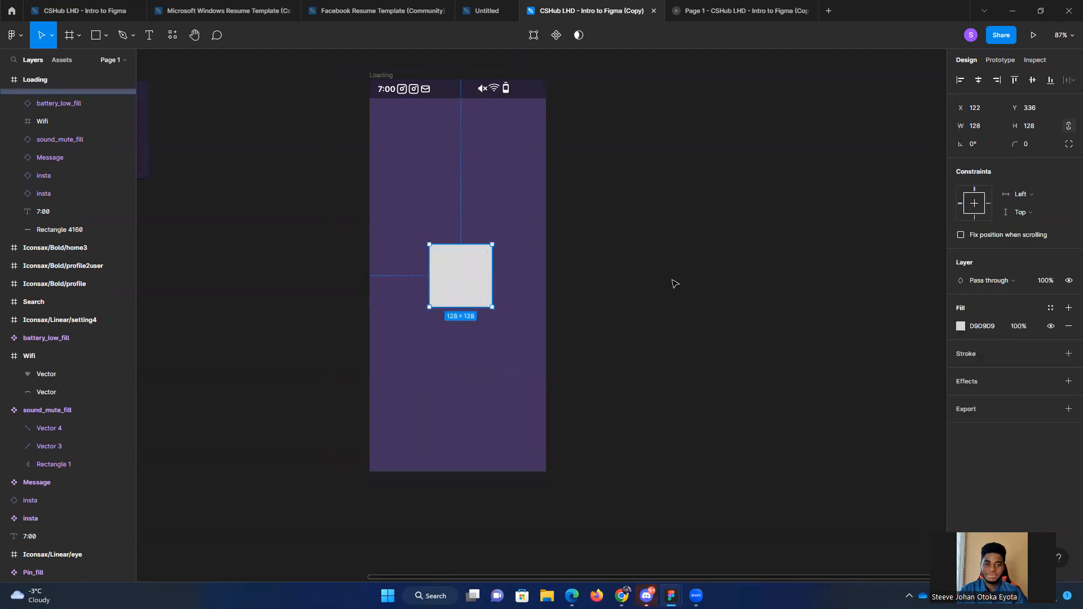
mouse_move(460, 278)
left_click(960, 327)
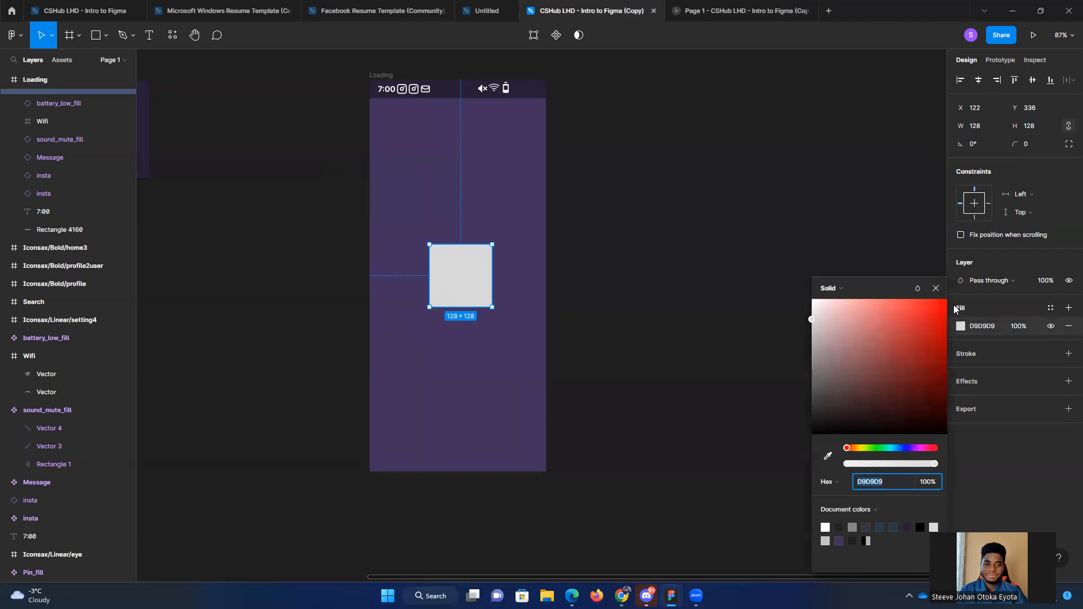
left_click_drag(888, 328, 812, 300)
left_click_drag(898, 465, 818, 468)
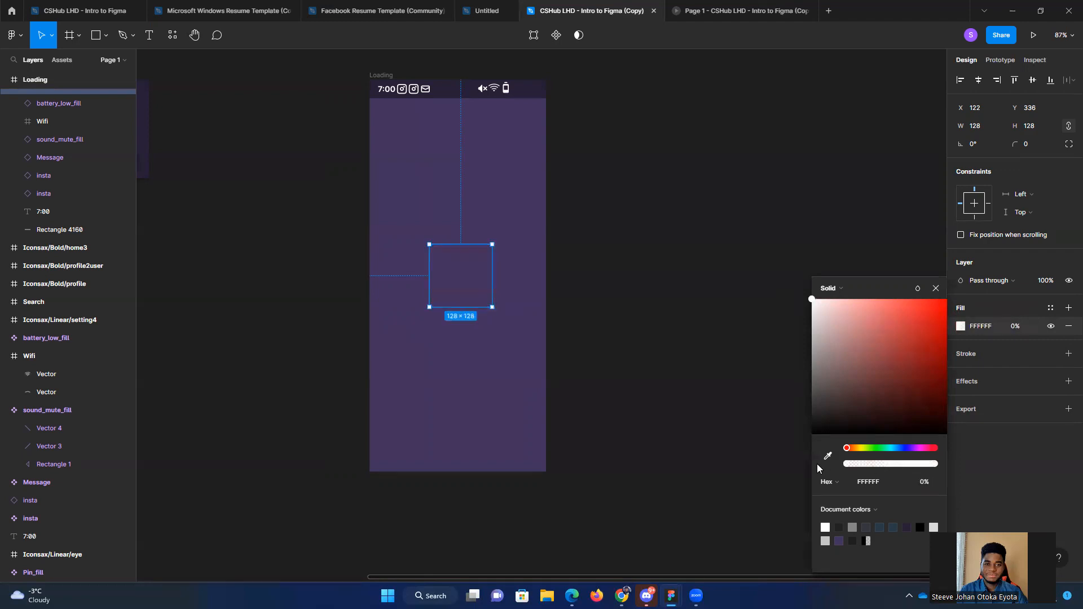
left_click(768, 333)
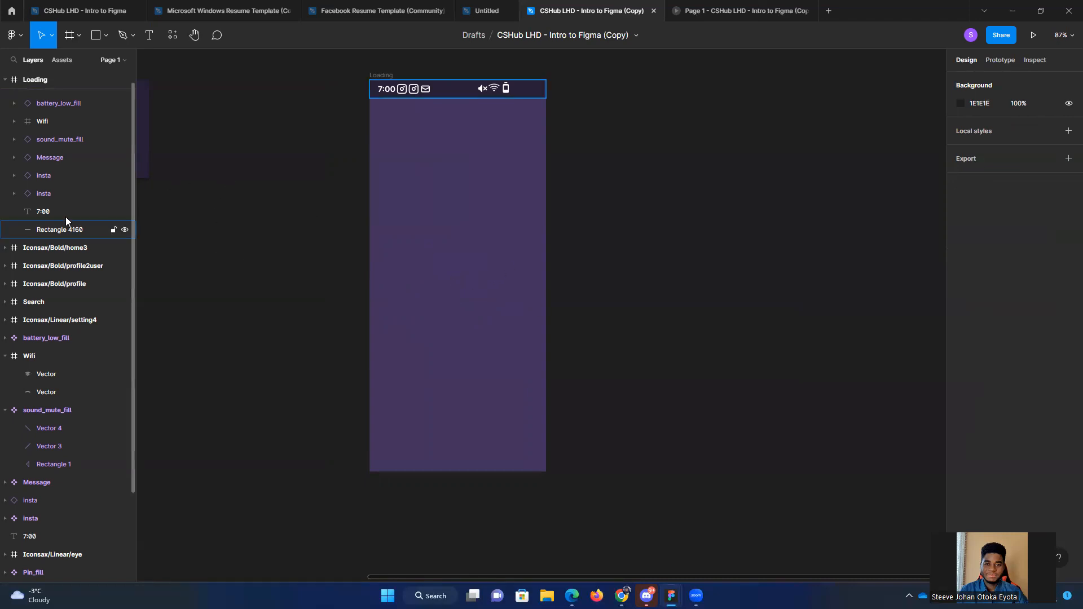
Step: Select the transparent square from the layer list and add a stroke to it
scroll(51, 223, "up", 1)
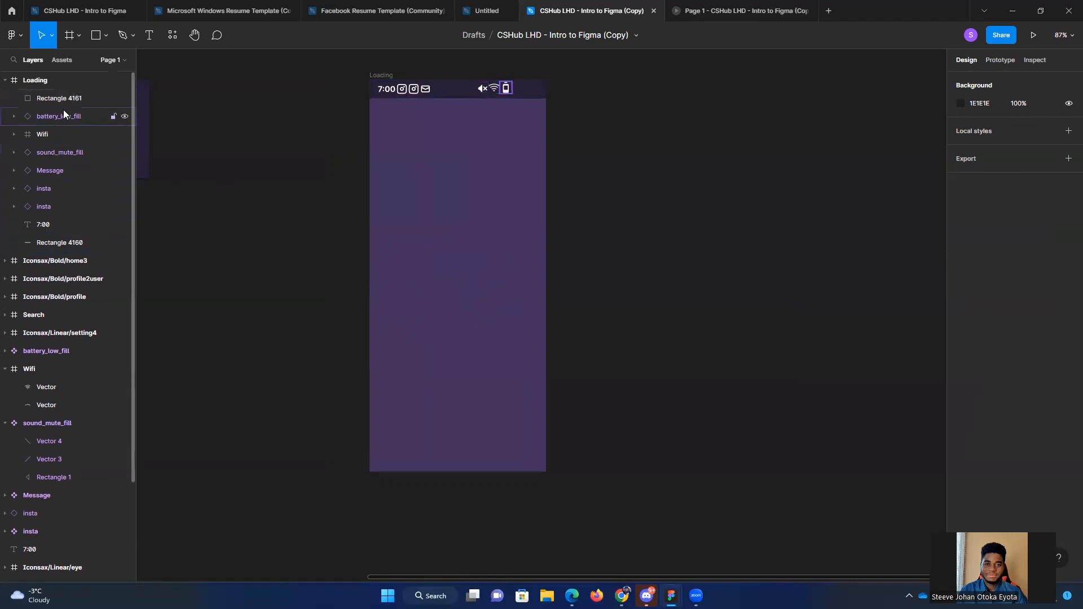
left_click(88, 103)
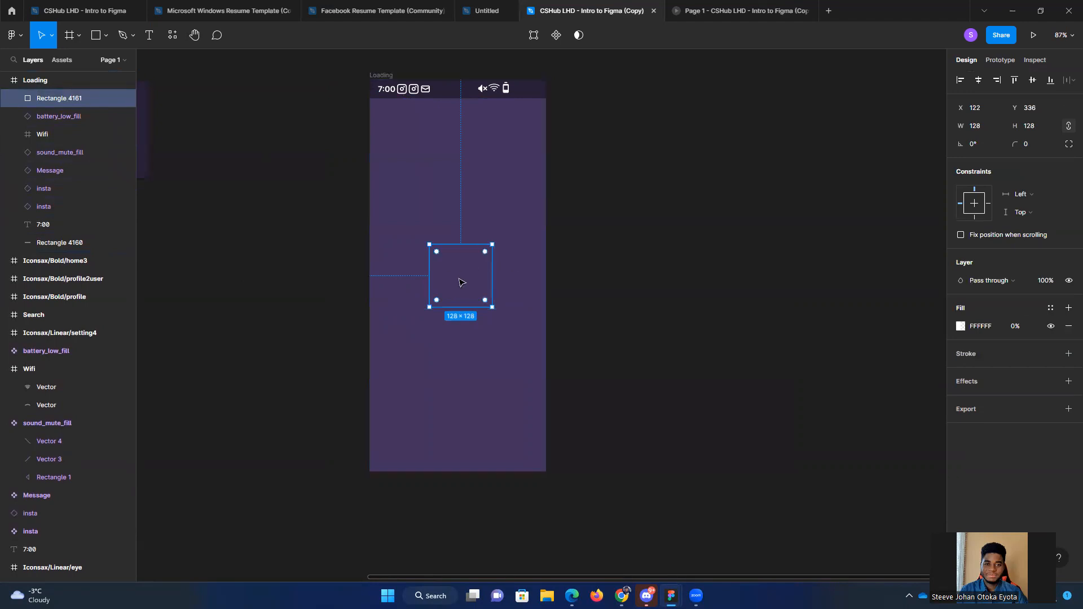
left_click(1069, 353)
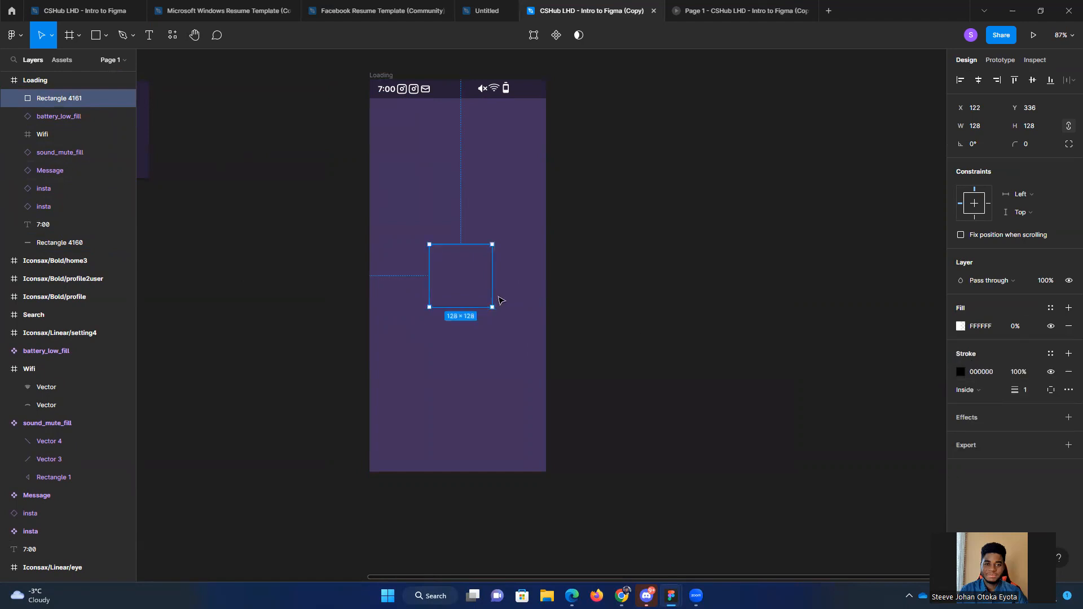
left_click(858, 333)
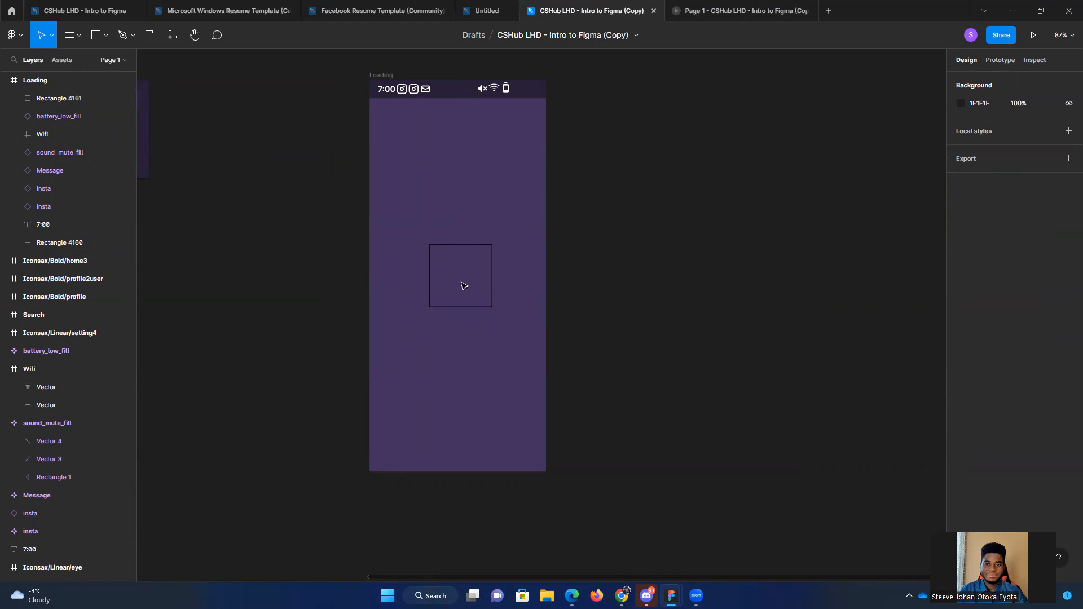
Step: Set the square's stroke to a weight of 3 and the color white (FFFFFF)
left_click(481, 249)
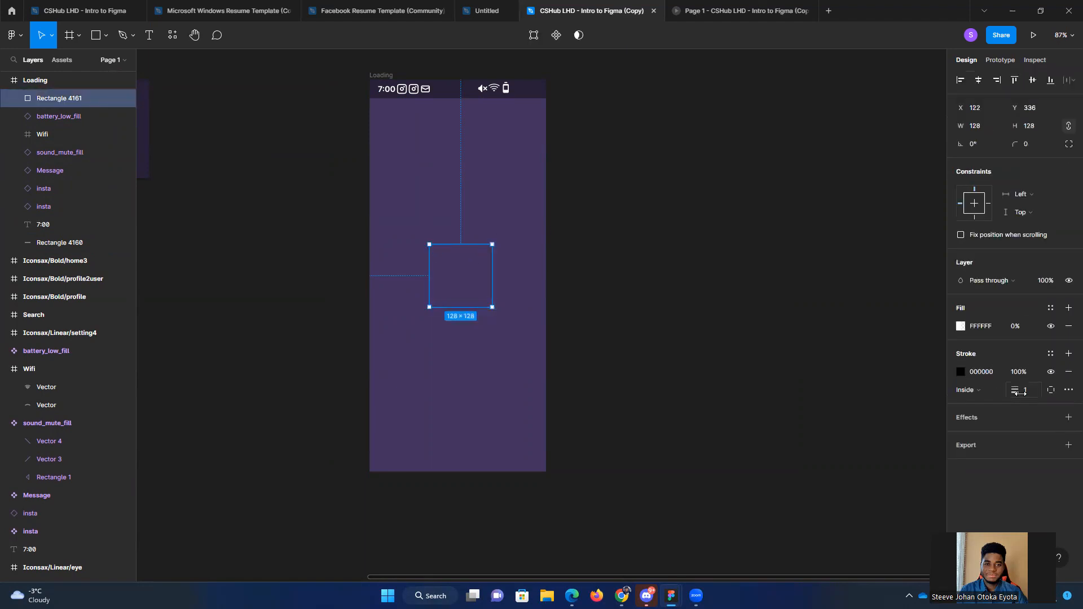
left_click_drag(1019, 390, 1024, 390)
left_click(961, 370)
left_click_drag(889, 359, 757, 262)
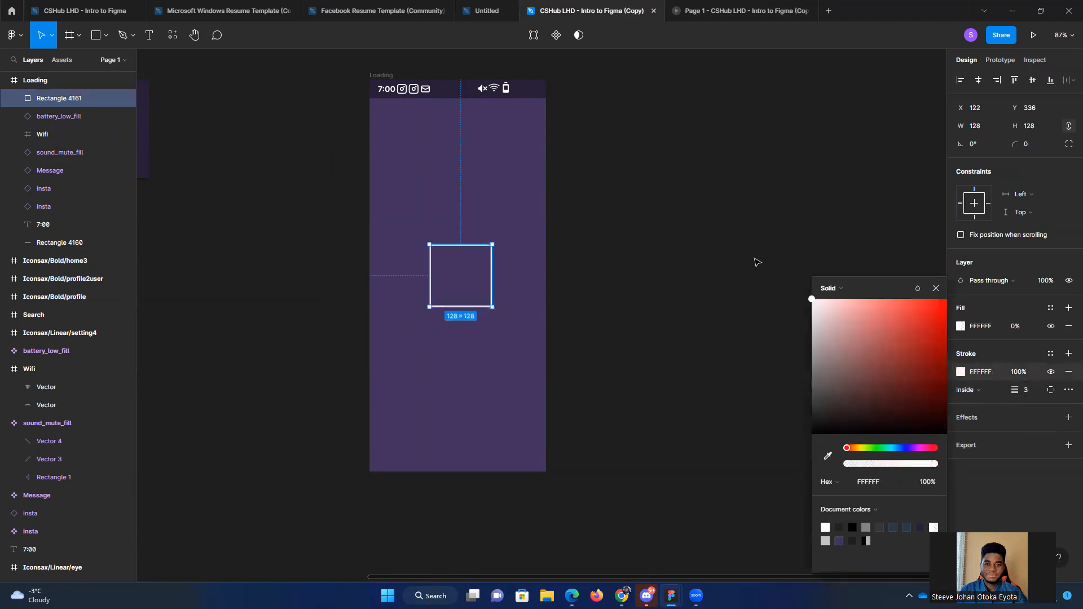
left_click(757, 263)
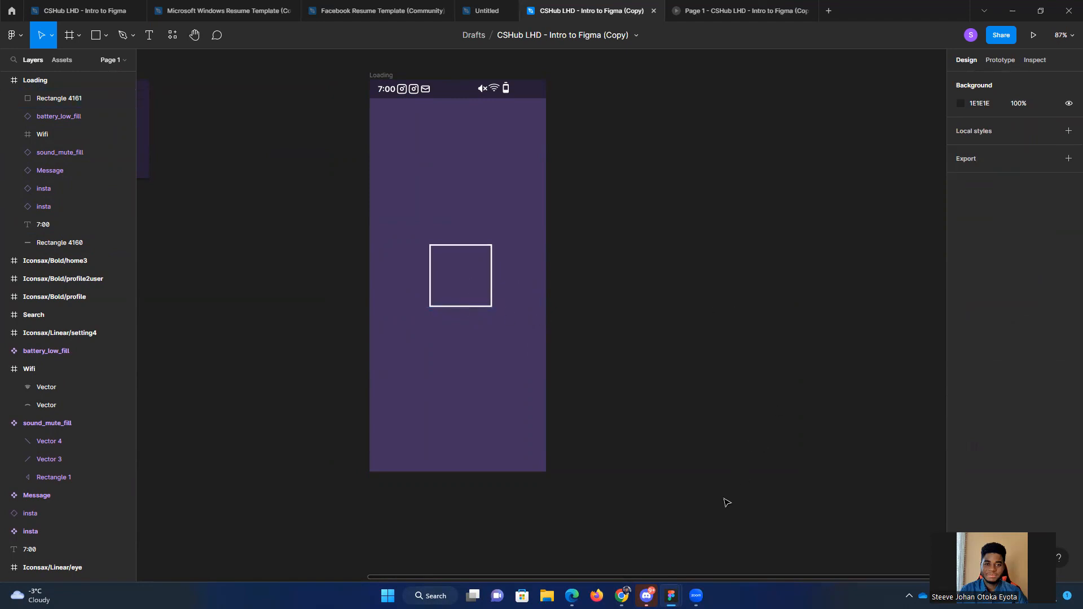
Step: Copy the ROASTED text from the reference file's Loading screen and place it inside the white outlined square
left_click(733, 556)
left_click(819, 236)
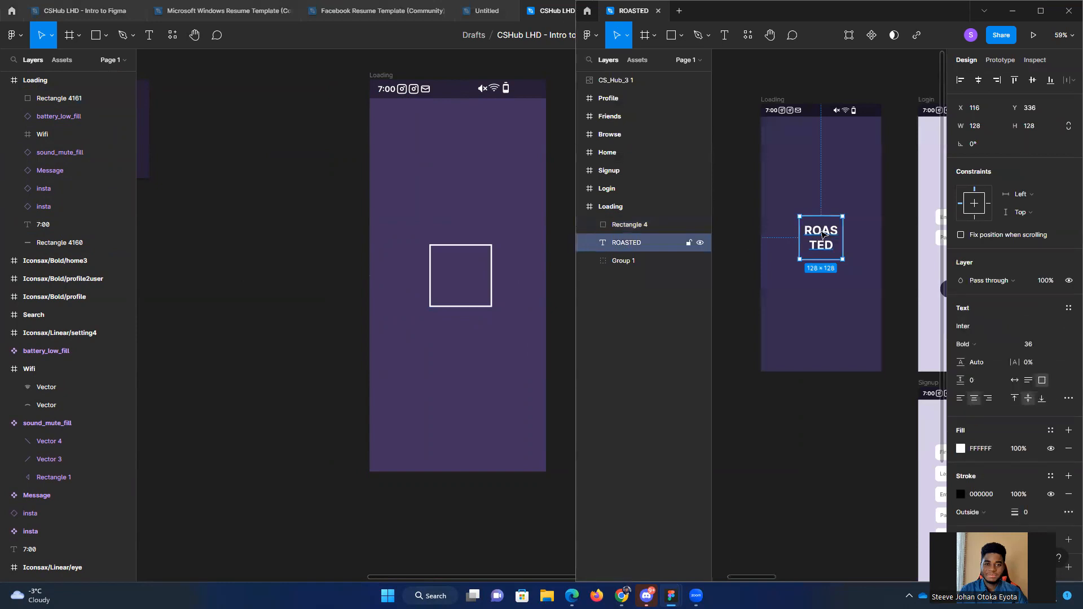
key("ctrl+c")
left_click(388, 293)
key("ctrl+v")
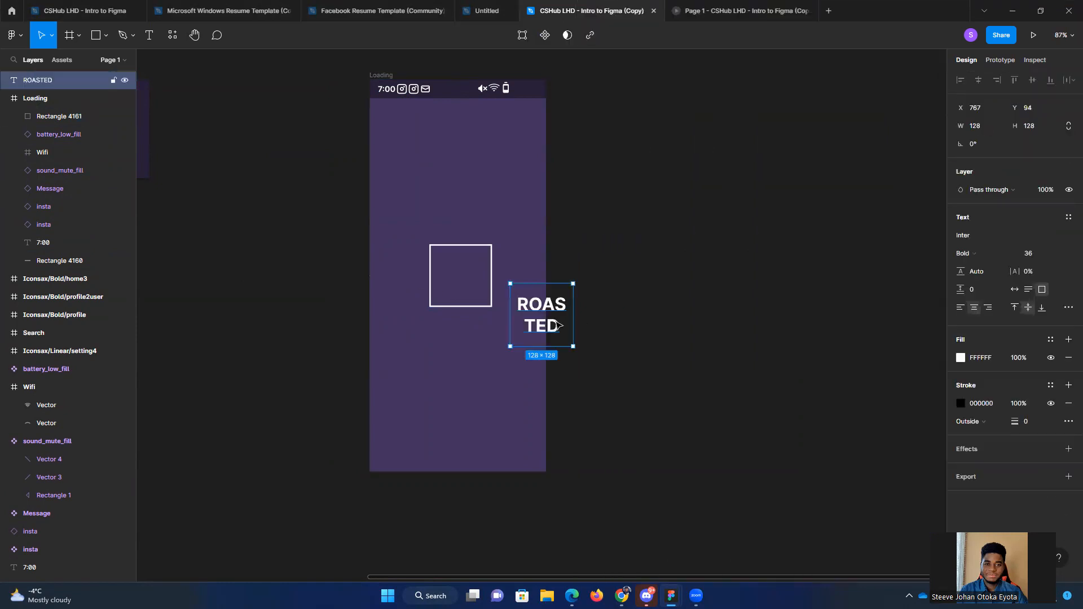
left_click_drag(552, 324, 470, 277)
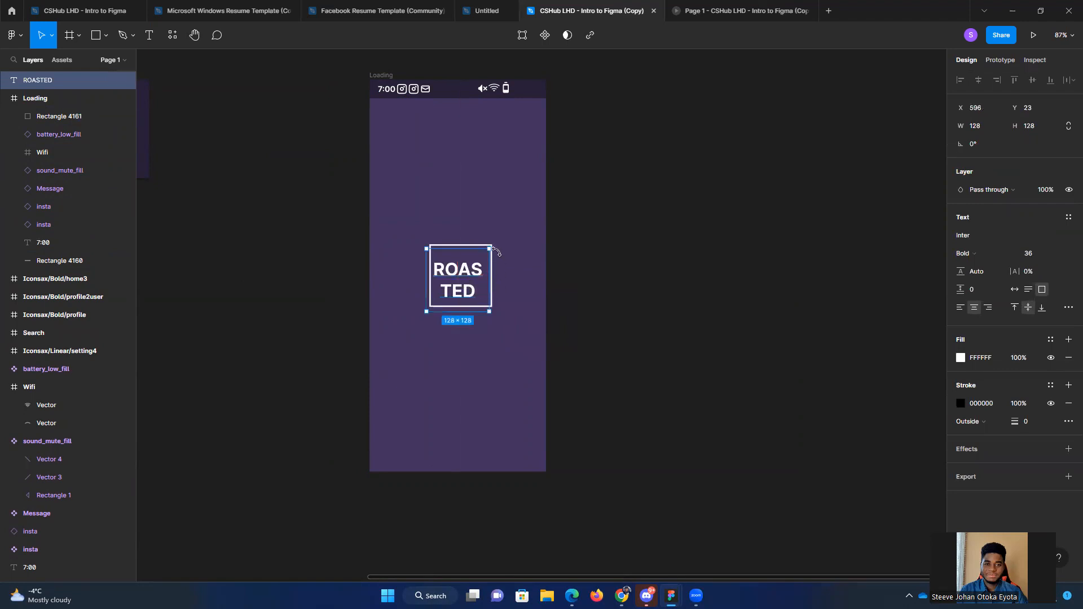
Step: Shift the outlined square slightly sideways so it is horizontally centered around the ROASTED text
scroll(469, 264, "up", 3)
left_click(478, 240)
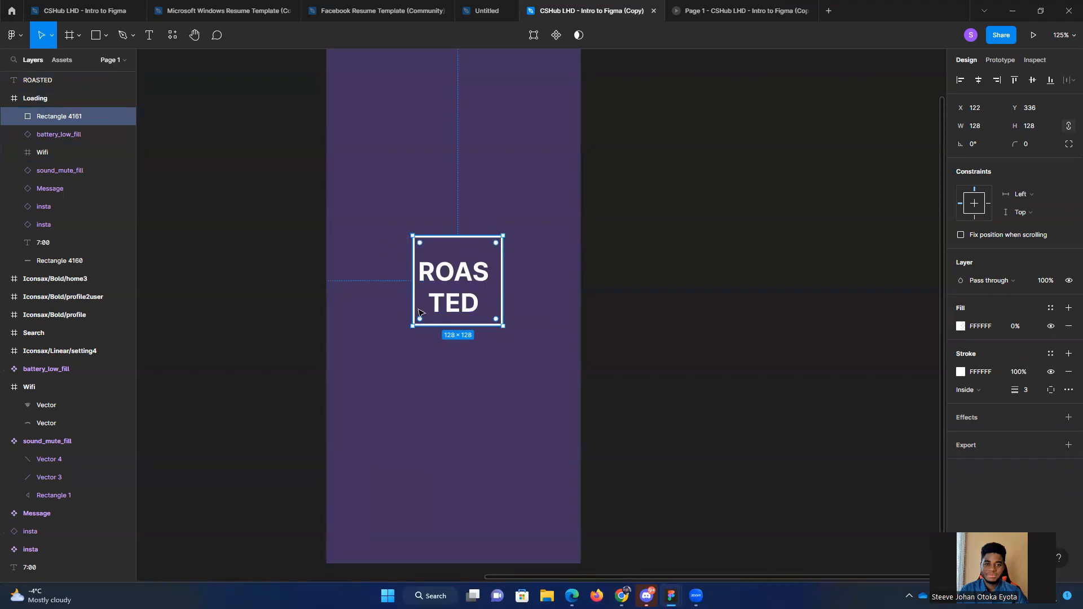
left_click(571, 230)
left_click_drag(454, 236, 450, 235)
left_click(768, 253)
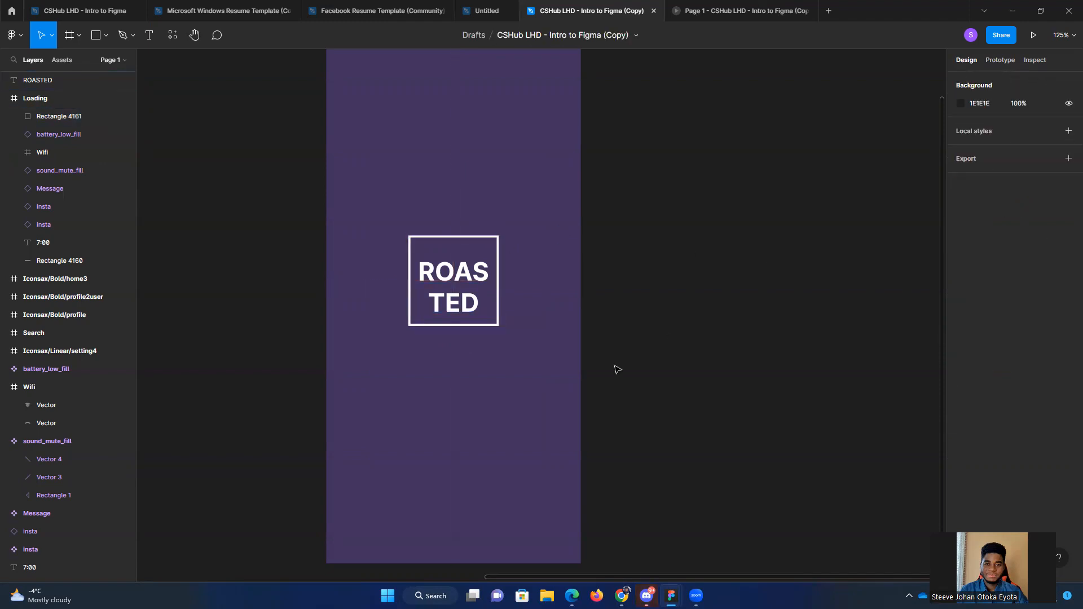
Step: Bring up the reference file and examine the layout of its Login screen
scroll(485, 398, "down", 2)
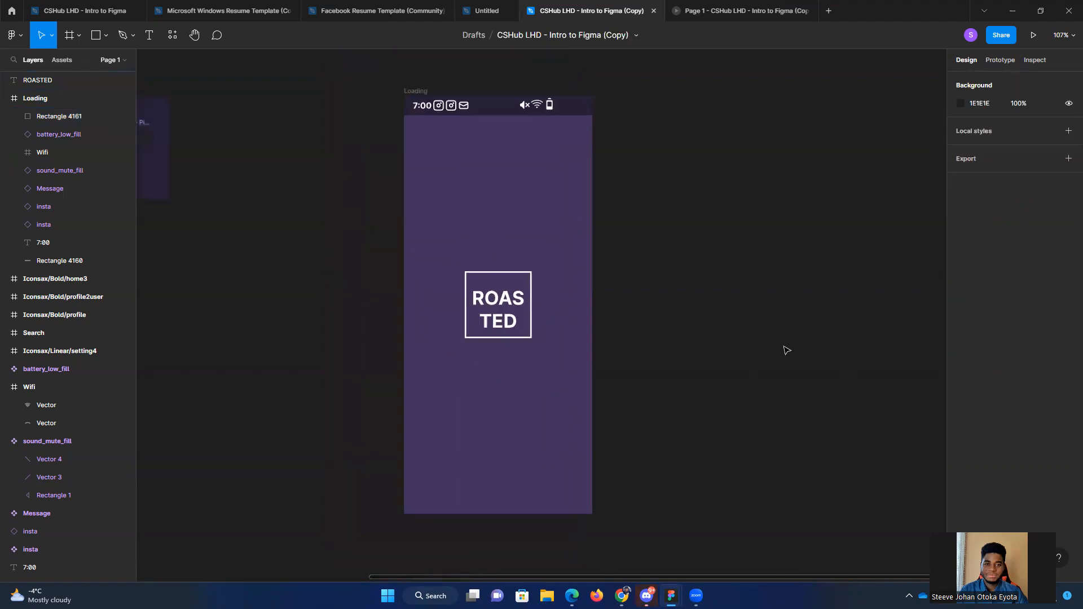
scroll(767, 387, "down", 2)
left_click_drag(768, 387, 675, 350)
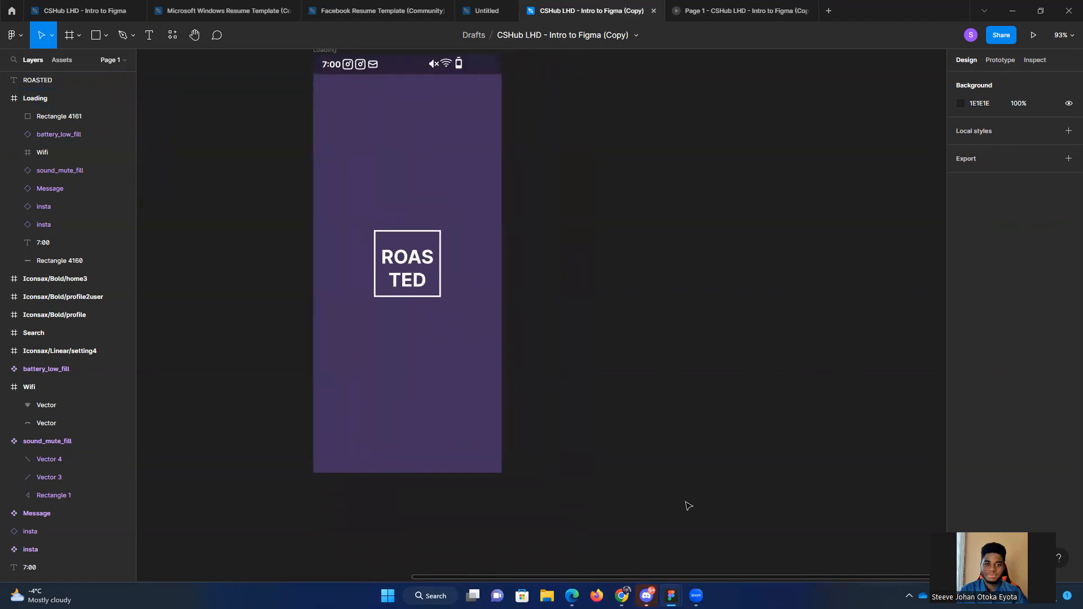
mouse_move(671, 596)
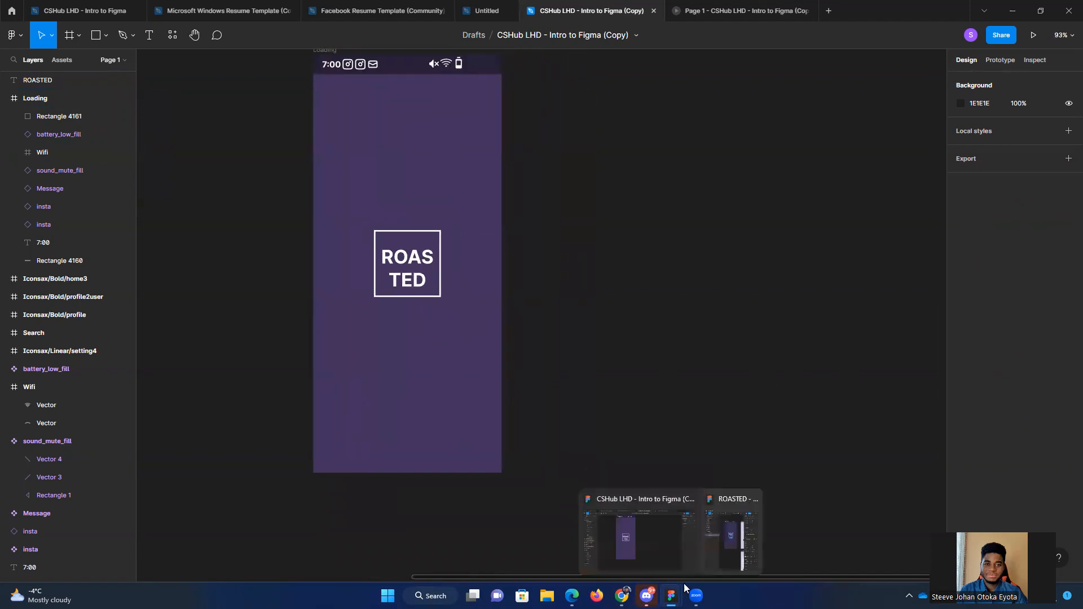
left_click(739, 542)
scroll(810, 418, "right", 5)
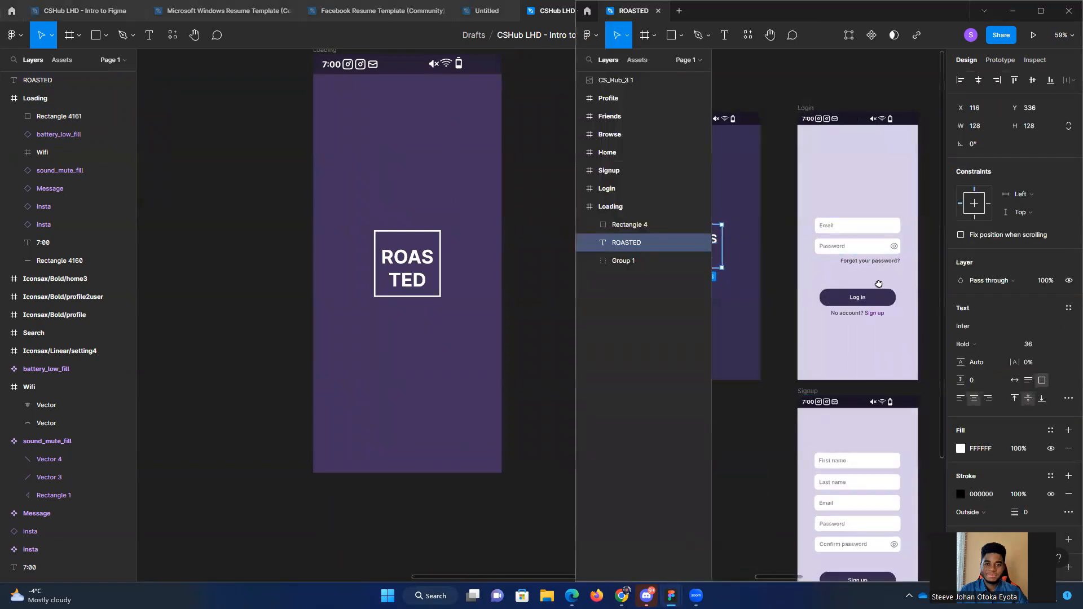
scroll(878, 284, "right", 2)
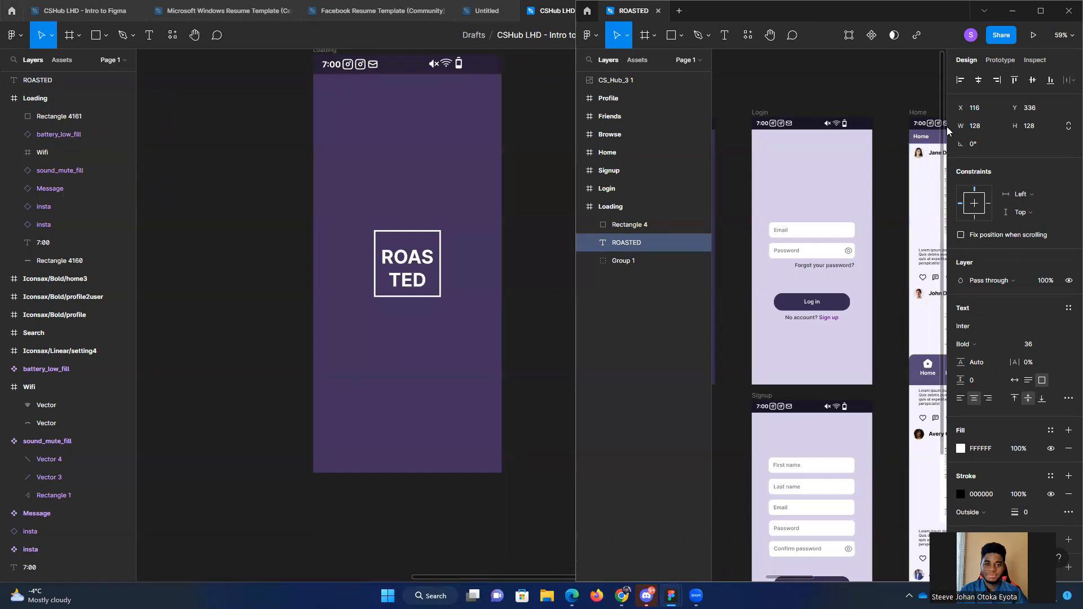
Step: Bring the working copy of the file back in front of the ROASTED reference file
left_click(518, 320)
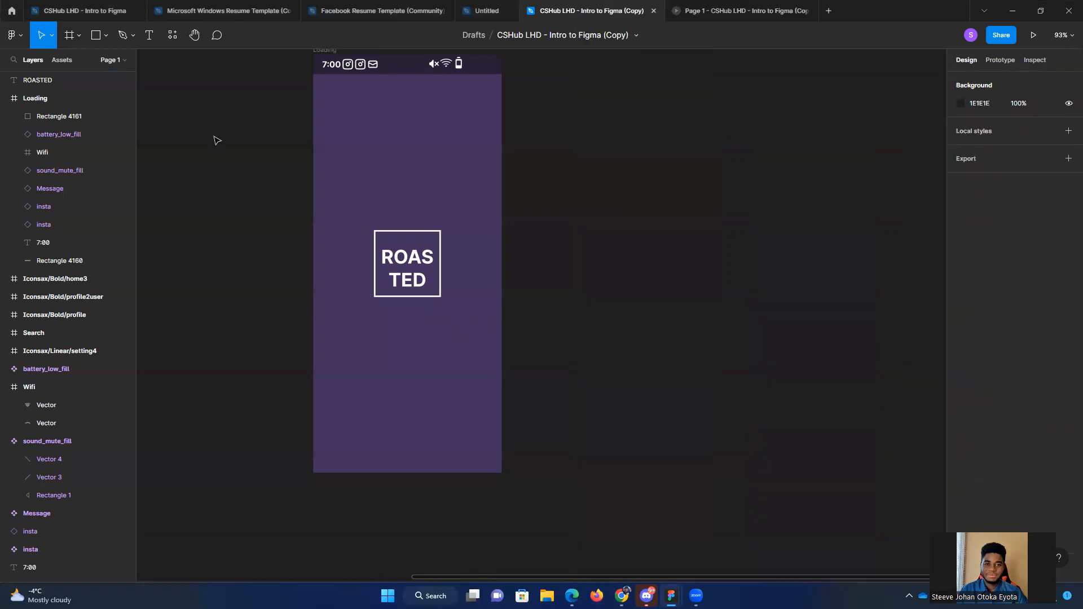
left_click(24, 100)
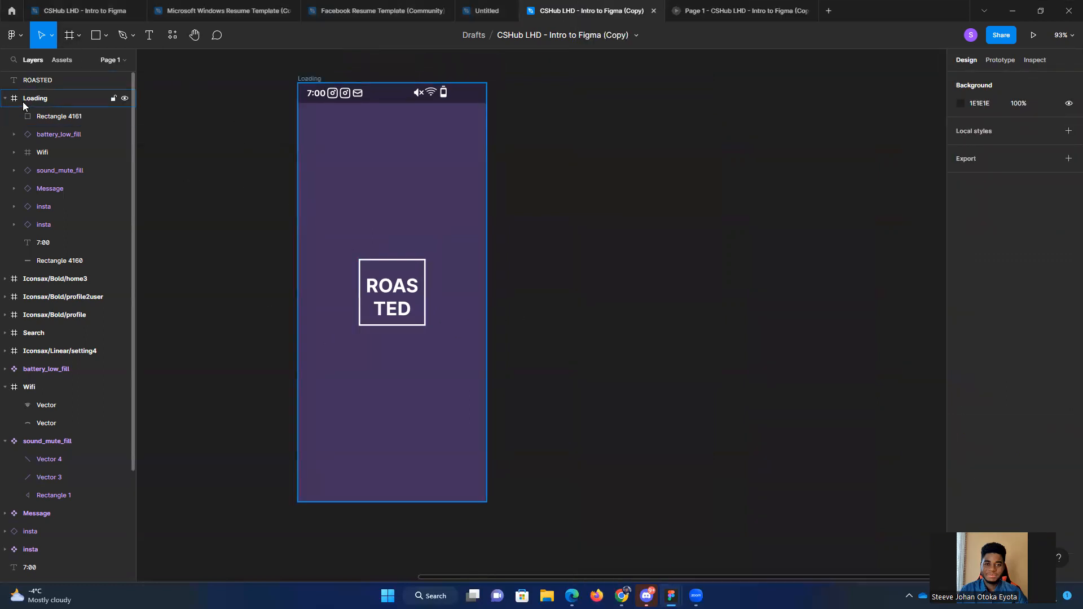
left_click_drag(542, 81, 573, 119)
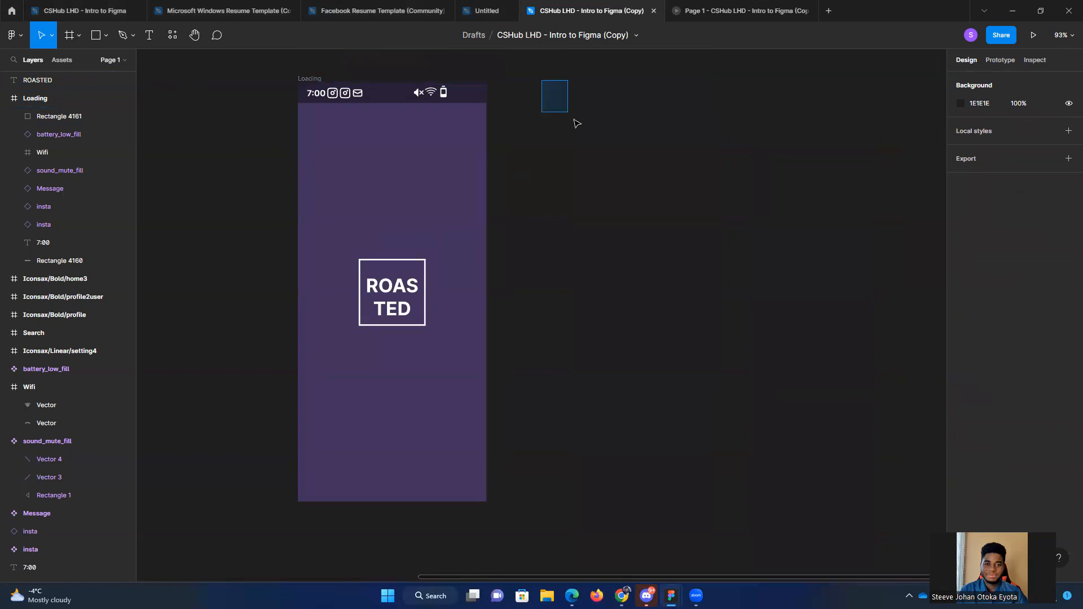
left_click(82, 36)
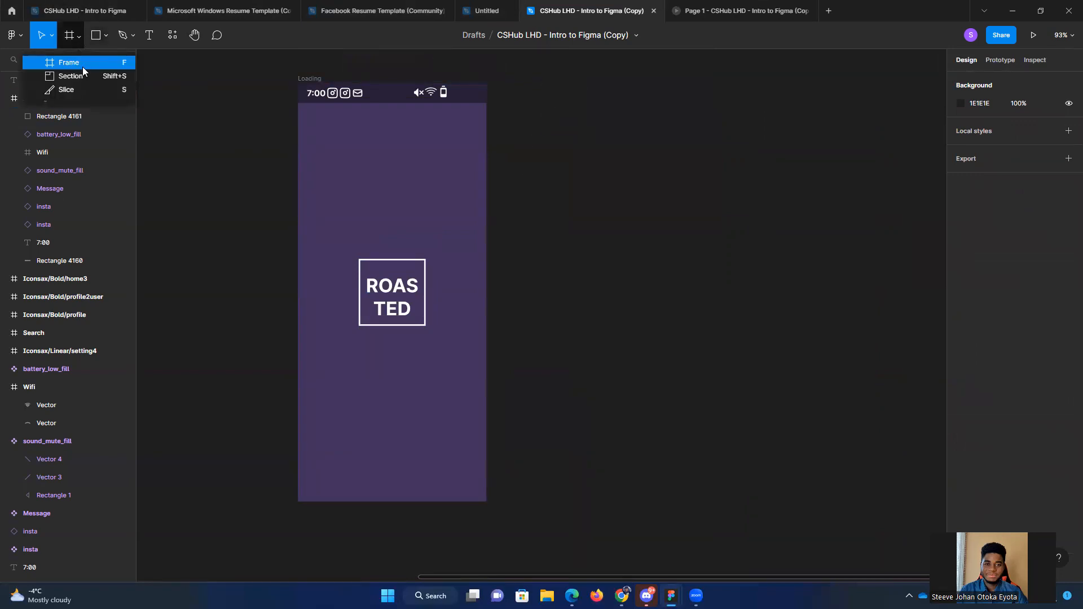
left_click(82, 66)
left_click_drag(591, 88, 793, 474)
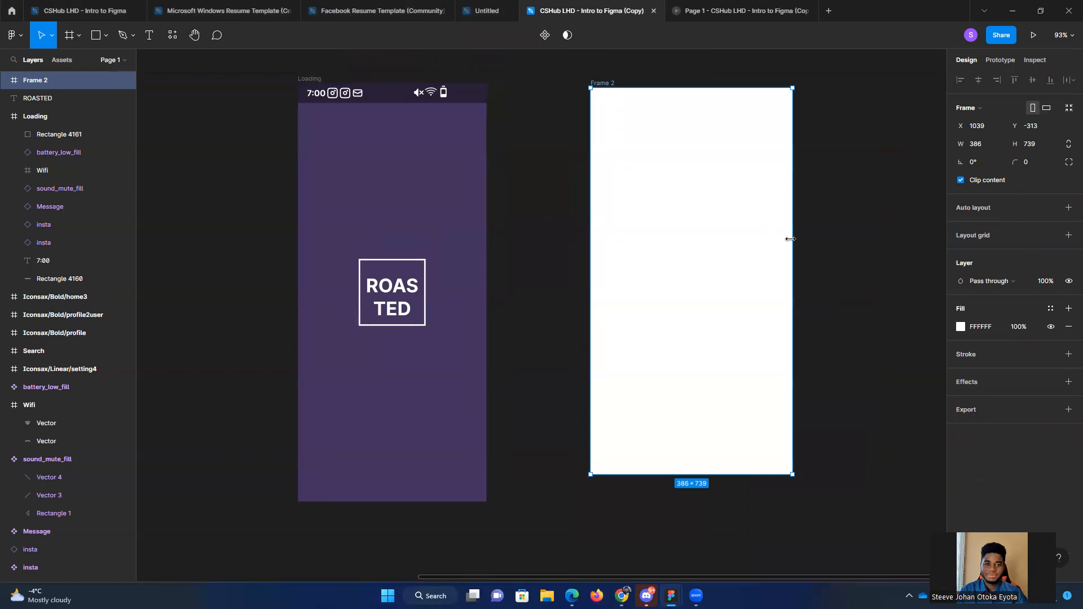
key("Delete")
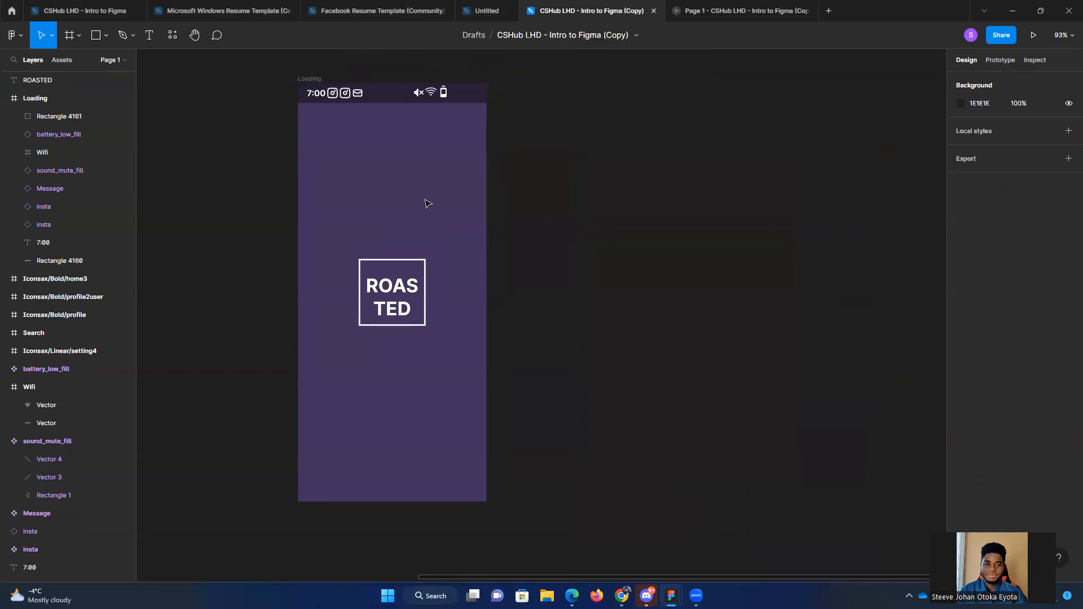
Step: Move the ROASTED text layer inside the Loading frame
left_click(18, 98)
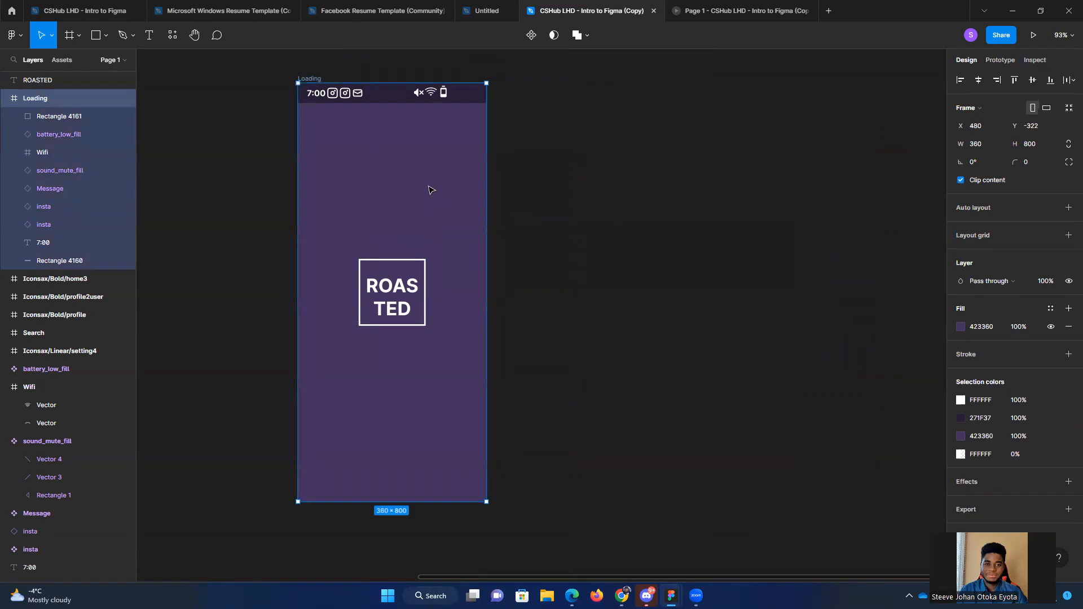
left_click(40, 82)
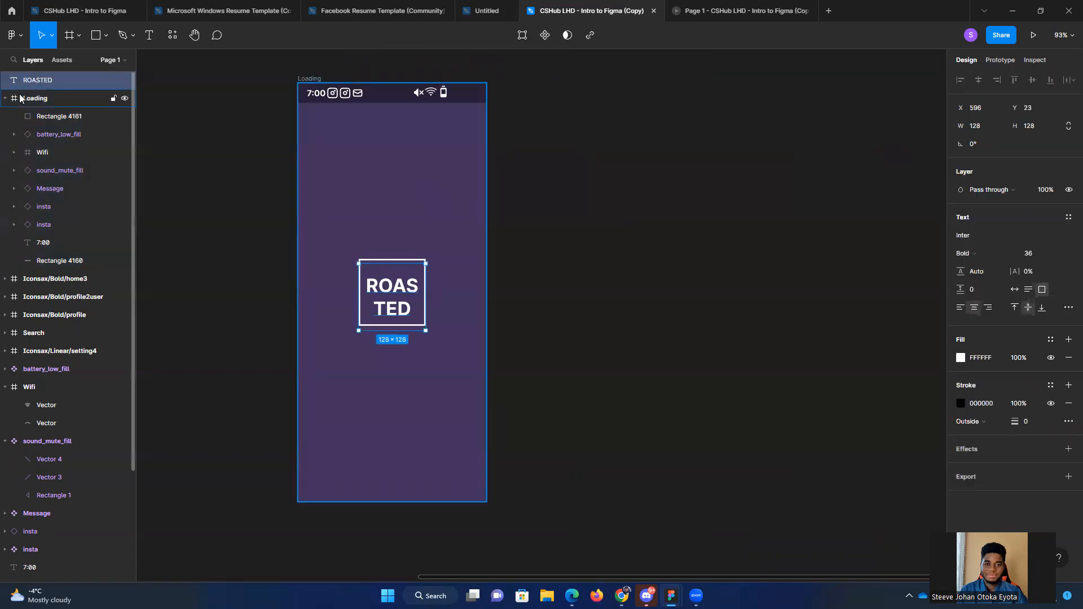
left_click_drag(42, 79, 59, 100)
Step: Duplicate the Loading frame with its contents and place the copy level to its right, at X 1010
left_click(77, 80)
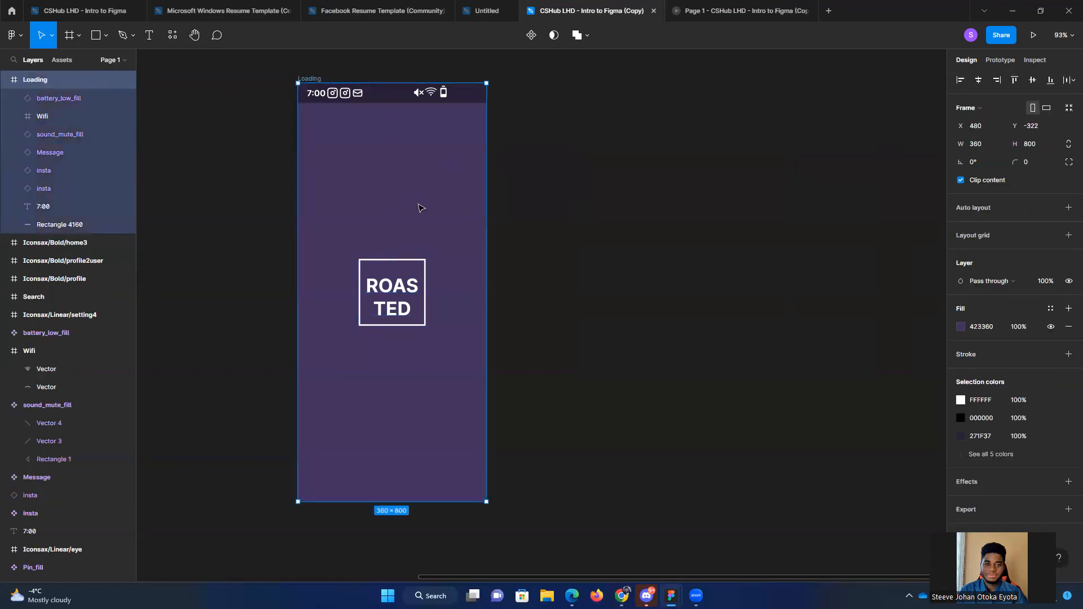
left_click_drag(451, 207, 689, 206)
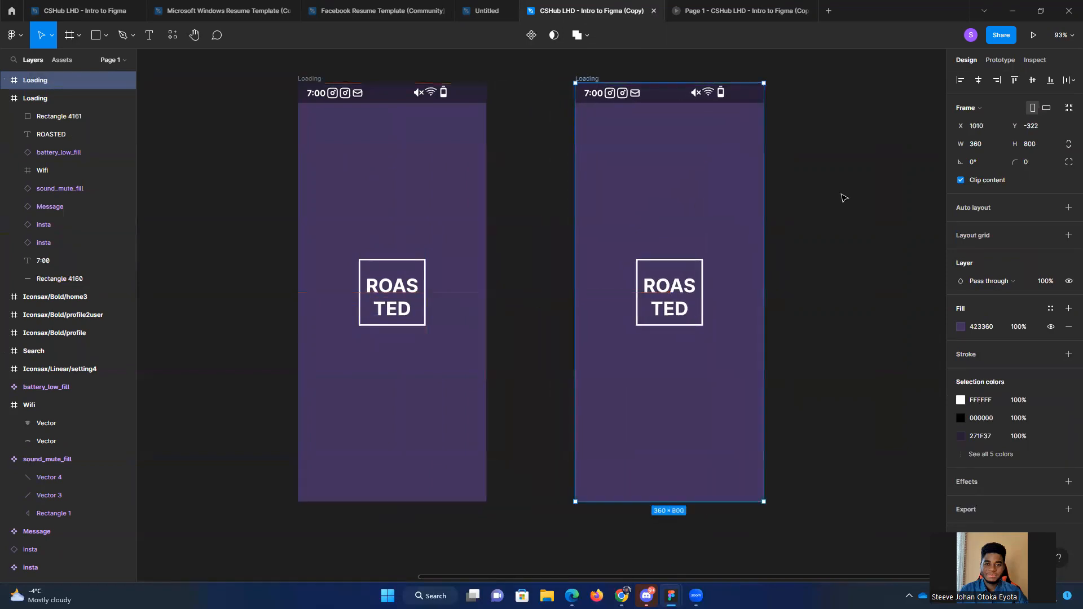
left_click(844, 198)
Step: Rename the duplicated Loading frame as Login
left_click_drag(858, 235, 761, 226)
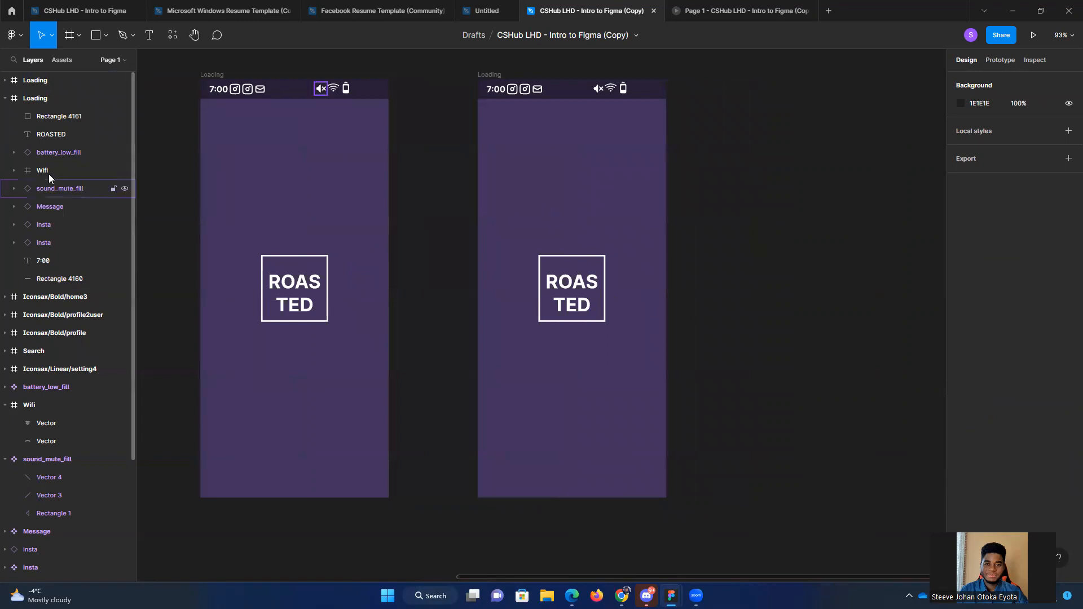
left_click(37, 82)
double_click(46, 79)
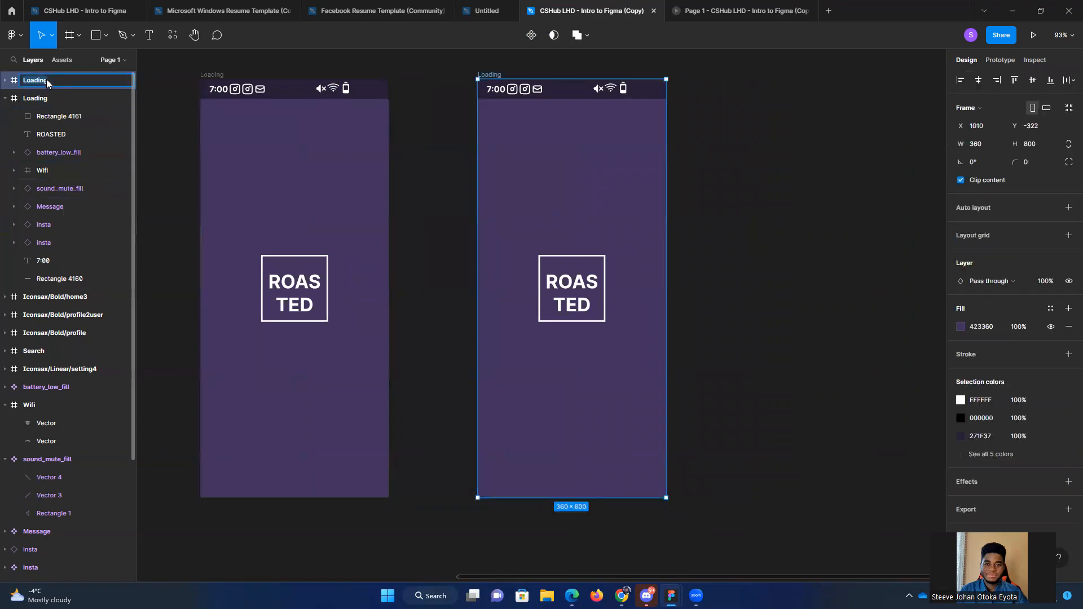
type("Login")
key("Return")
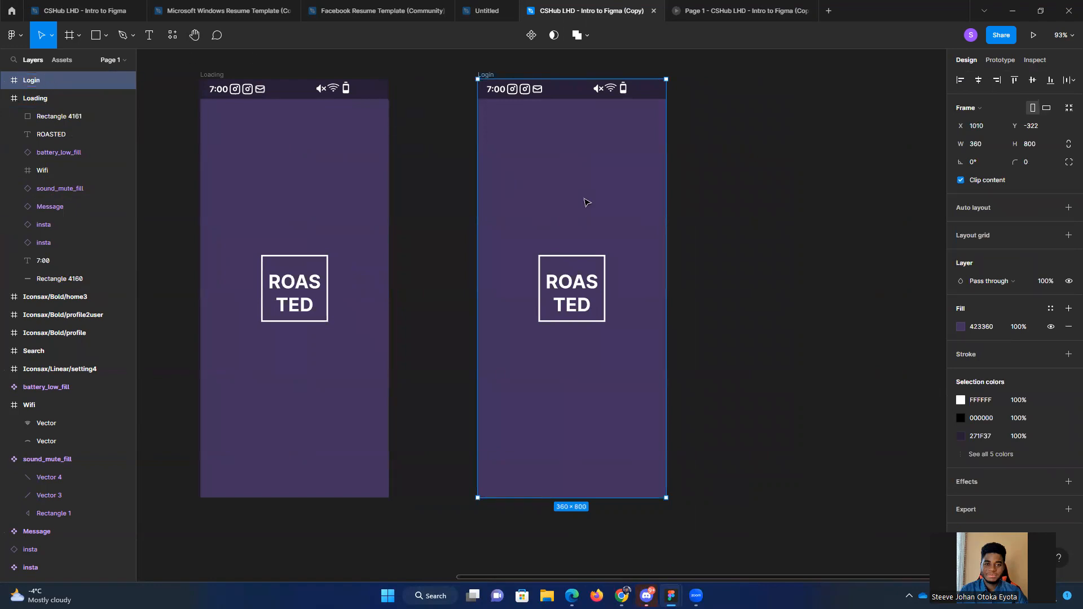
key("Escape")
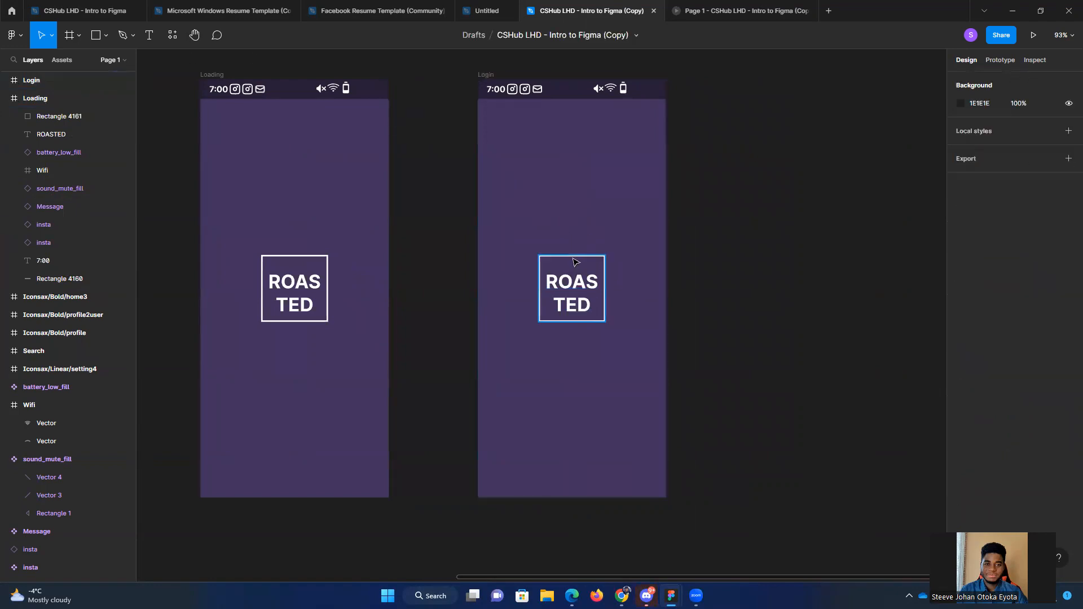
Step: Delete the outlined square and the ROASTED text from the Login frame
left_click(573, 255)
key("Delete")
left_click(573, 288)
key("Delete")
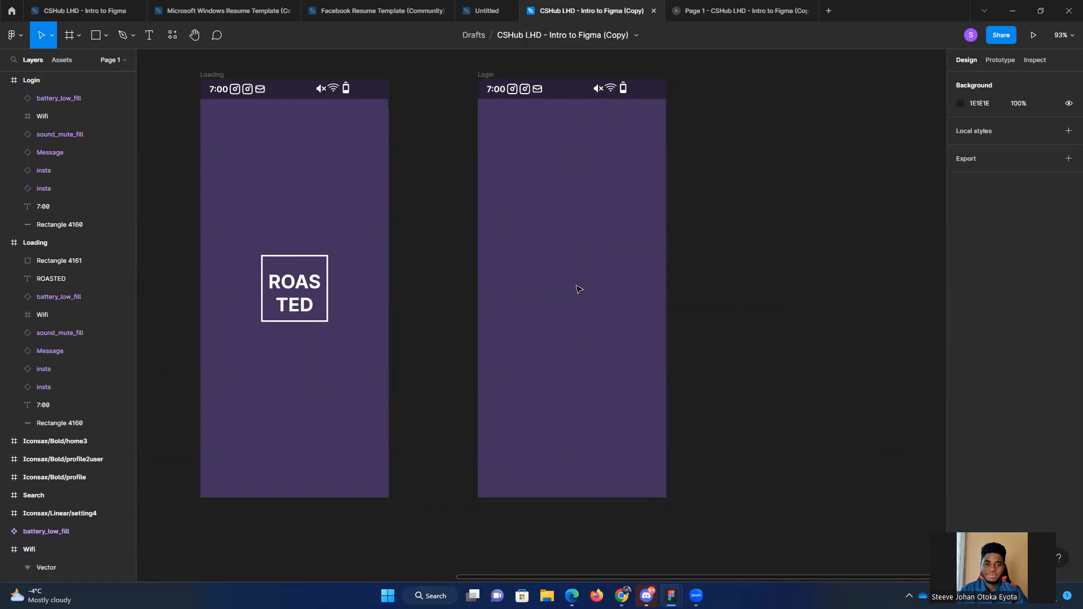
Step: Change the Login frame's background fill to light purple (CBBDE5)
left_click(566, 100)
left_click(806, 150)
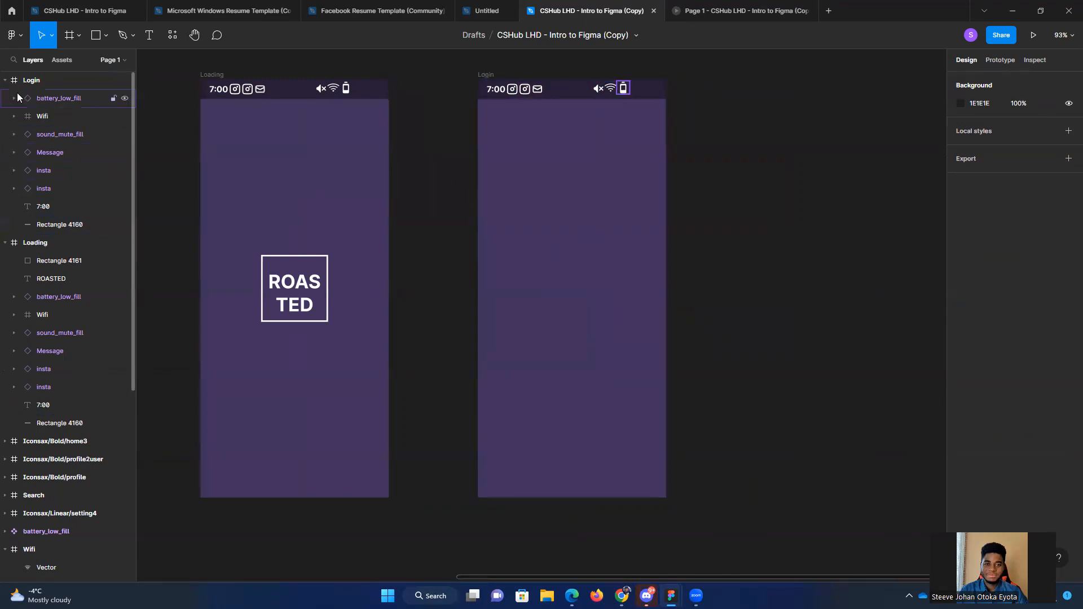
left_click(33, 81)
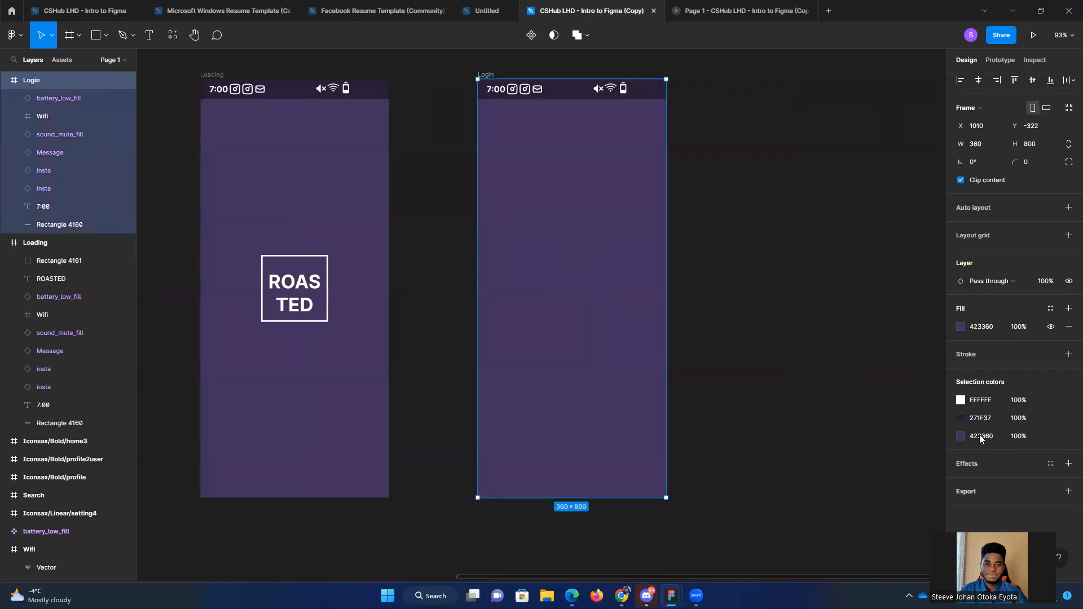
left_click(961, 436)
left_click_drag(874, 395, 835, 316)
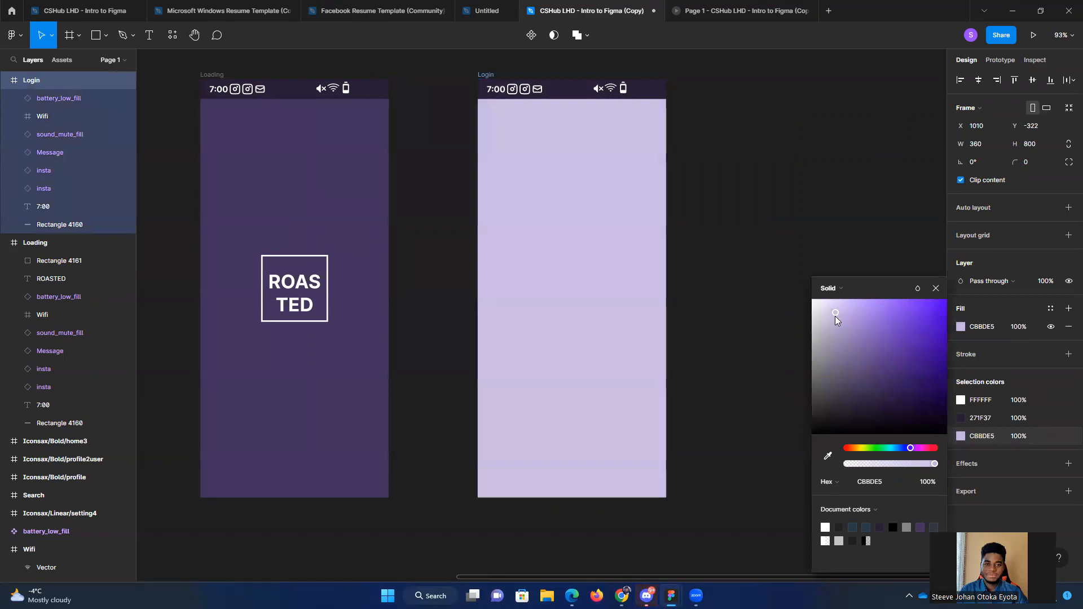
left_click(797, 145)
Step: Inspect the Password field, Log in button and sign-up text on the reference file's Login screen
left_click_drag(793, 287, 756, 269)
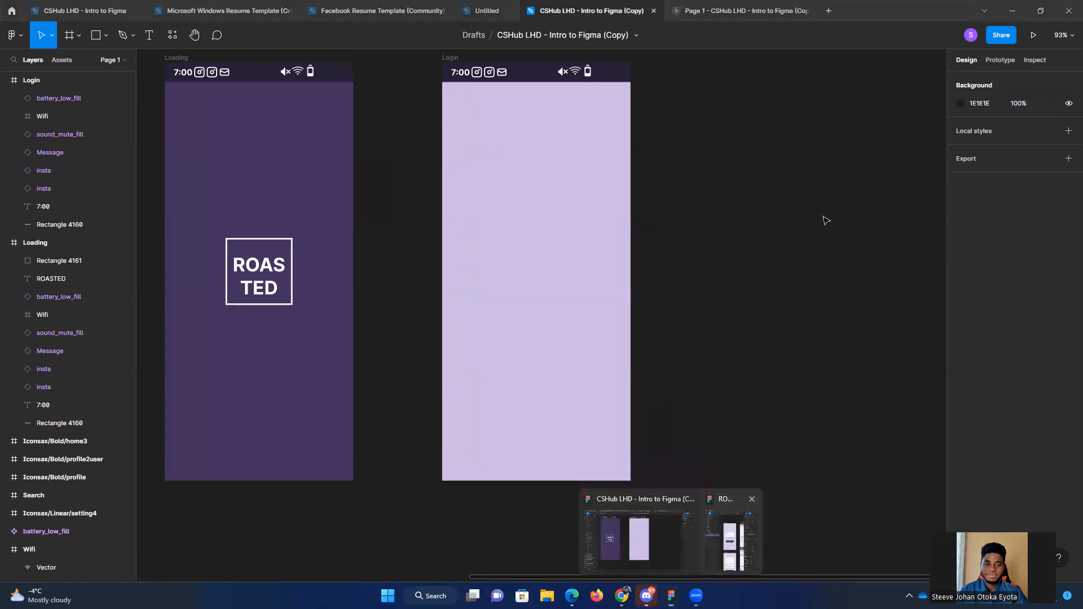
left_click(821, 249)
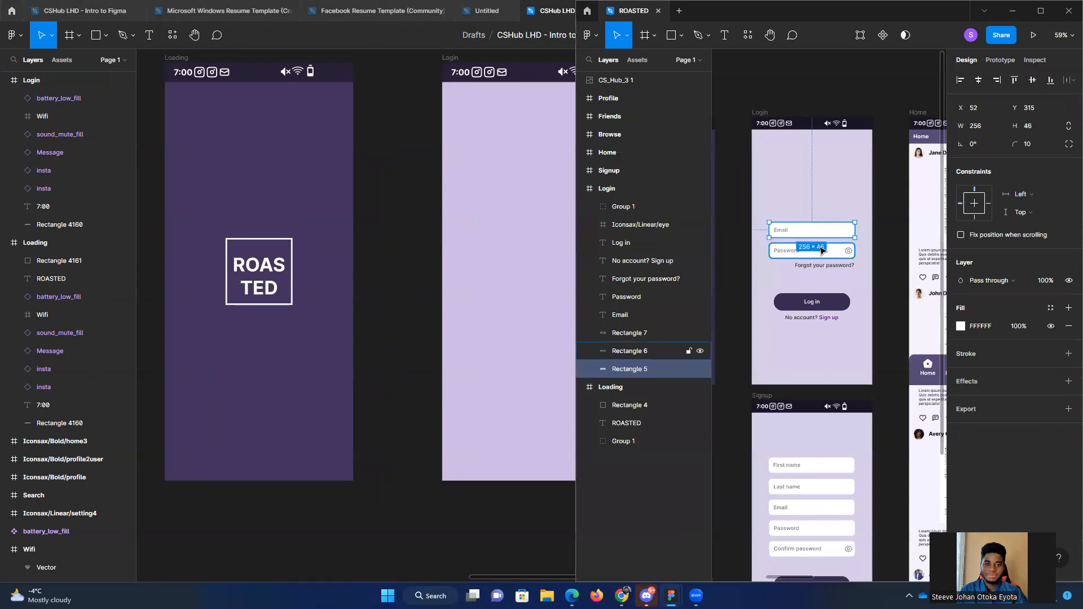
left_click(836, 308)
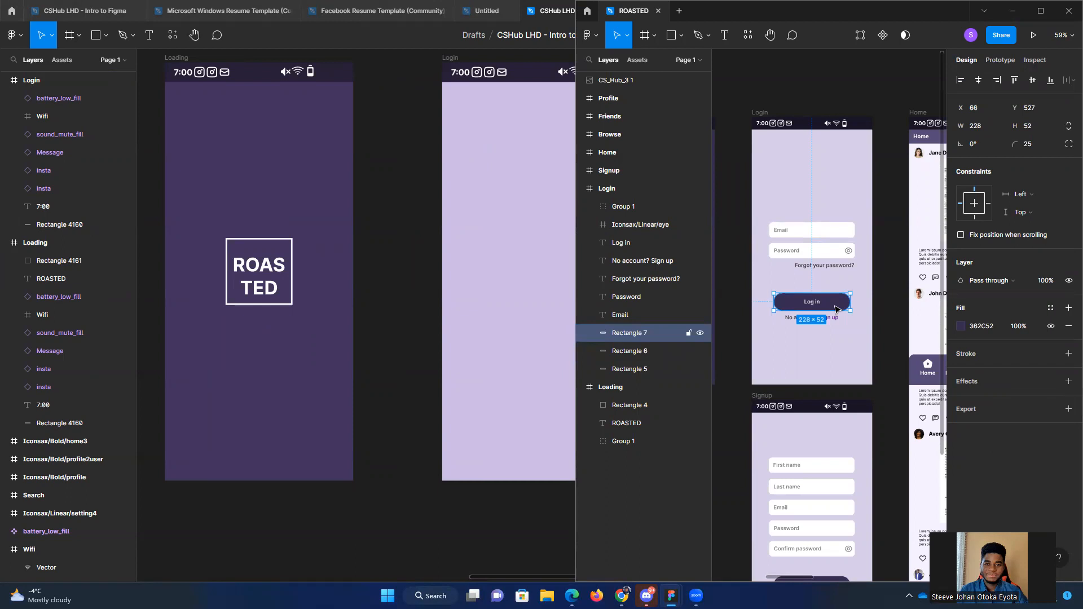
left_click(834, 336)
left_click(835, 319)
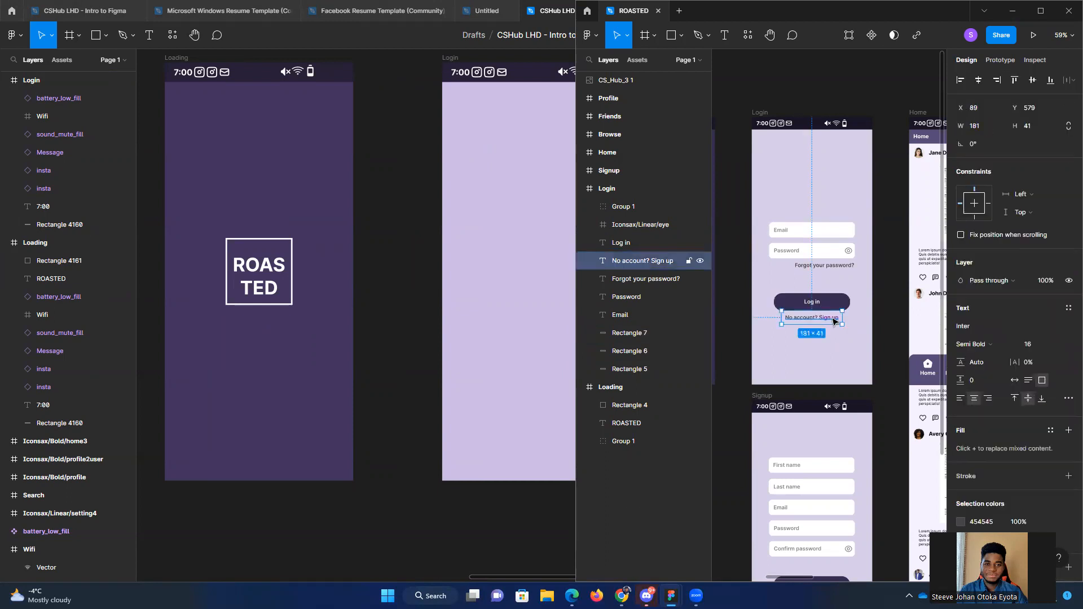
left_click(845, 329)
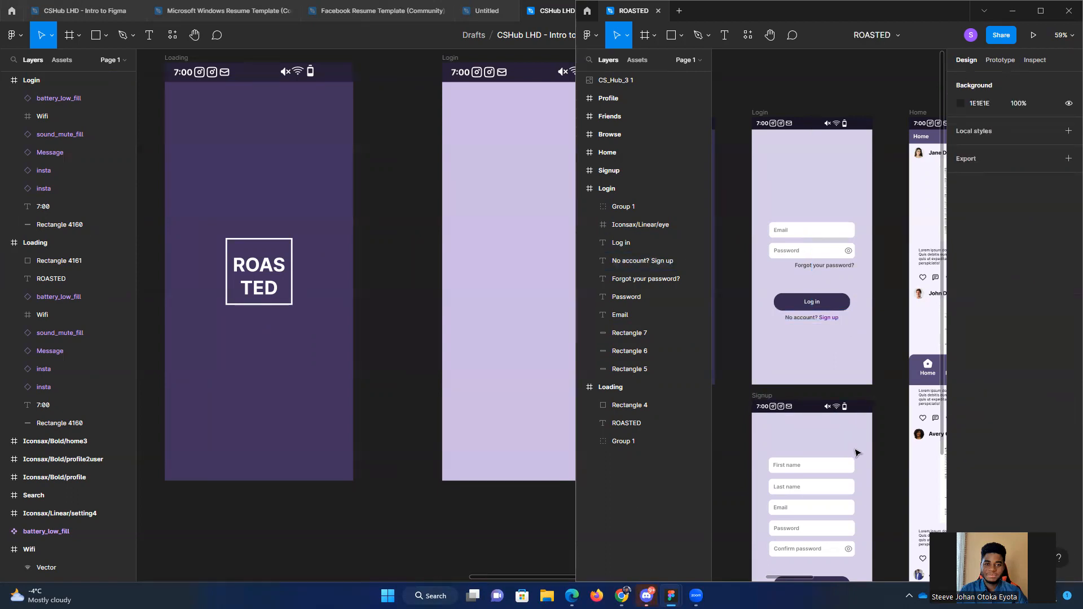
scroll(849, 451, "down", 2)
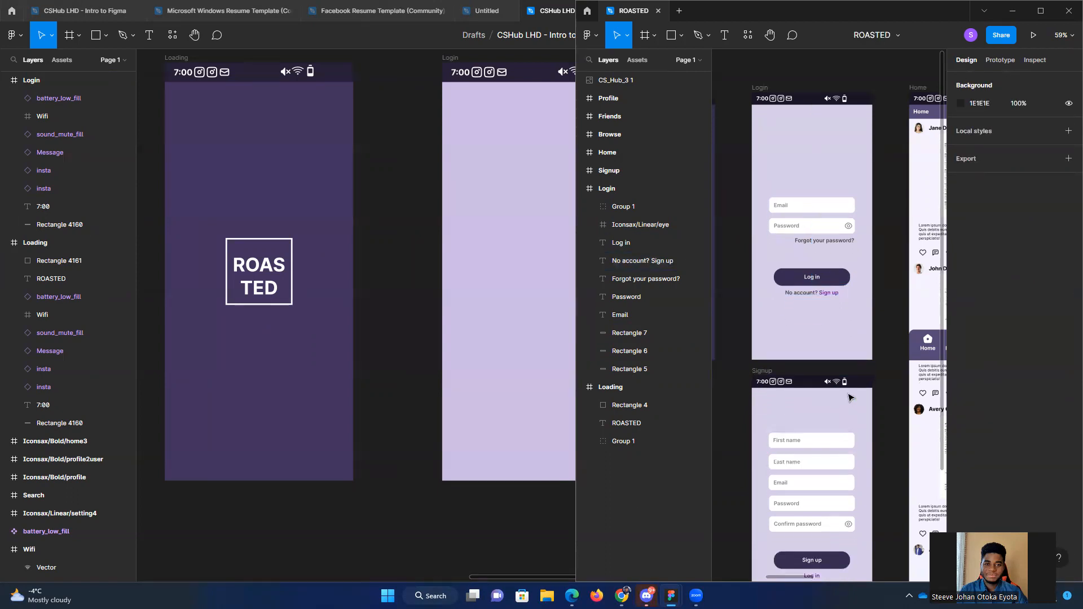
Step: Return to the working file and draw a rectangle about 231 × 67 in the upper half of the Login frame
left_click(423, 286)
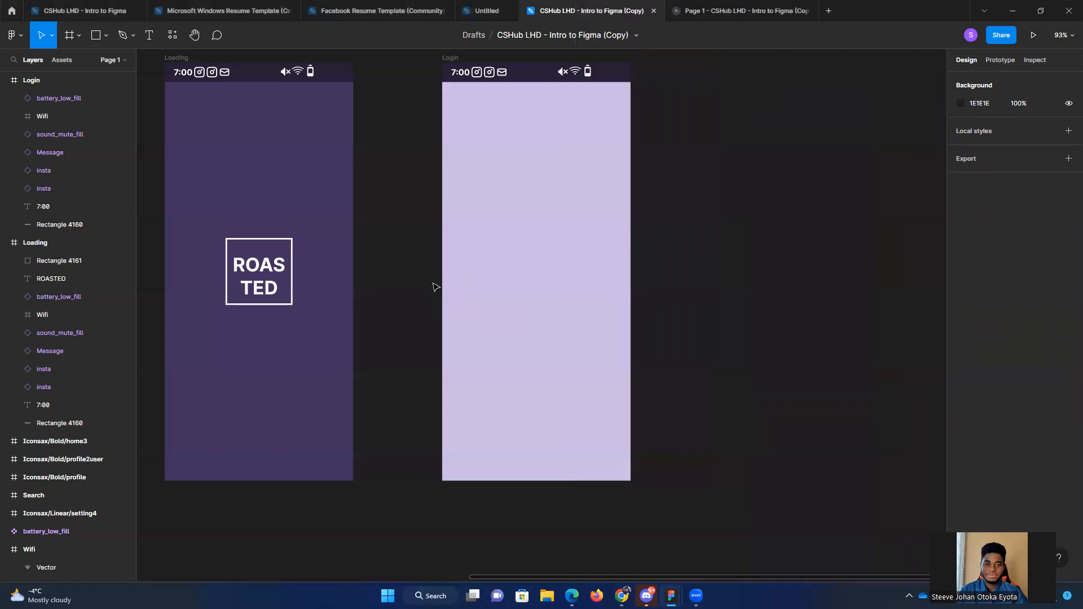
left_click(106, 37)
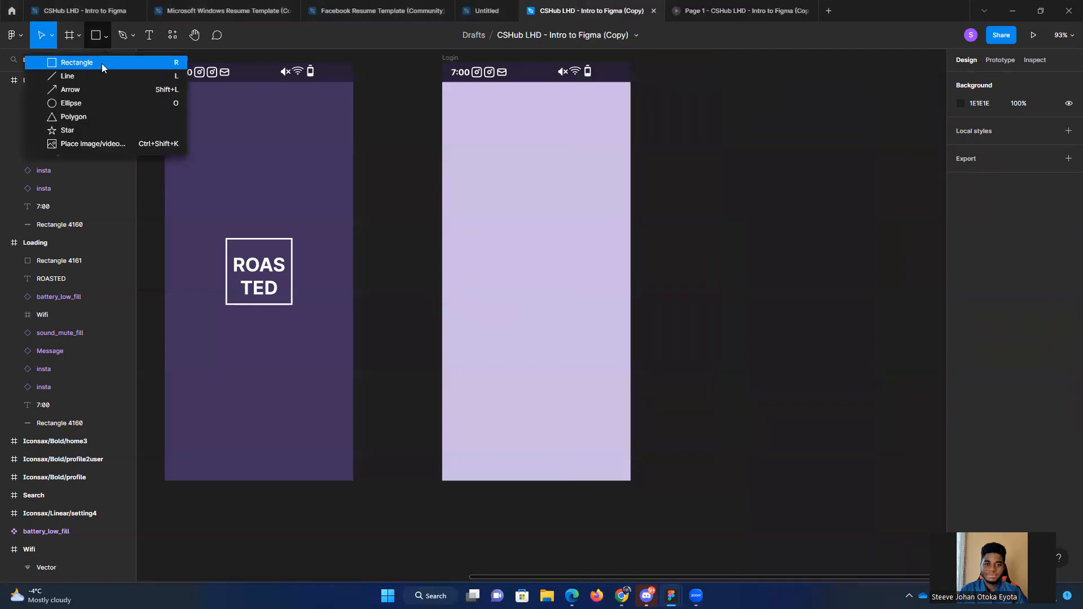
left_click(101, 64)
left_click_drag(477, 202, 598, 237)
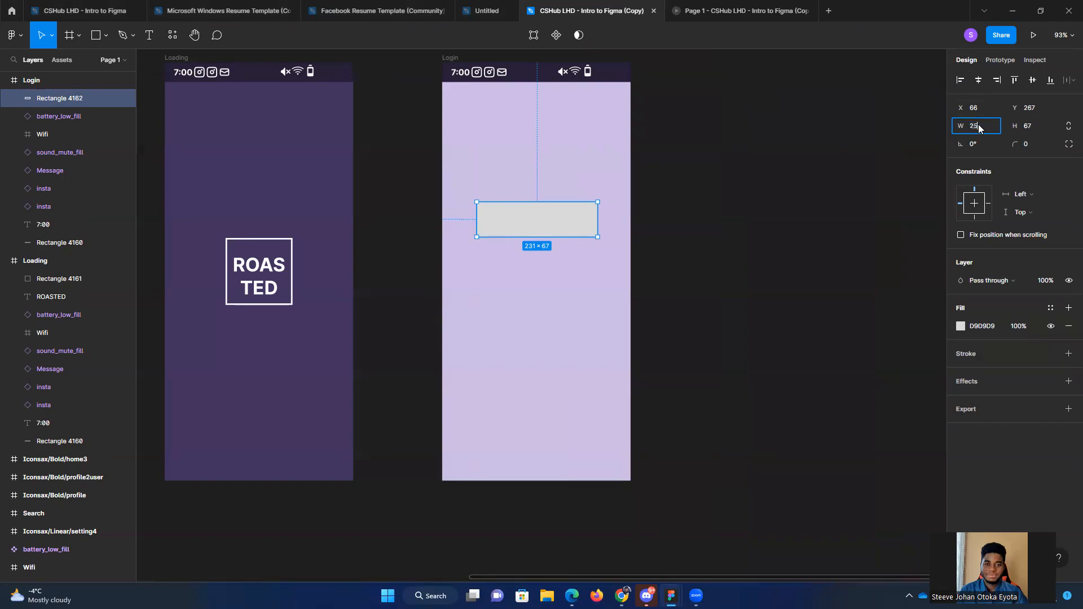
Step: Set the new rectangle's width to 252 and its height to 64
key("Return")
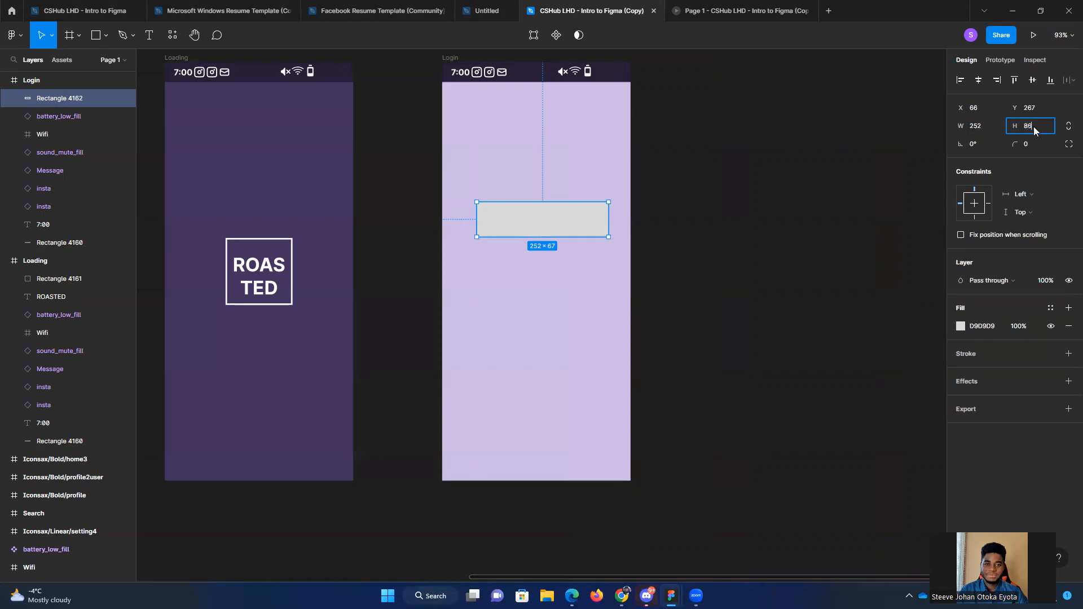
left_click(1034, 126)
type("86")
key("Return")
left_click(1042, 129)
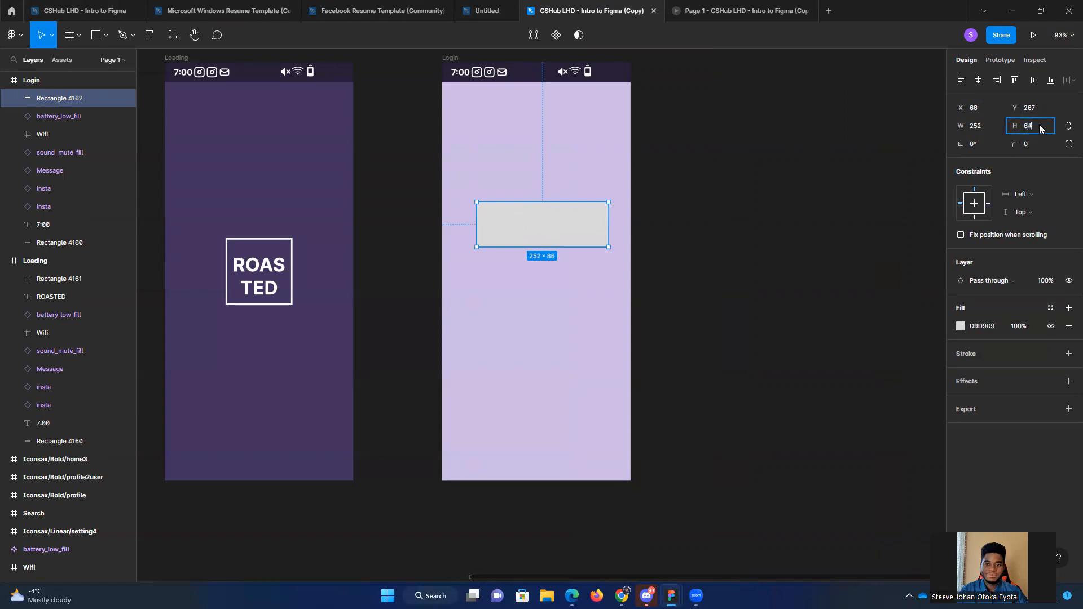
key("Return")
Step: Center the rectangle horizontally in the Login frame, placing it at X 54, Y 265
mouse_move(537, 224)
left_mouse_down()
mouse_move(522, 224)
mouse_move(527, 235)
mouse_move(529, 220)
left_mouse_up()
left_click(725, 215)
left_click(564, 220)
left_click(741, 221)
left_click(549, 227)
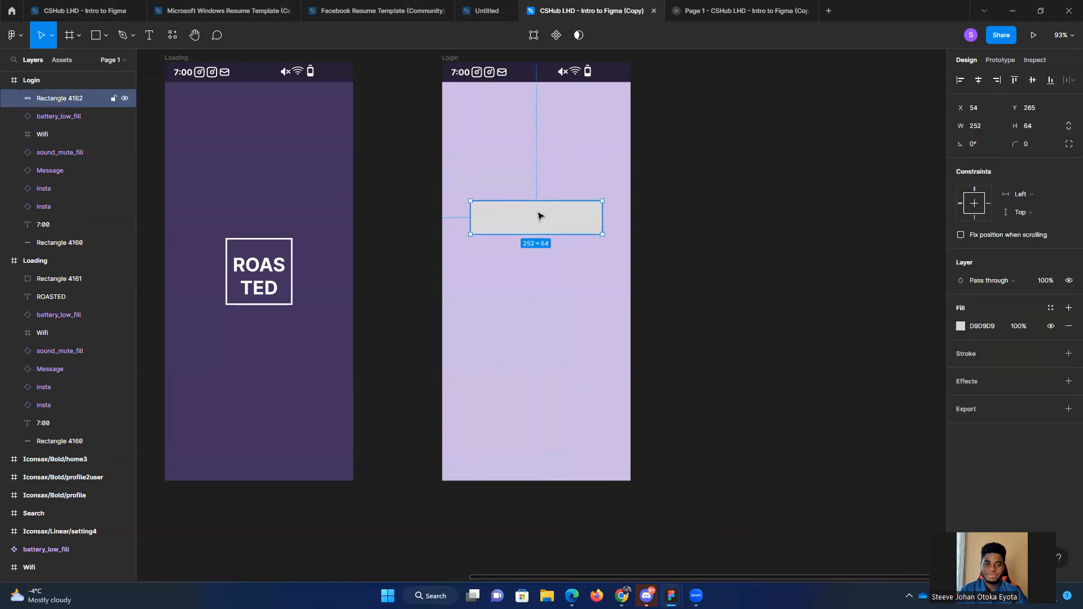
left_click(728, 243)
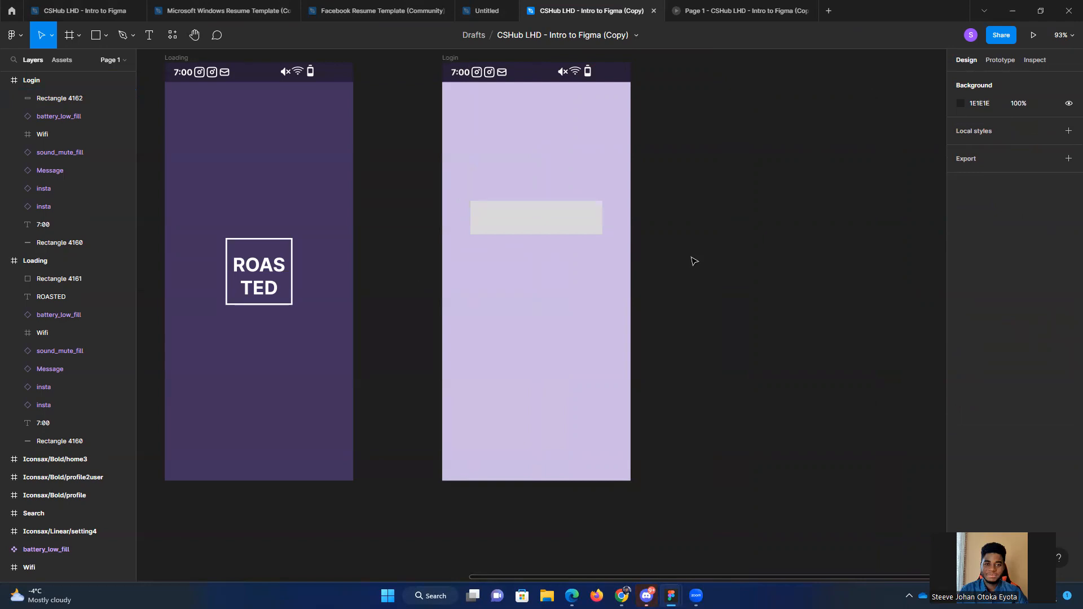
Step: Examine the reference Login screen's input fields up close to compare their shape with the new rectangle, and return to the working file
scroll(643, 364, "up", 1)
scroll(541, 296, "up", 3)
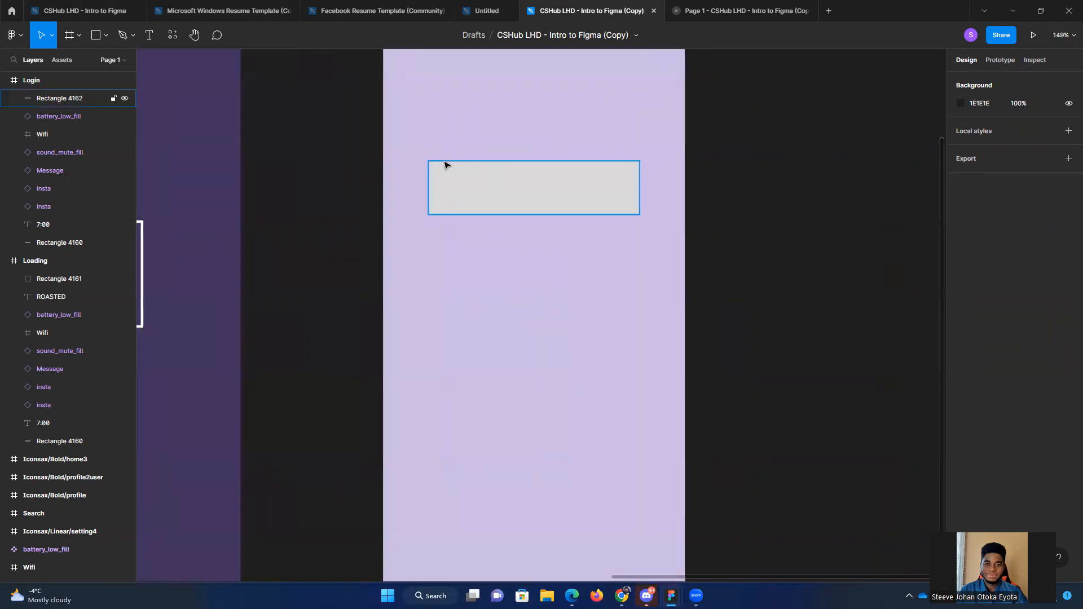
mouse_move(671, 596)
left_click(728, 537)
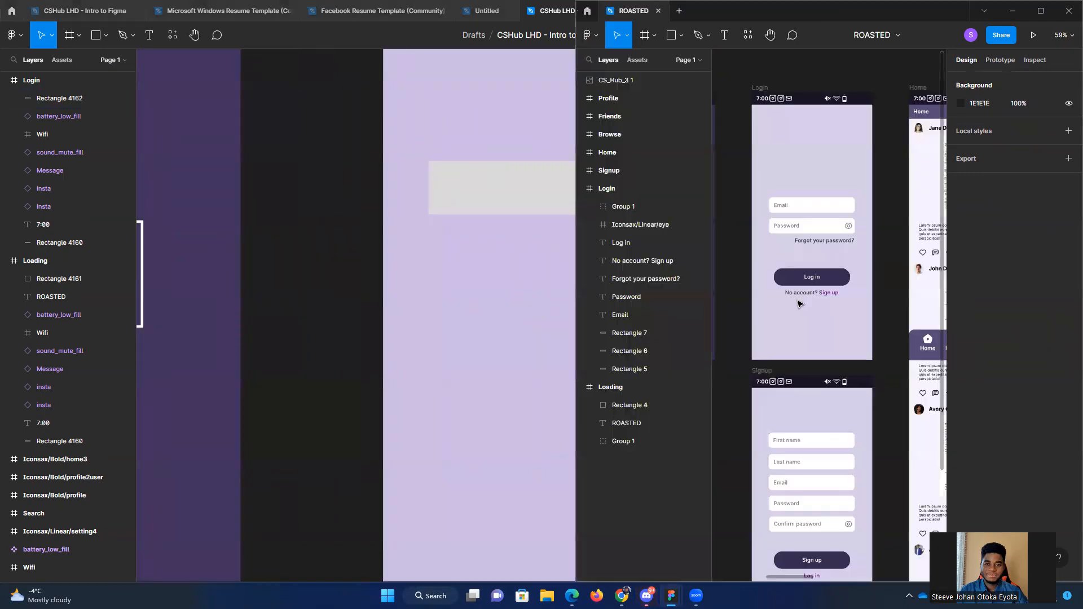
scroll(805, 208, "up", 5, "ctrl")
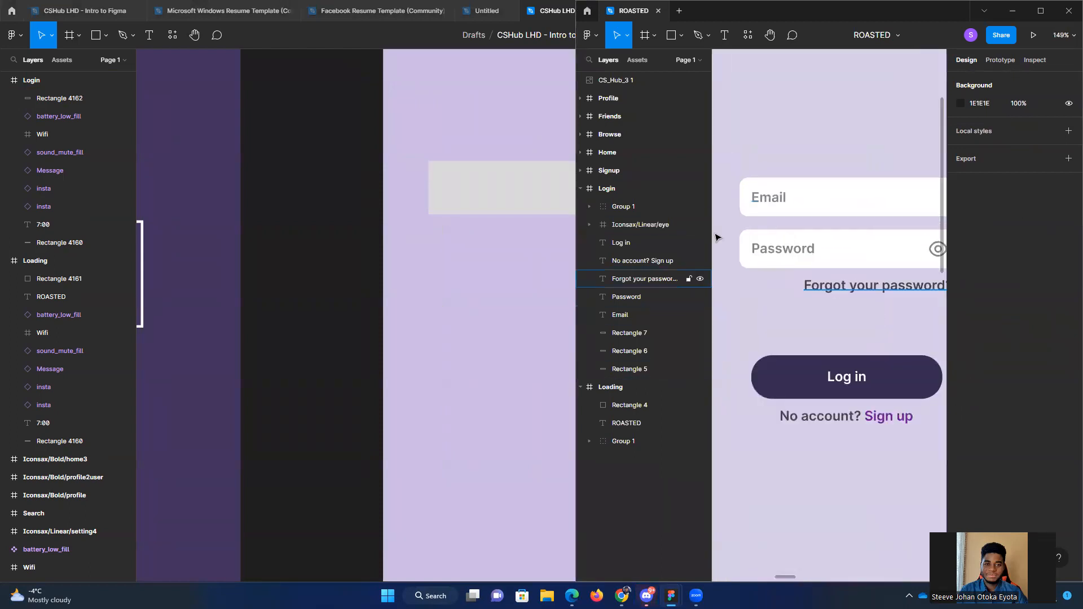
left_click(330, 306)
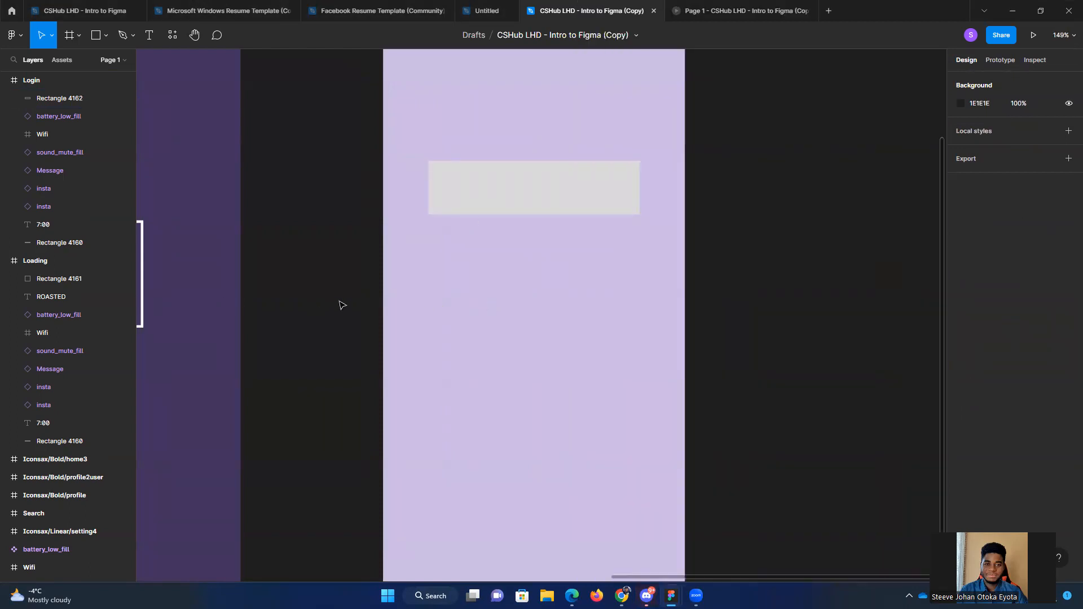
Step: Round the corners of the grey rectangle in the Login frame with a radius of 10
scroll(412, 269, "right", 3)
scroll(411, 270, "up", 2)
left_click(476, 246)
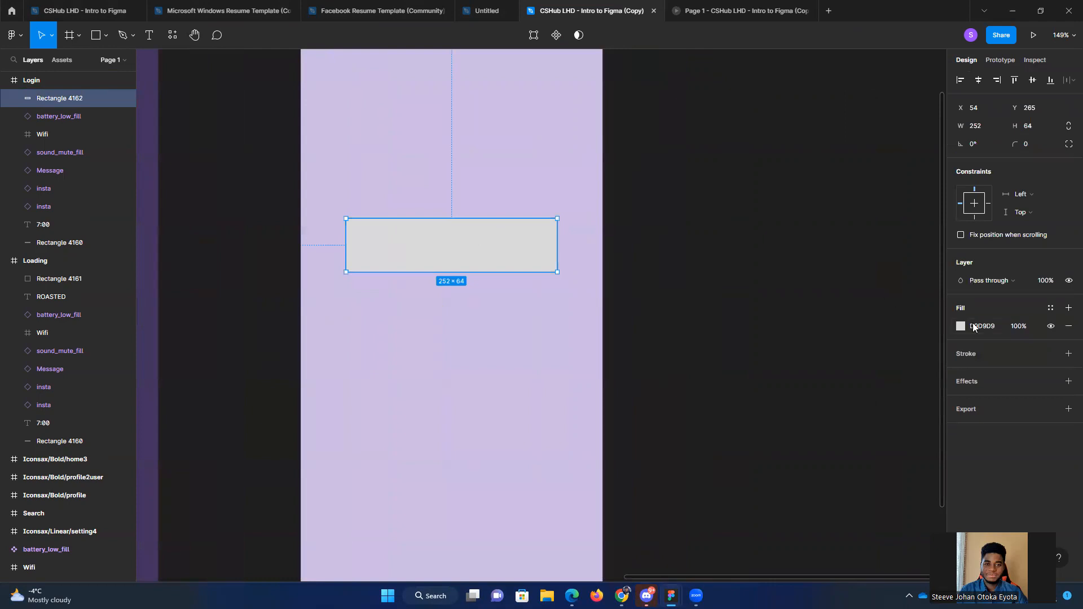
left_click(1032, 148)
type("10")
key("Return")
left_click(697, 257)
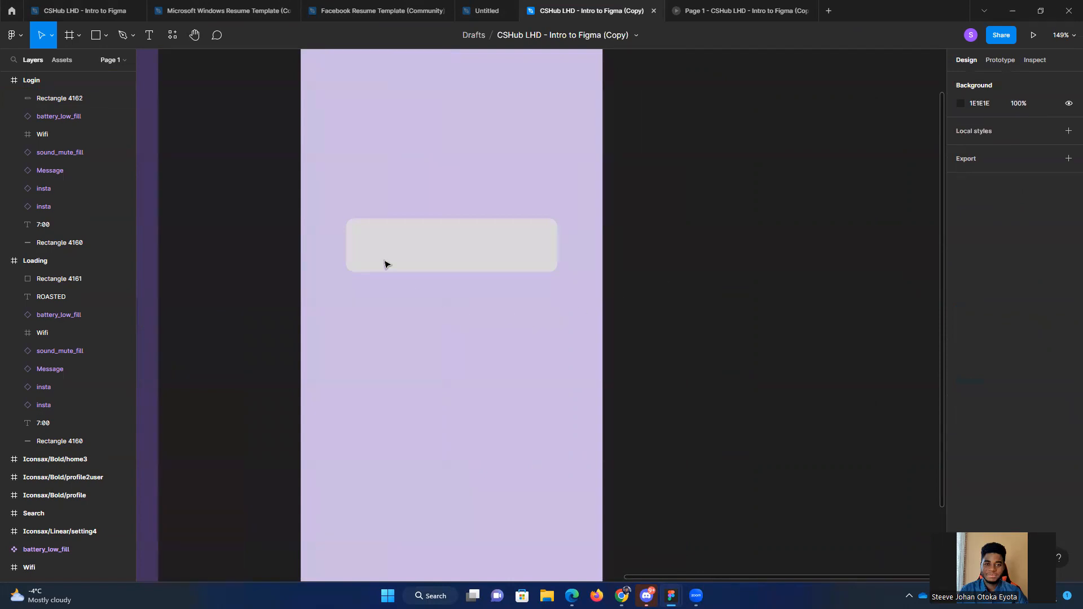
Step: Change the rounded rectangle's fill to white (FFFFFF)
scroll(382, 280, "up", 5)
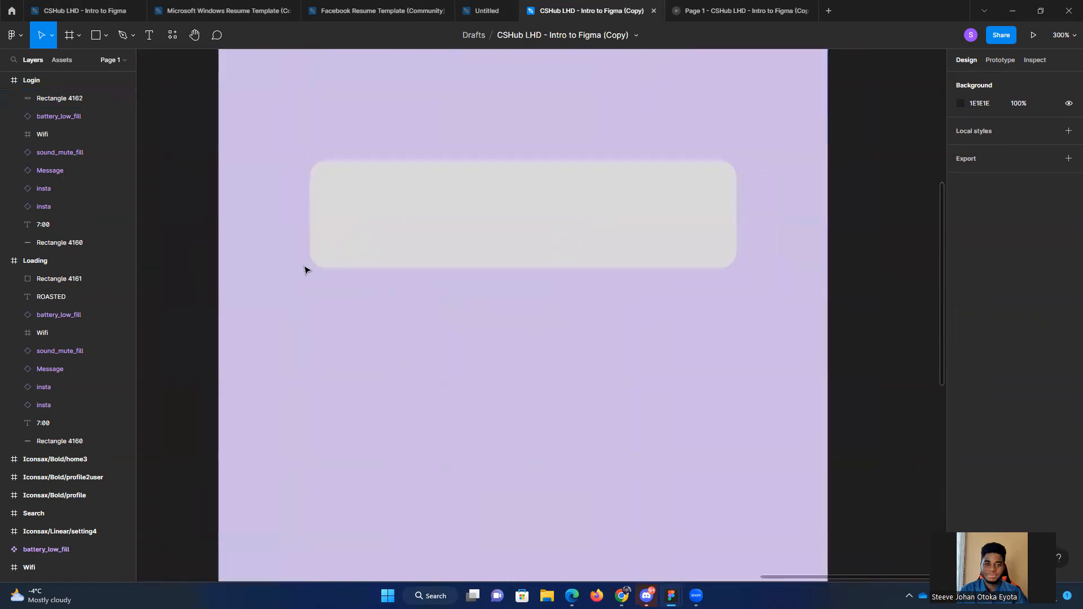
left_click(487, 240)
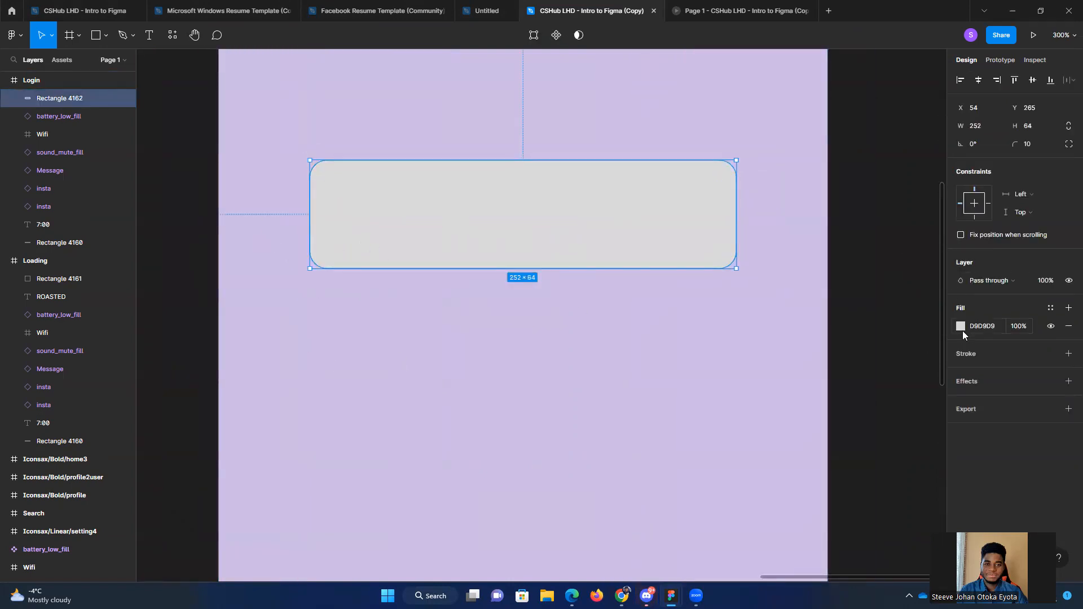
left_click(961, 326)
left_click_drag(832, 307, 790, 290)
left_click(711, 372)
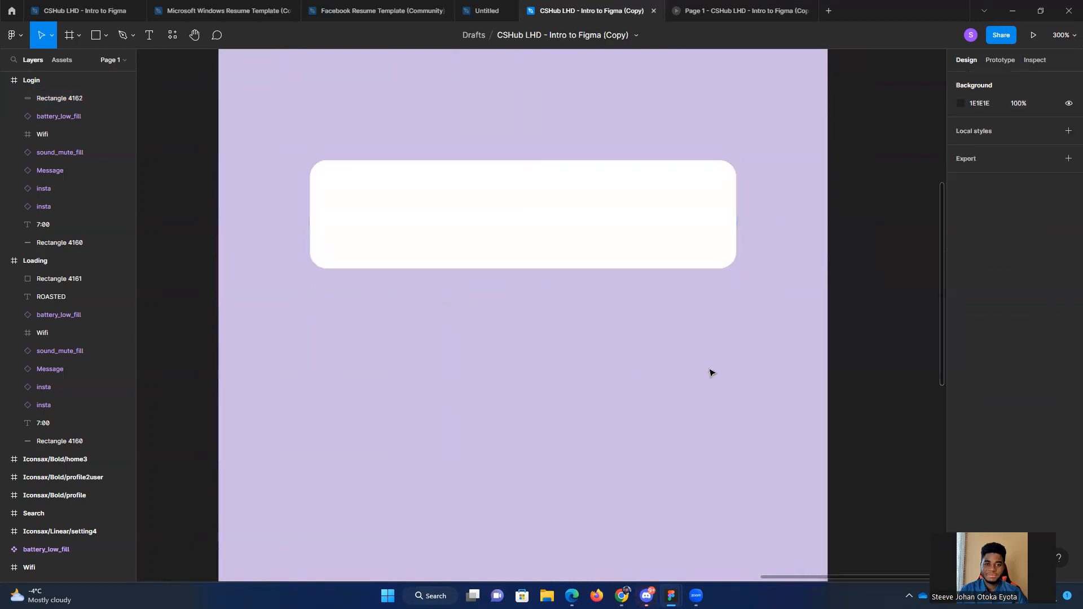
Step: Add a text box about 112 × 35 inside the left part of the white rectangle, reading "Email"
scroll(713, 377, "down", 3)
scroll(732, 414, "right", 2)
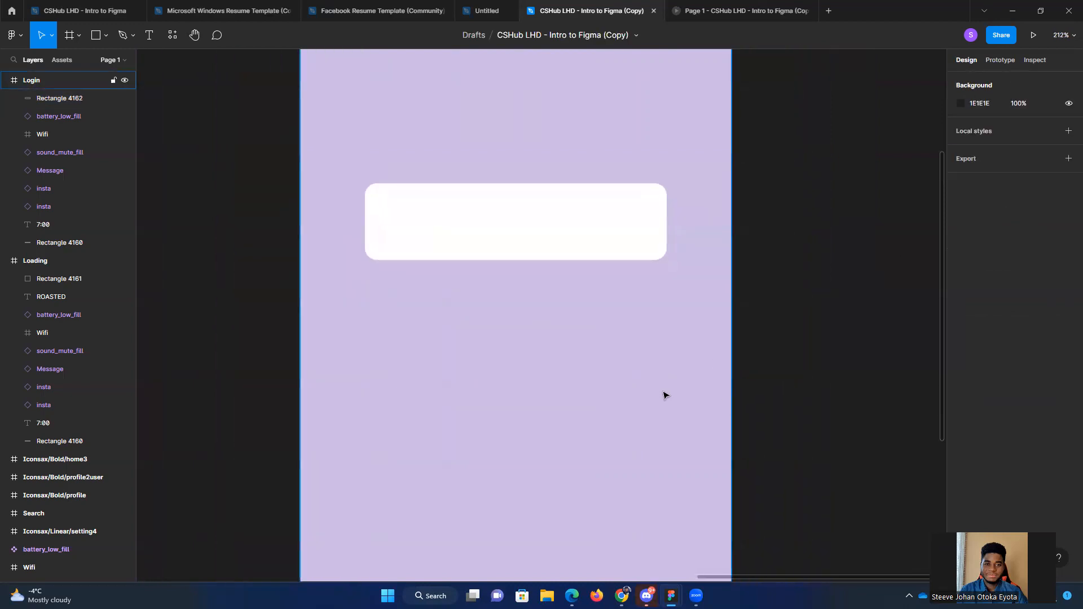
scroll(628, 393, "down", 5)
left_click_drag(610, 421, 588, 351)
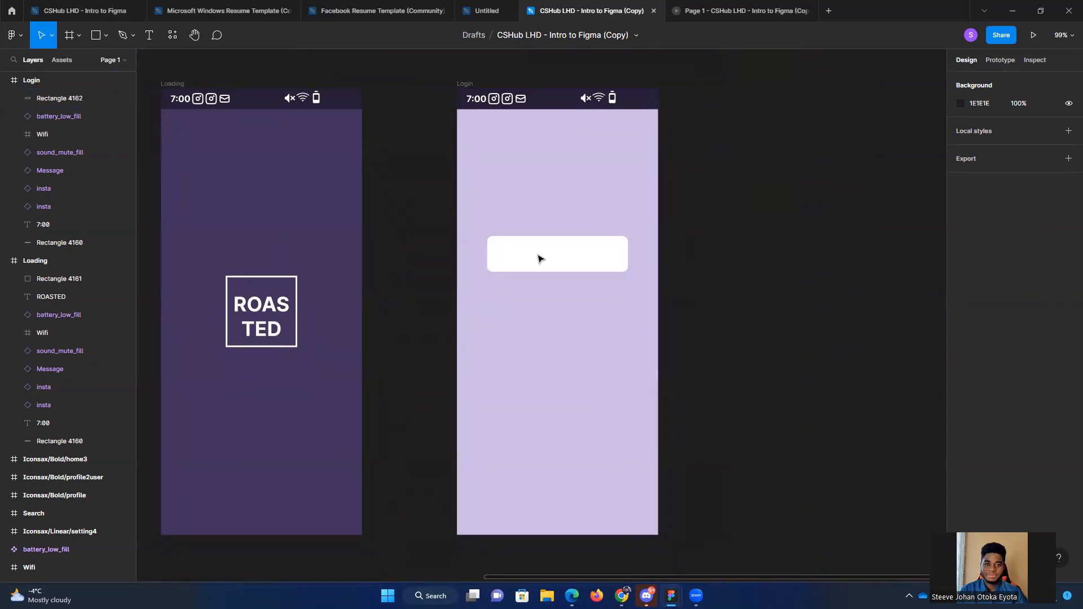
scroll(536, 344, "up", 2)
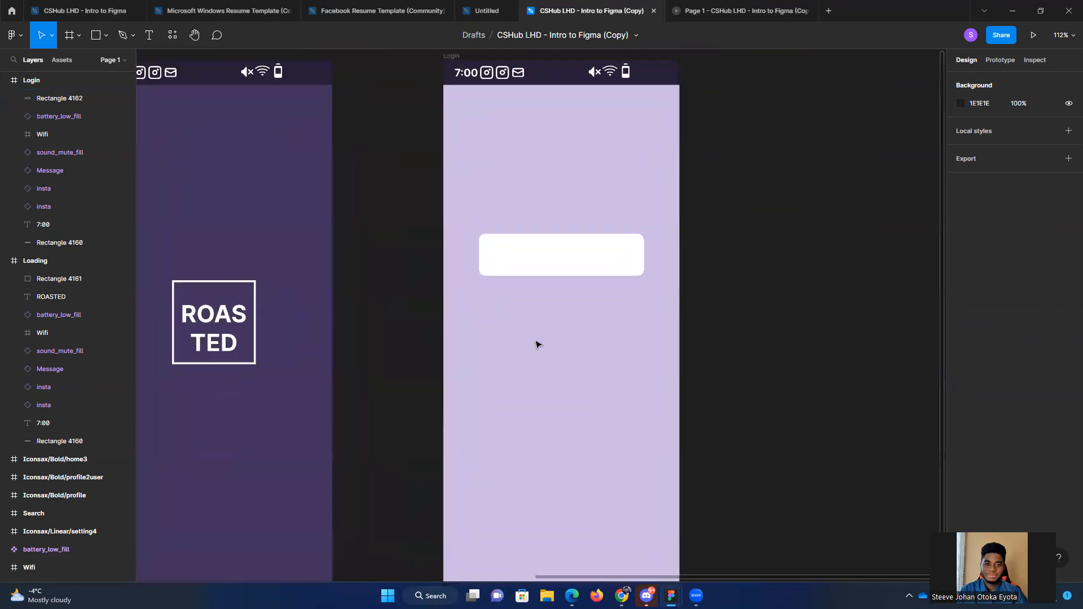
scroll(527, 321, "up", 2)
left_click(515, 236)
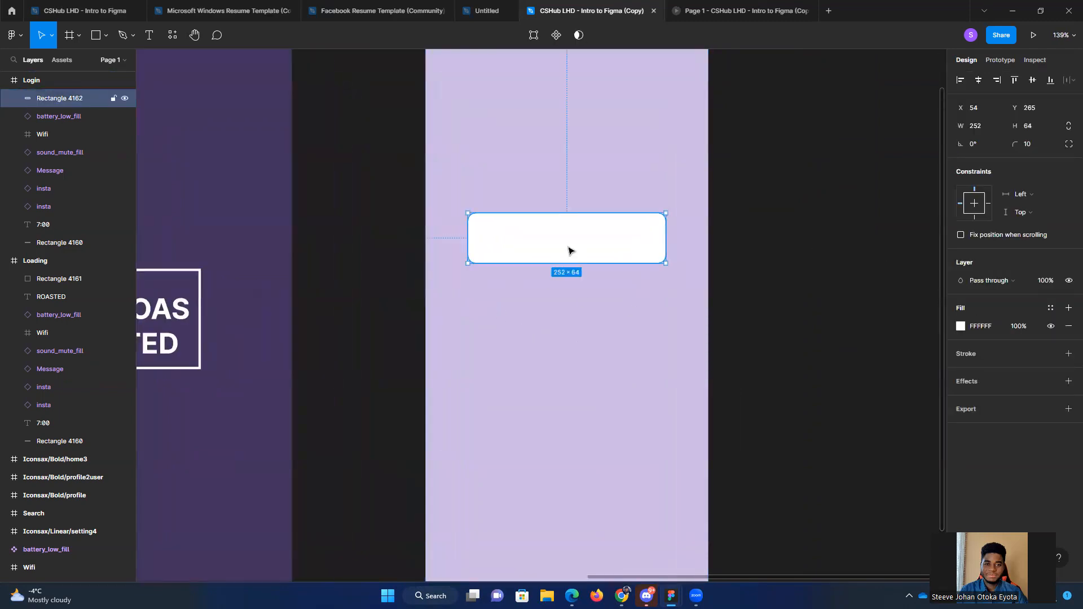
left_click(150, 41)
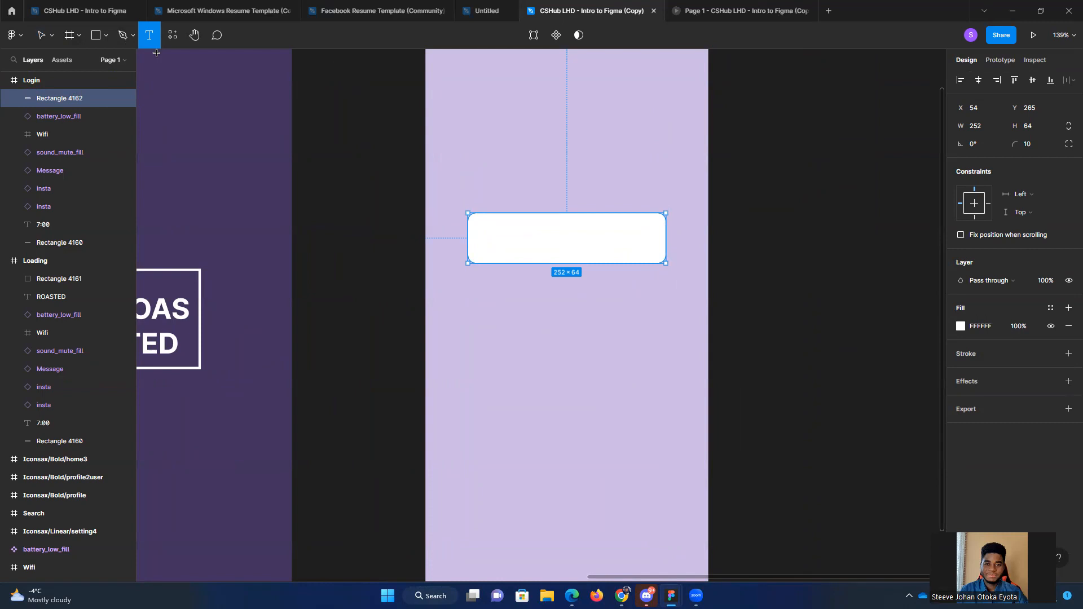
left_click(484, 229)
left_click_drag(494, 249, 571, 253)
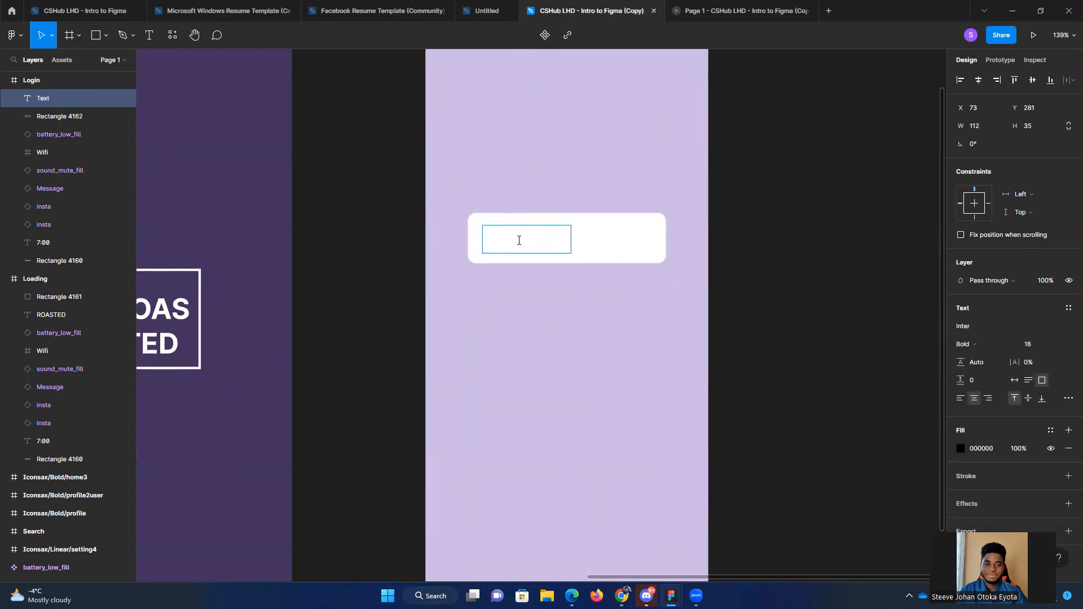
type("Email")
Step: Align the Email text left and vertically centered within its box, and move the box to X 68, Y 280
left_click(960, 398)
double_click(495, 233)
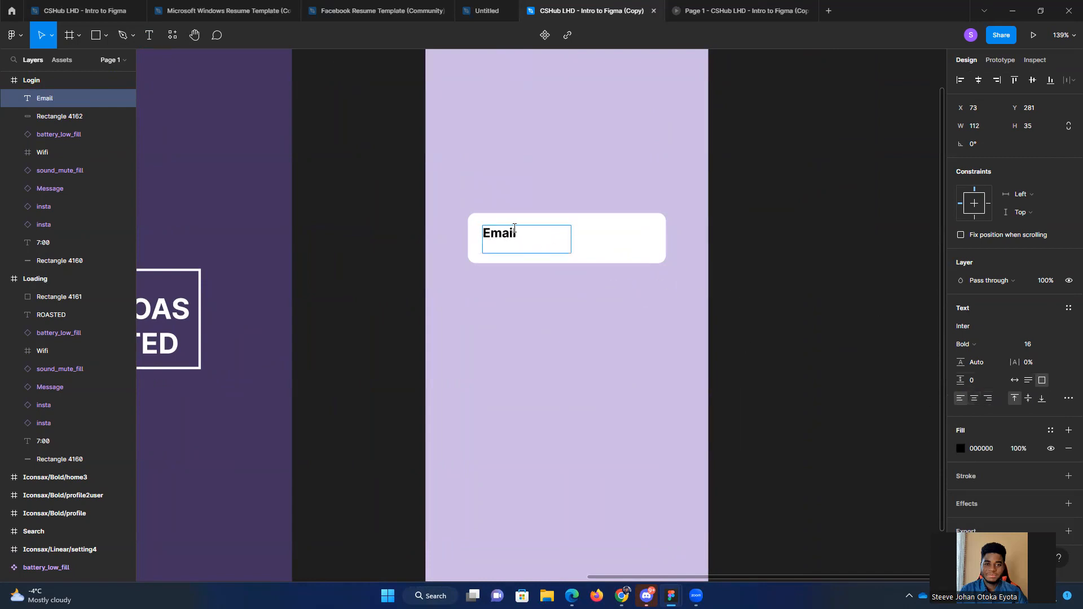
left_click(1028, 399)
double_click(497, 239)
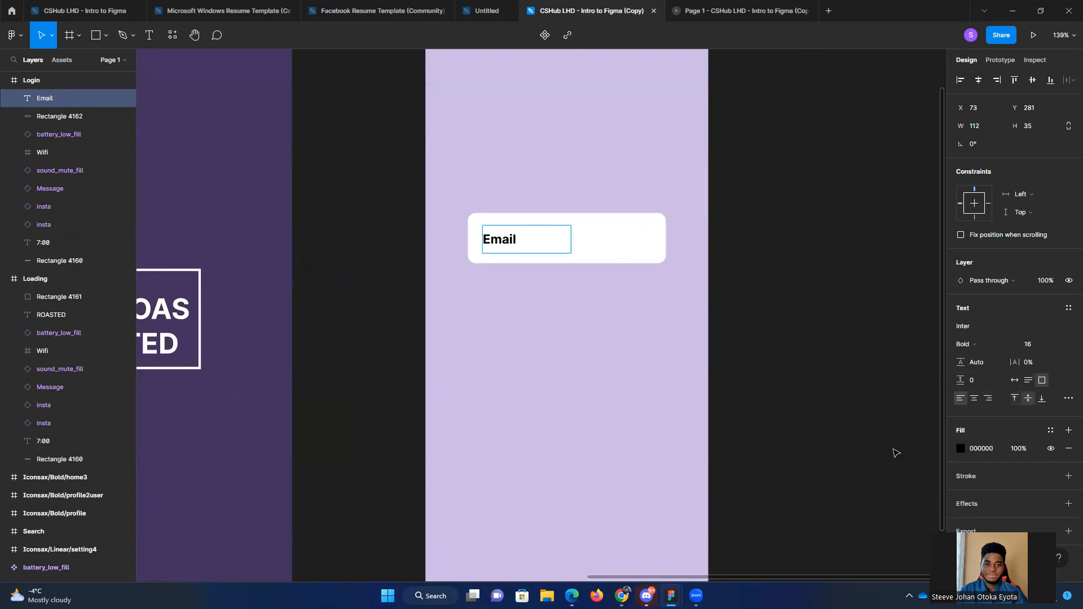
key("Escape")
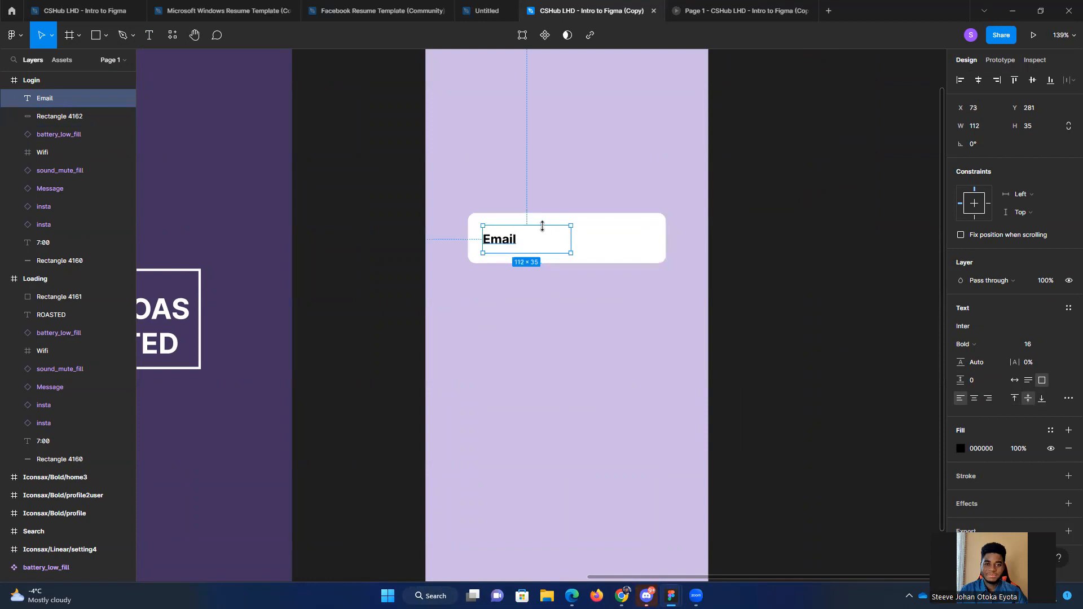
left_click(551, 299)
left_click_drag(505, 251, 502, 243)
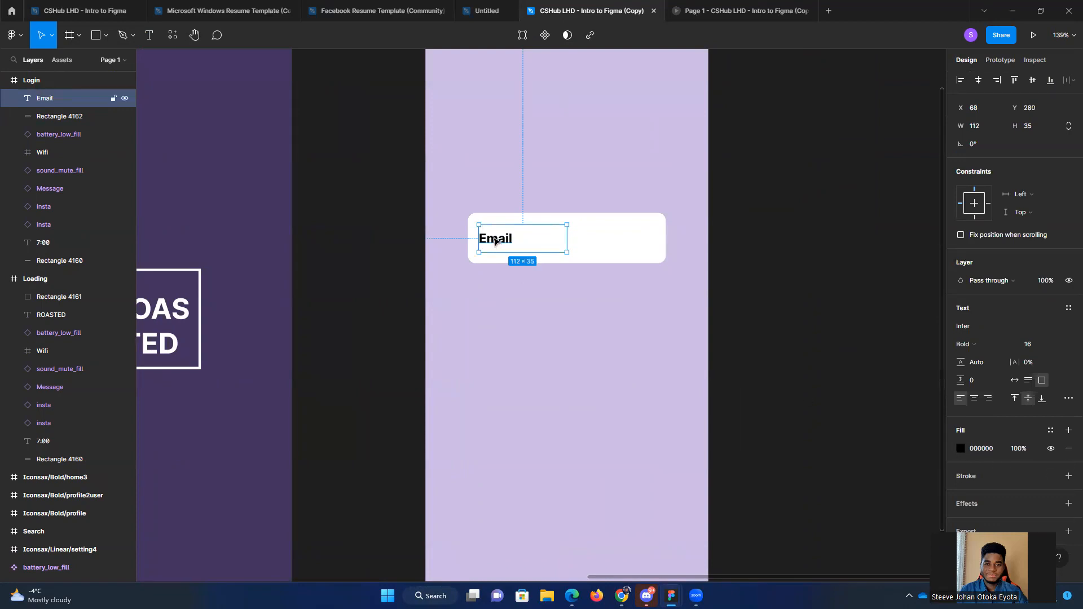
Step: Recolor the Email text from black to the medium grey 6C6C6C
double_click(494, 239)
left_click(963, 449)
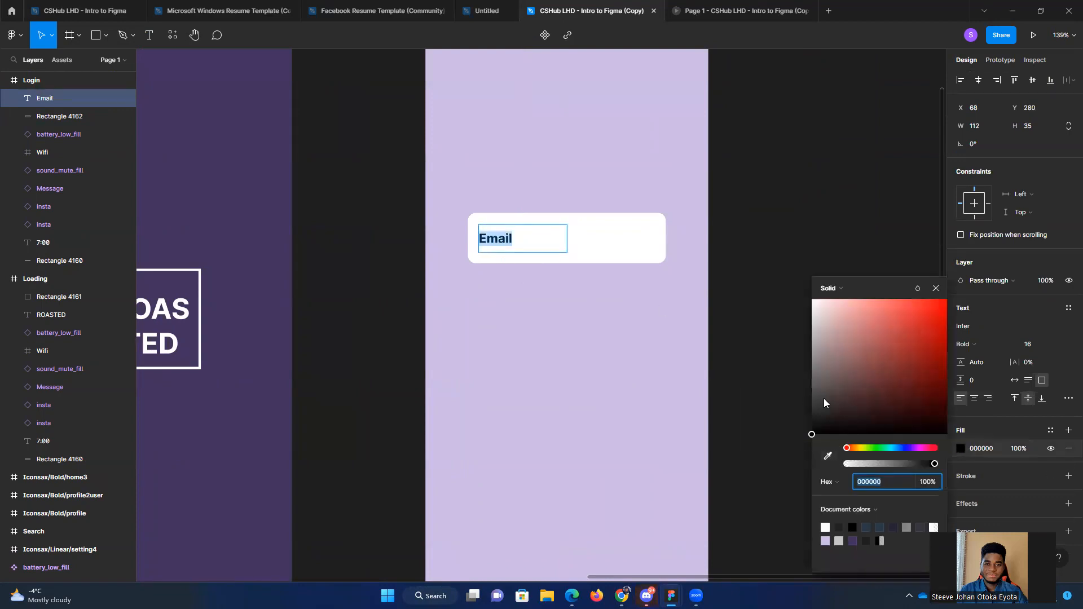
left_click(811, 354)
left_click_drag(810, 358, 810, 376)
key("Escape")
left_click(853, 242)
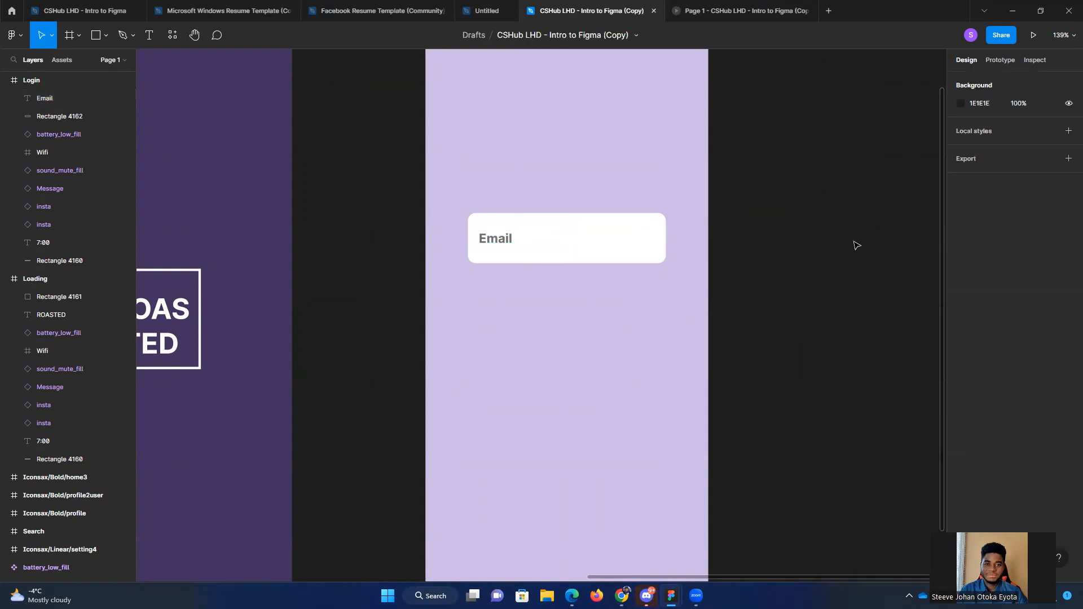
Step: Duplicate the white field rectangle alone to Y 376 below the original, and undo the duplication
scroll(756, 285, "down", 1)
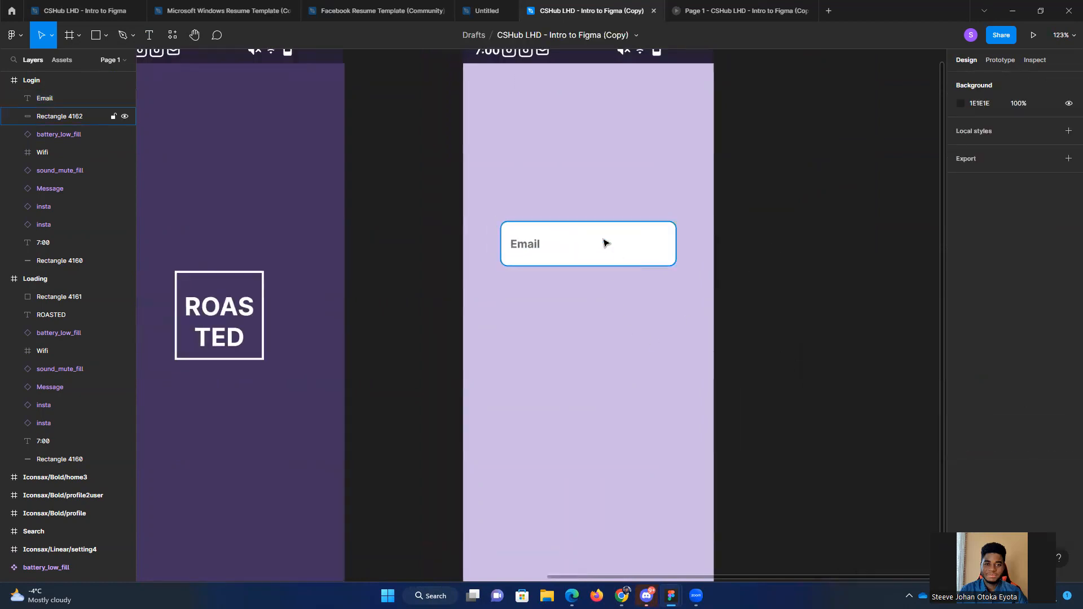
left_click_drag(823, 275, 784, 269)
scroll(785, 273, "down", 1)
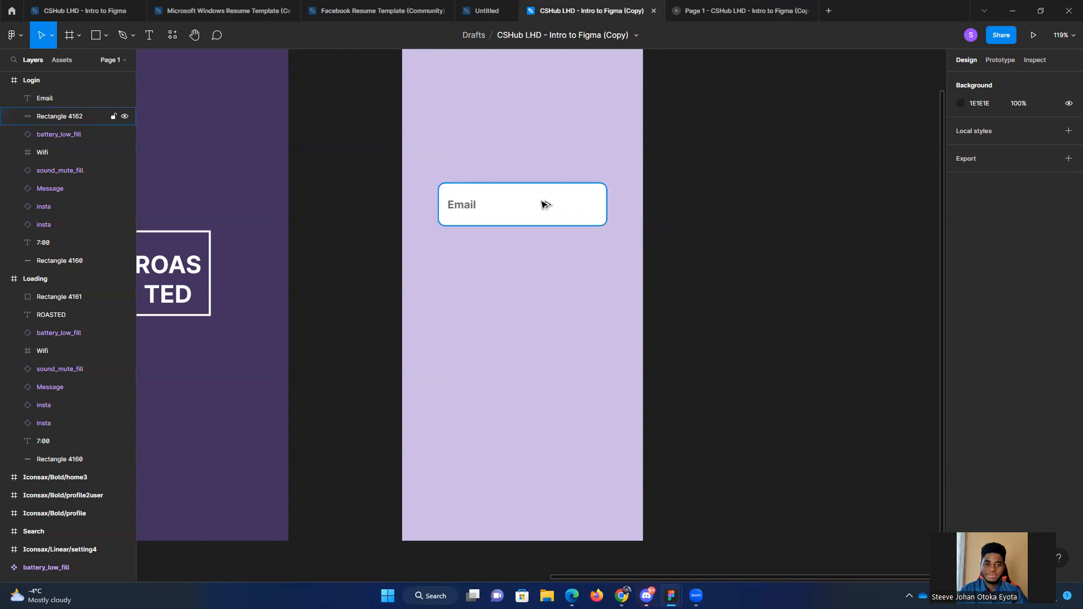
left_click_drag(542, 204, 538, 278)
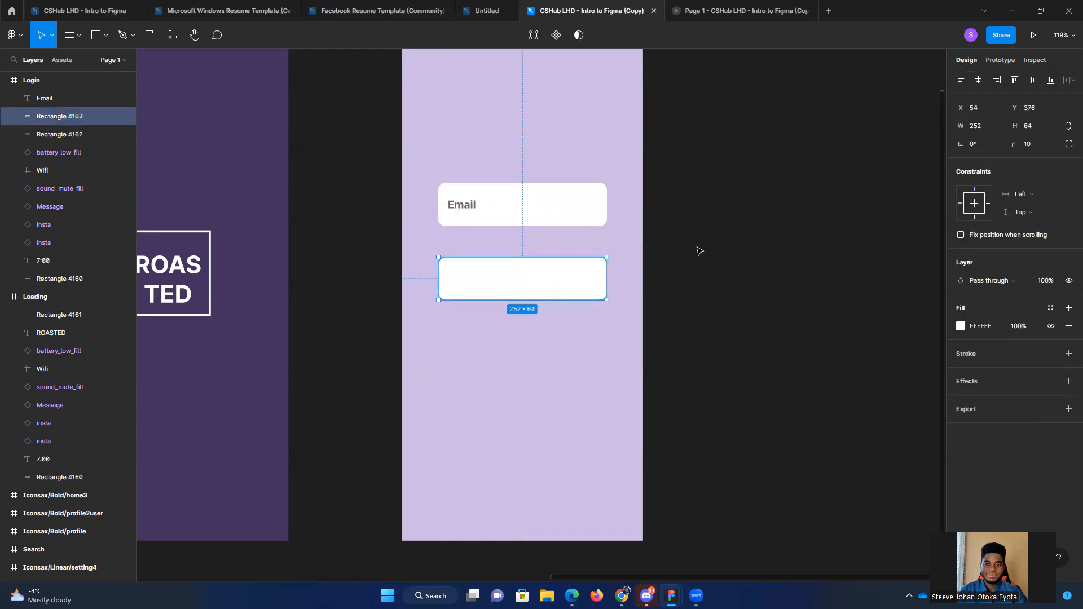
left_click(704, 248)
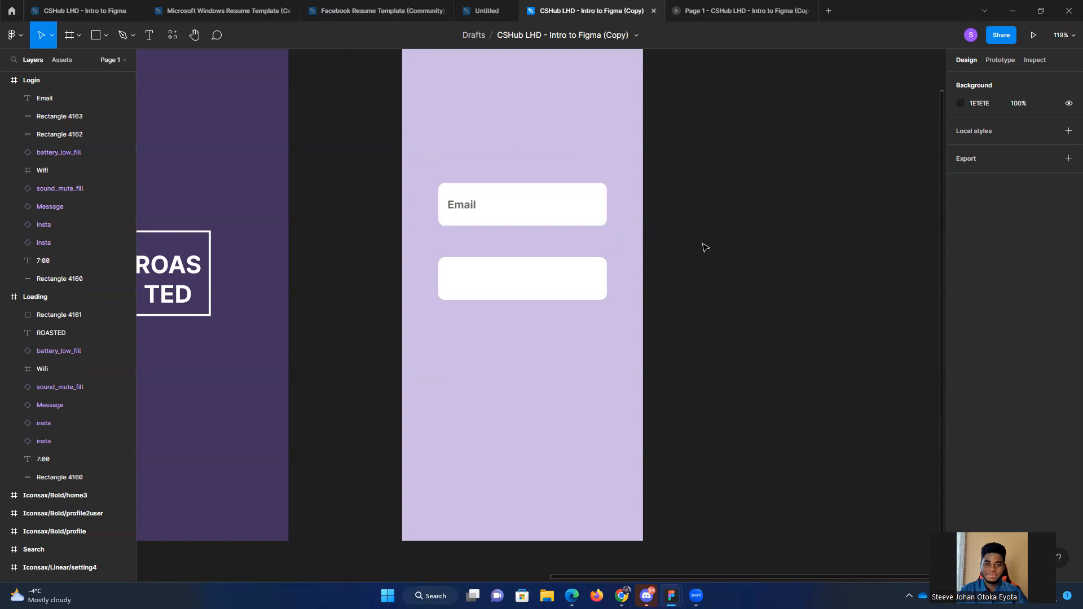
key("ctrl+z")
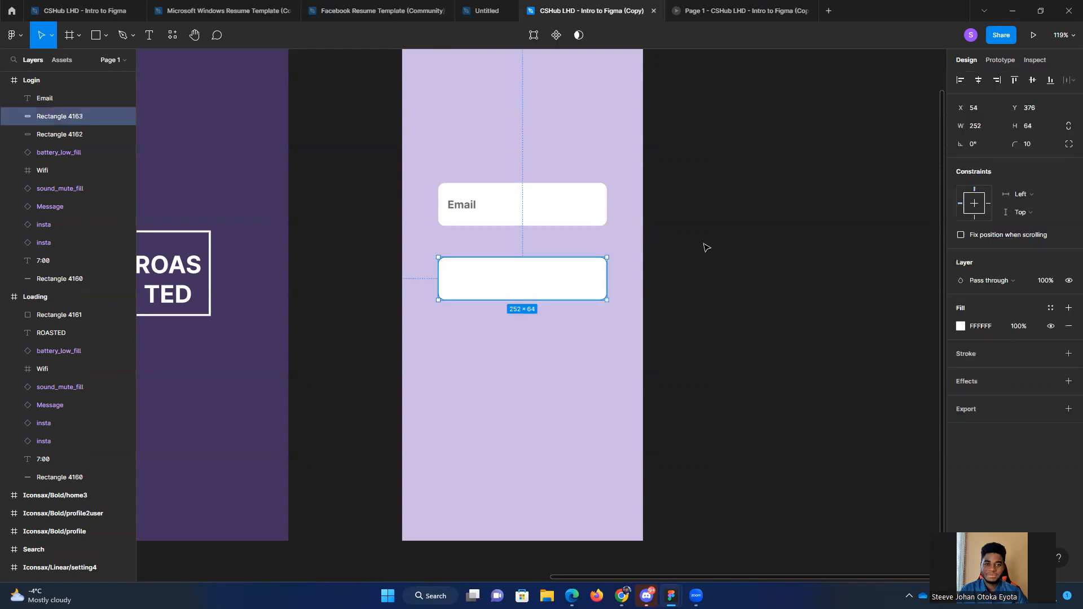
key("ctrl+z")
Step: Duplicate the white rectangle together with its Email text directly below the original field
left_click(525, 206)
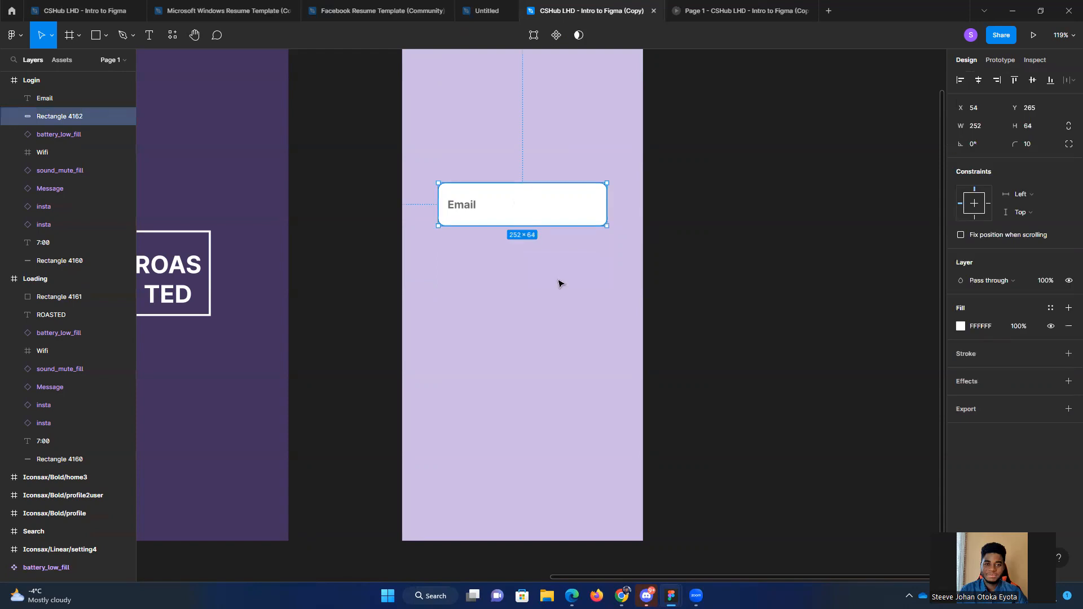
left_click(464, 210, "shift")
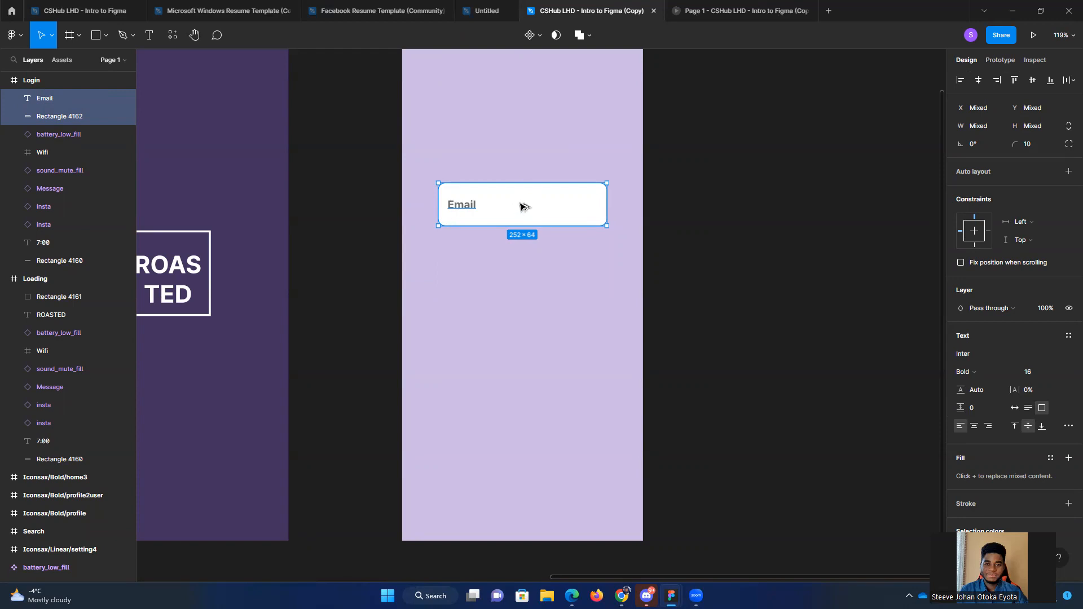
left_click_drag(522, 207, 522, 275)
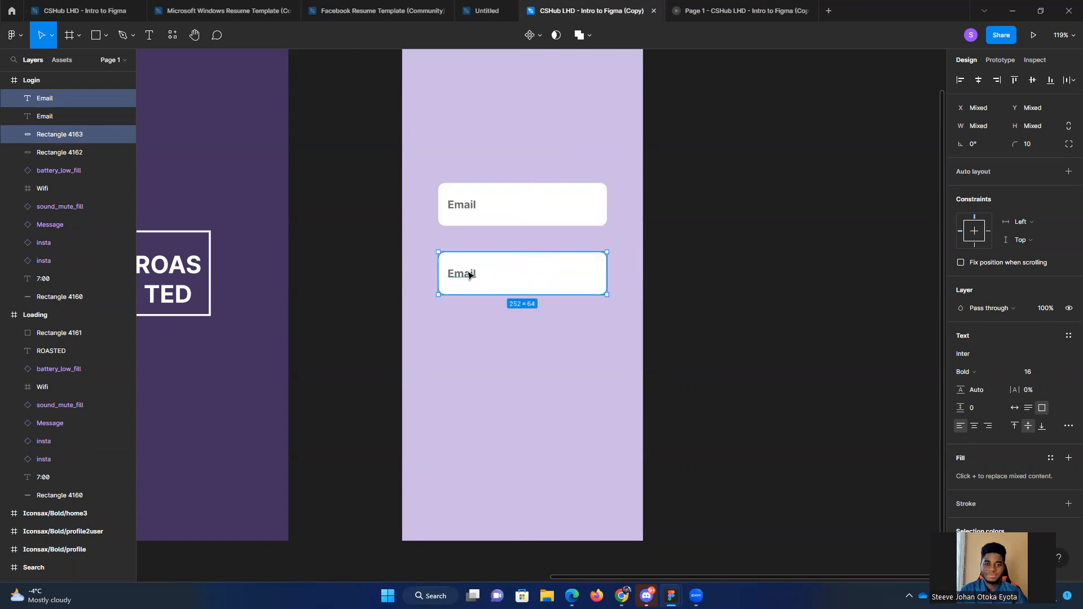
Step: Replace the text in the lower field with "Password"
double_click(469, 275)
type("Password")
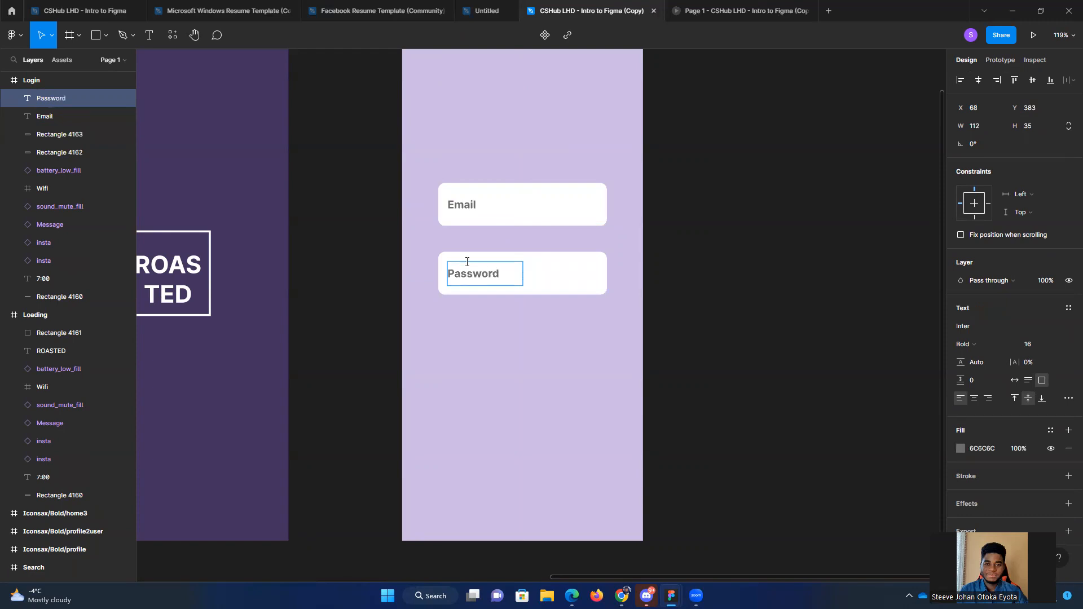
key("Escape")
left_click(592, 334)
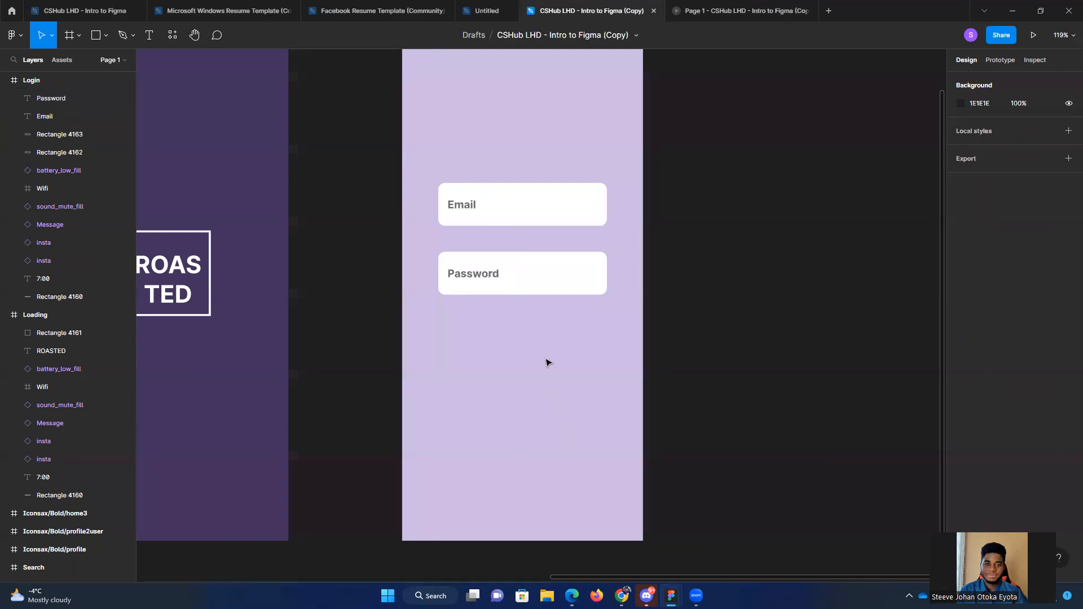
scroll(626, 322, "down", 2)
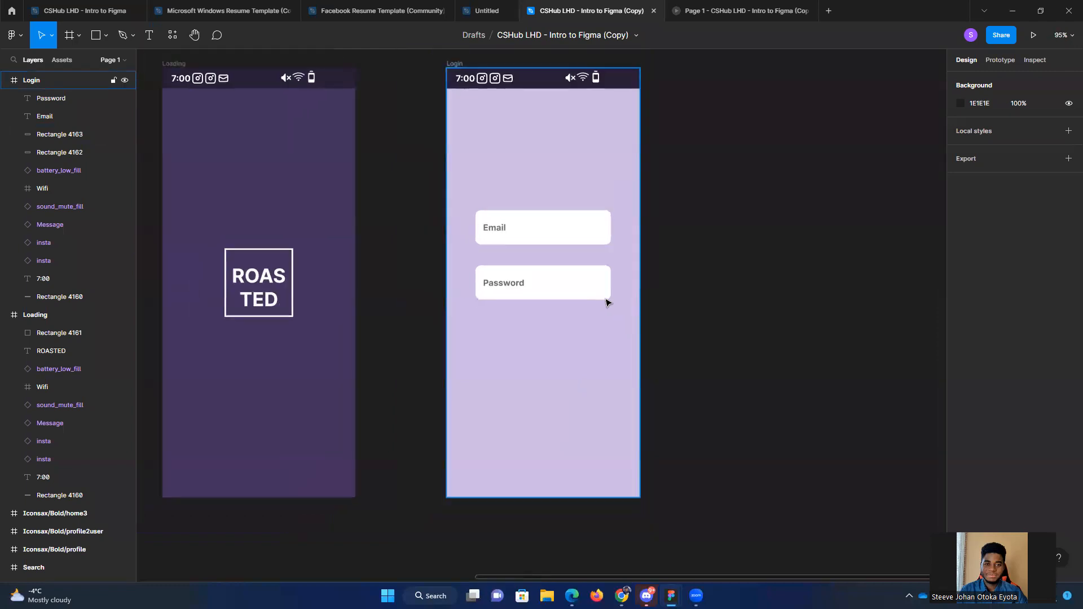
left_click(557, 234)
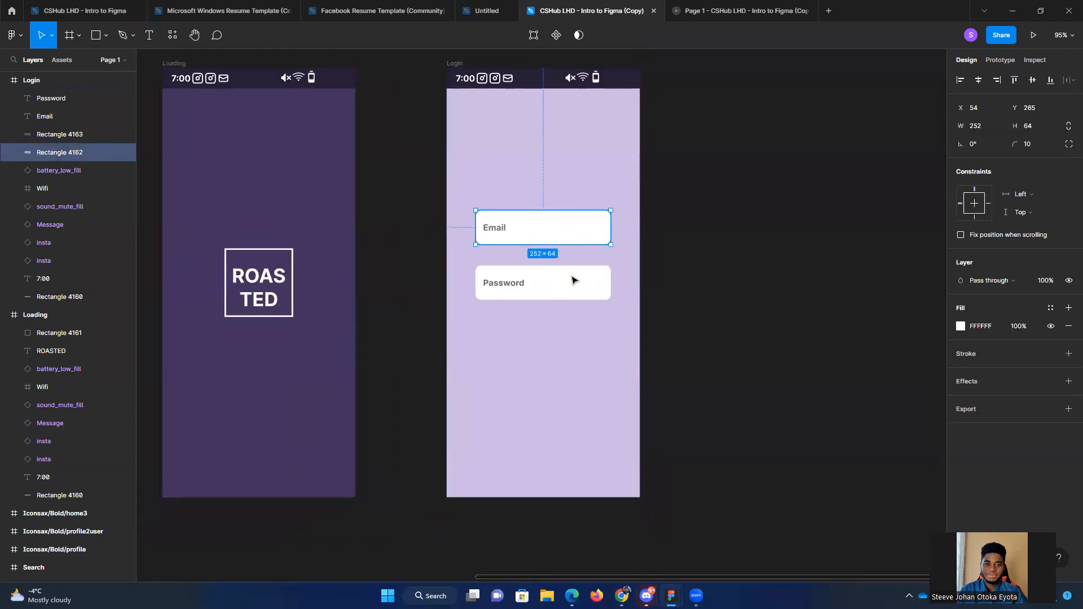
left_click(574, 280)
left_click(587, 370)
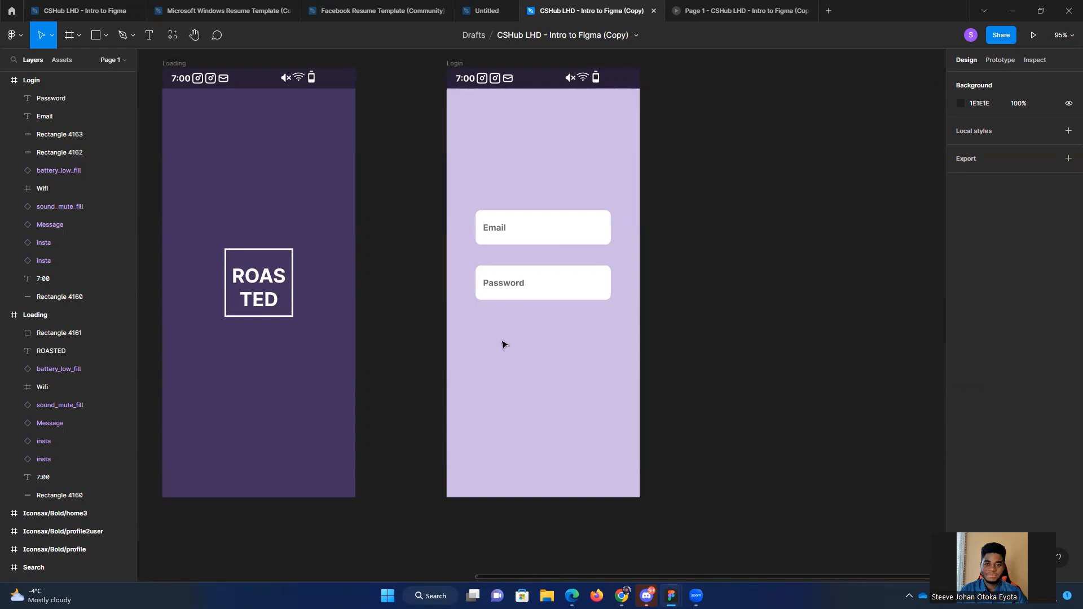
Step: Select the complete eye icon frame, not just its vector shapes, on the icon board beside the Loading screen
scroll(502, 345, "left", 5)
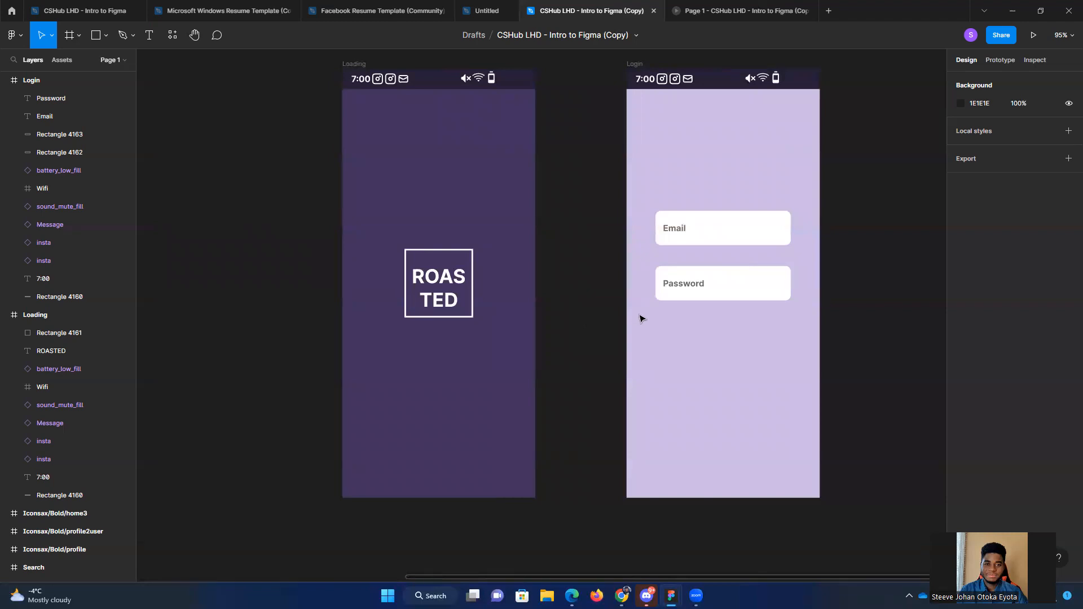
scroll(632, 321, "down", 1)
scroll(632, 321, "down", 3)
scroll(294, 213, "up", 6)
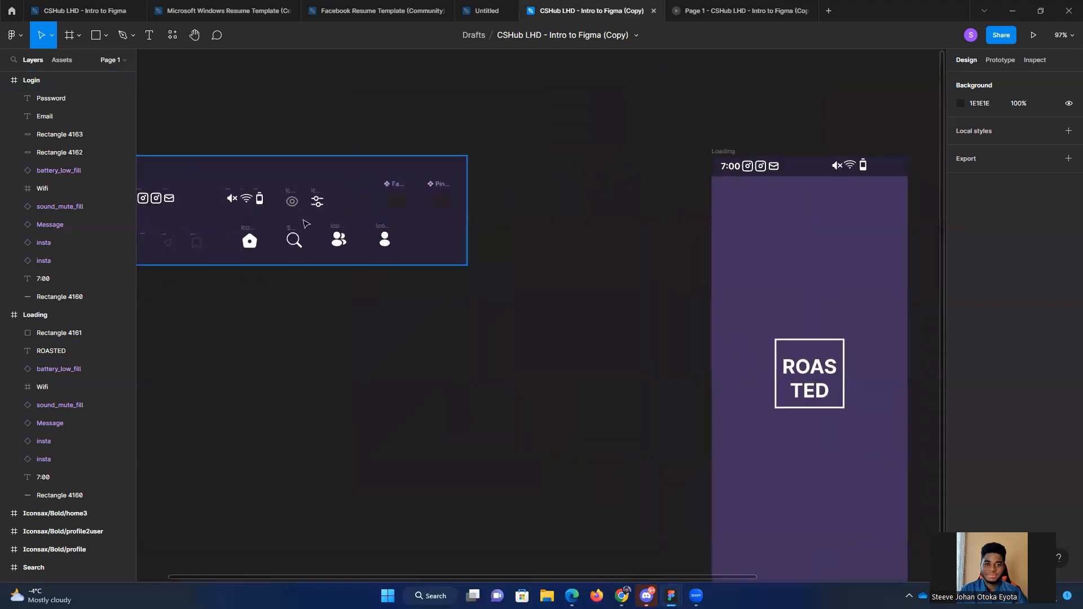
double_click(289, 201)
left_click(272, 195)
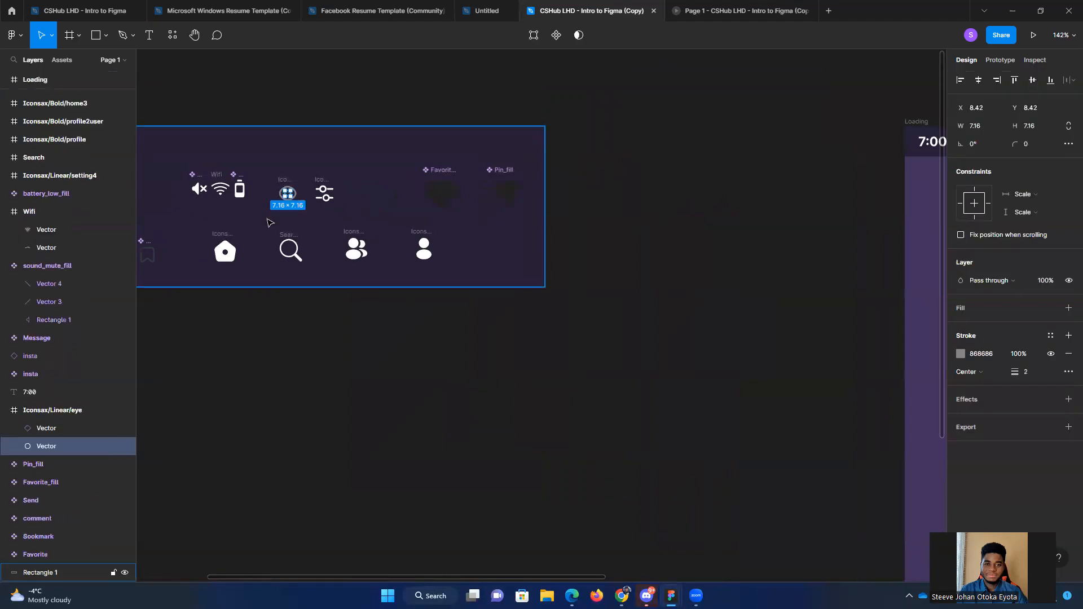
left_click(288, 202)
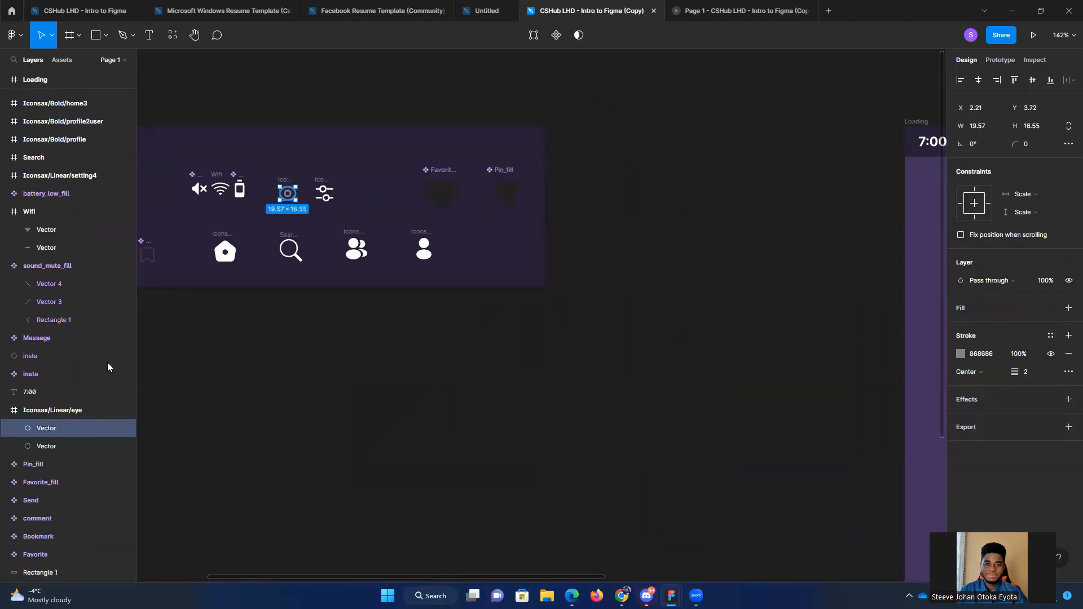
left_click(51, 409)
Step: Move the eye icon from the icon board into the Password field at about X 257, Y 394, and undo the move
key("alt")
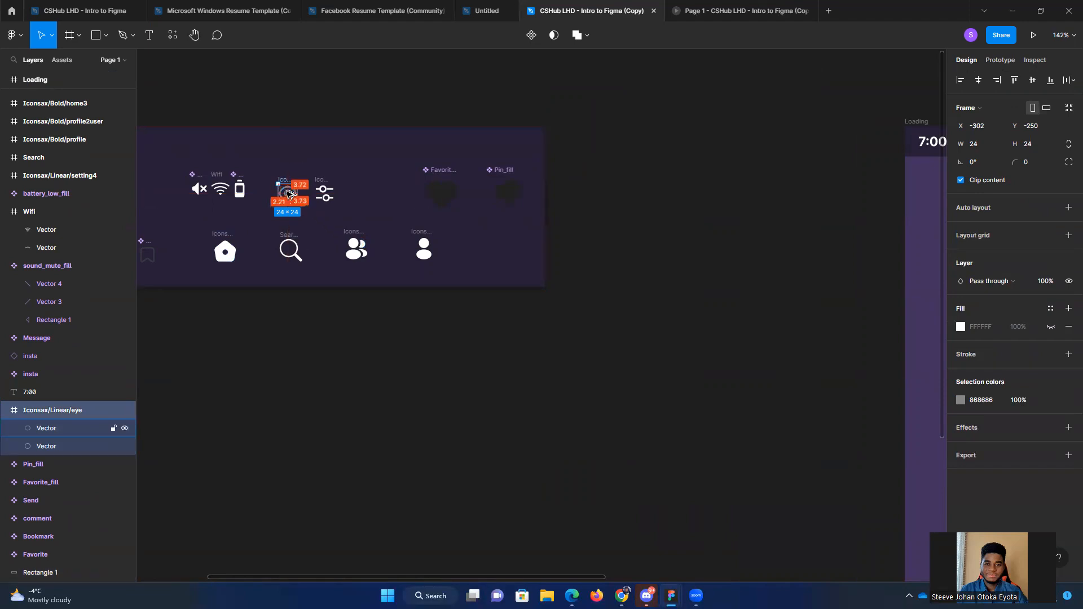
left_click_drag(287, 193, 846, 448)
scroll(539, 367, "down", 5)
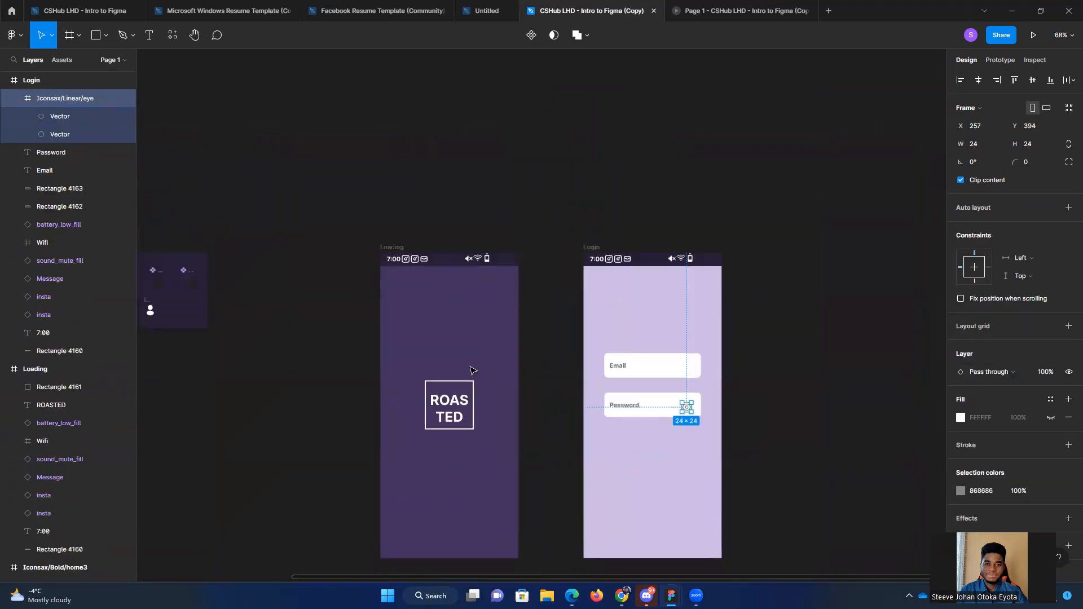
scroll(515, 366, "left", 3)
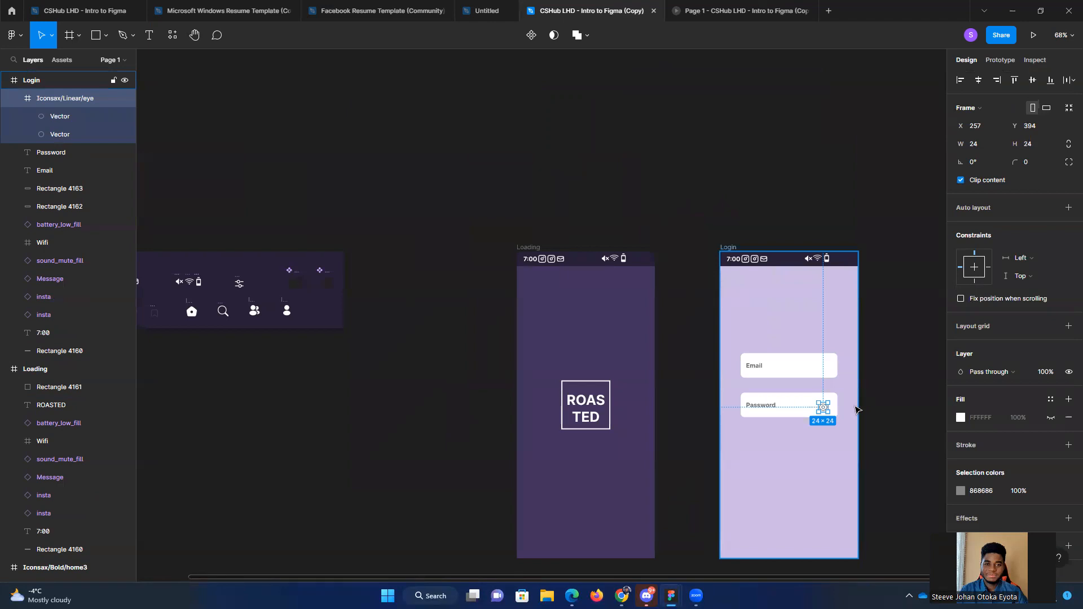
key("ctrl+z")
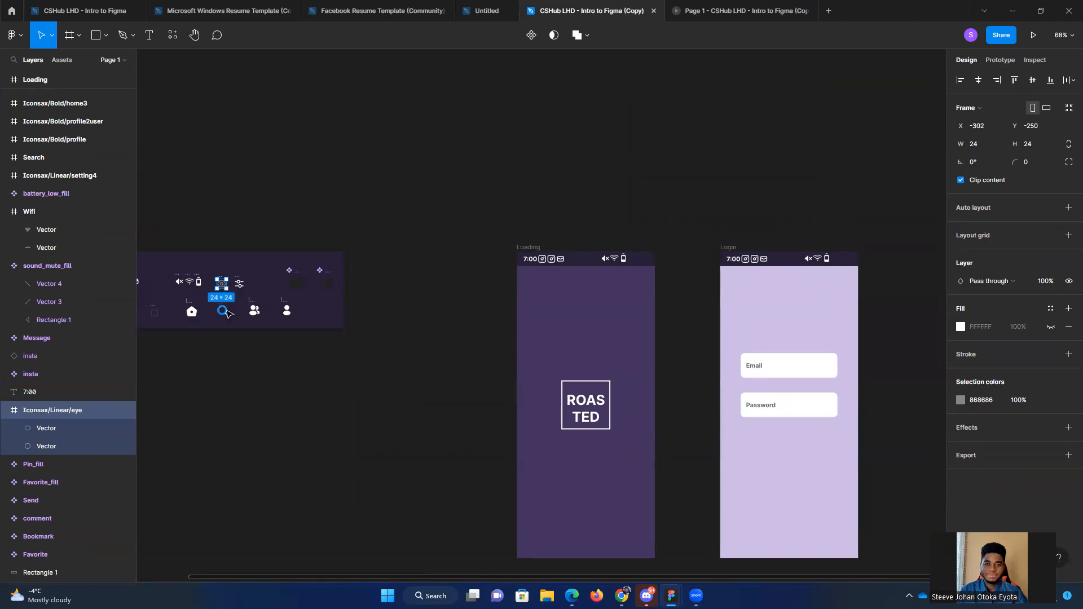
Step: Place a copy of the eye icon inside the Password field's right end at X 266, Y 389
left_click_drag(222, 287, 825, 407)
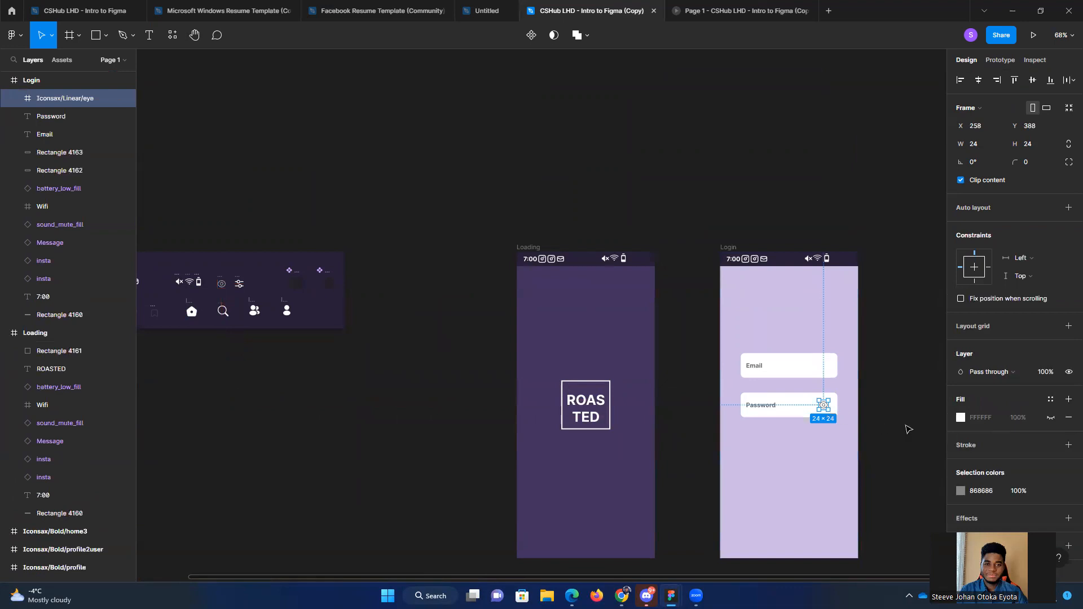
scroll(869, 433, "up", 4)
scroll(859, 433, "up", 5)
left_click_drag(759, 369, 768, 367)
scroll(865, 380, "down", 3)
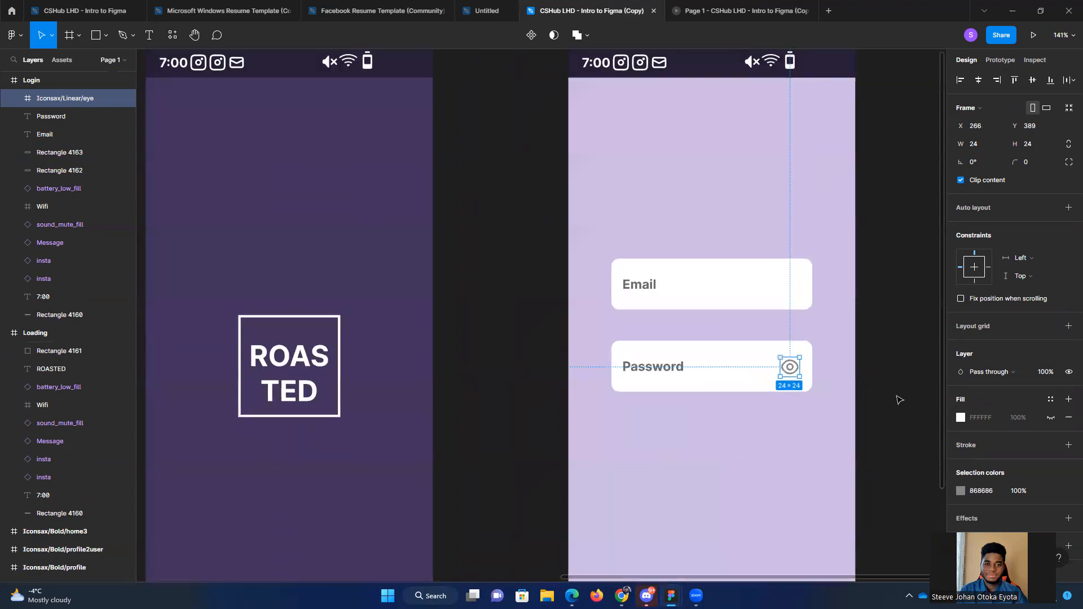
left_click(900, 409)
Step: Preview the prototype from the Loading screen through to the Login screen, and return to the design file
left_click_drag(900, 409, 775, 320)
scroll(777, 324, "down", 1)
left_click_drag(865, 363, 841, 415)
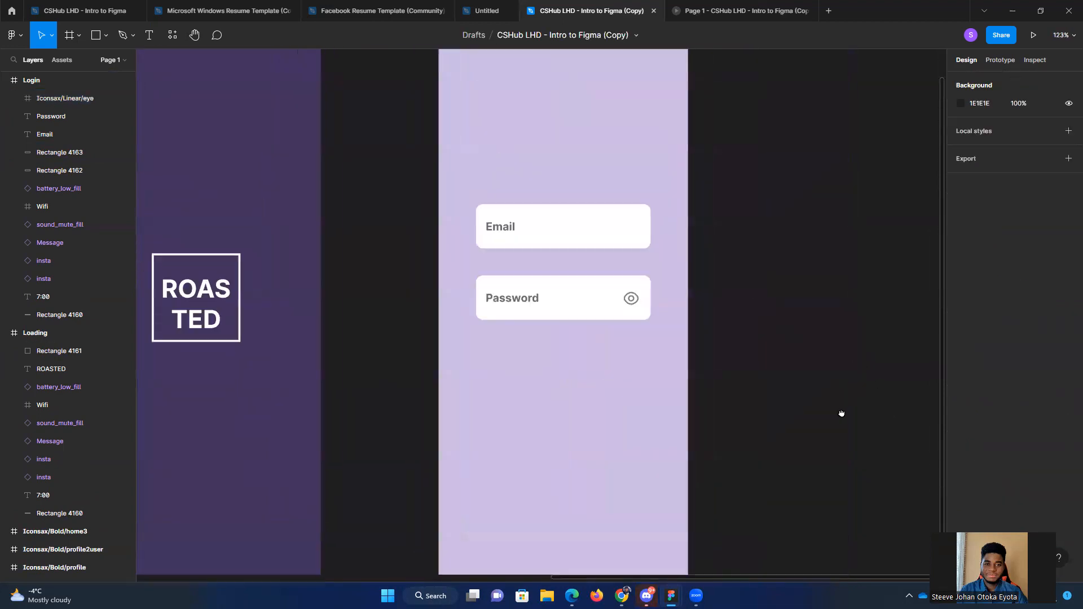
scroll(847, 402, "down", 3)
scroll(854, 399, "right", 2)
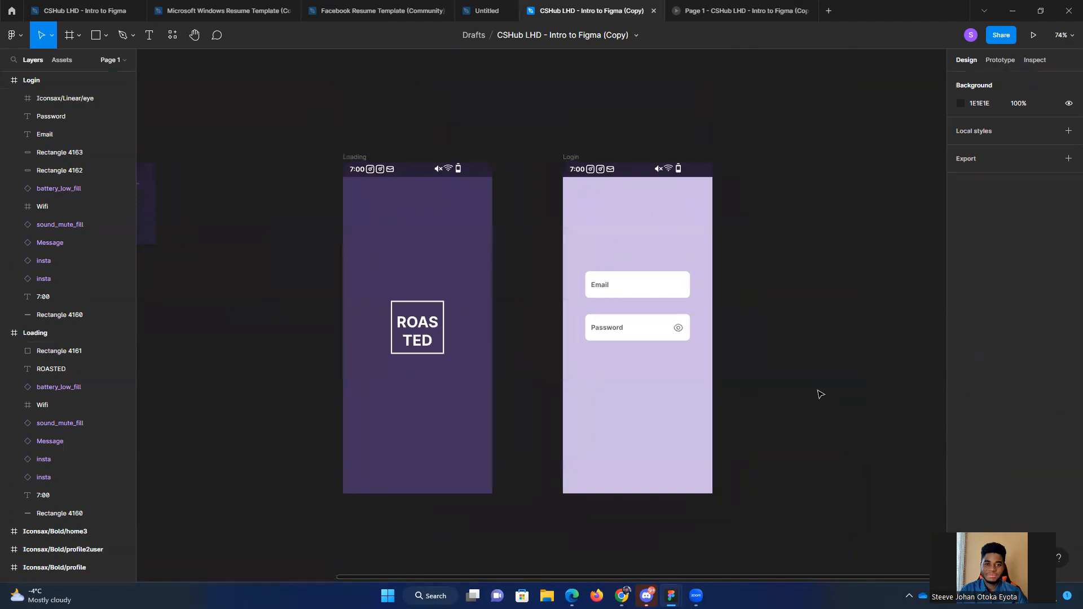
left_click(1033, 35)
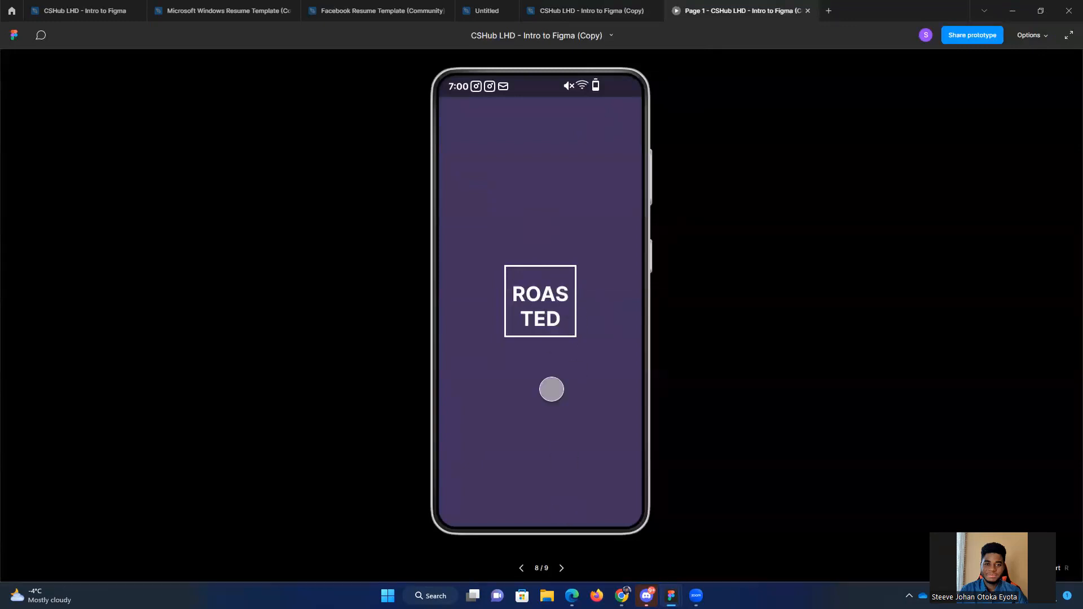
left_click(580, 11)
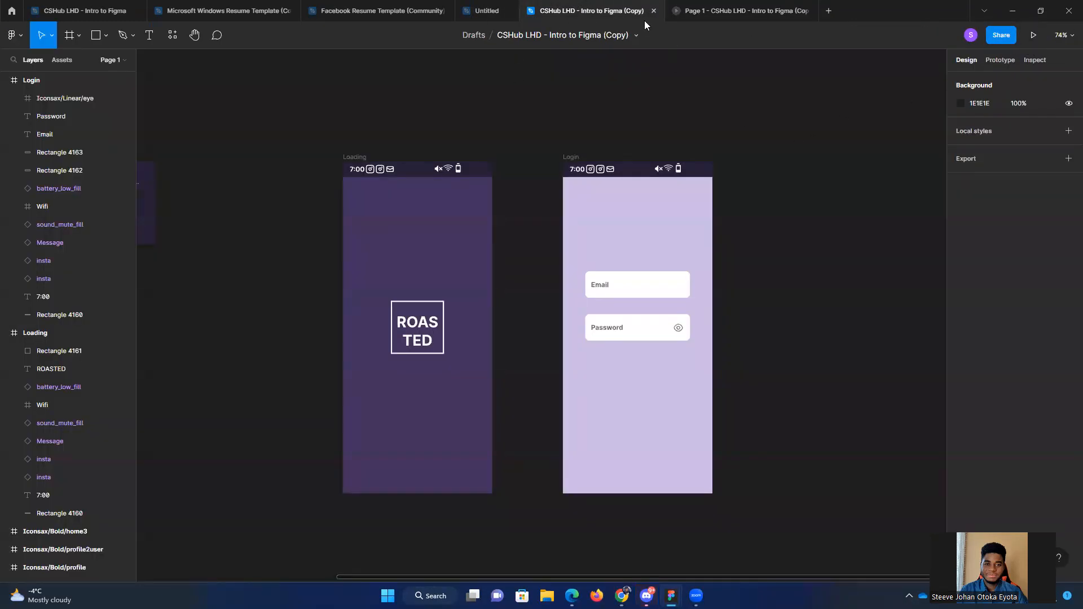
left_click(1033, 35)
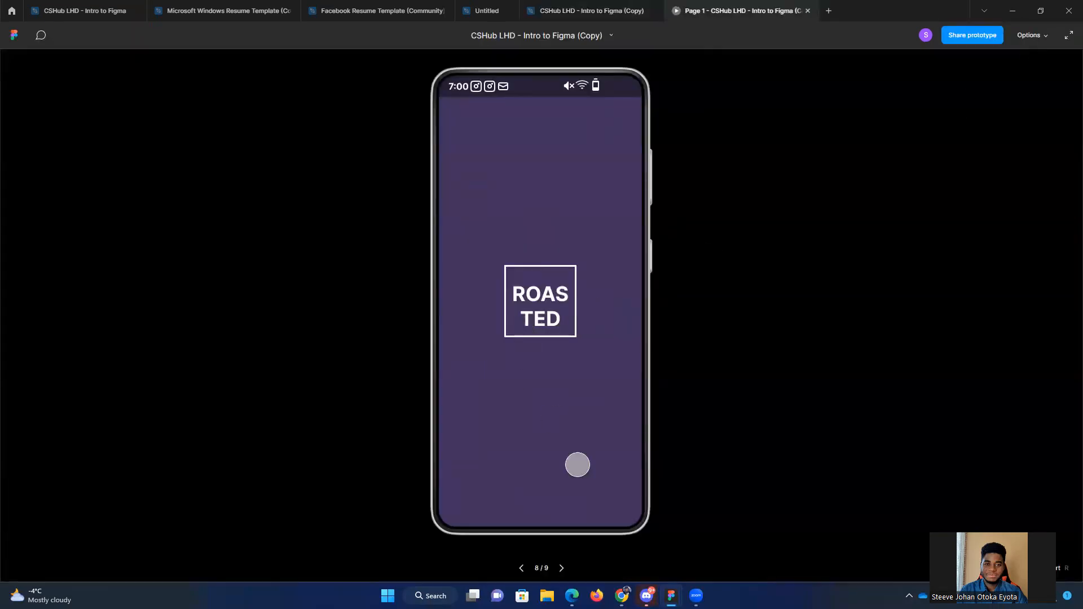
left_click(583, 518)
left_click(566, 569)
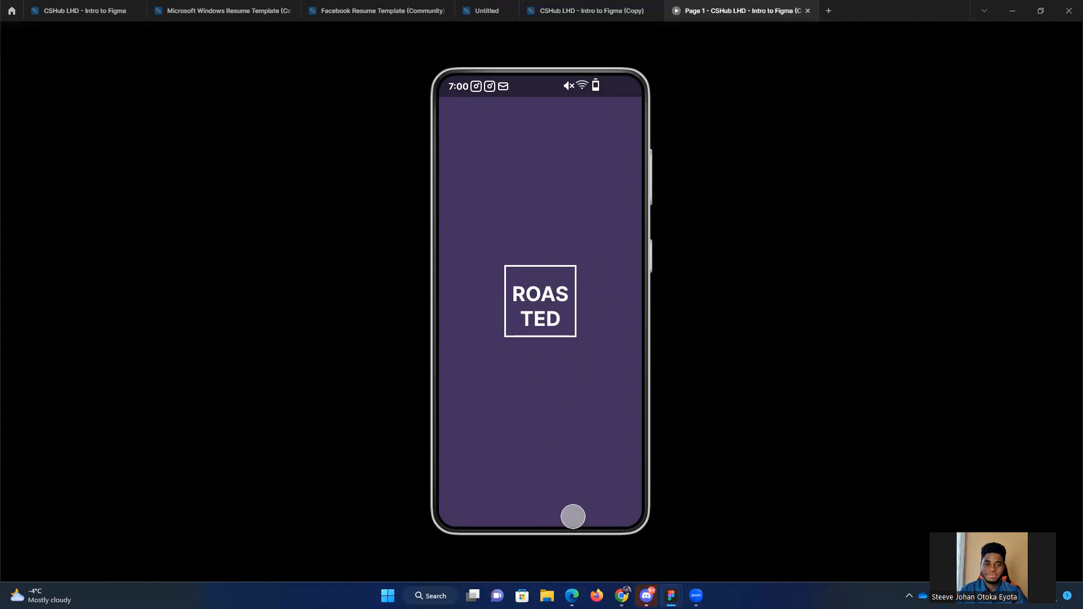
left_click(561, 569)
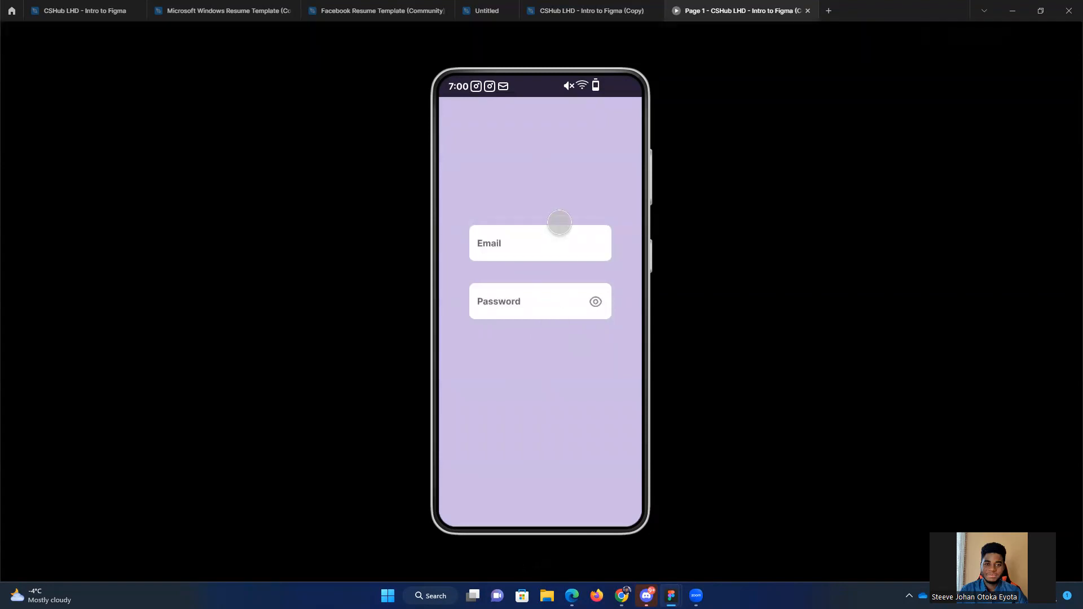
left_click(584, 10)
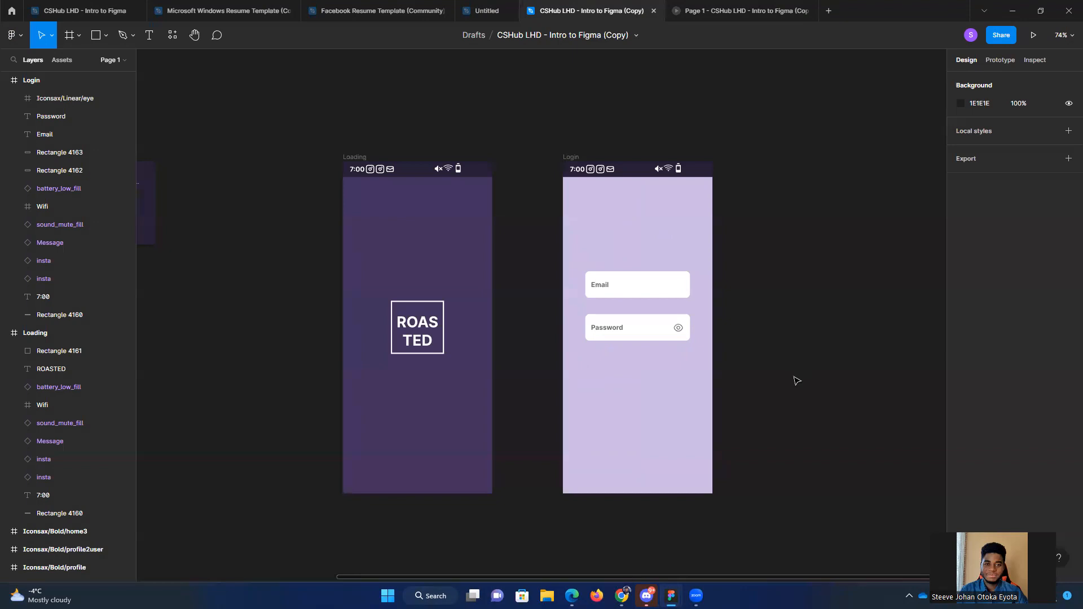
Step: Duplicate the Password field's white rectangle straight down to Y 571 on the Login screen
left_click_drag(792, 389, 710, 344)
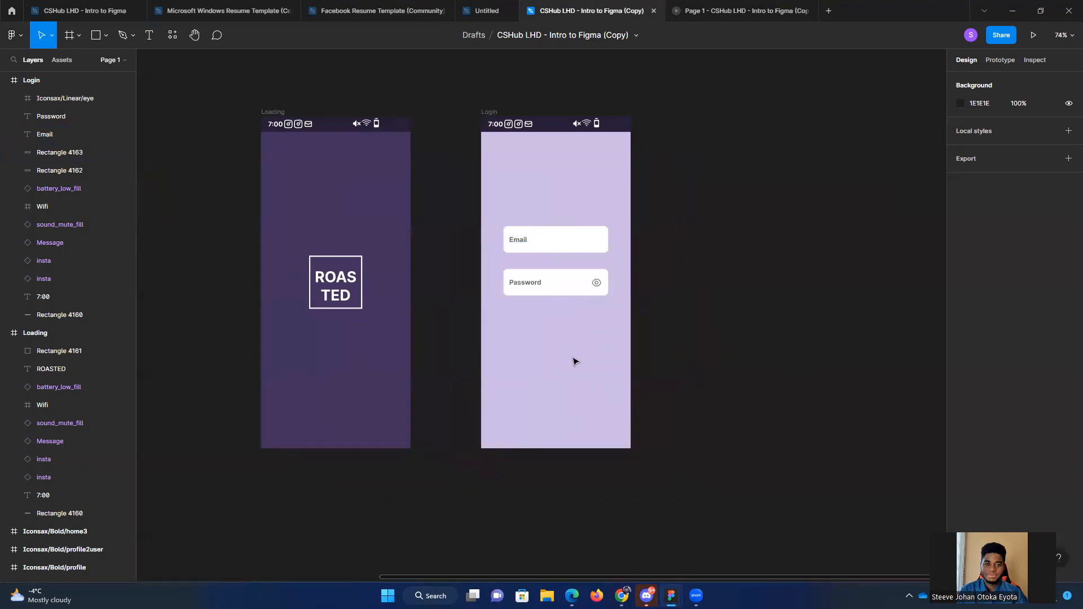
scroll(572, 364, "up", 3)
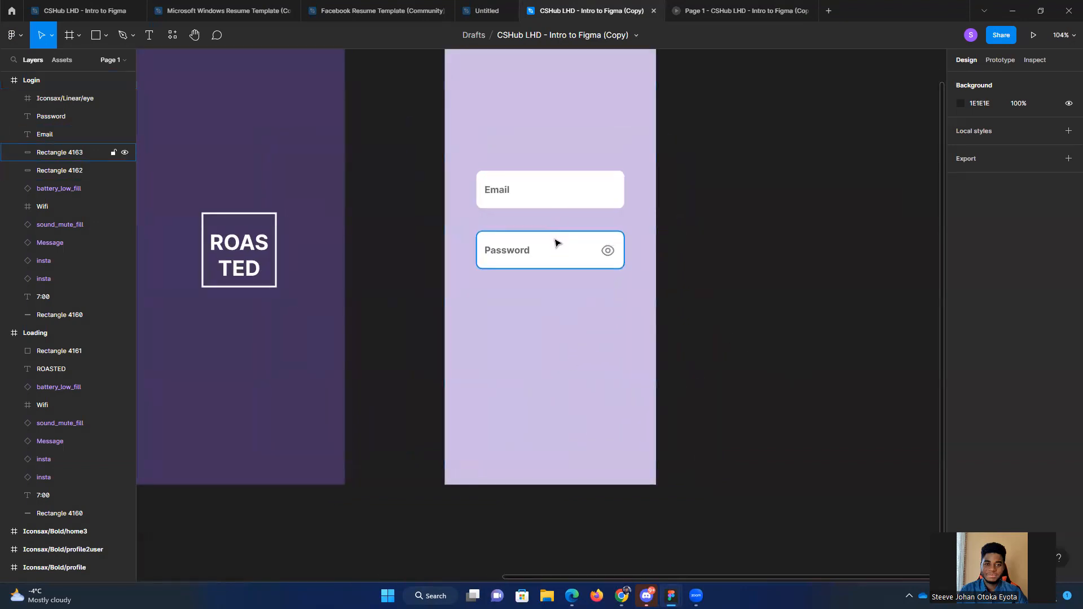
left_click_drag(556, 253, 560, 371)
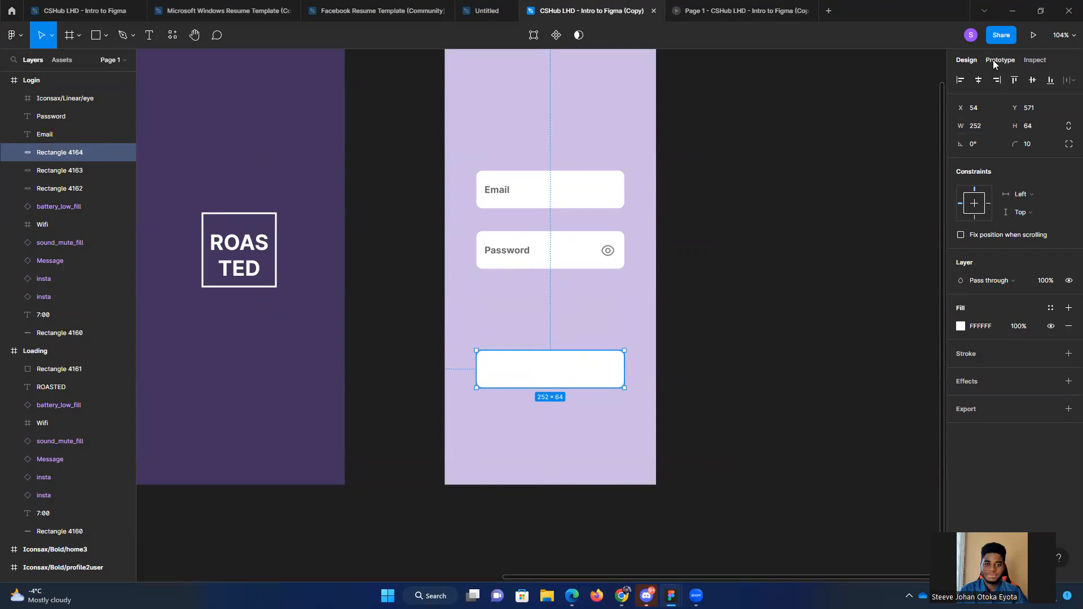
Step: Resize the duplicated rectangle to 200 wide by 48 high and move it to X 74, Y 506 below the Password field
left_click(983, 129)
type("200")
key("Return")
left_click(1034, 128)
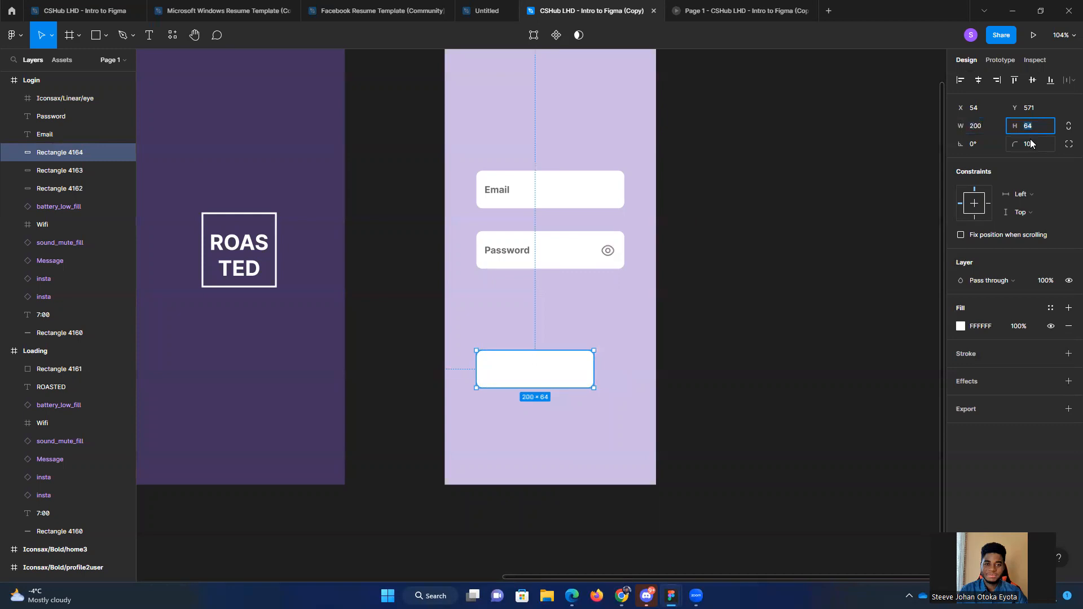
type("56")
key("Return")
left_click(1029, 131)
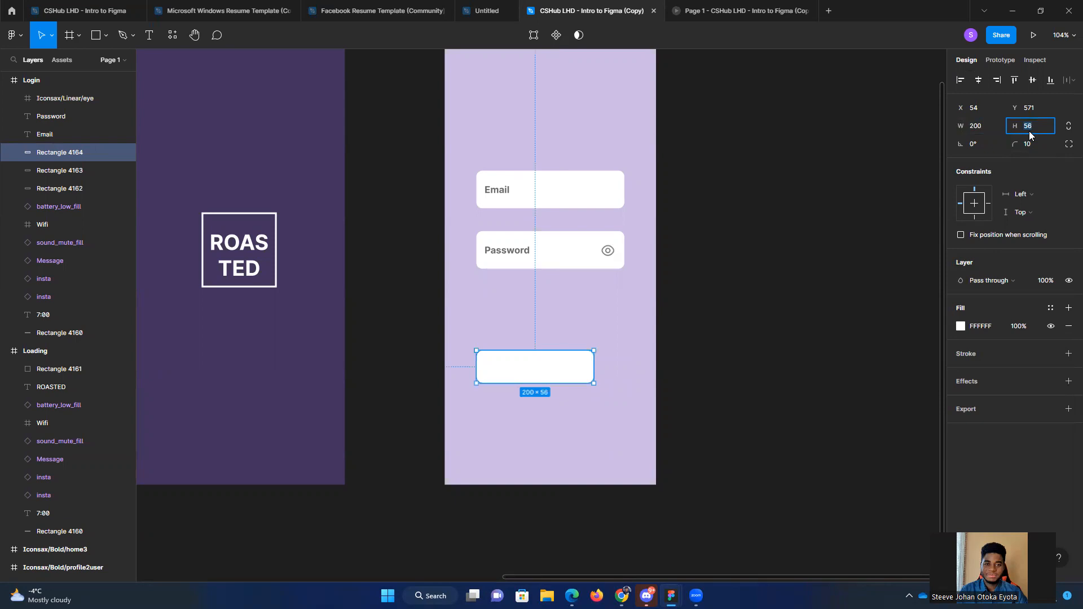
key("Return")
left_click_drag(550, 368, 558, 338)
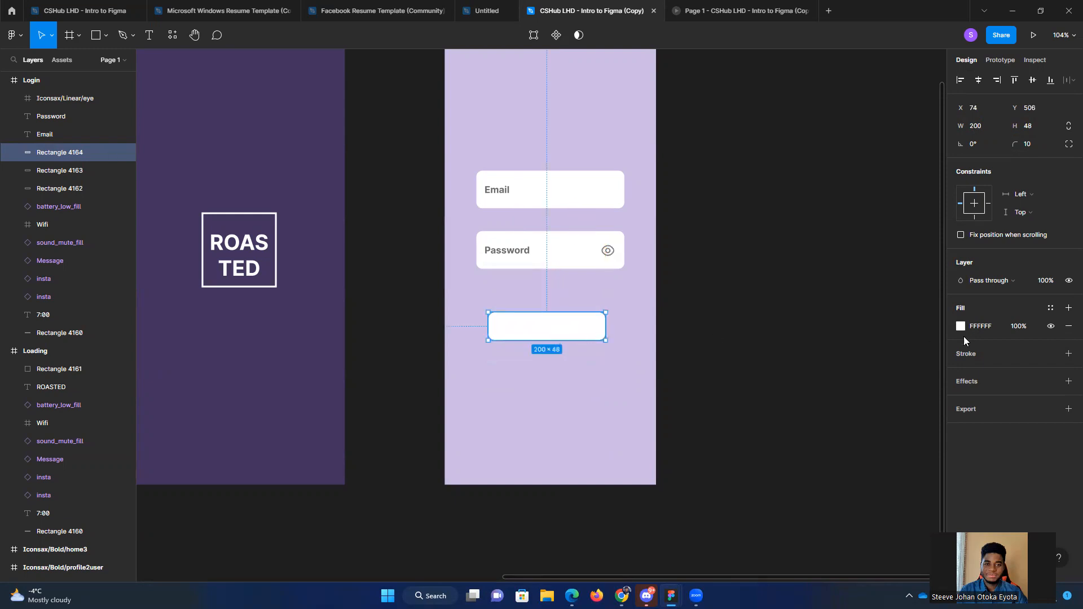
Step: Fill the button rectangle with the dark purple document color 423360
left_click(961, 326)
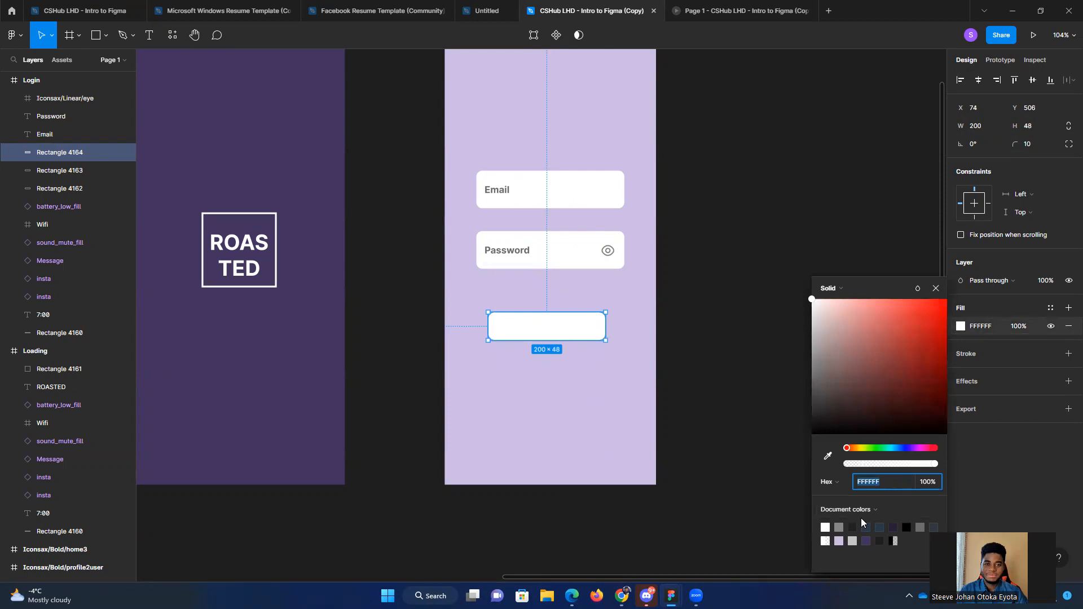
left_click(866, 541)
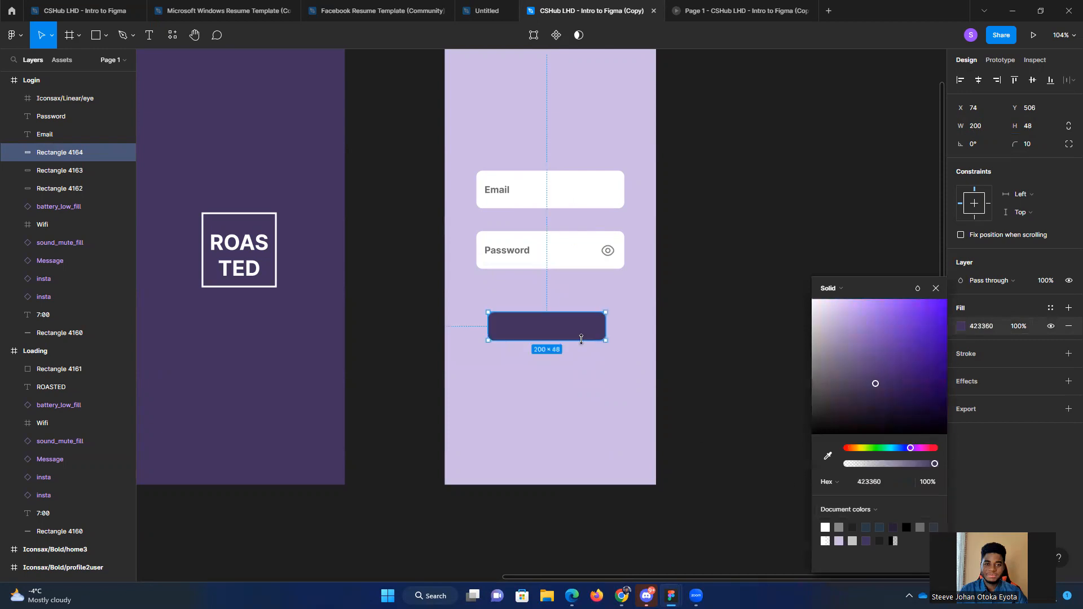
left_click(740, 381)
left_click(541, 325)
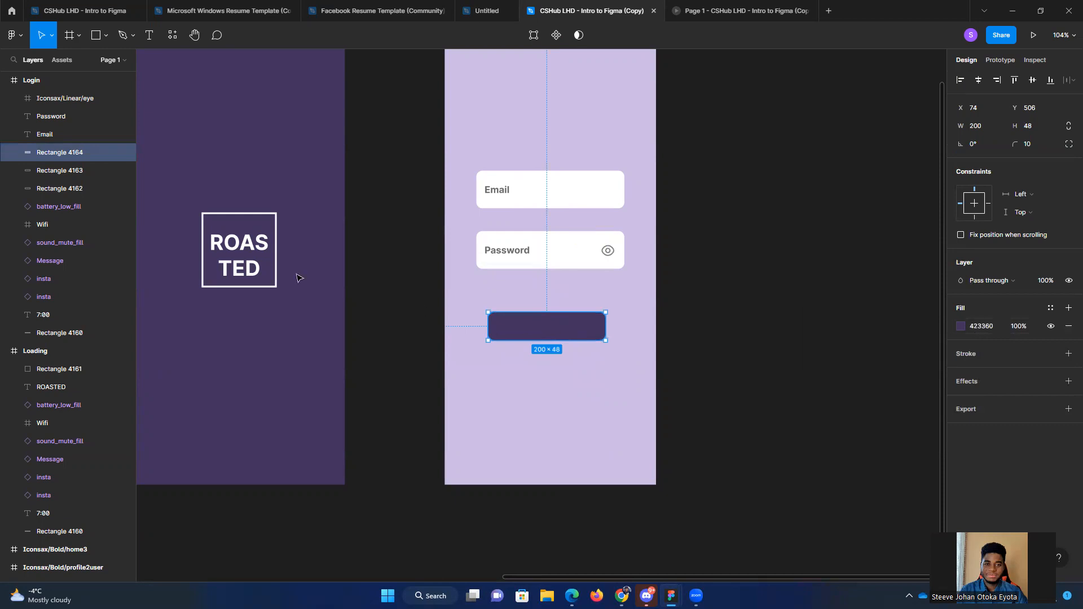
Step: Duplicate the Password text onto the purple button at X 124, Y 512 and change its wording to "Login"
left_click(511, 253)
left_click_drag(521, 252, 543, 327)
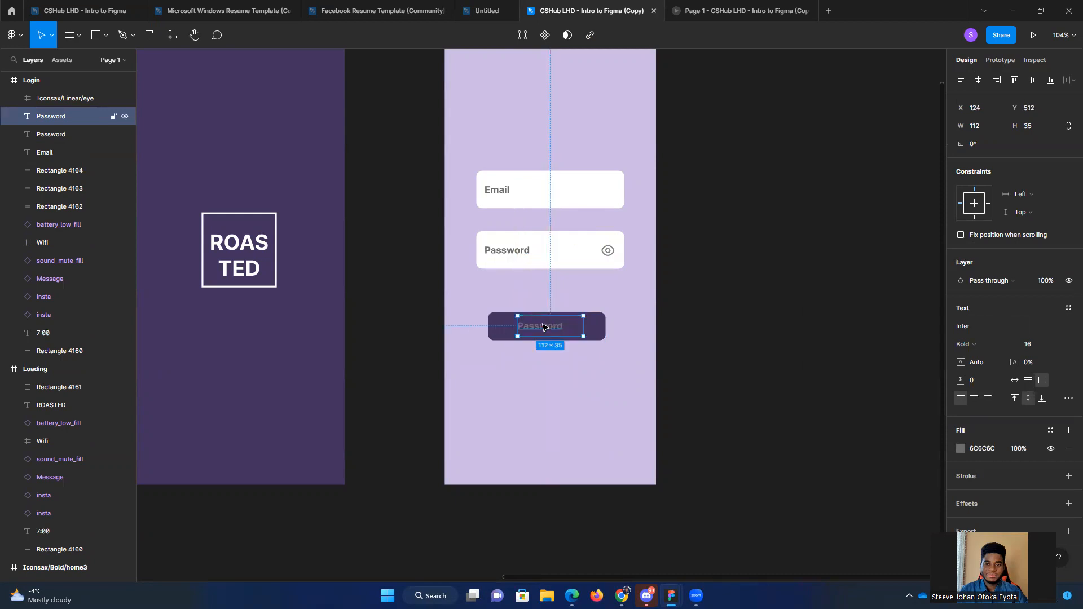
double_click(543, 326)
type("Login")
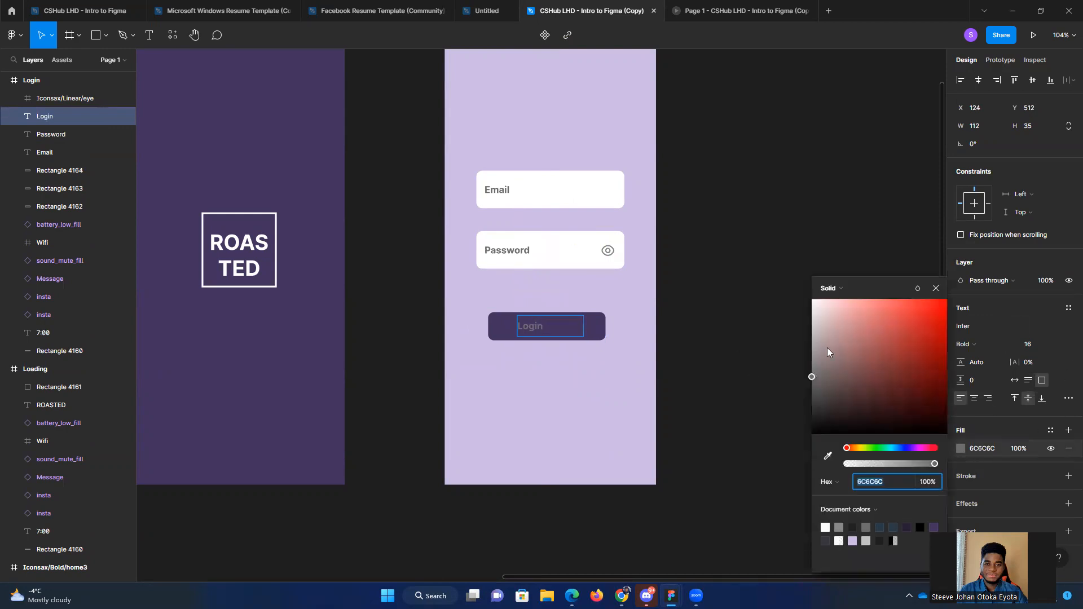
Step: Recolor the button's Login text to white FFFFFF
left_click_drag(838, 324, 783, 277)
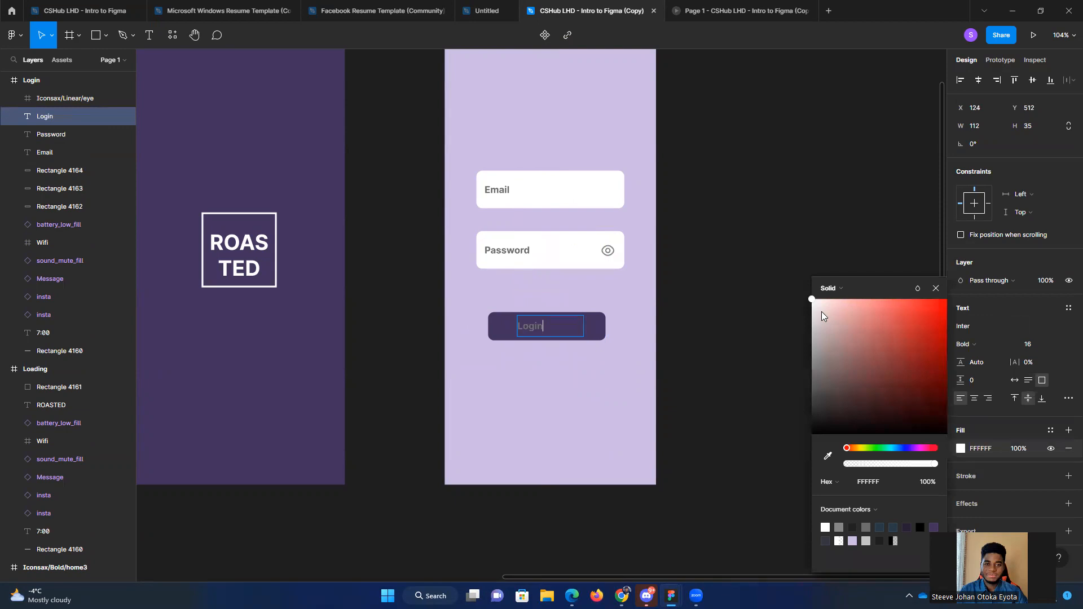
key("ctrl+z")
left_click_drag(828, 319, 798, 295)
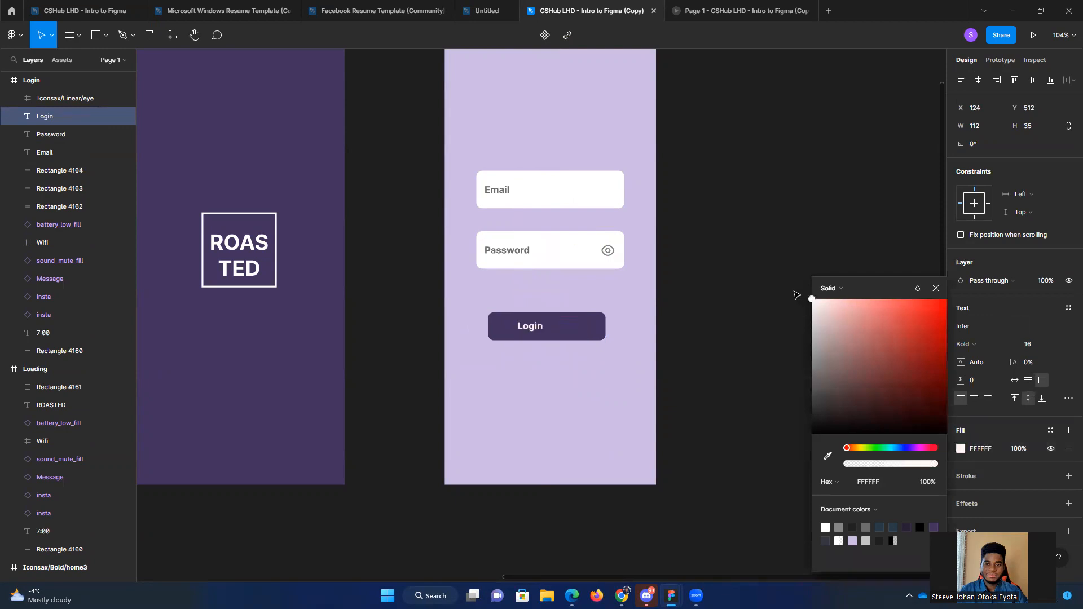
key("Escape")
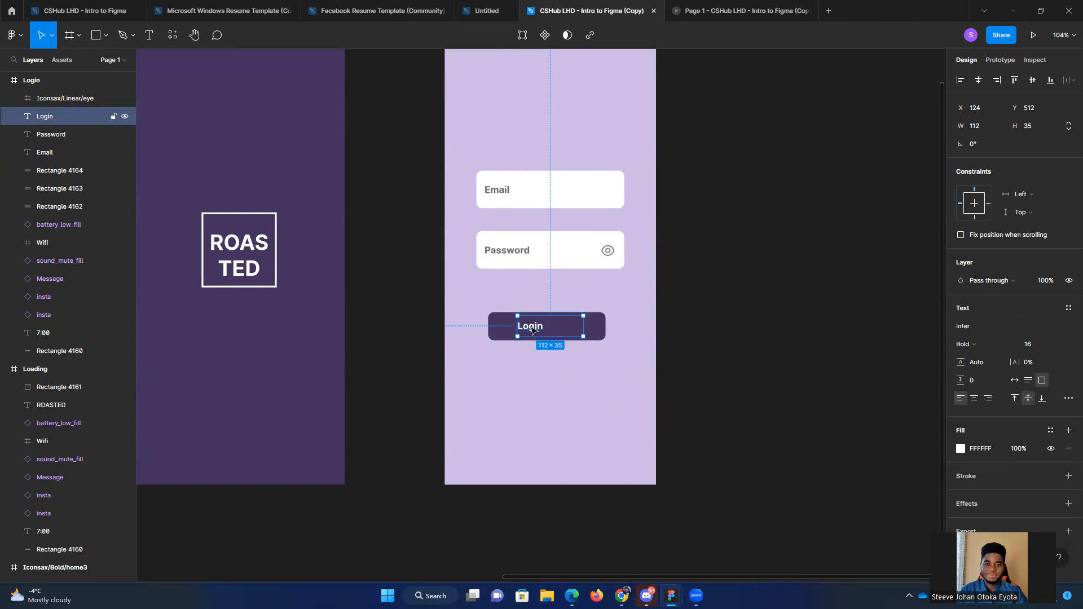
Step: Center-align the Login text horizontally within its text box on the button, and clear the selection
left_click(975, 399)
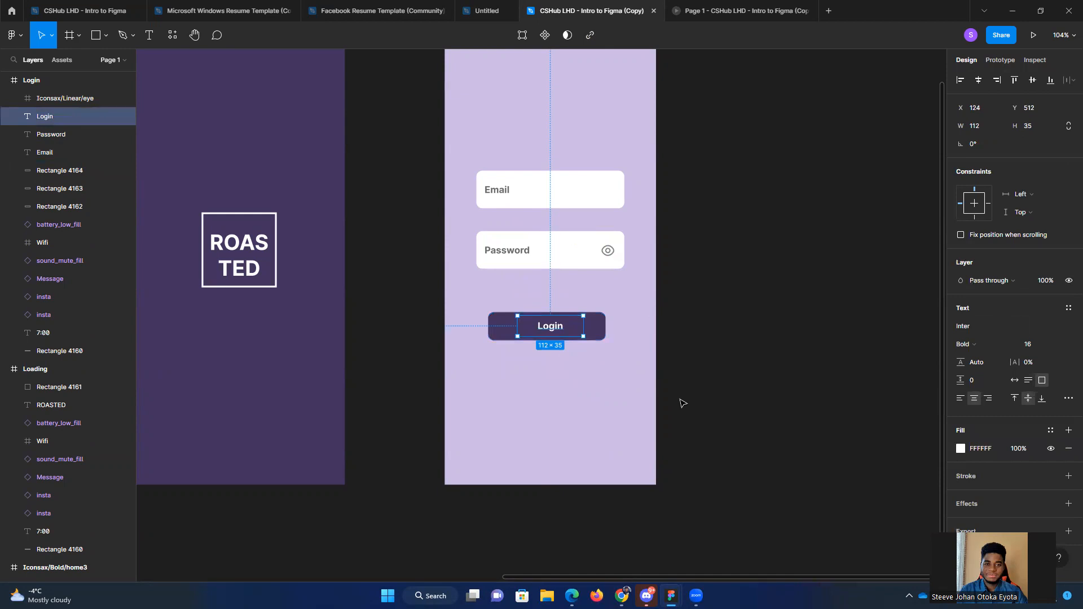
left_click(773, 319)
scroll(750, 348, "down", 2)
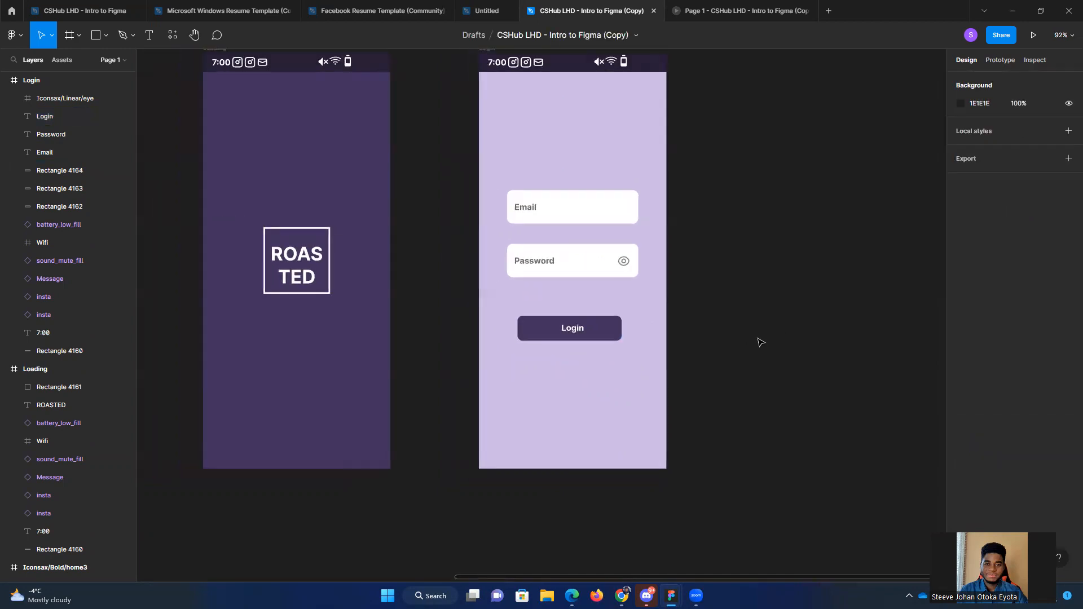
scroll(756, 341, "right", 2)
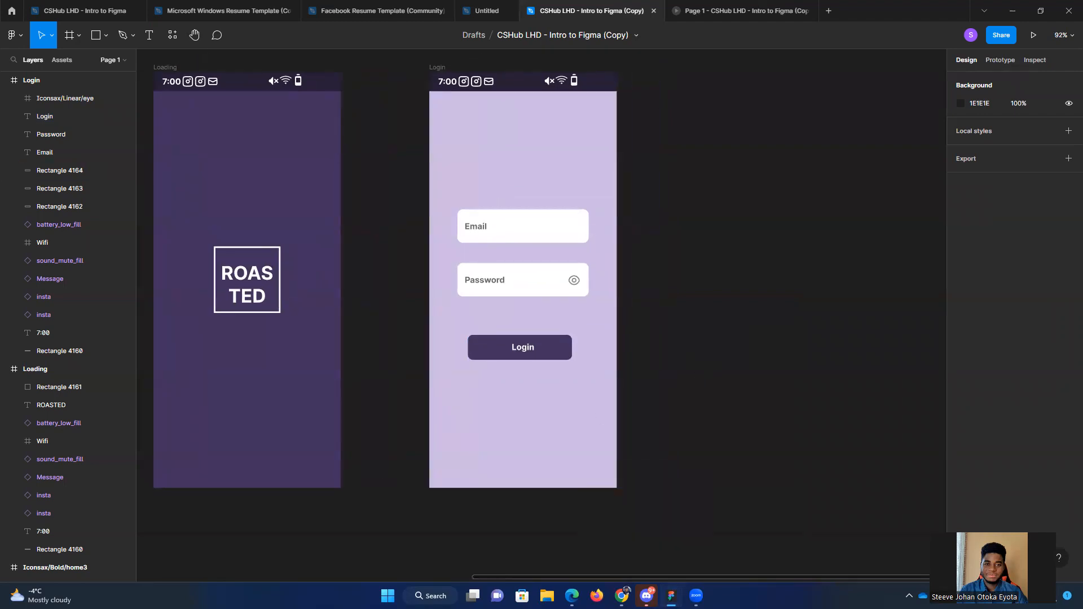
Step: Copy the "No account? Sign up" text from the Login screen in the ROASTED file
mouse_move(671, 595)
left_click(717, 522)
scroll(794, 369, "down", 3)
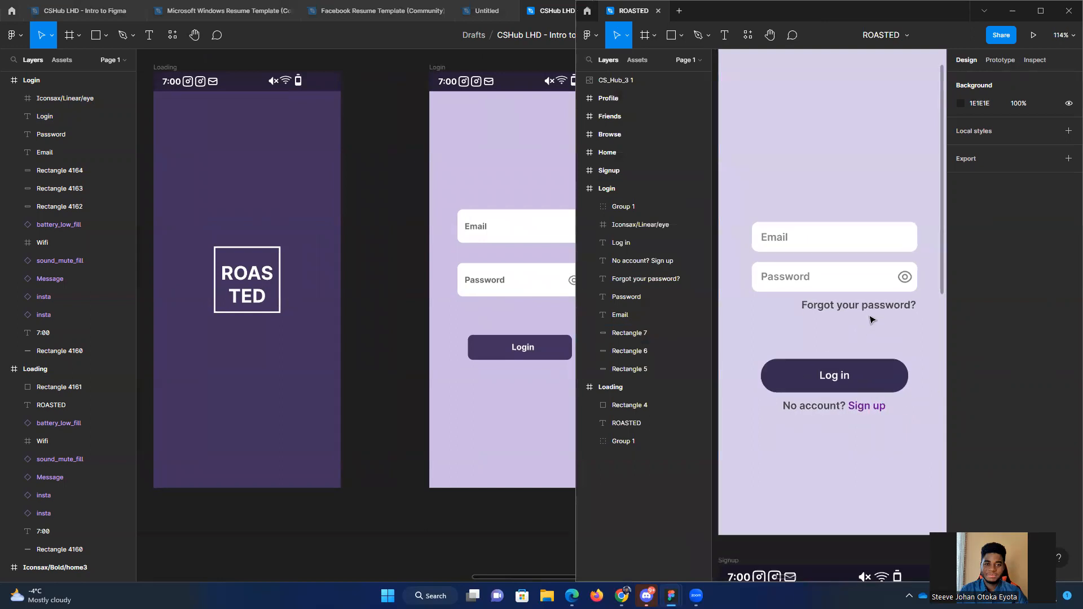
left_click_drag(403, 411, 297, 391)
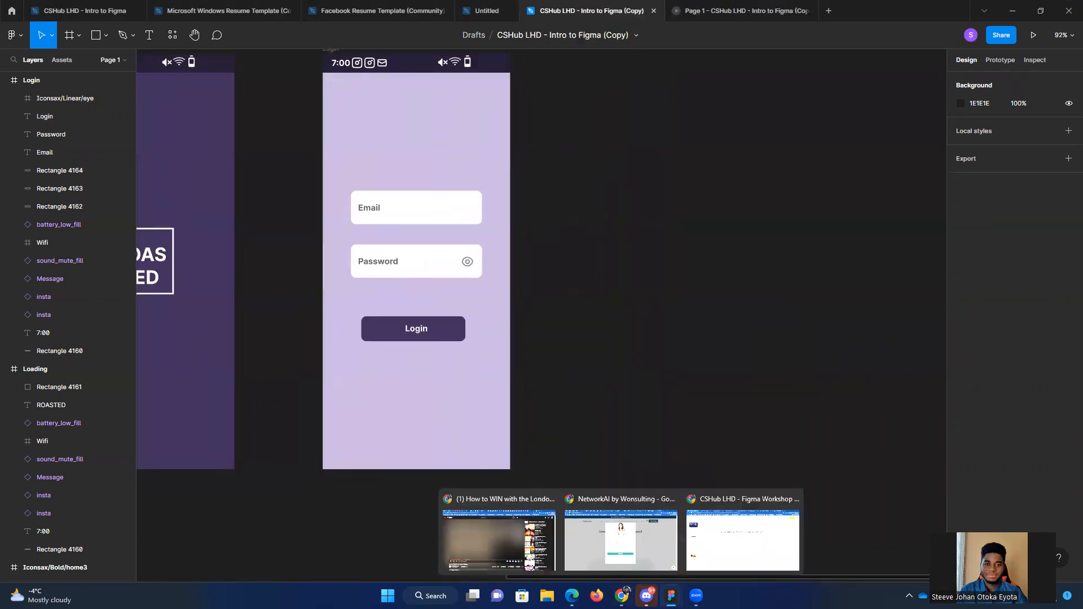
mouse_move(671, 595)
left_click(722, 529)
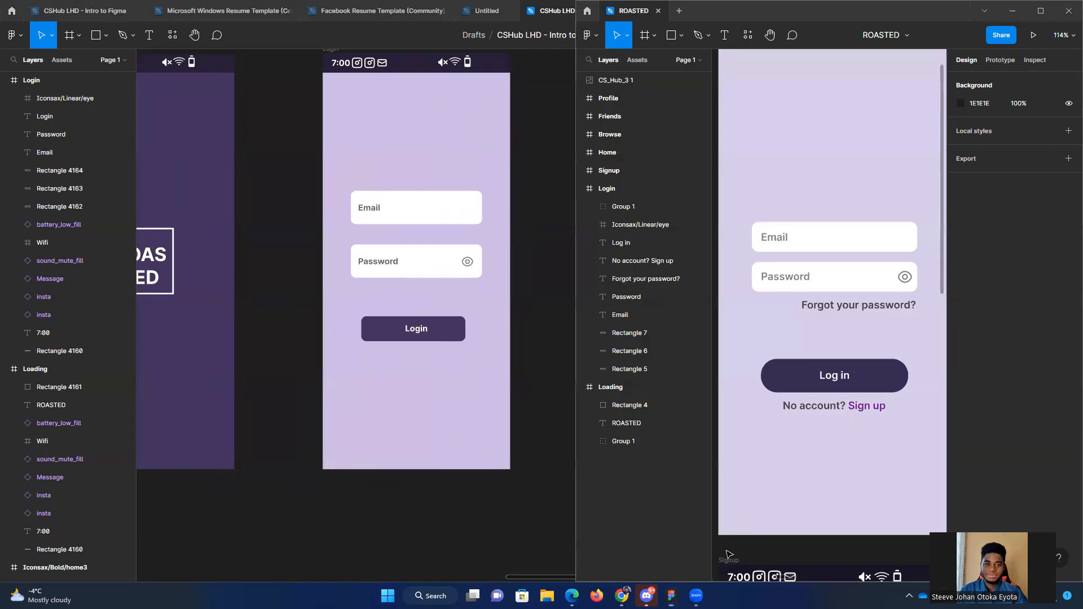
left_click(837, 407)
right_click(823, 408)
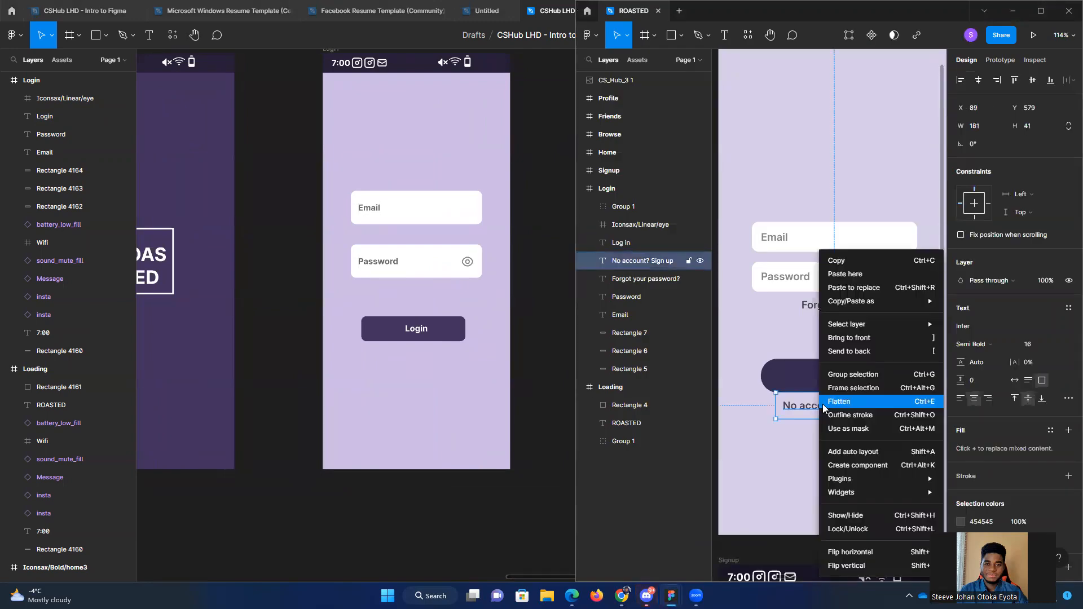
left_click(846, 262)
Step: Paste the "No account? Sign up" text into the Login frame of the Intro to Figma copy, just below the Login button at X 83, Y 554
left_click(413, 386)
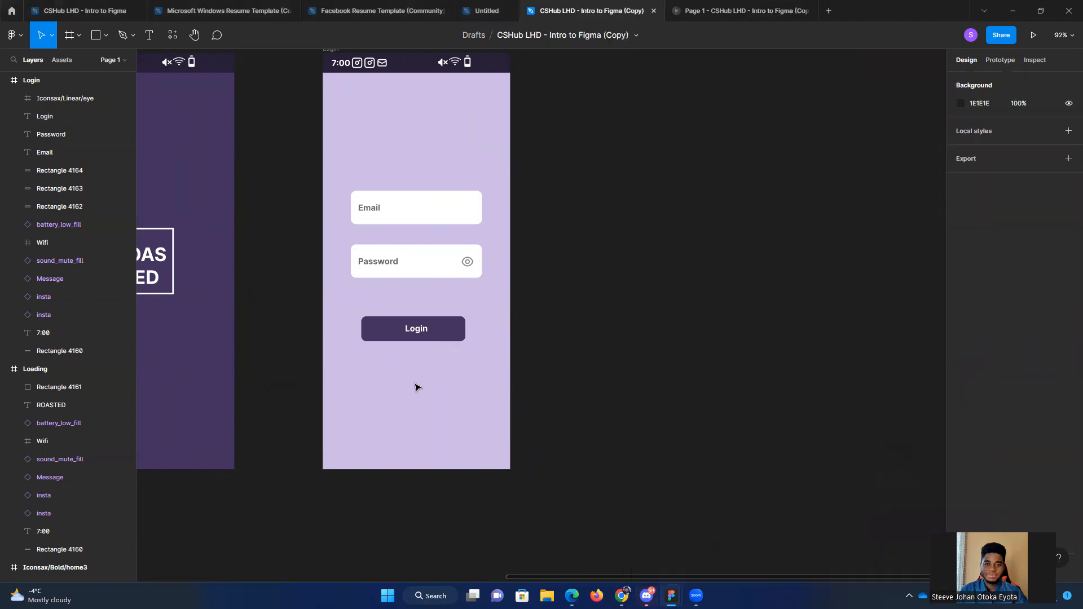
right_click(406, 388)
left_click(431, 248)
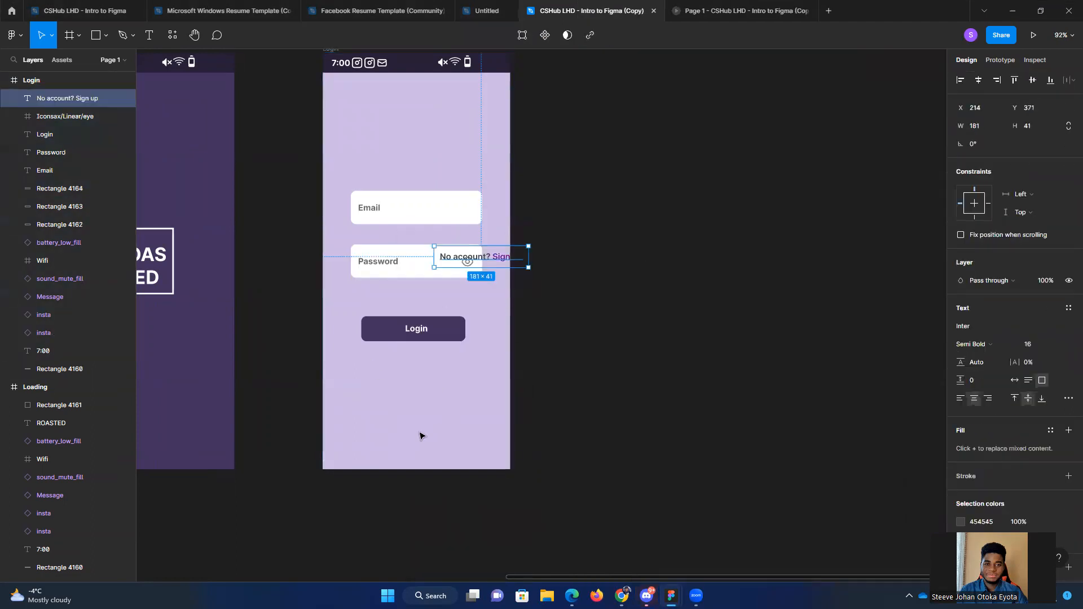
left_click_drag(497, 246, 437, 348)
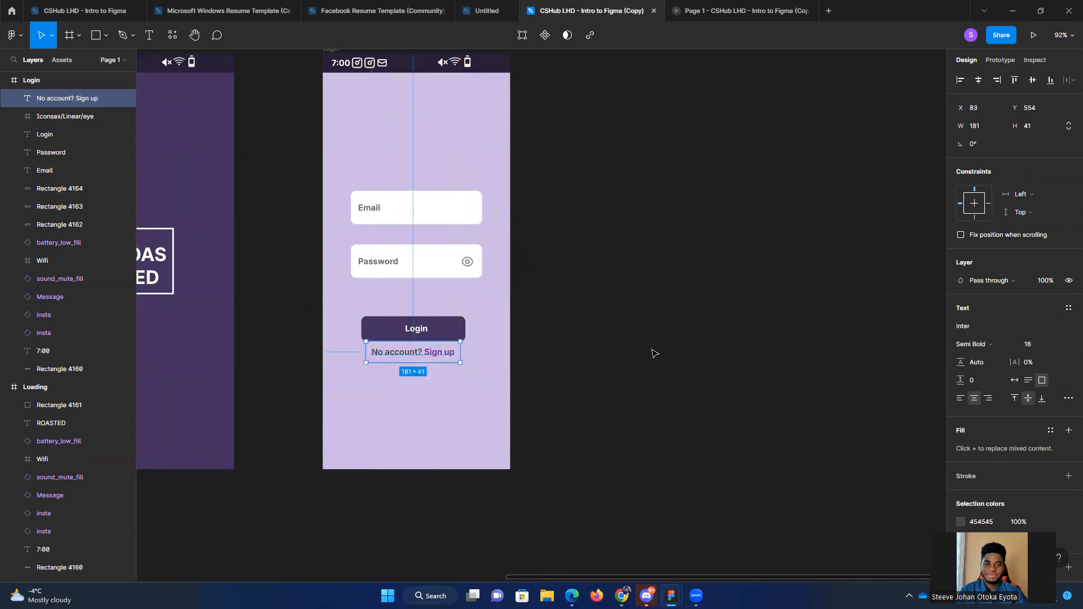
left_click(610, 397)
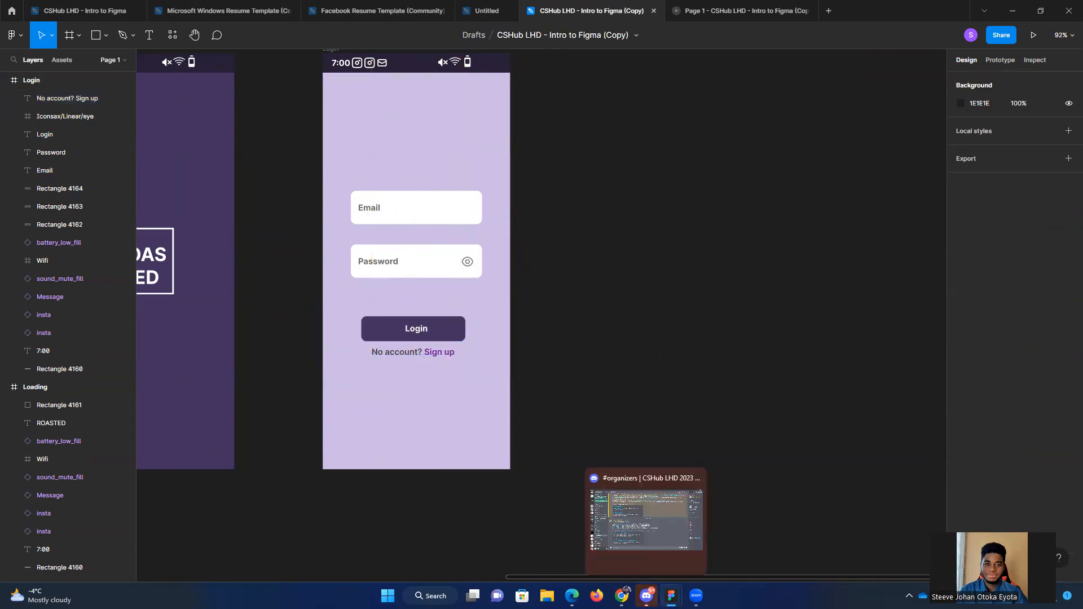
Step: Copy the "Forgot your password?" text from the ROASTED file and place it on the Login screen right-aligned beneath the Password field
mouse_move(621, 596)
mouse_move(671, 596)
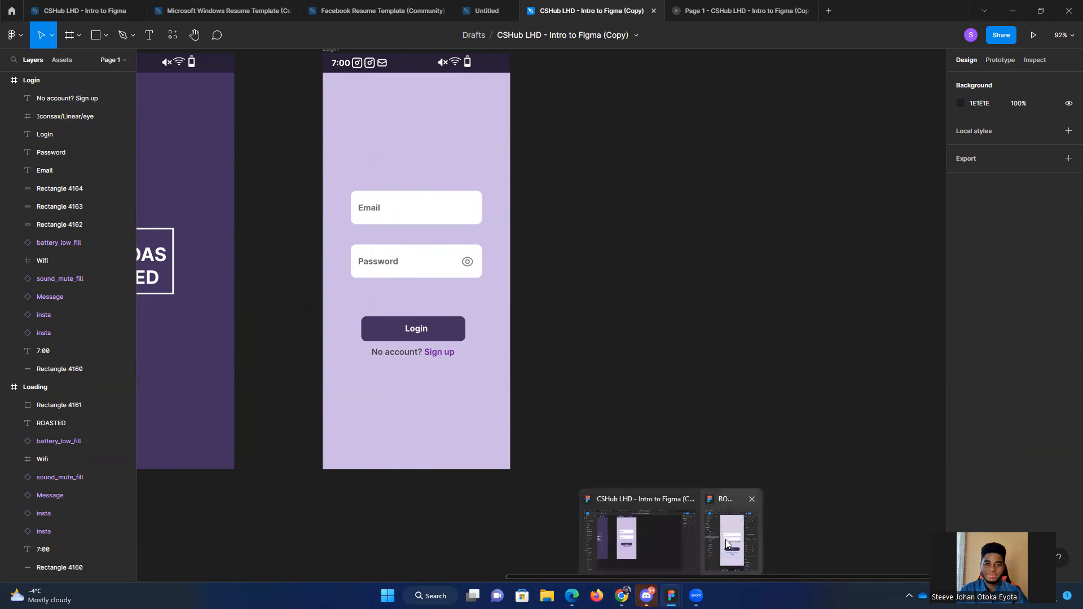
left_click(725, 539)
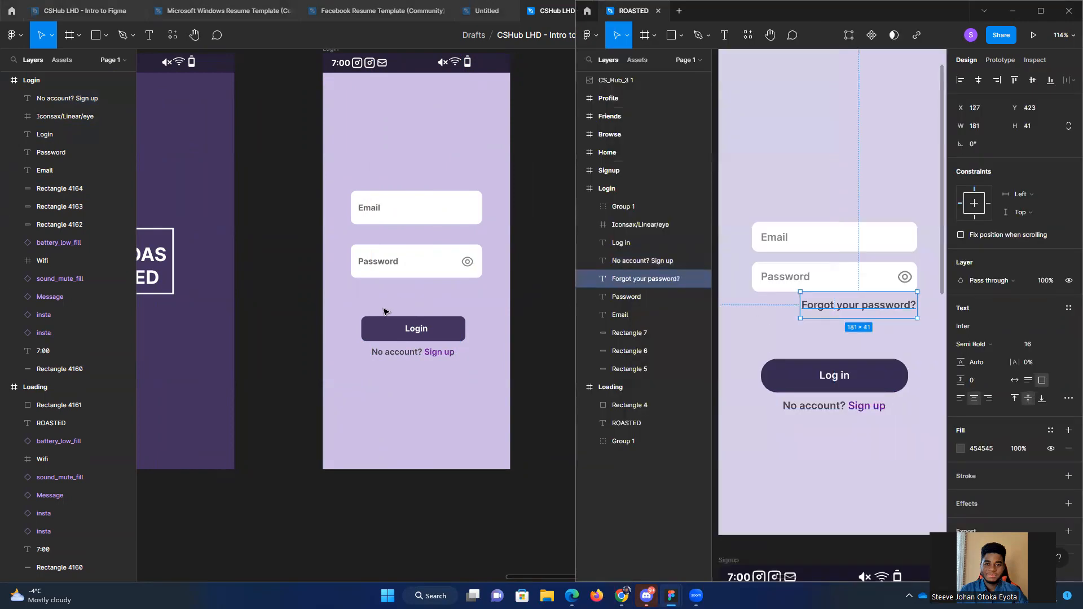
left_click(457, 297)
key("ctrl+v")
left_click_drag(539, 315, 436, 289)
left_click(673, 307)
scroll(670, 312, "down", 1)
left_click_drag(377, 370, 410, 335)
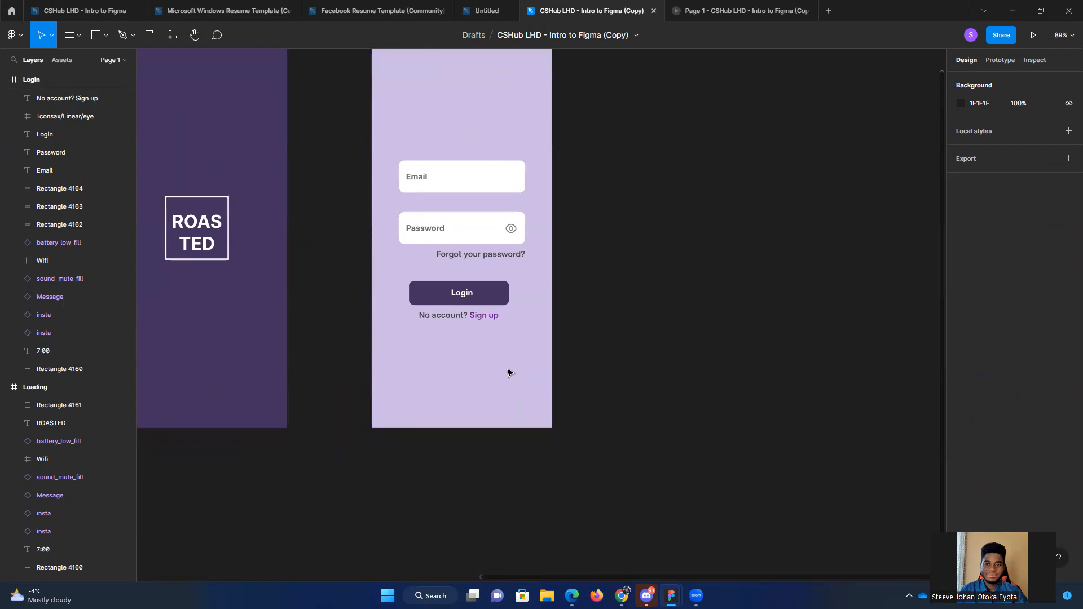
scroll(508, 373, "down", 1)
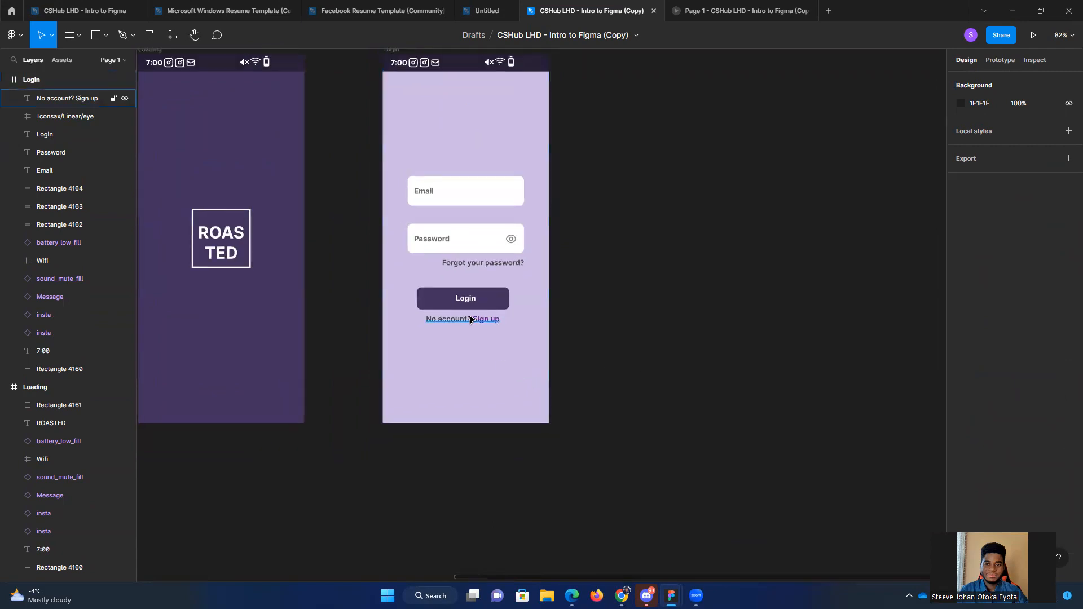
scroll(486, 319, "up", 1)
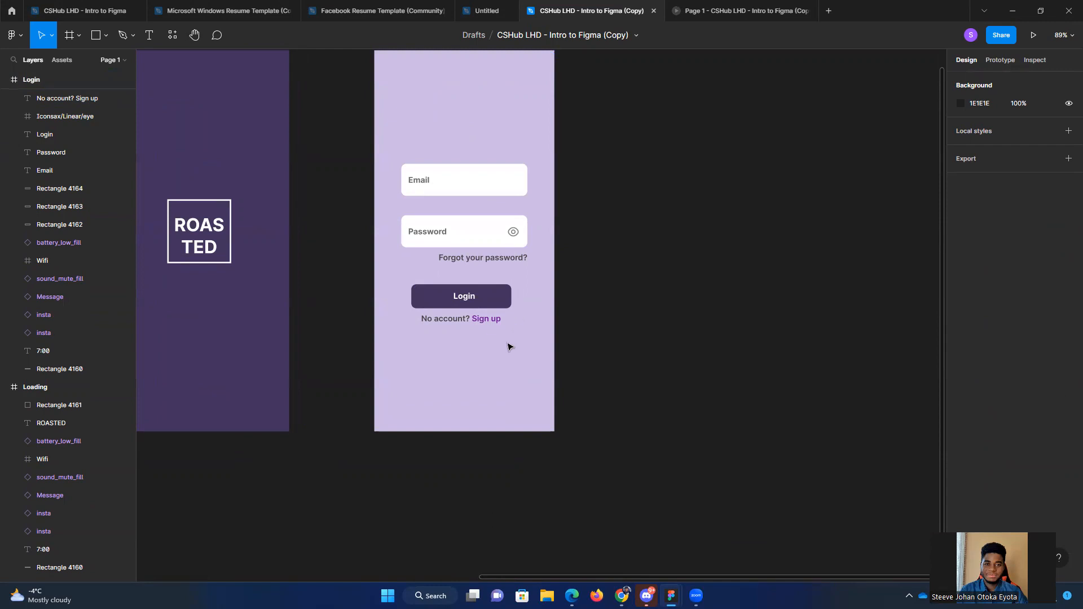
scroll(547, 363, "down", 1)
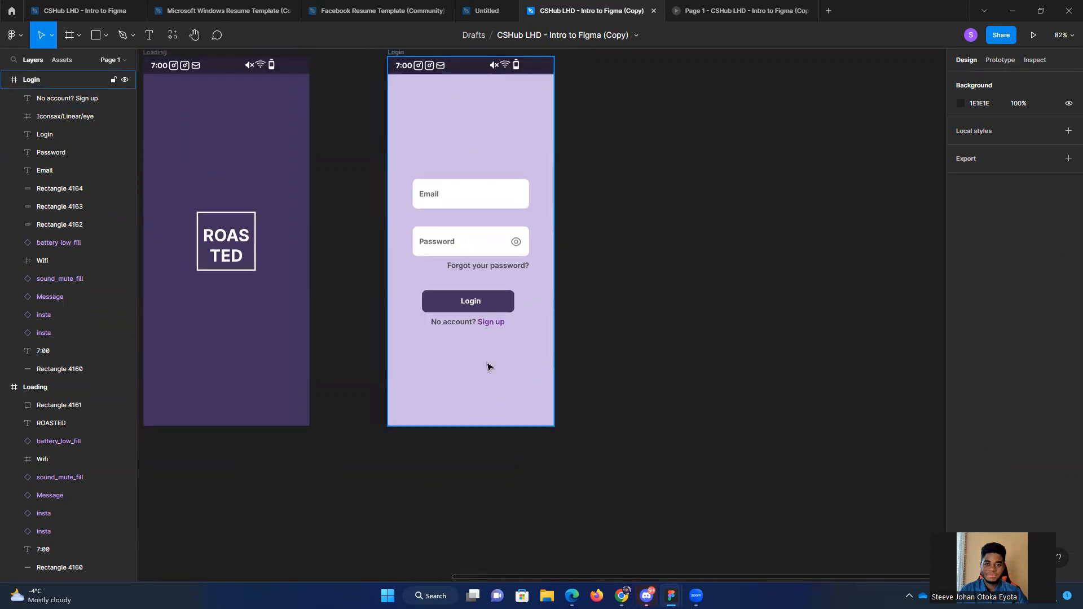
scroll(621, 370, "right", 3)
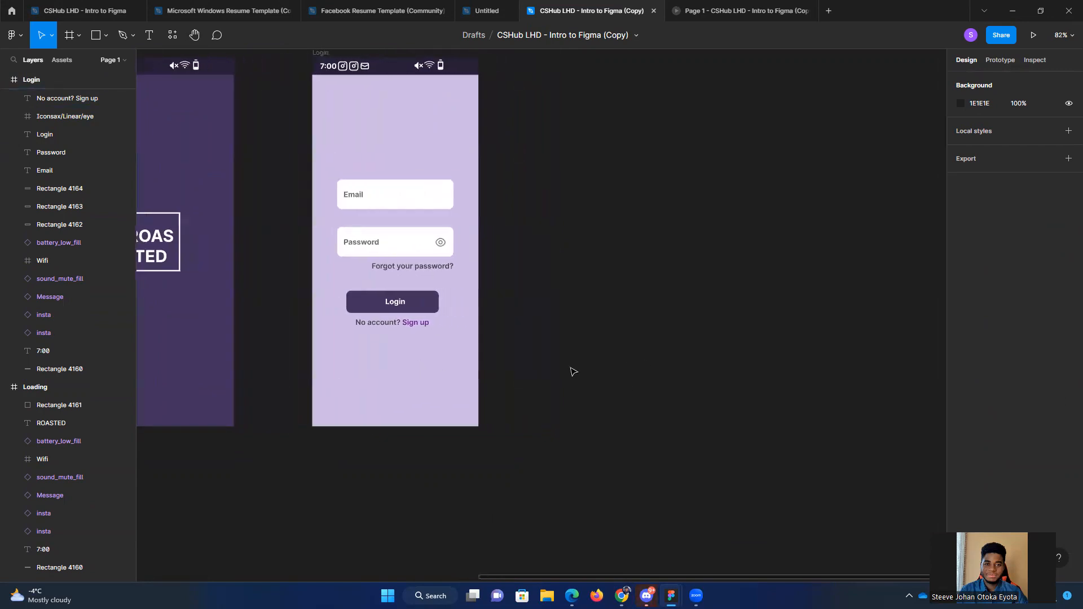
scroll(574, 371, "down", 1)
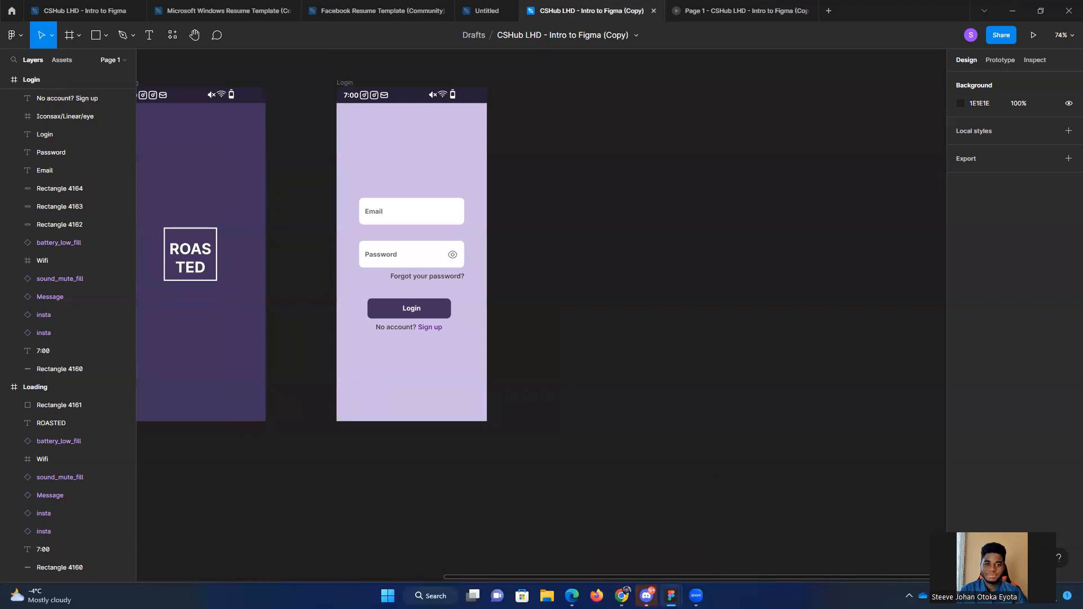
Step: Copy the Home frame from the ROASTED file
mouse_move(671, 595)
left_click(728, 542)
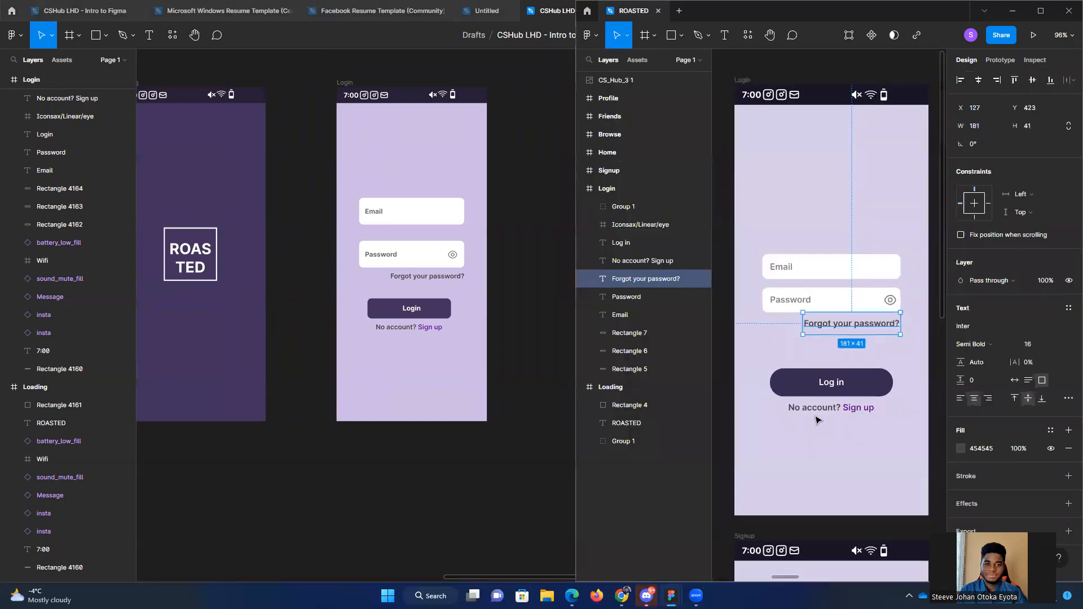
scroll(858, 430, "down", 6)
left_click_drag(878, 420, 771, 388)
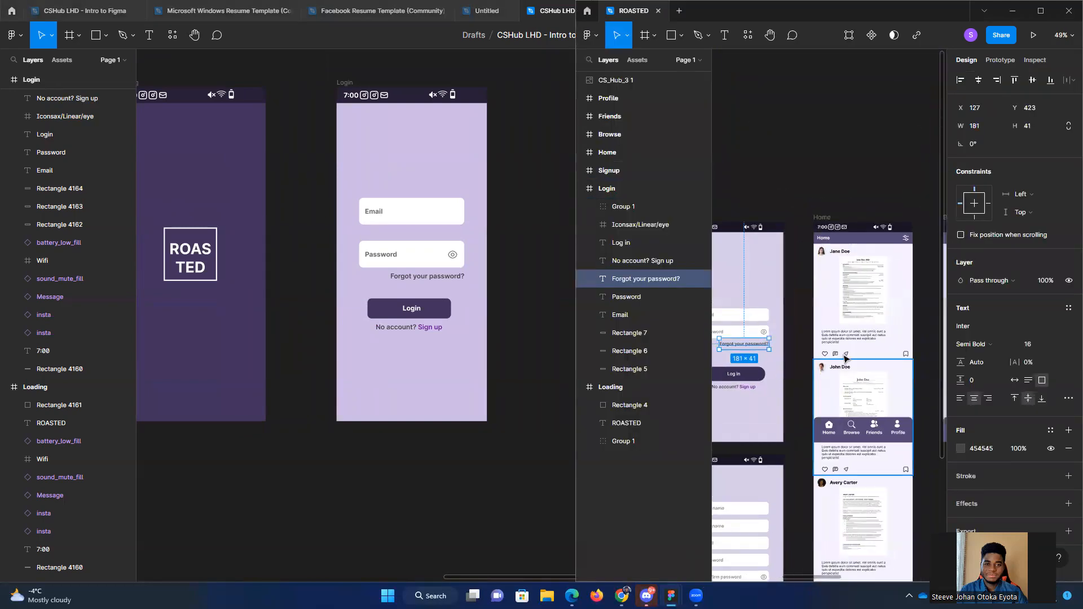
left_click(810, 198)
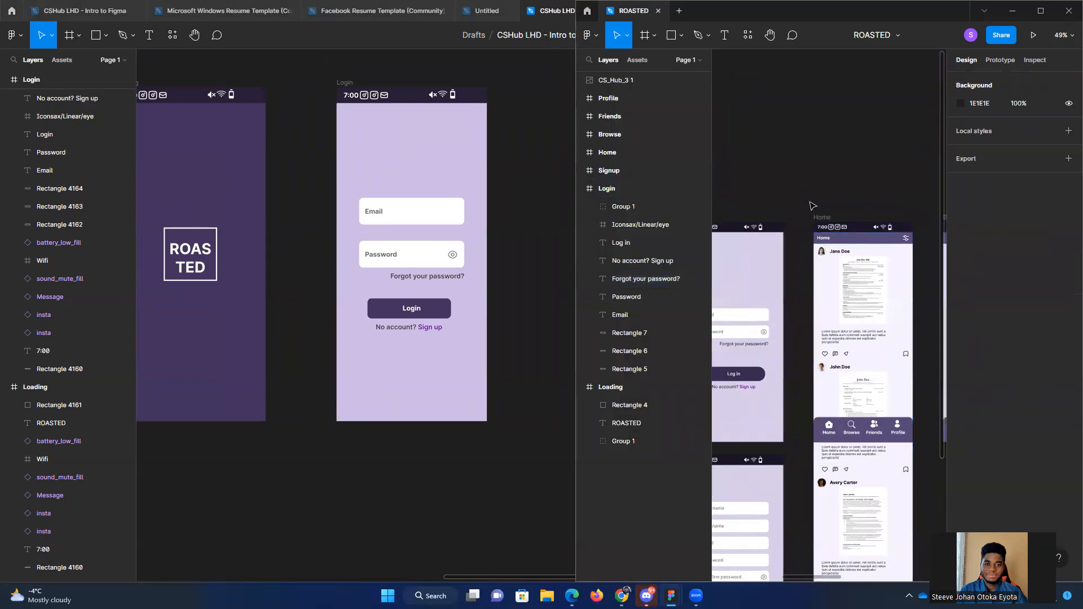
left_click(833, 220)
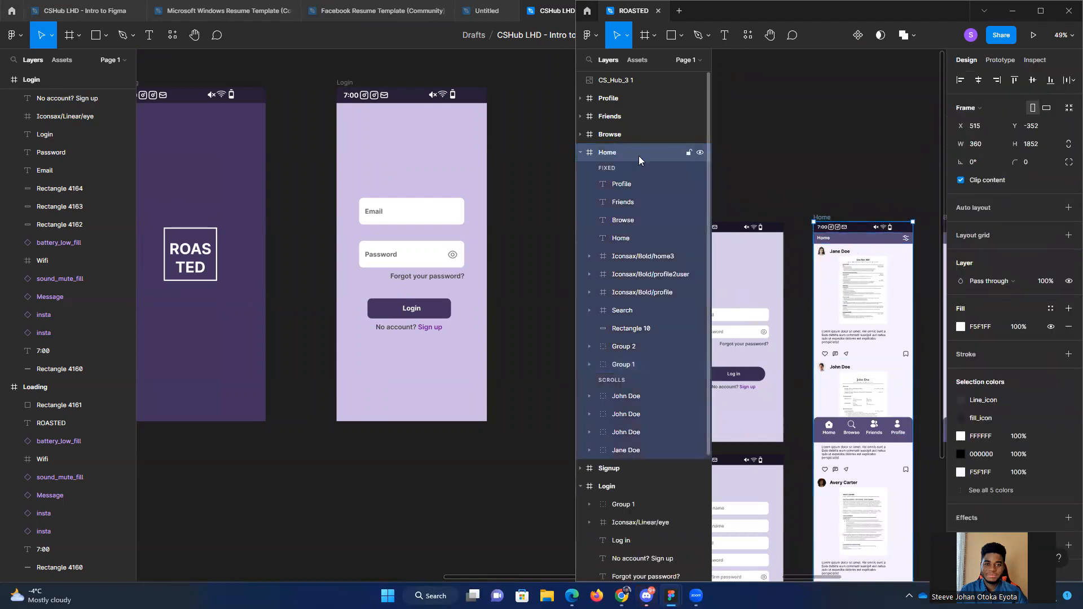
Step: Paste the Home frame into the Intro to Figma copy and position it beside the Login frame at X 1599, Y -322
left_click(525, 247)
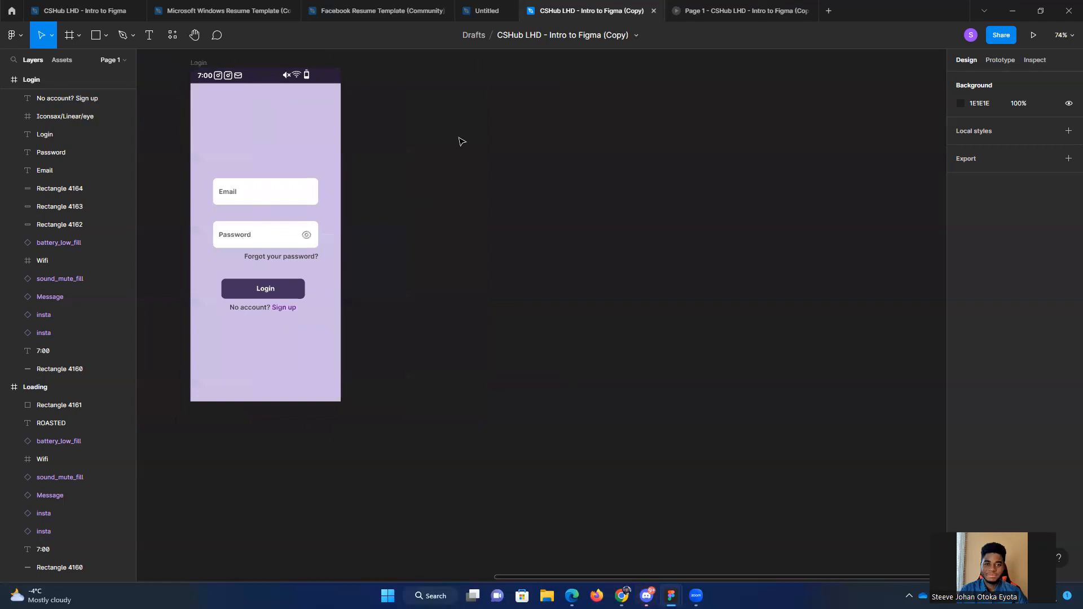
scroll(416, 210, "up", 3)
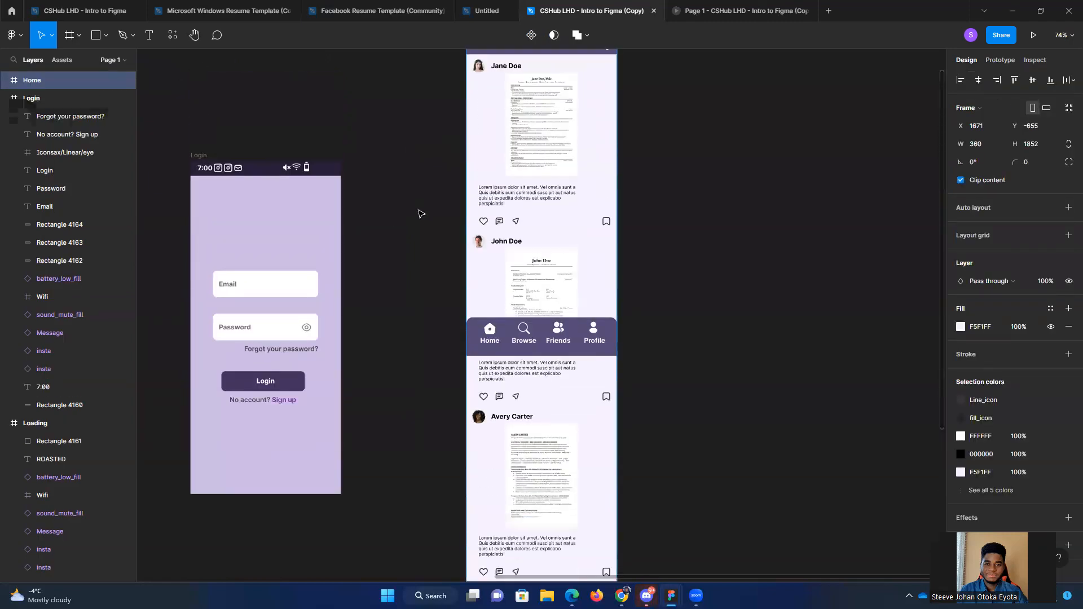
scroll(420, 213, "down", 5)
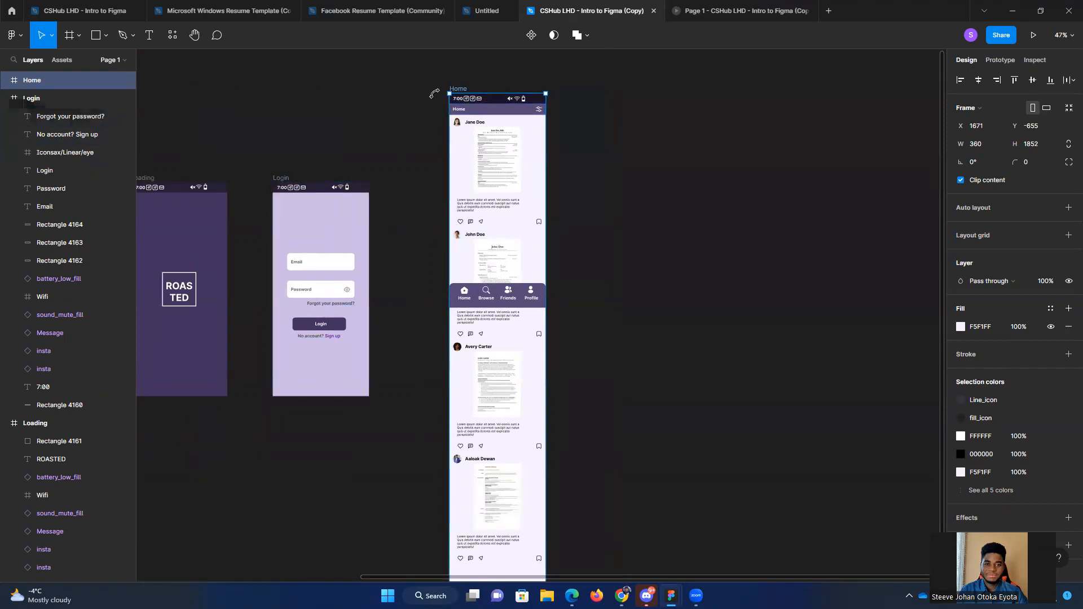
left_click_drag(491, 120, 472, 208)
left_click_drag(449, 259, 557, 109)
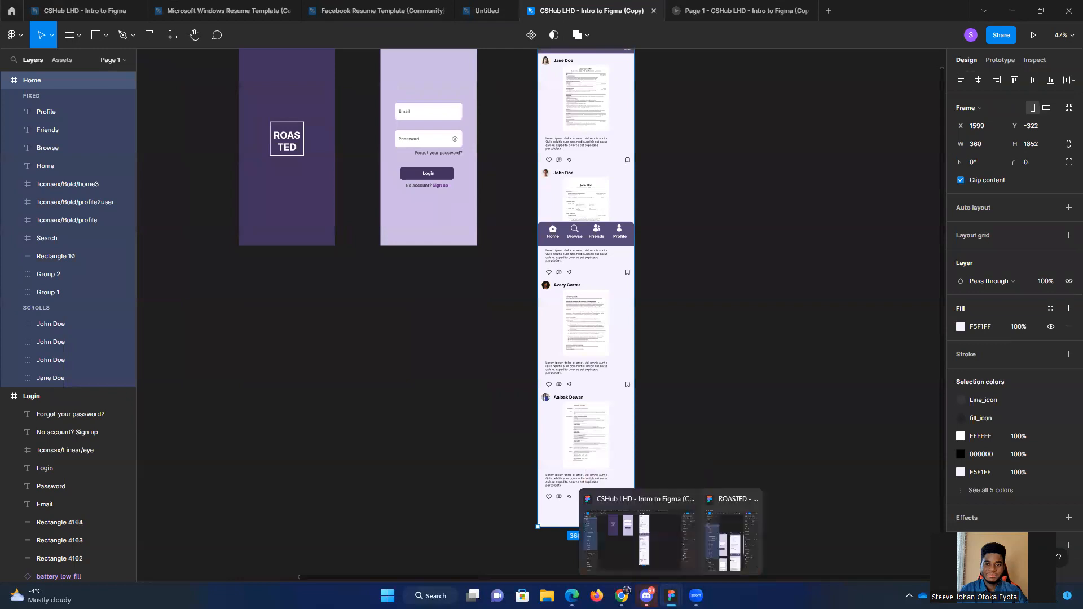
Step: Copy the Signup frame from the ROASTED file
mouse_move(646, 597)
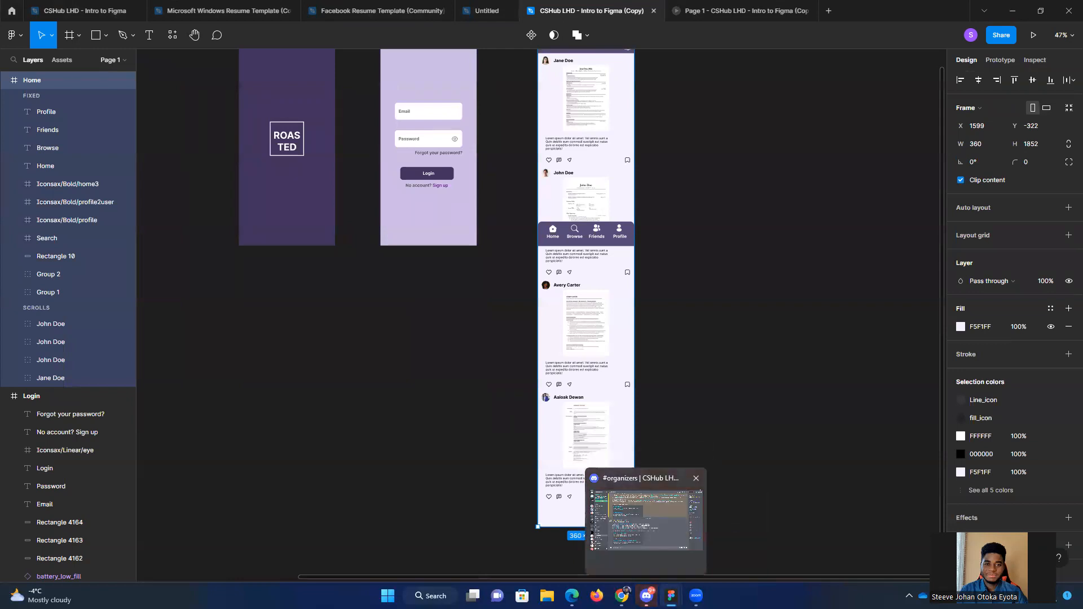
left_click(733, 539)
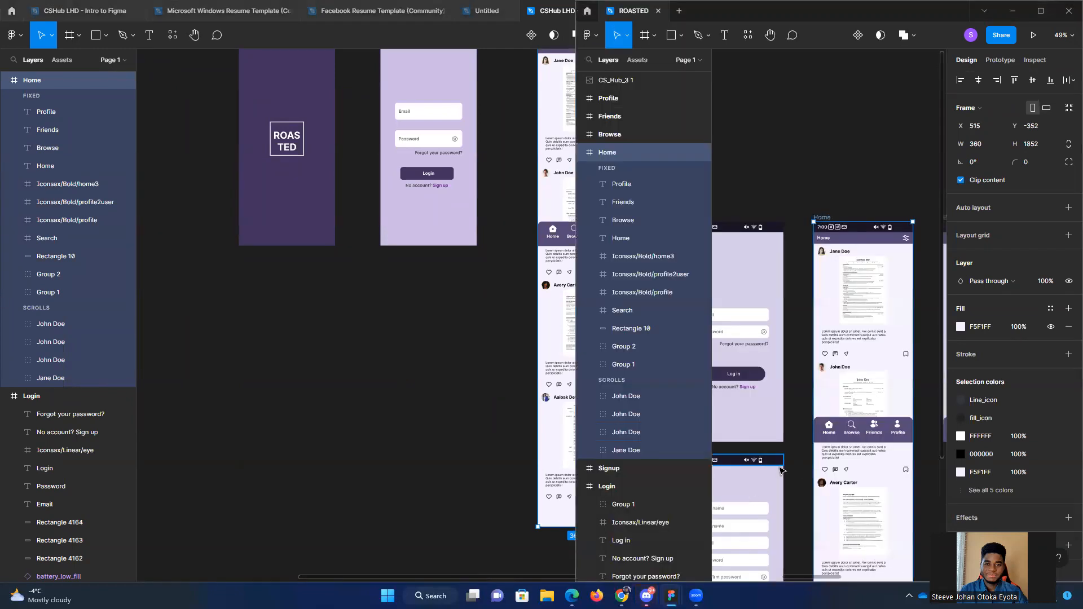
left_click(812, 337)
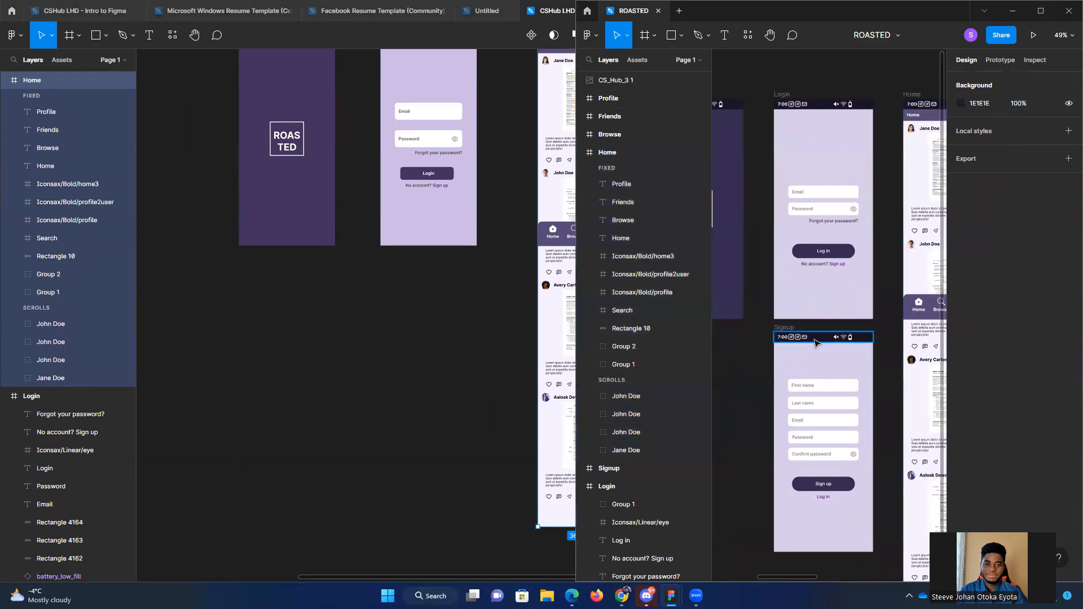
left_click(615, 468)
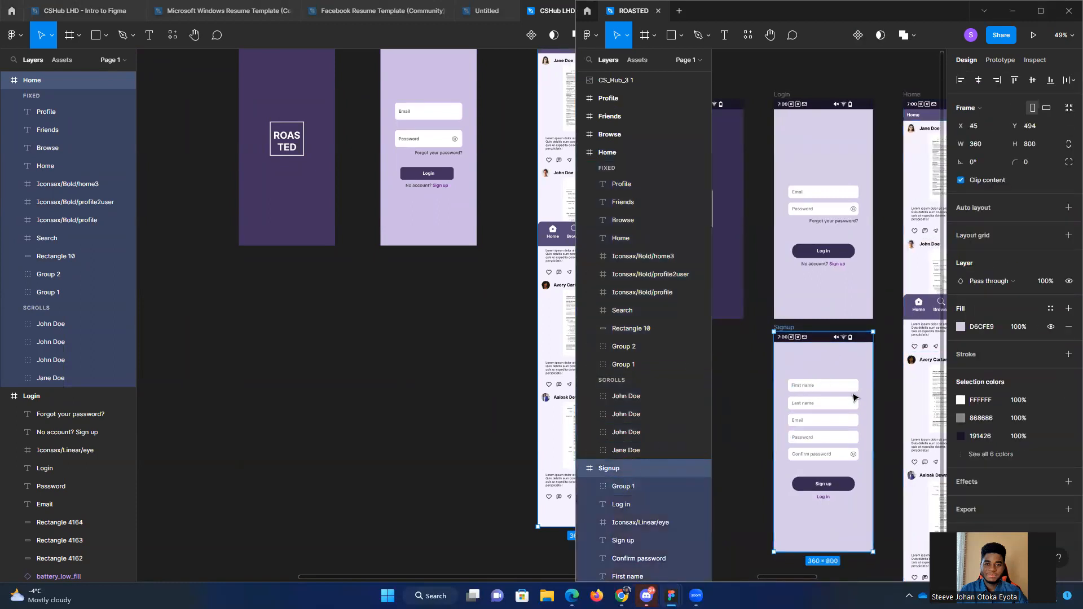
key("ctrl+c")
Step: Paste the Signup frame into the Intro to Figma copy and position it directly below the Login frame at X 1010, Y 558
left_click(399, 342)
key("ctrl+v")
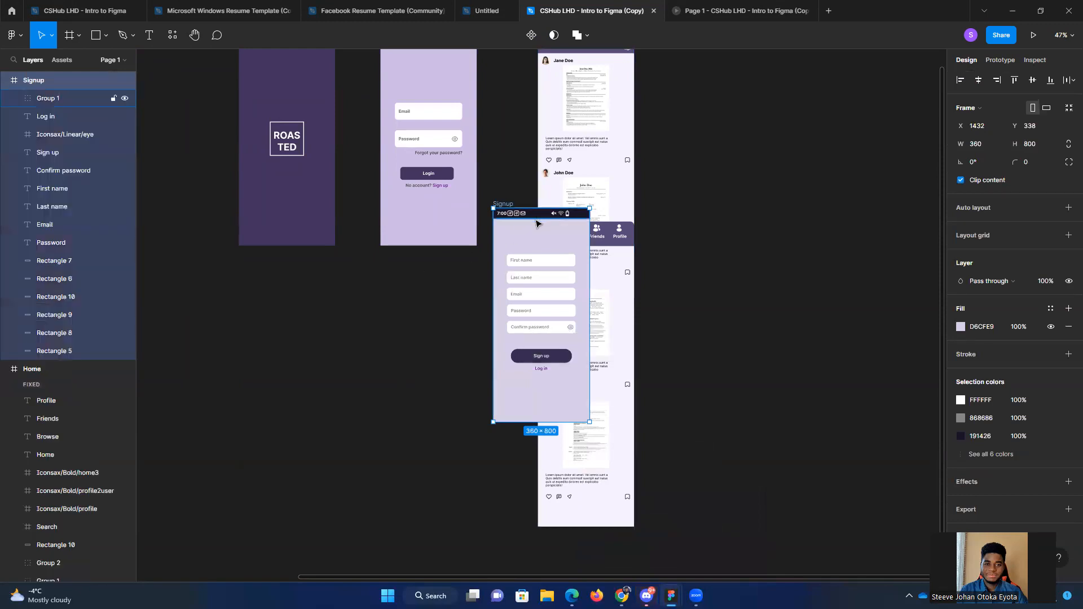
left_click_drag(537, 243, 424, 277)
Step: Examine the arrangement of the Loading, Login, Signup and Home frames and the Login screen's button
scroll(326, 309, "up", 2)
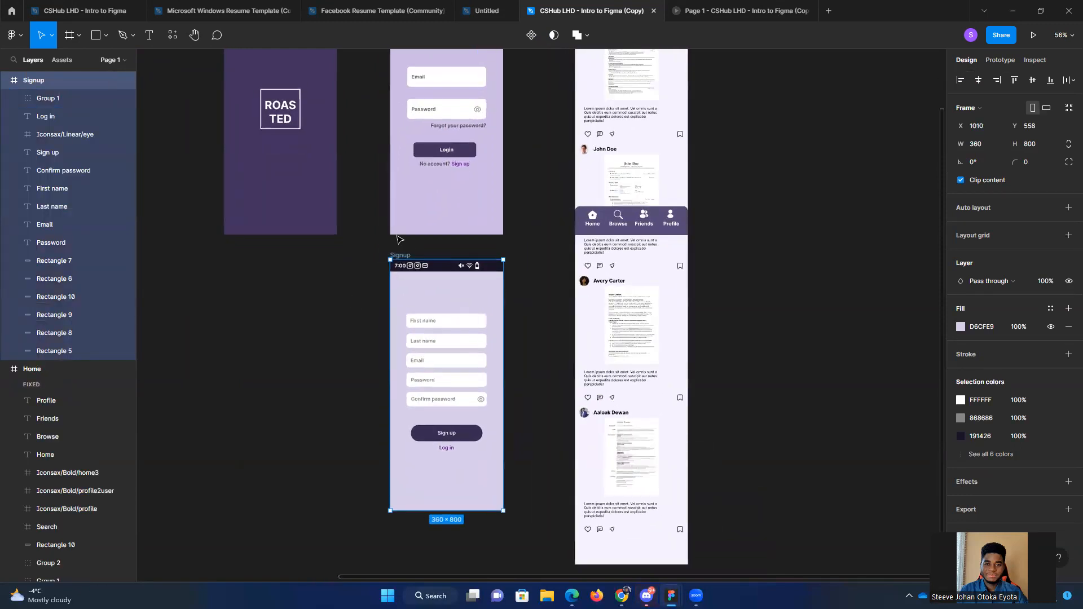
scroll(398, 240, "up", 4)
scroll(453, 416, "up", 1)
scroll(453, 419, "up", 2)
scroll(581, 412, "down", 2)
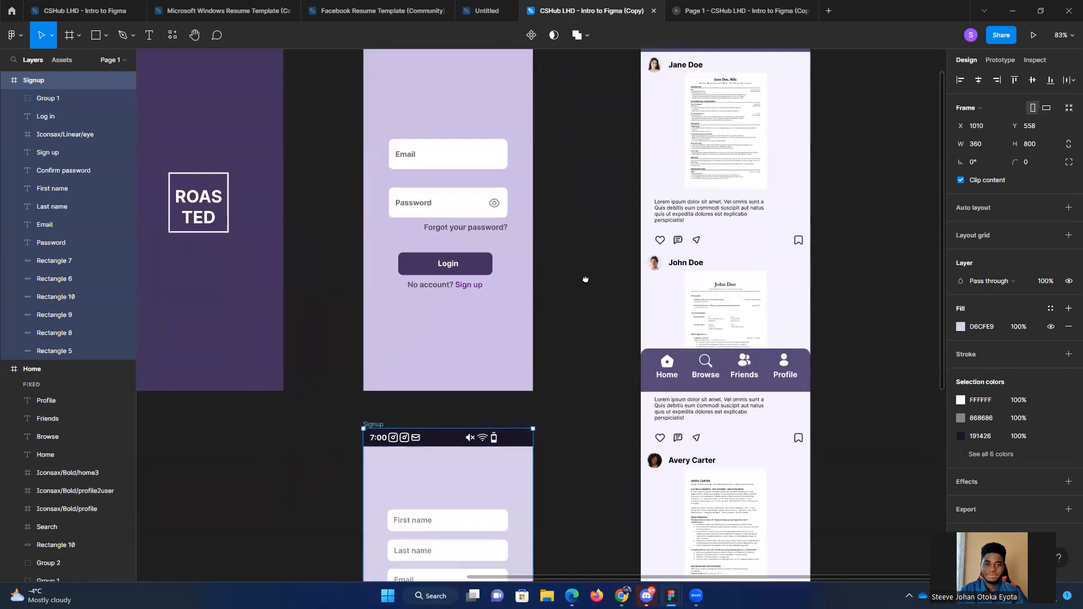
scroll(584, 279, "up", 3)
left_click(584, 278)
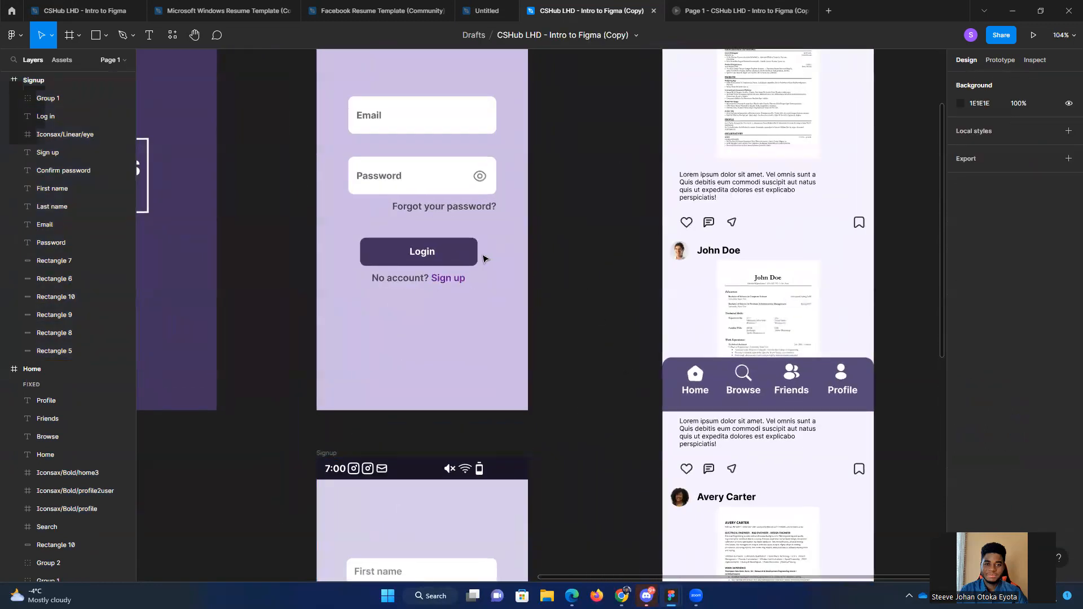
left_click(451, 252)
scroll(561, 268, "up", 2)
scroll(578, 274, "down", 4)
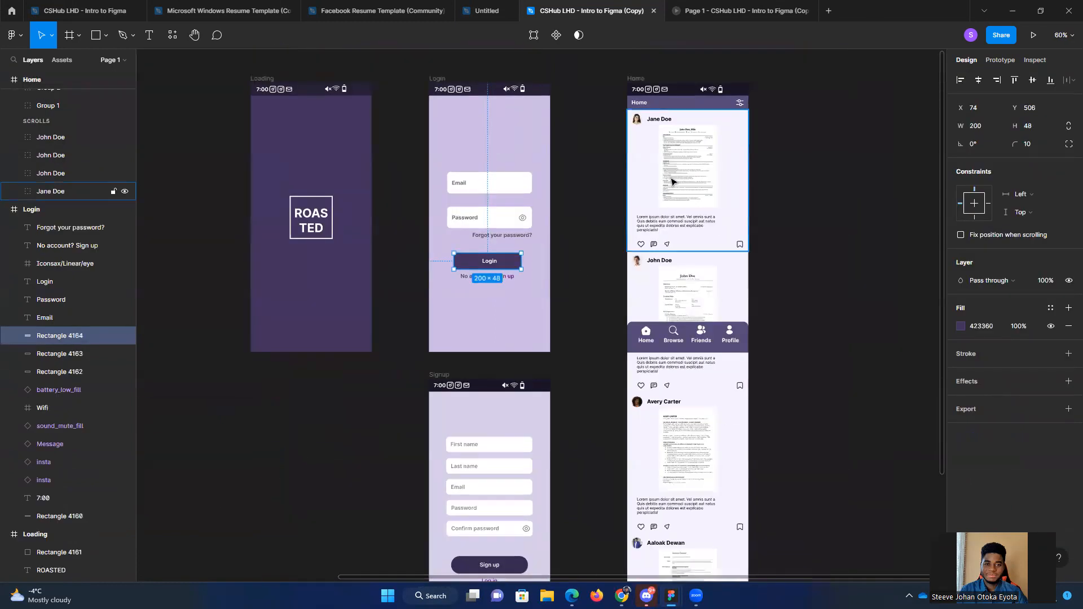
left_click(808, 179)
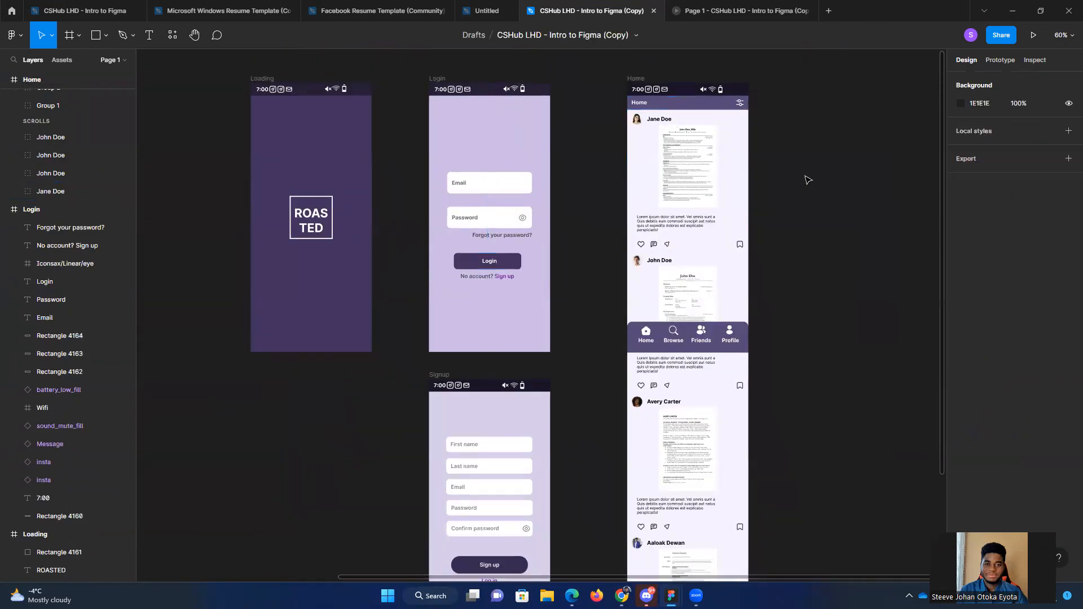
left_click_drag(824, 202, 799, 235)
scroll(564, 309, "up", 2)
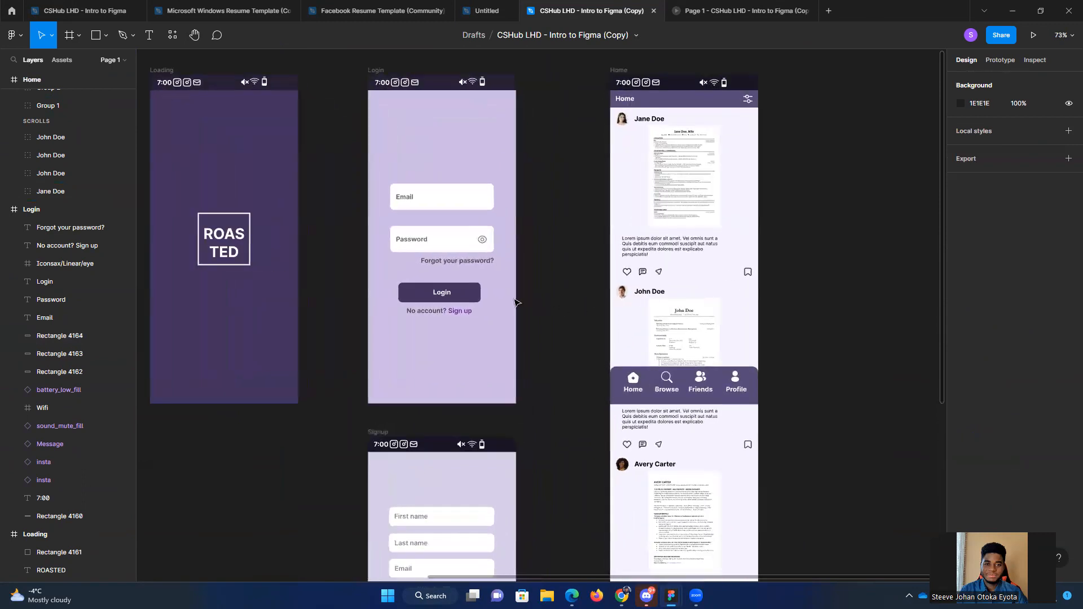
Step: Add a prototype interaction to the Login screen's Login button and open its interaction details
scroll(550, 296, "up", 1)
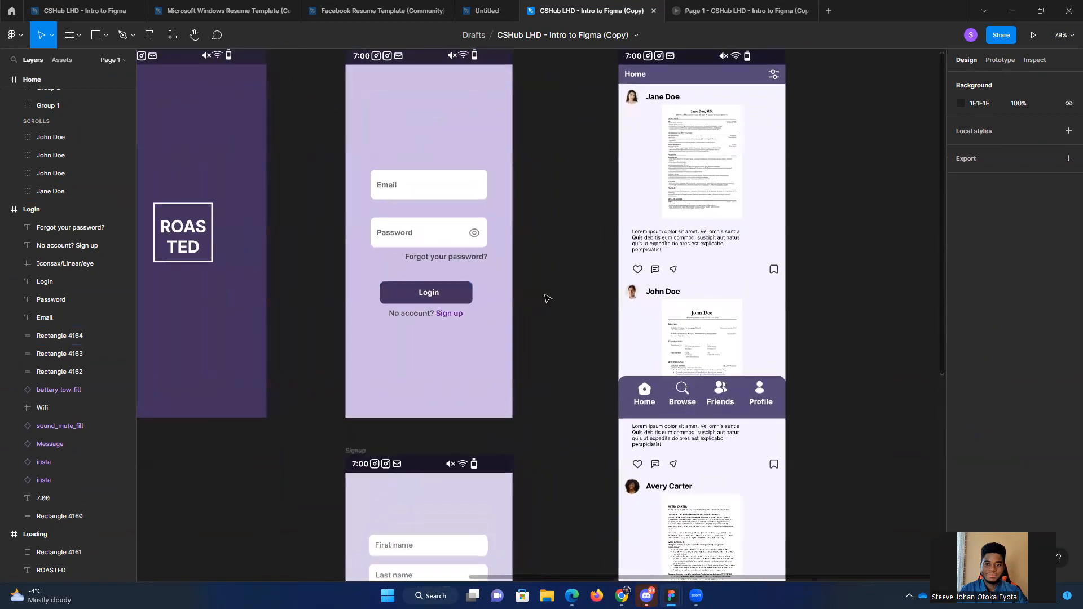
left_click(444, 295)
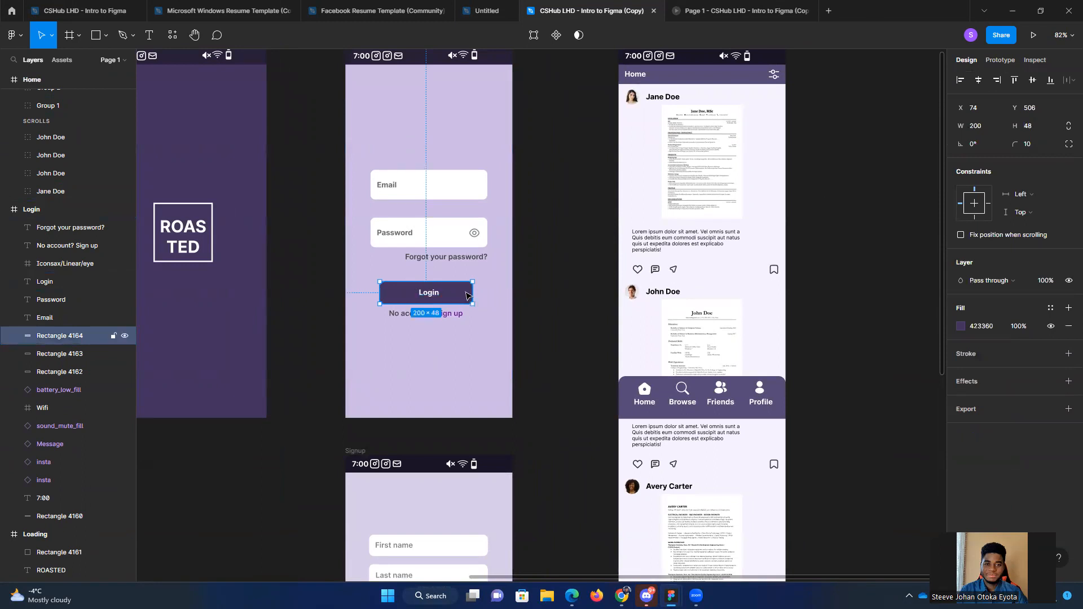
left_click(1002, 60)
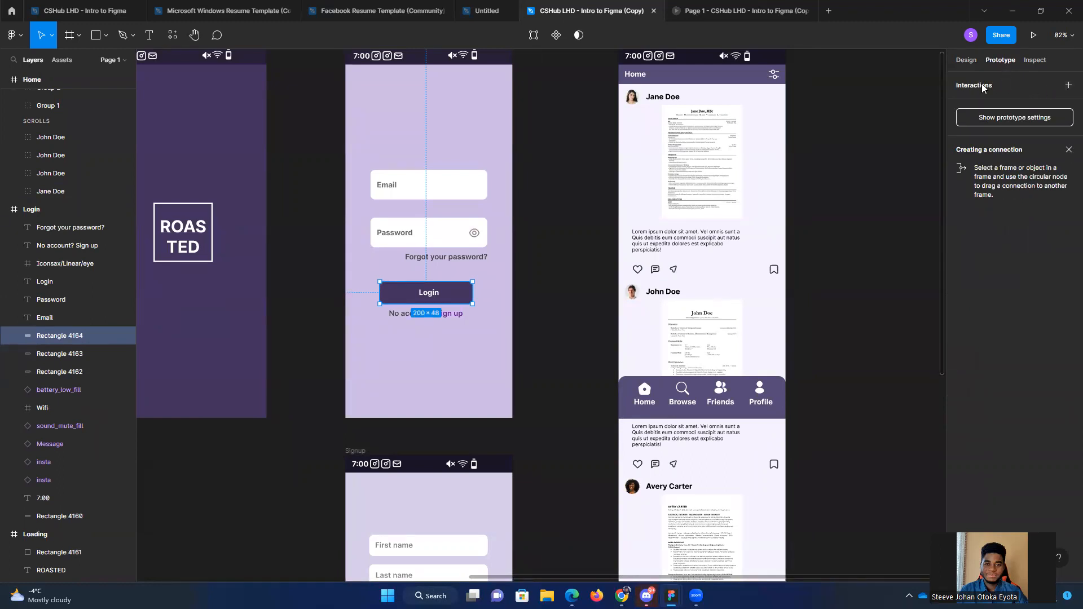
left_click(1068, 86)
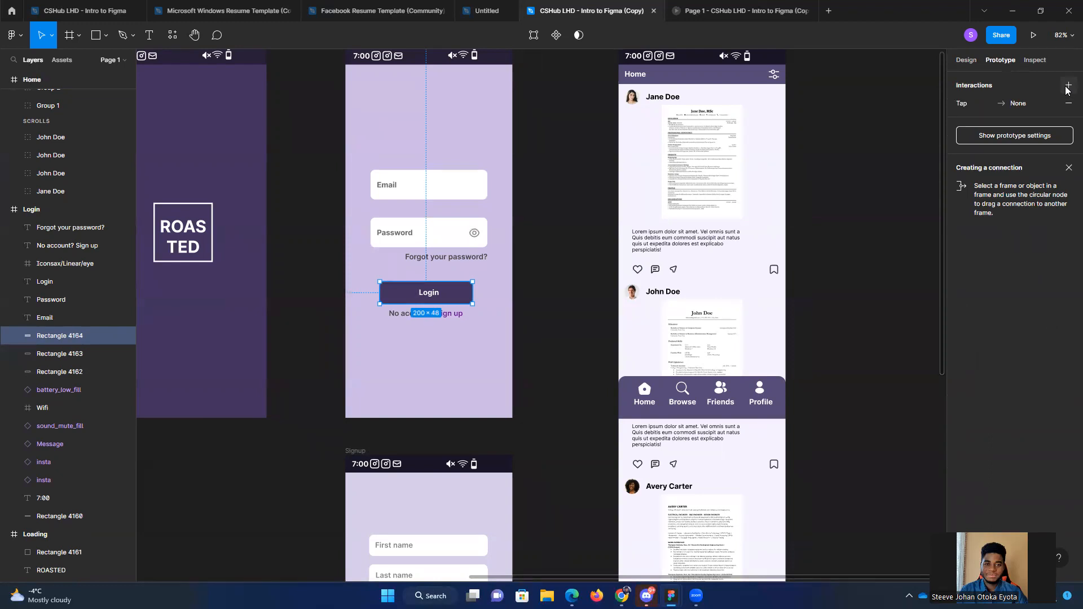
left_click(990, 103)
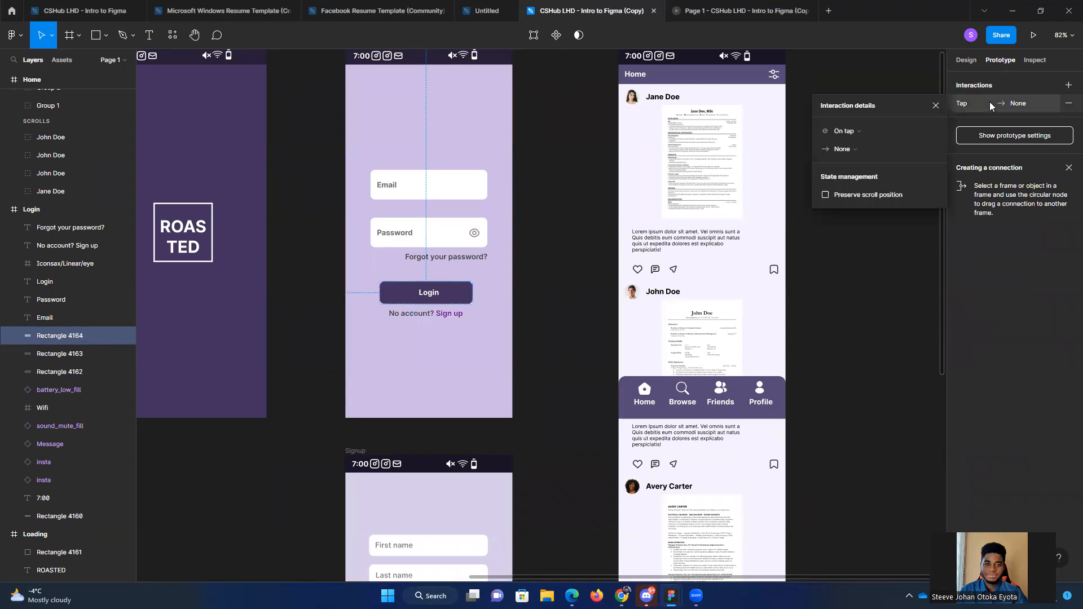
Step: Set the Login button's interaction to trigger On tap with the Navigate to action
left_click(867, 128)
left_click(867, 130)
left_click(866, 130)
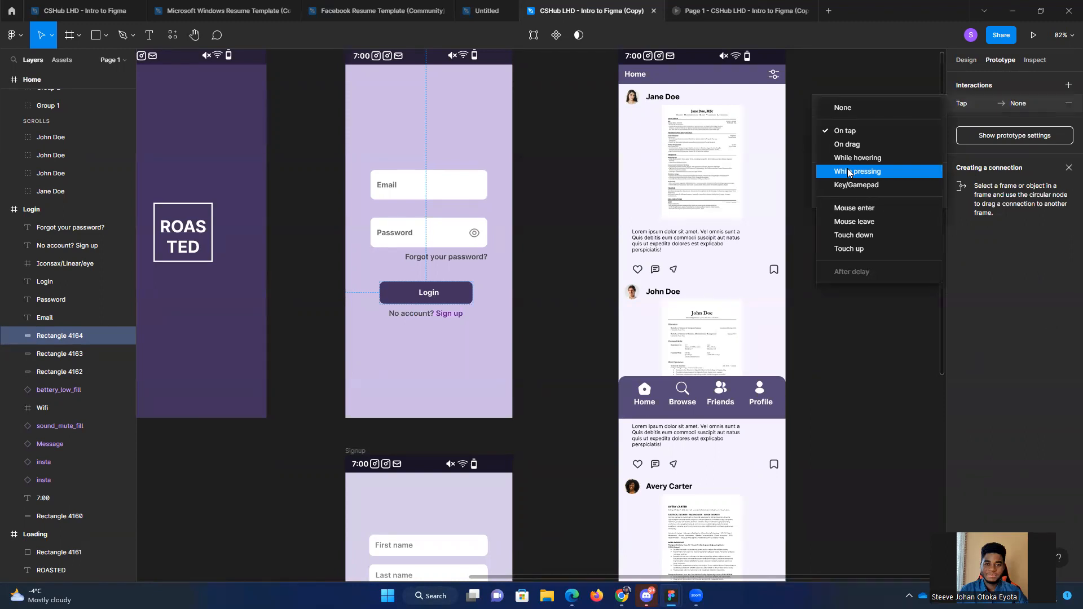
left_click(854, 133)
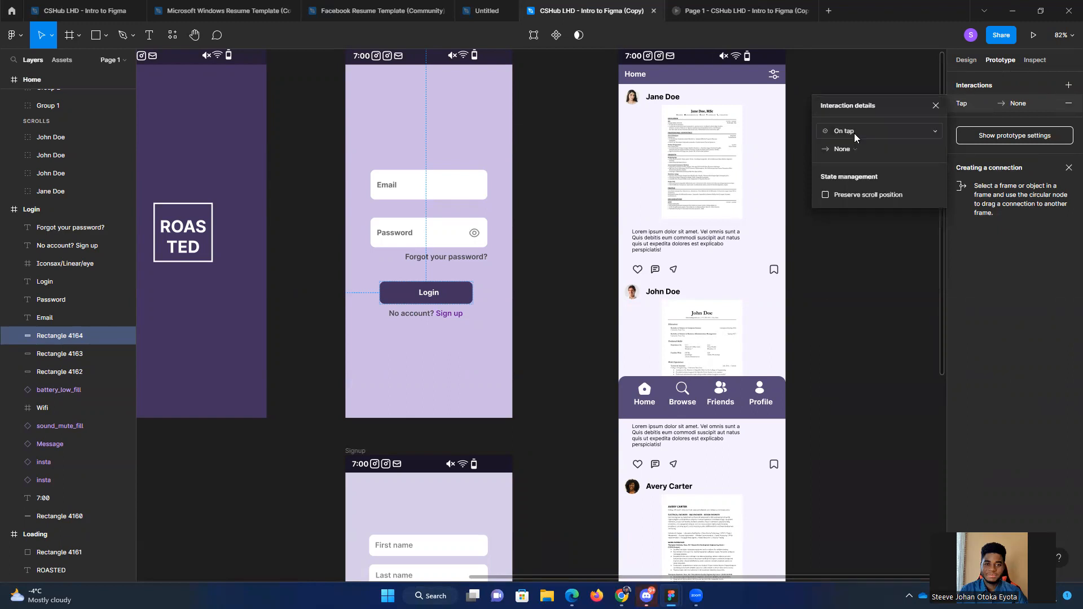
left_click(854, 146)
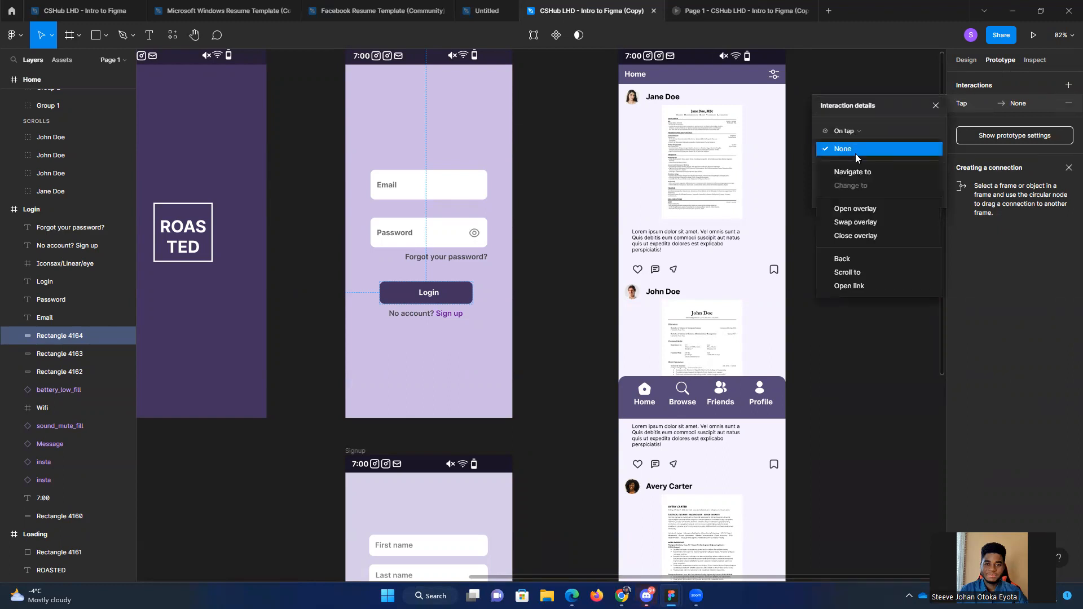
left_click(862, 170)
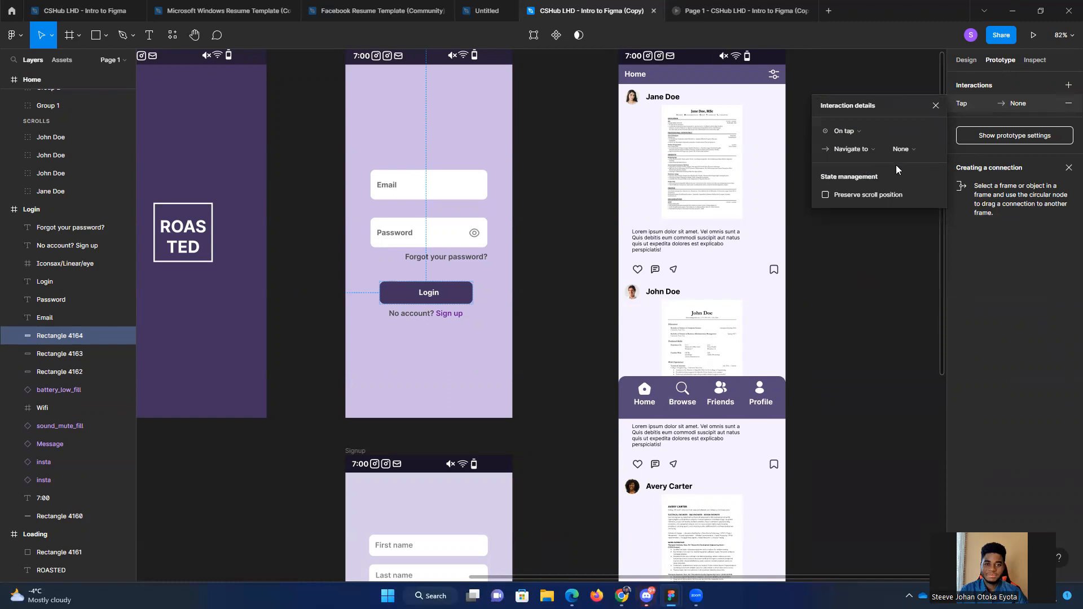
Step: Collapse the Login and Home frames in the layer list
left_click(913, 150)
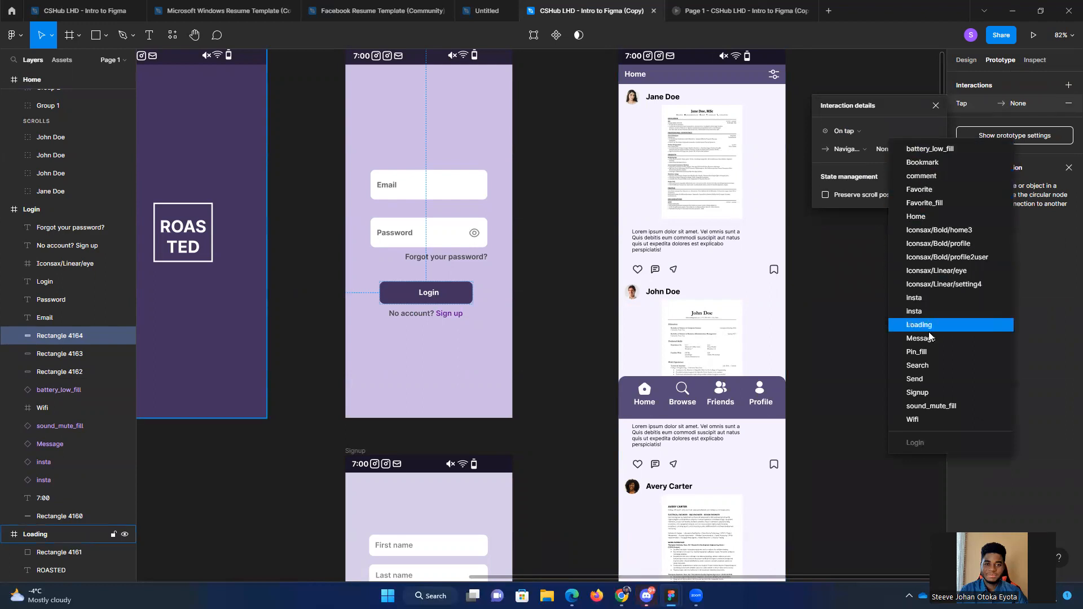
left_click(797, 318)
left_click_drag(877, 273, 800, 316)
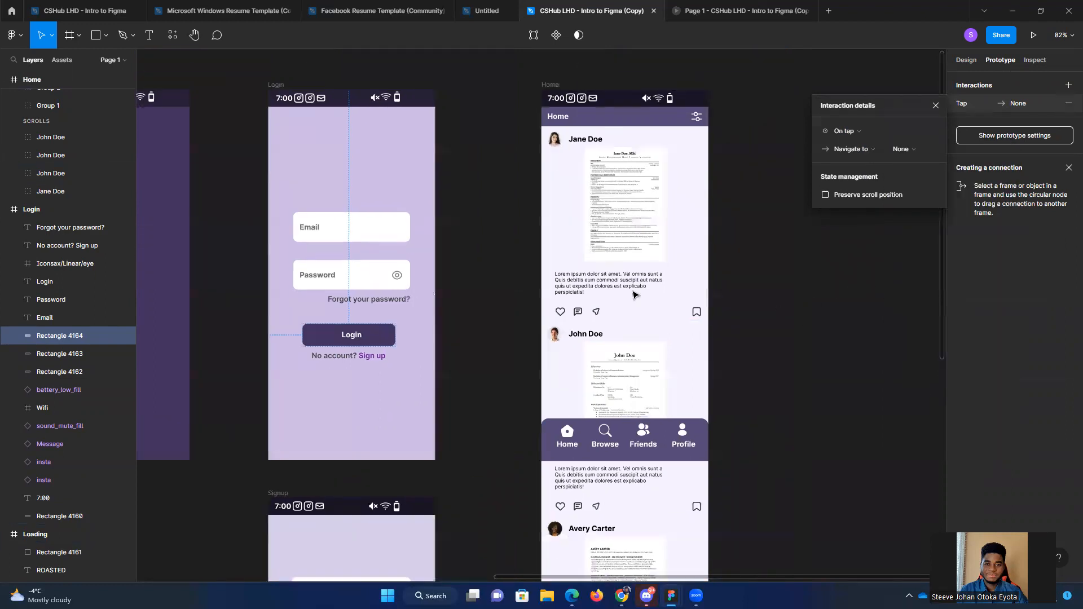
left_click_drag(249, 127, 392, 136)
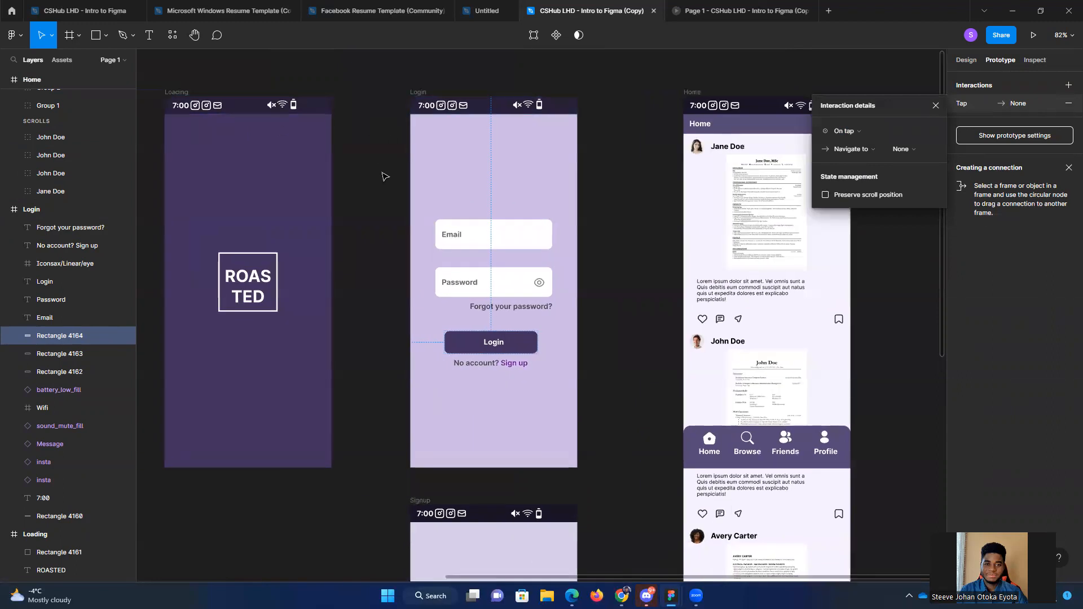
left_click_drag(403, 176, 510, 184)
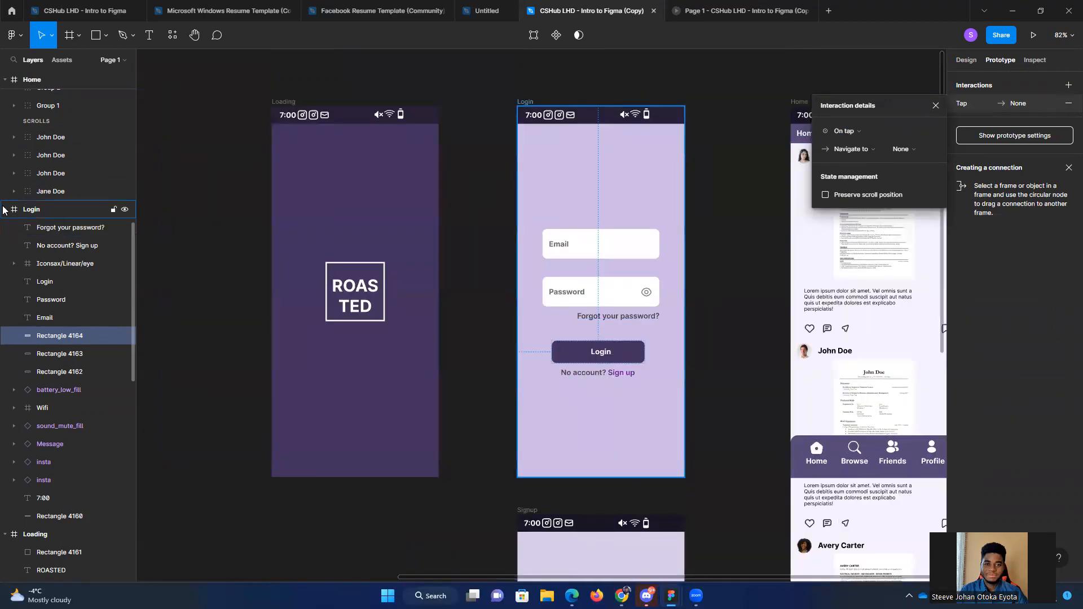
left_click(5, 209)
left_click(9, 80)
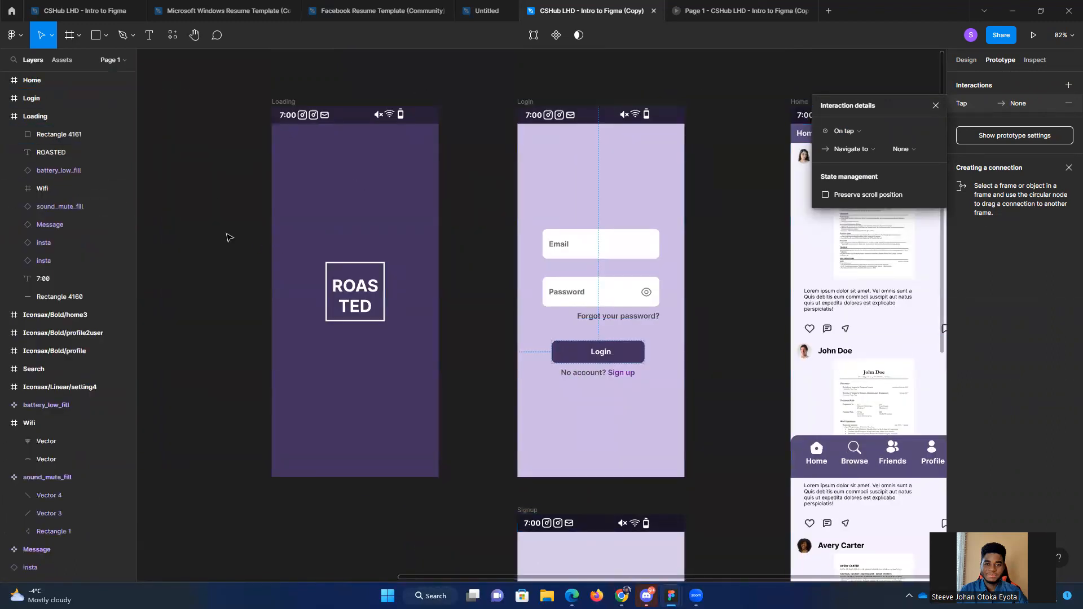
Step: Delete the group of loose icons and components lying beside the Loading frame on the canvas
left_click_drag(229, 236, 673, 249)
left_click_drag(169, 93, 572, 239)
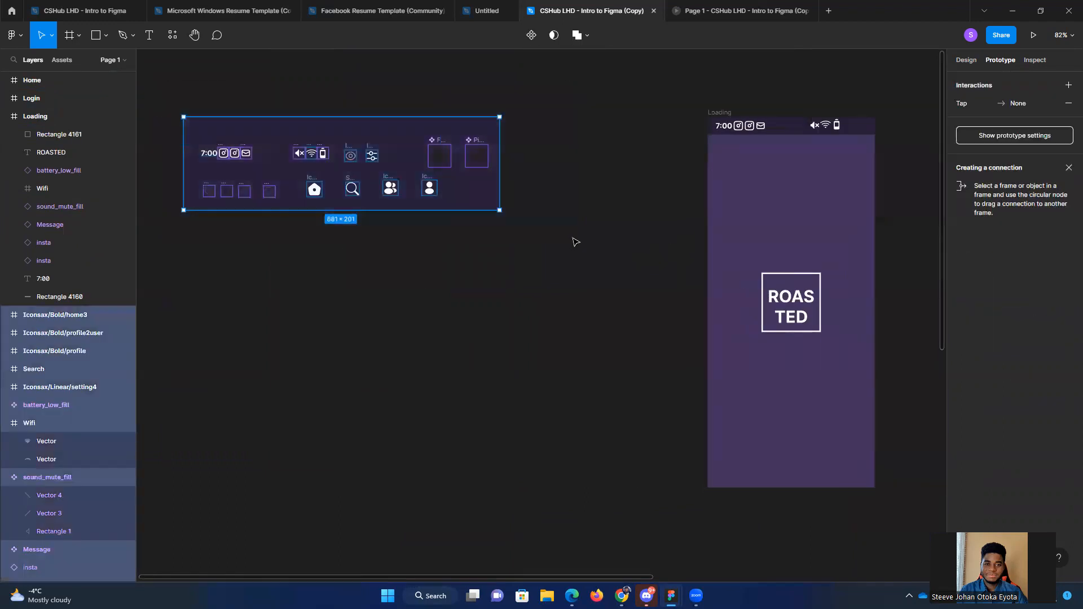
key("Delete")
Step: Set the destination of the Login button's On tap interaction to the Home frame
left_click_drag(433, 325, 371, 350)
scroll(484, 217, "right", 10)
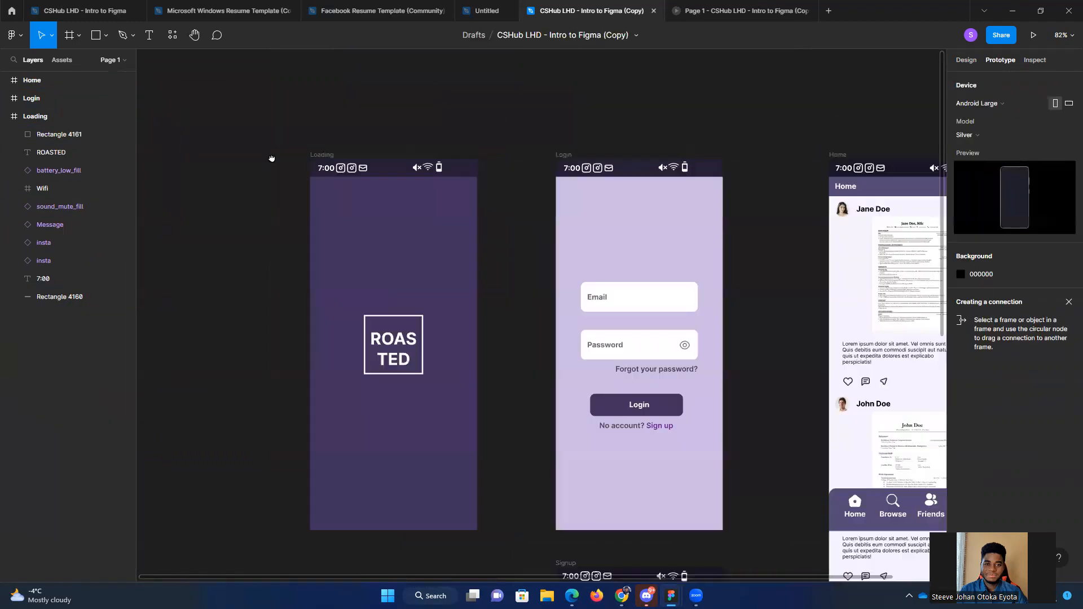
scroll(565, 200, "down", 3)
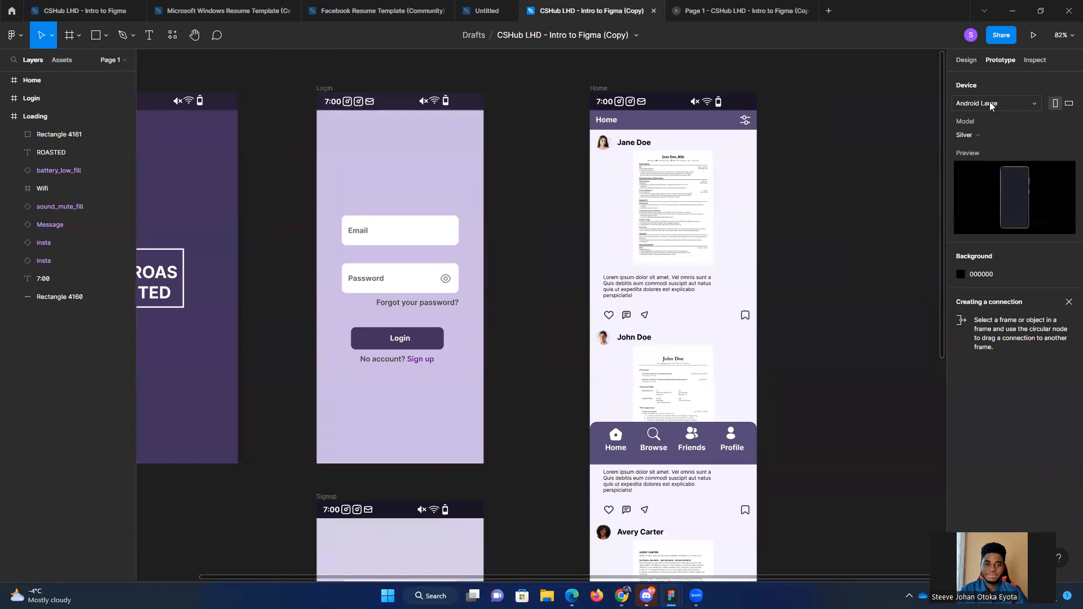
left_click(35, 116)
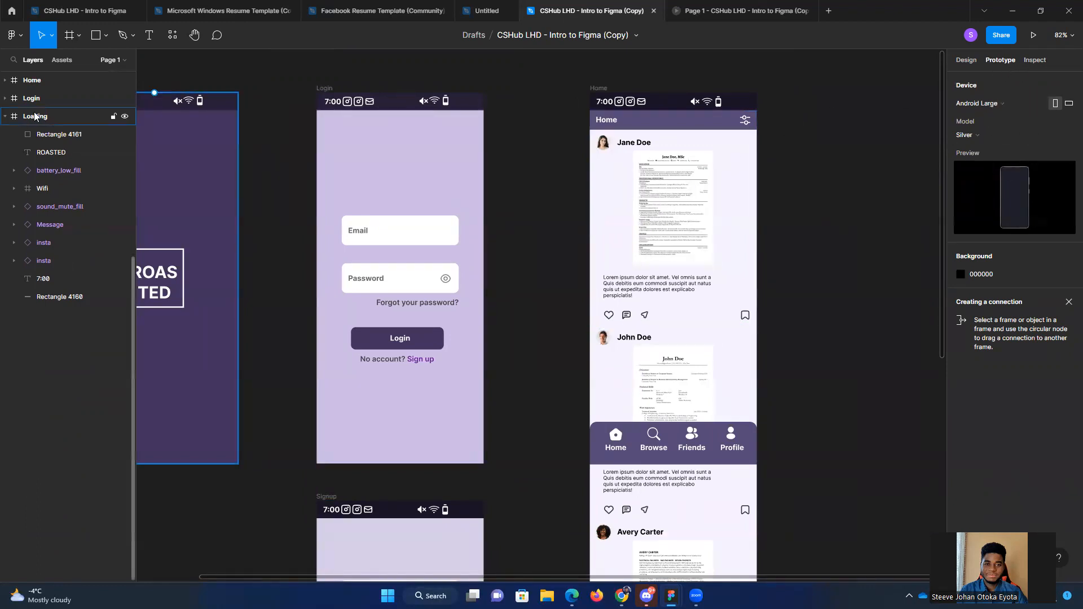
left_click(365, 338)
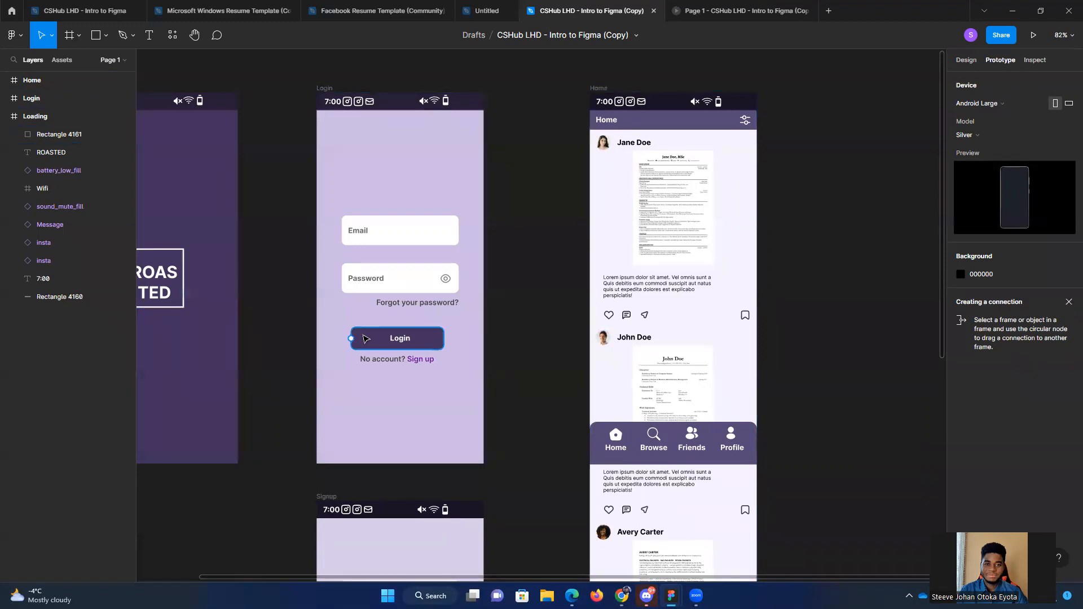
left_click(1030, 103)
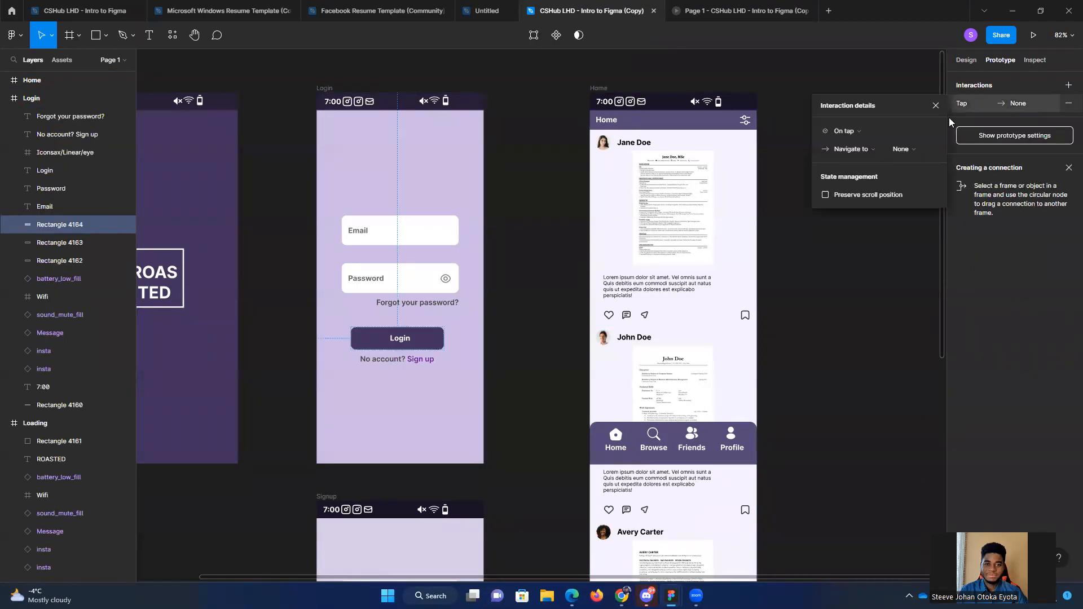
left_click(859, 149)
left_click(869, 149)
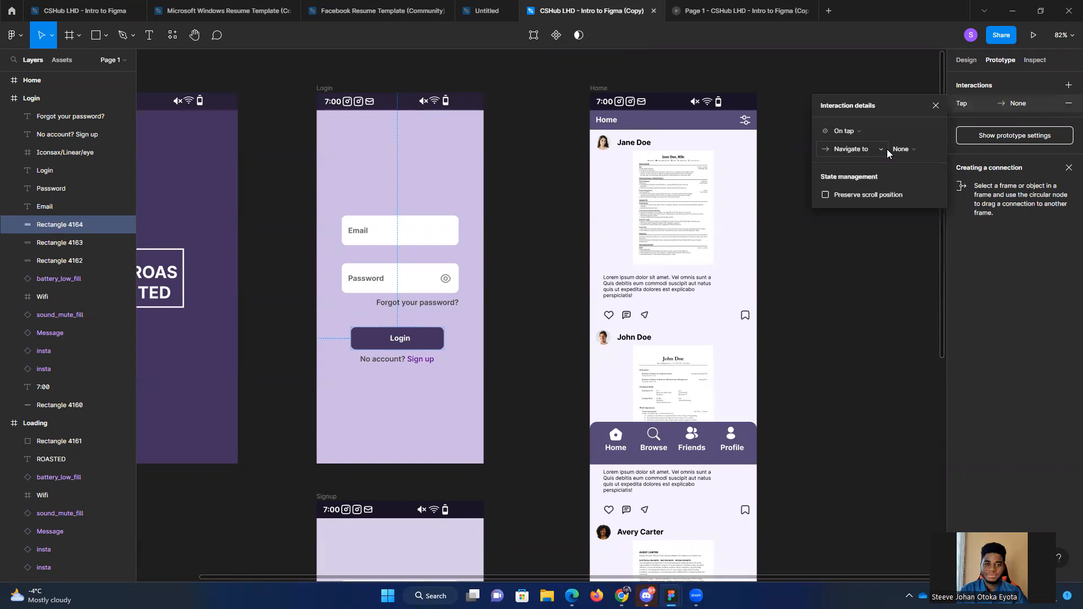
left_click(901, 149)
left_click(928, 152)
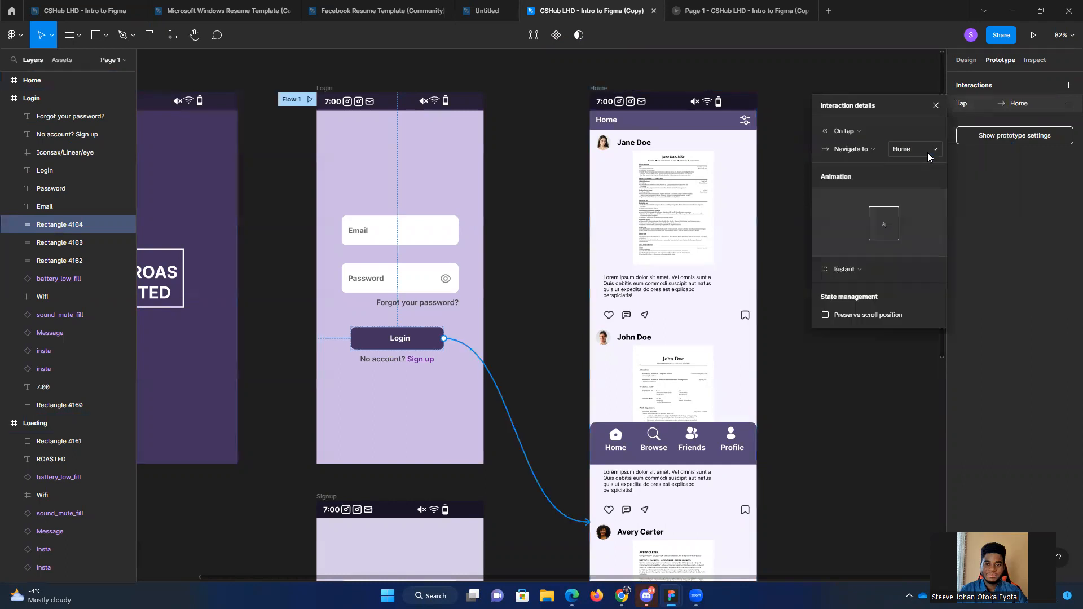
left_click(846, 412)
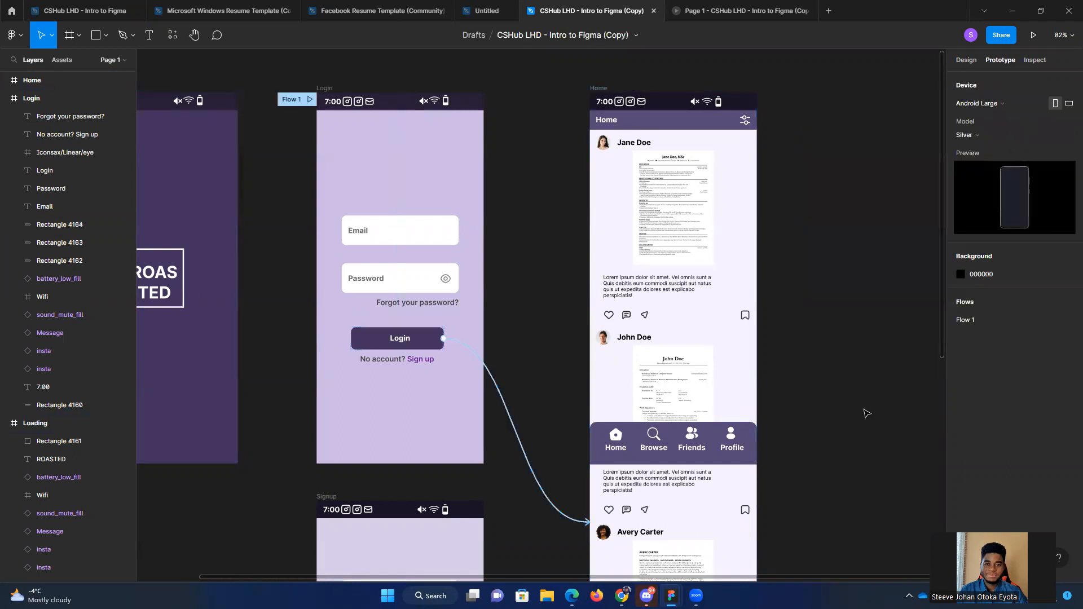
Step: Run the prototype preview, test the Login button and the Home feed's scrolling, and return to the design file
scroll(863, 411, "down", 2)
scroll(863, 411, "right", 2)
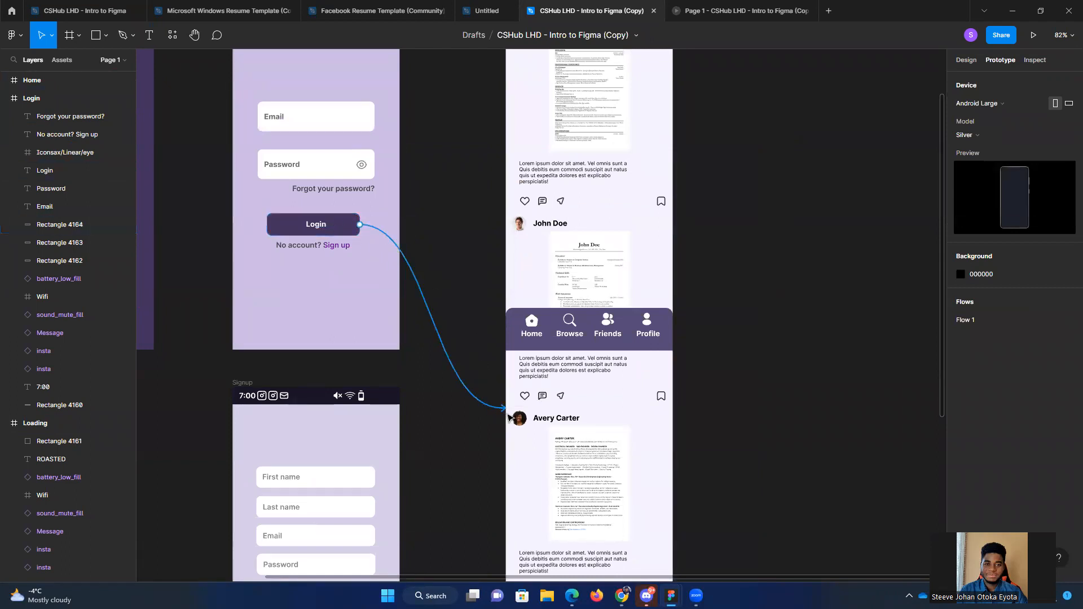
left_click(1034, 37)
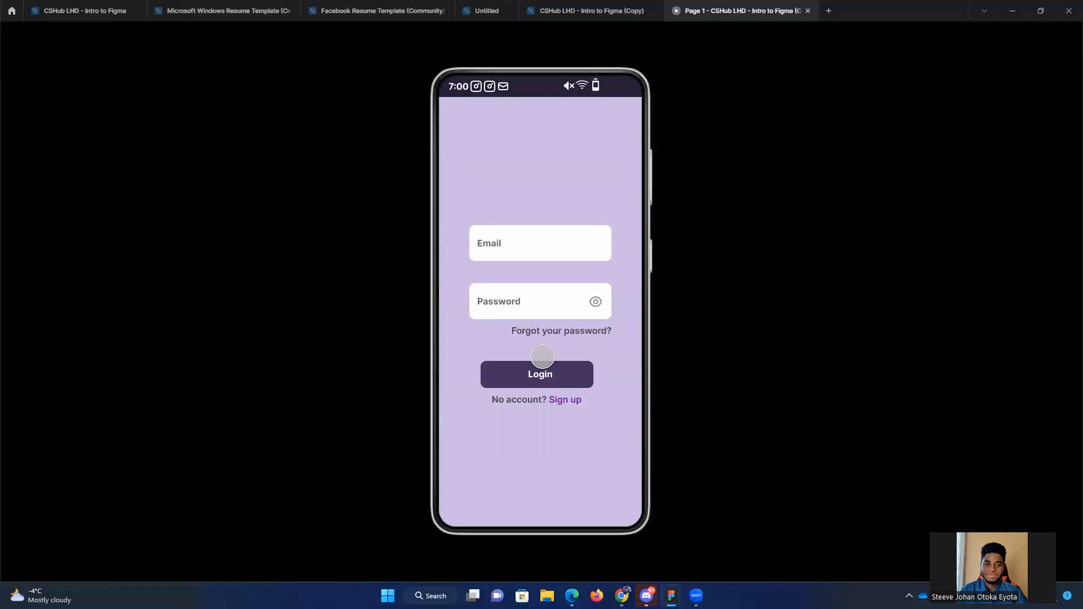
left_click(524, 287)
left_click(565, 269)
left_click(551, 428)
left_click(546, 373)
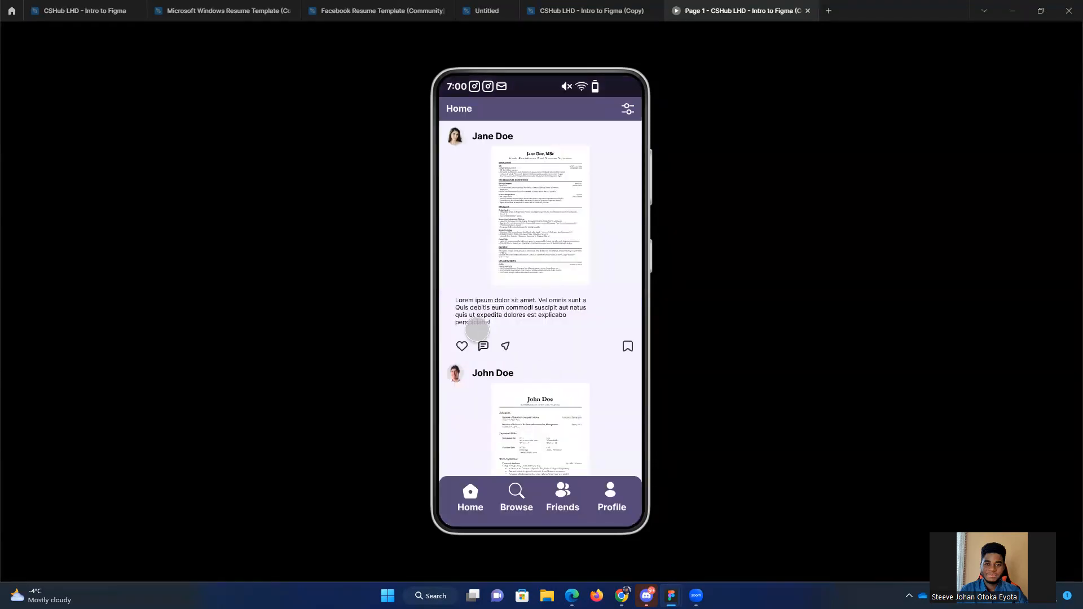
left_click_drag(541, 333, 551, 261)
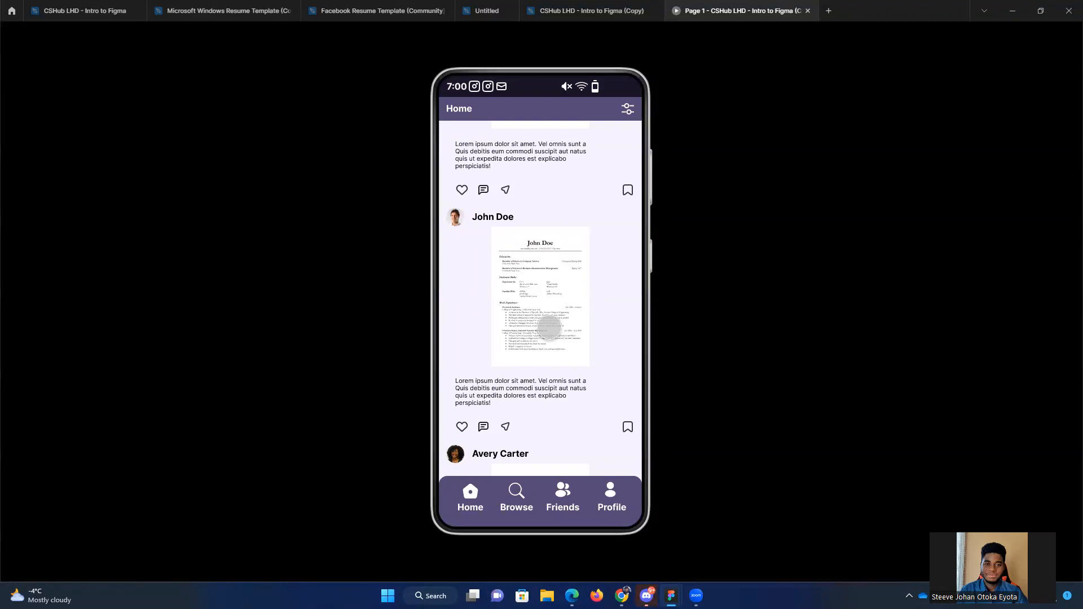
left_click(593, 11)
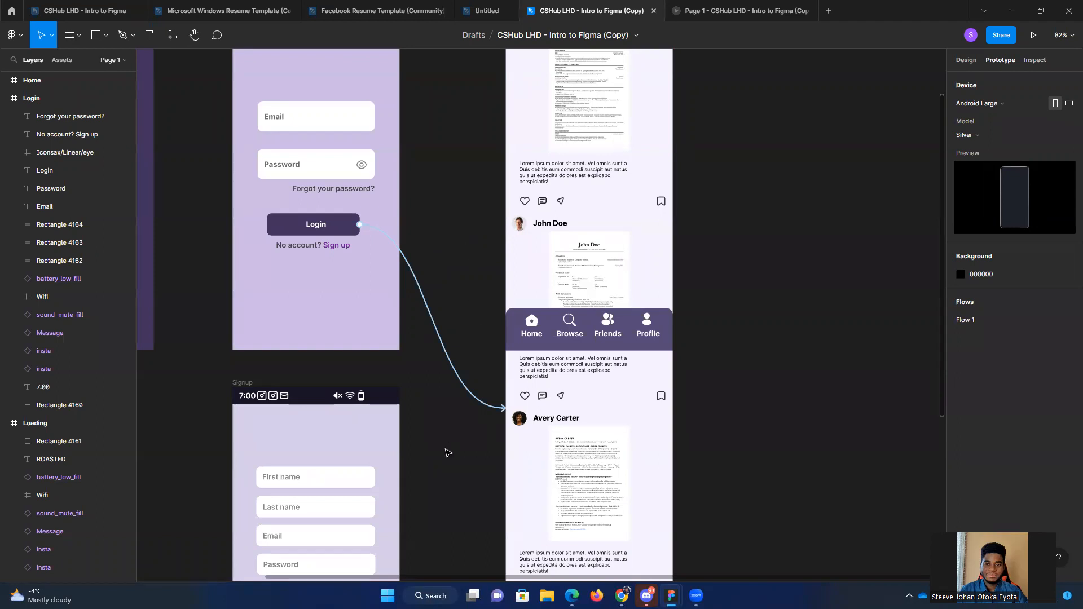
Step: Select the words "Sign up" inside the "No account? Sign up" text on the Login frame
scroll(312, 271, "up", 1)
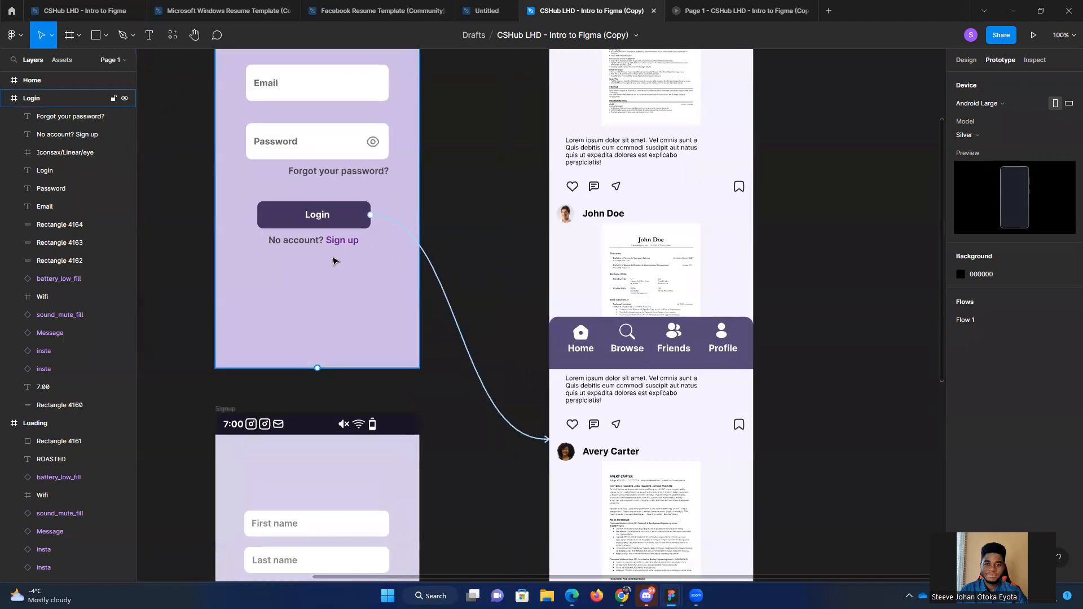
left_click_drag(514, 214, 590, 246)
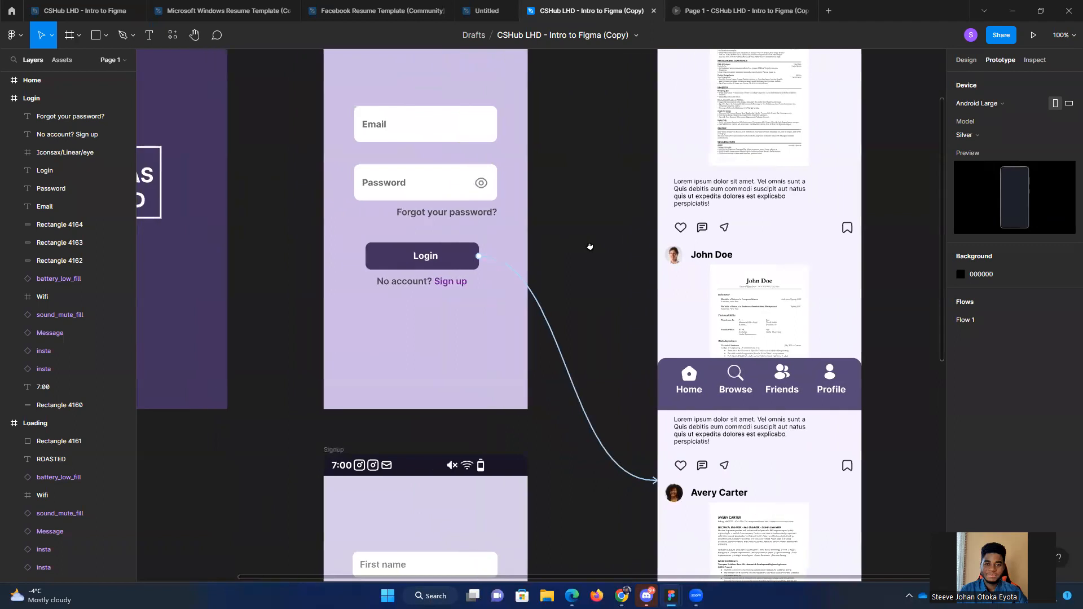
left_click(457, 283)
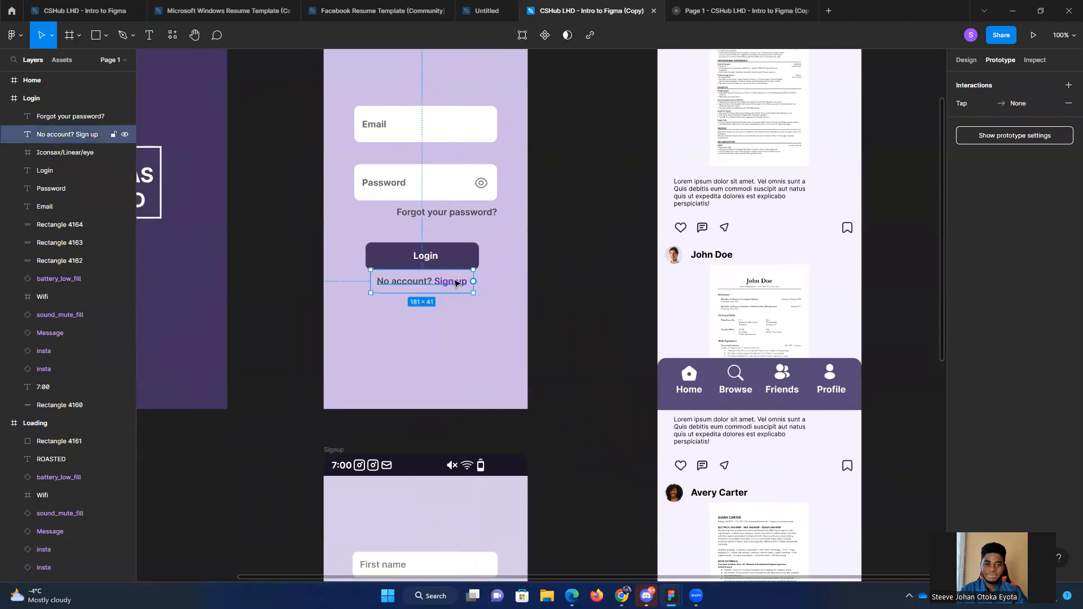
scroll(446, 286, "up", 3)
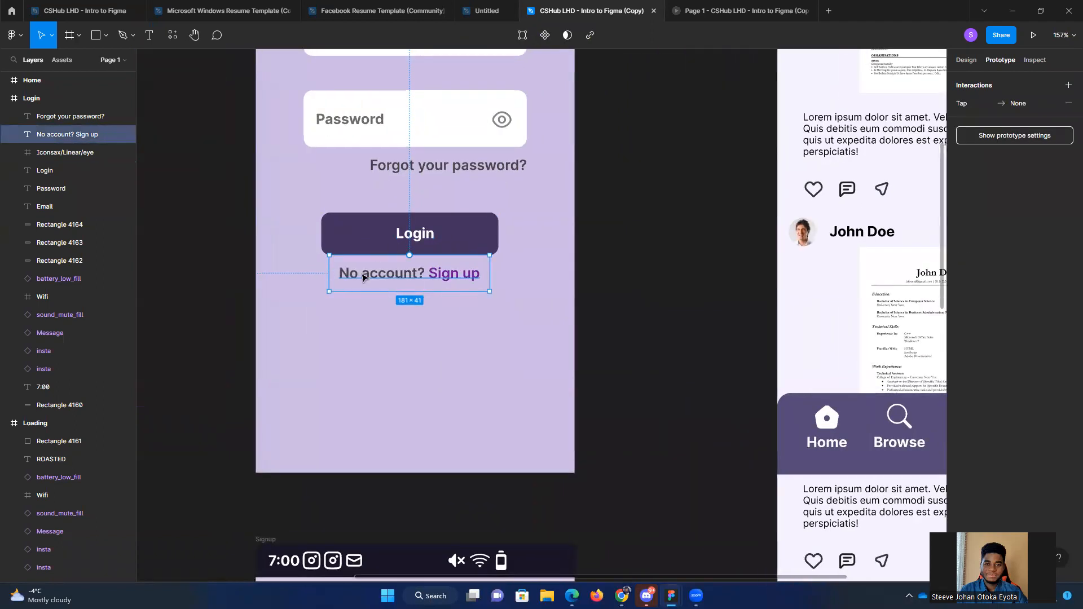
double_click(454, 273)
left_click_drag(429, 273, 481, 275)
right_click(466, 274)
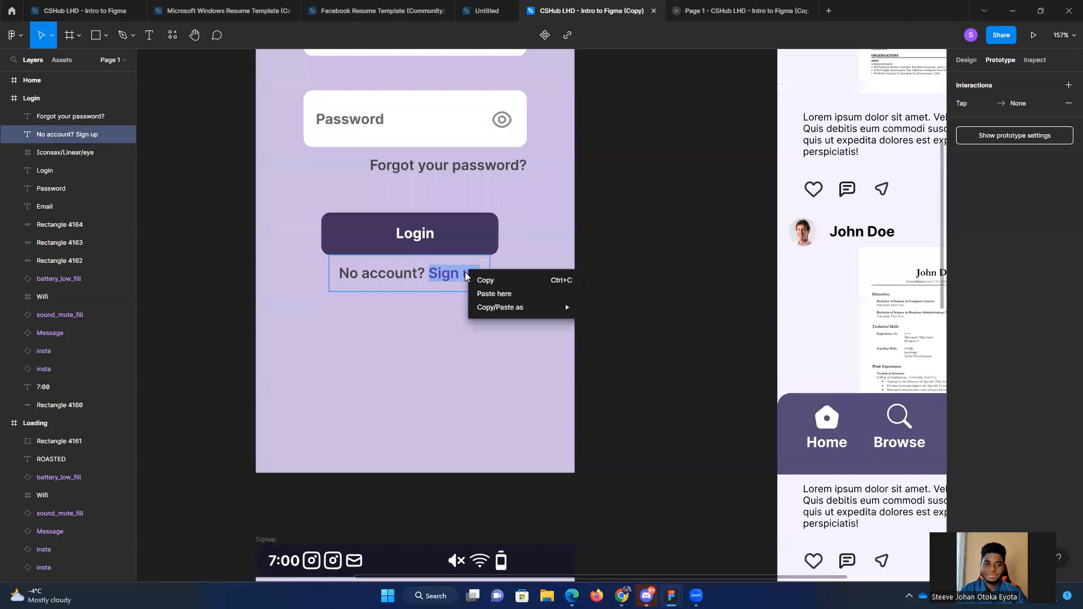
left_click(442, 274)
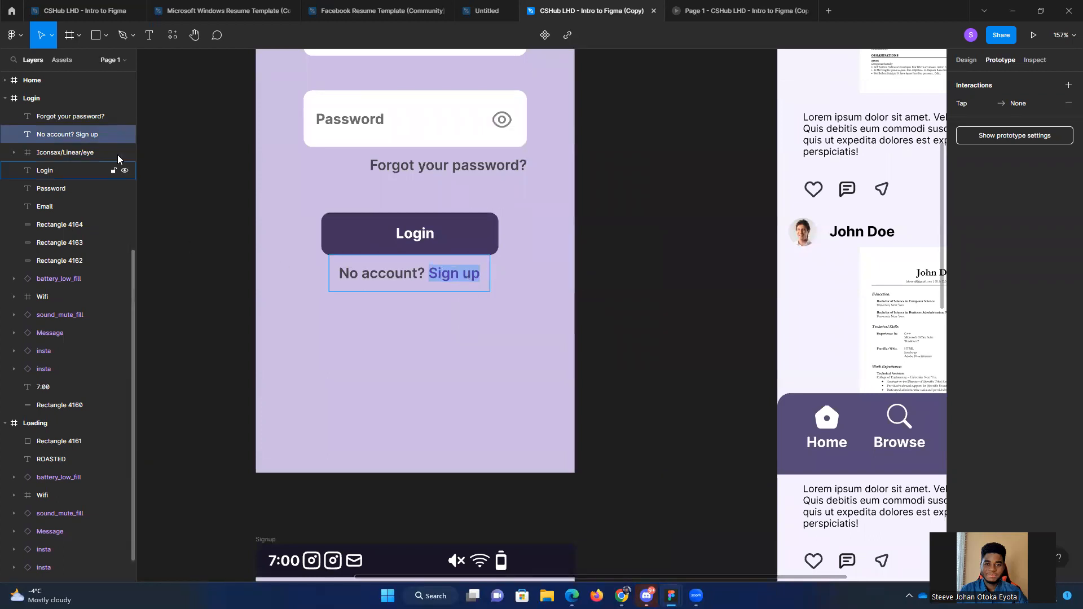
left_click(75, 137)
left_click(633, 273)
double_click(453, 273)
left_click(441, 273)
left_click_drag(436, 273, 472, 275)
left_click(427, 273)
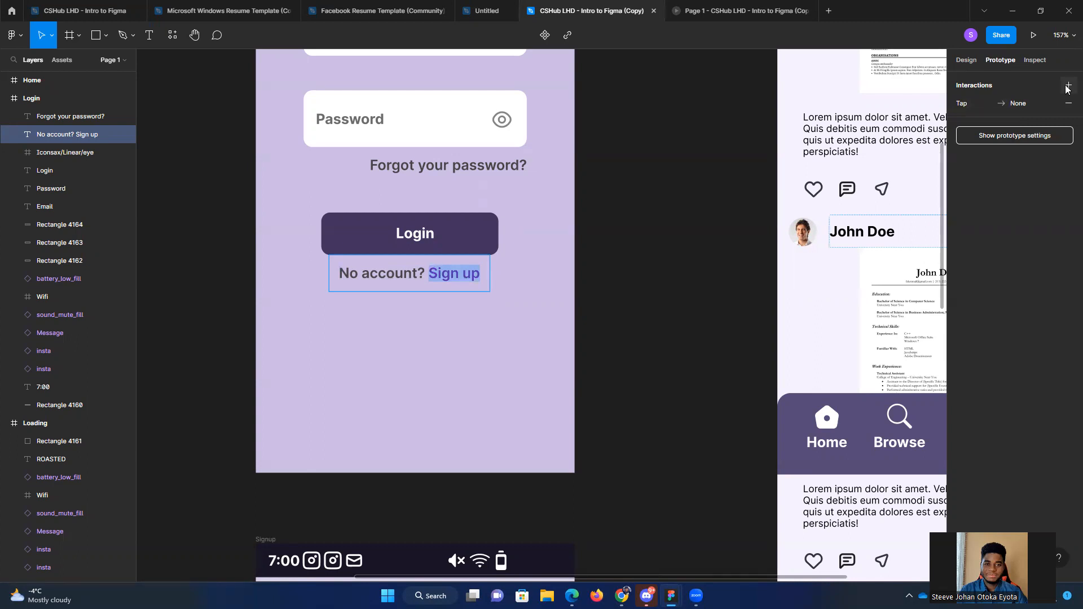
Step: Set the "No account? Sign up" text's On tap interaction to navigate to the Signup frame
left_click(984, 104)
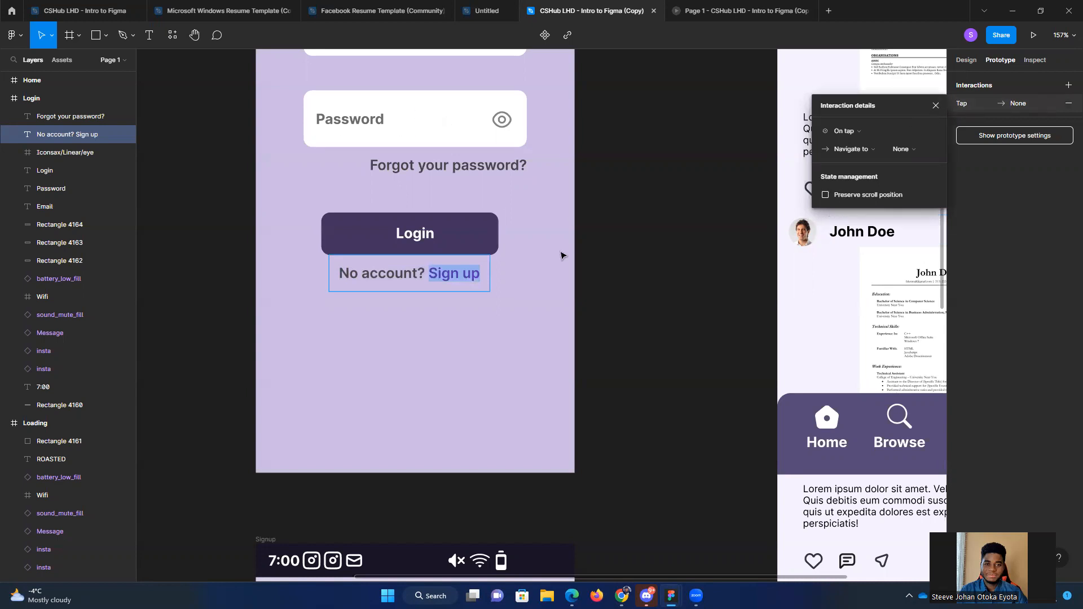
left_click(857, 134)
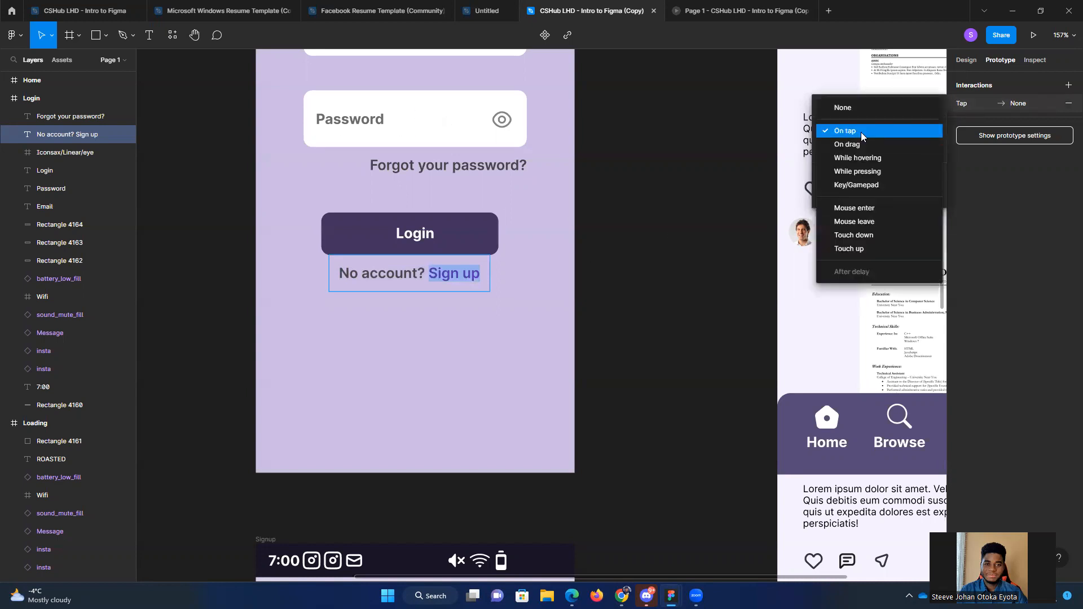
left_click(861, 132)
left_click(897, 149)
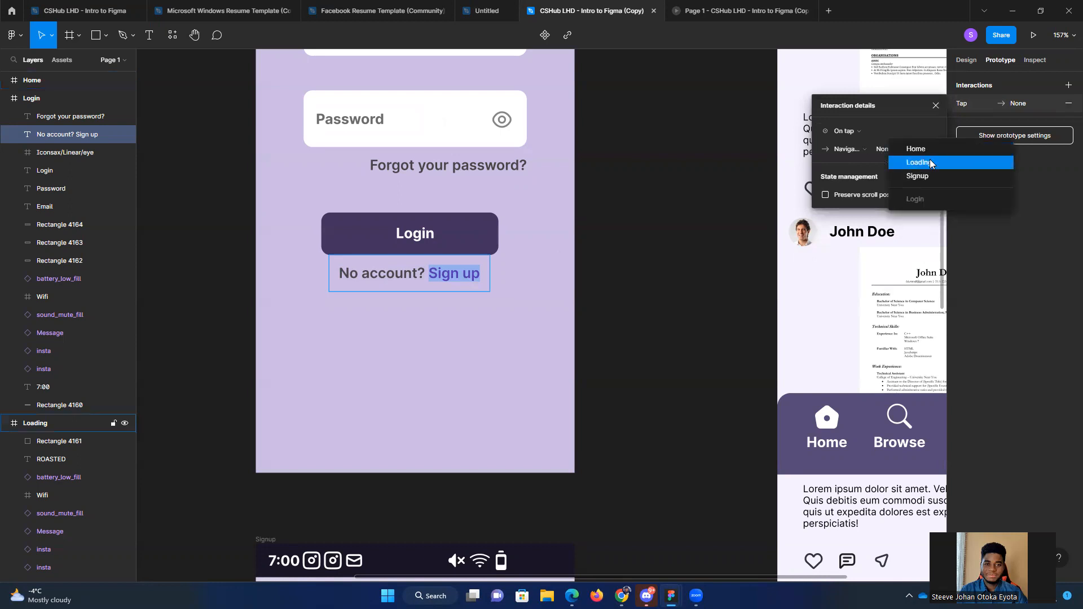
left_click(917, 176)
scroll(733, 316, "down", 5)
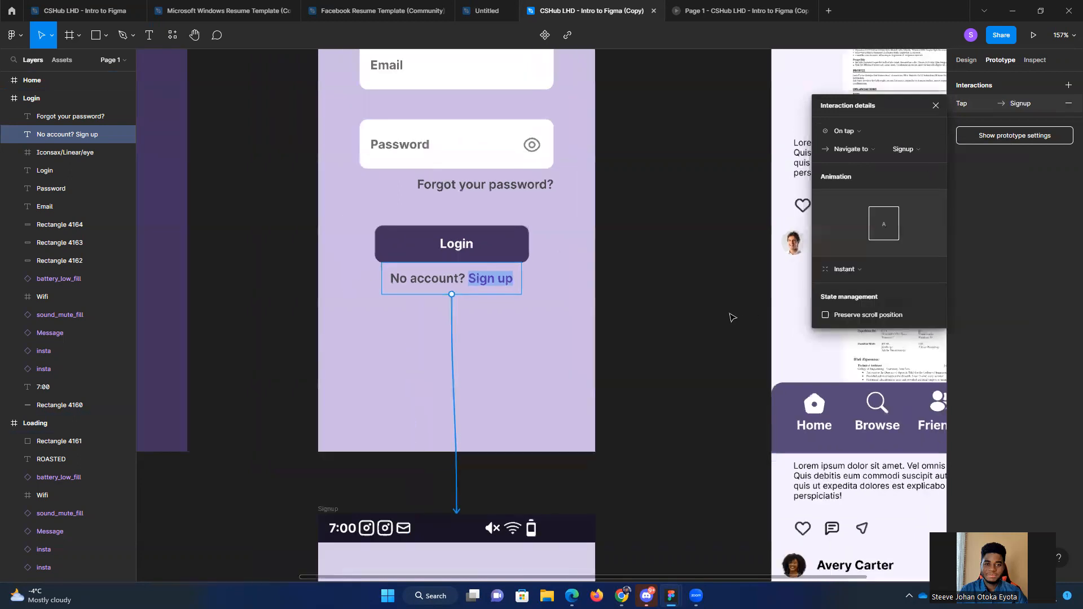
left_click(734, 363)
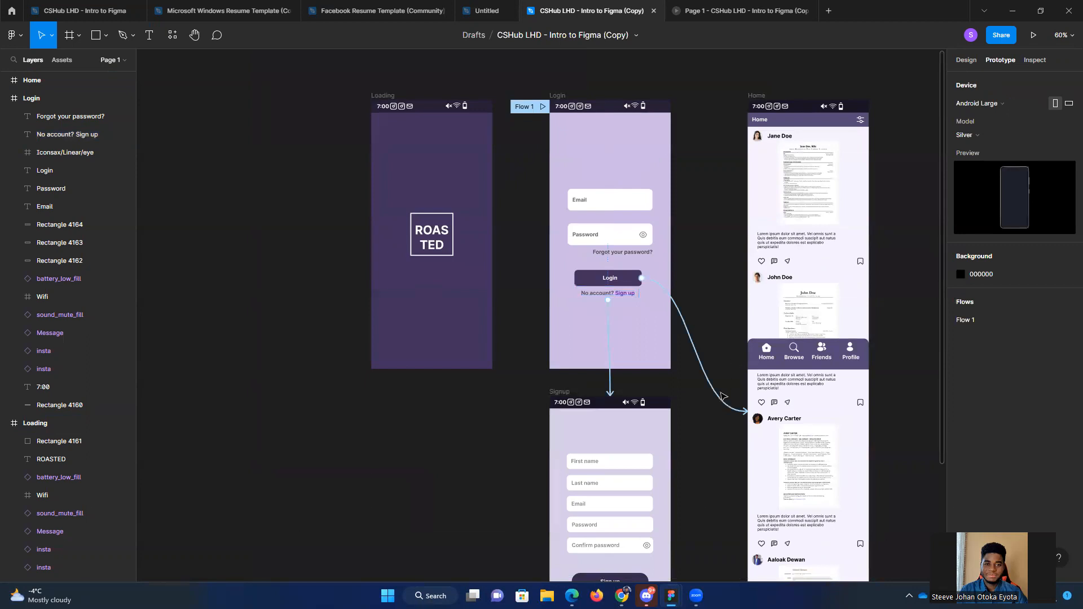
Step: Run the prototype preview, go back to the Login screen, test its Sign up link, and return to the design file
left_click_drag(725, 453, 662, 412)
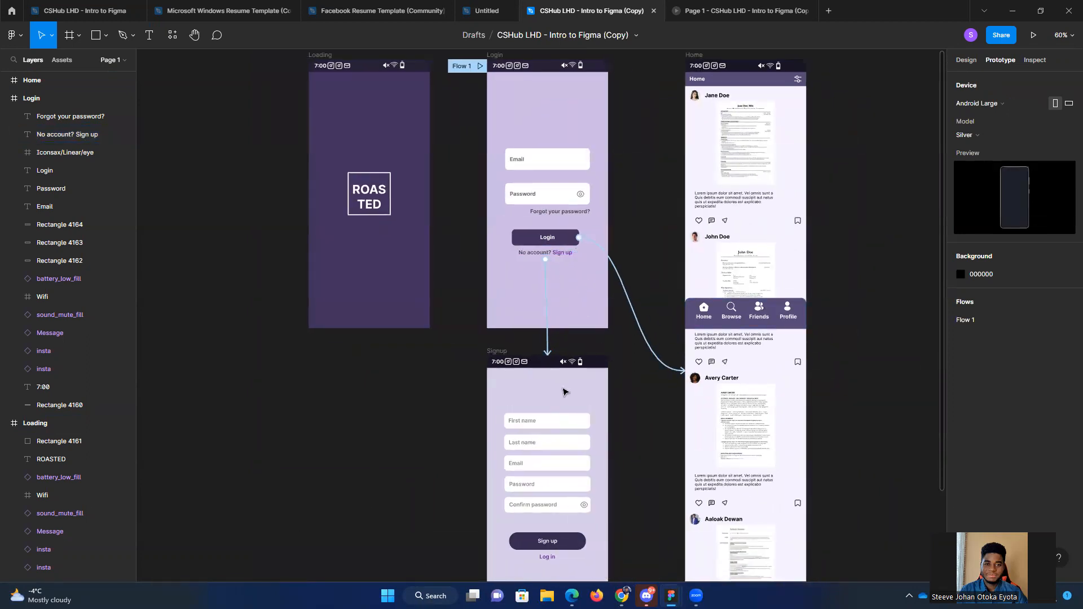
left_click_drag(628, 431, 552, 374)
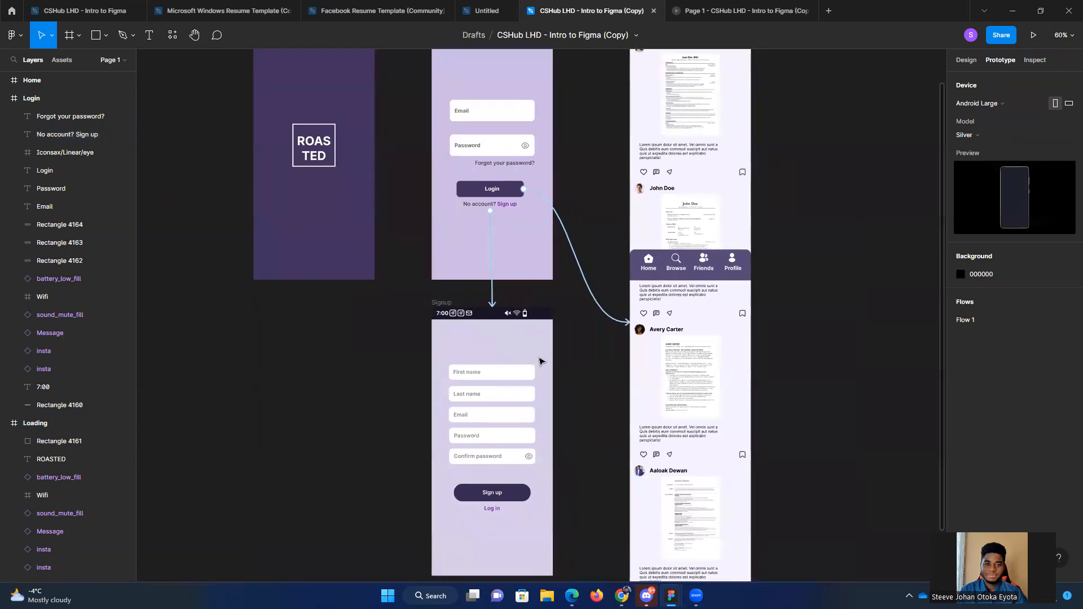
left_click(733, 8)
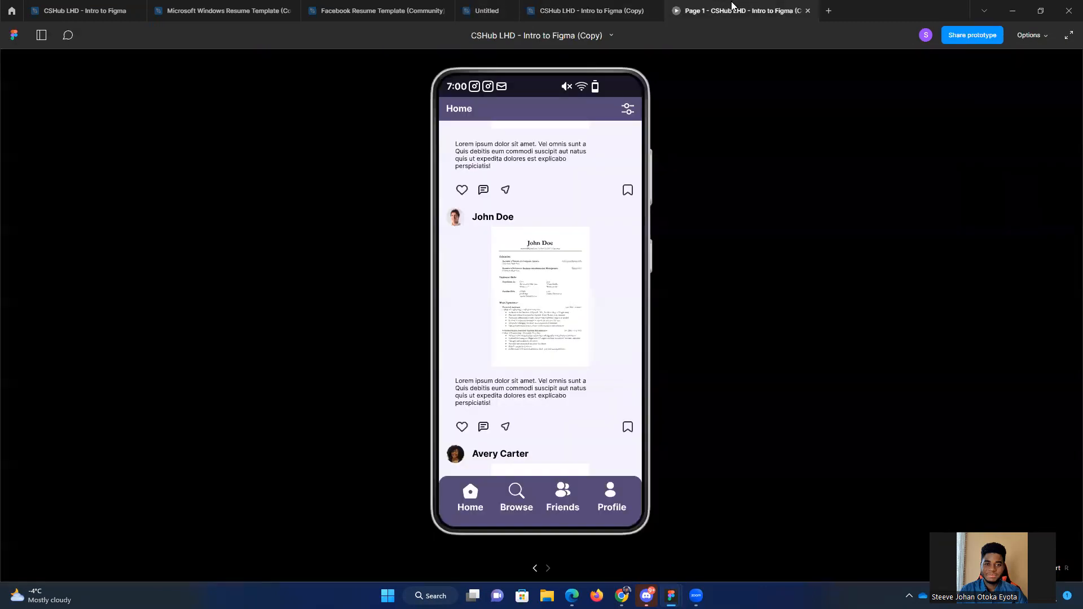
left_click(591, 11)
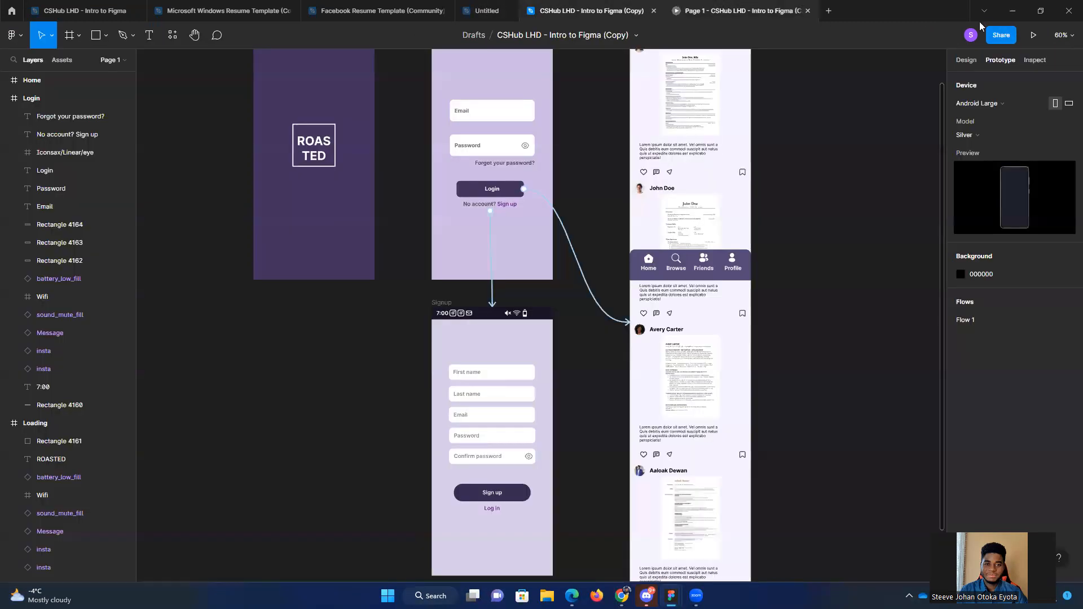
left_click(1033, 35)
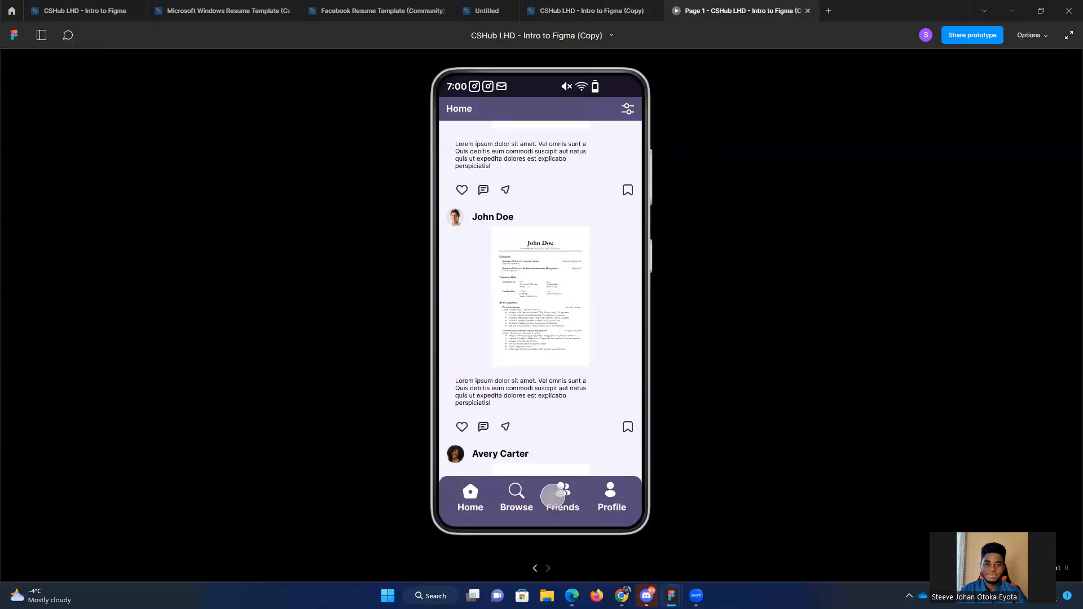
left_click(534, 568)
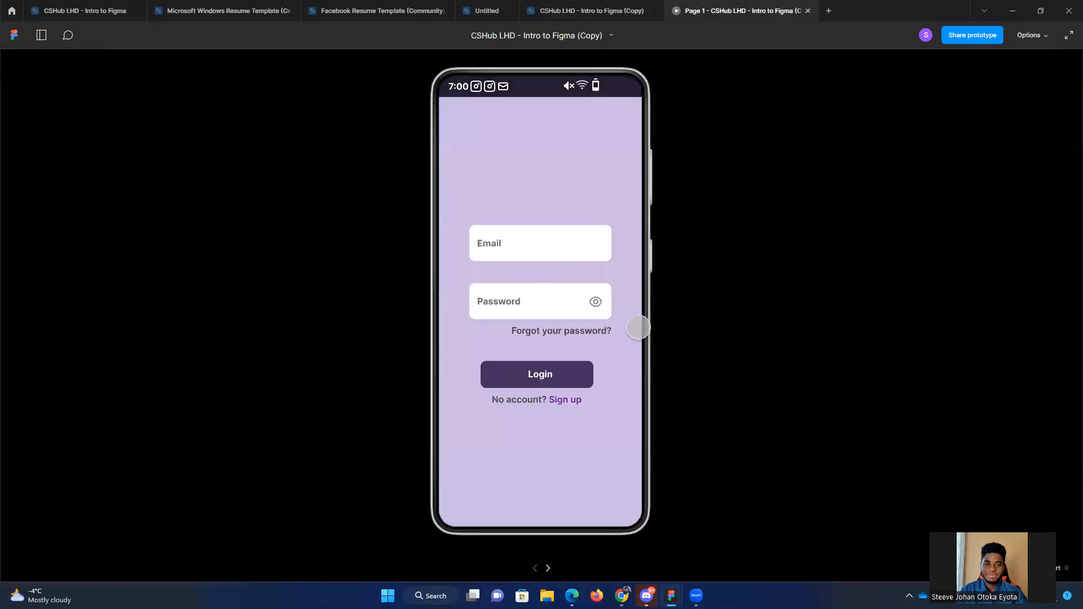
left_click(568, 416)
left_click(571, 402)
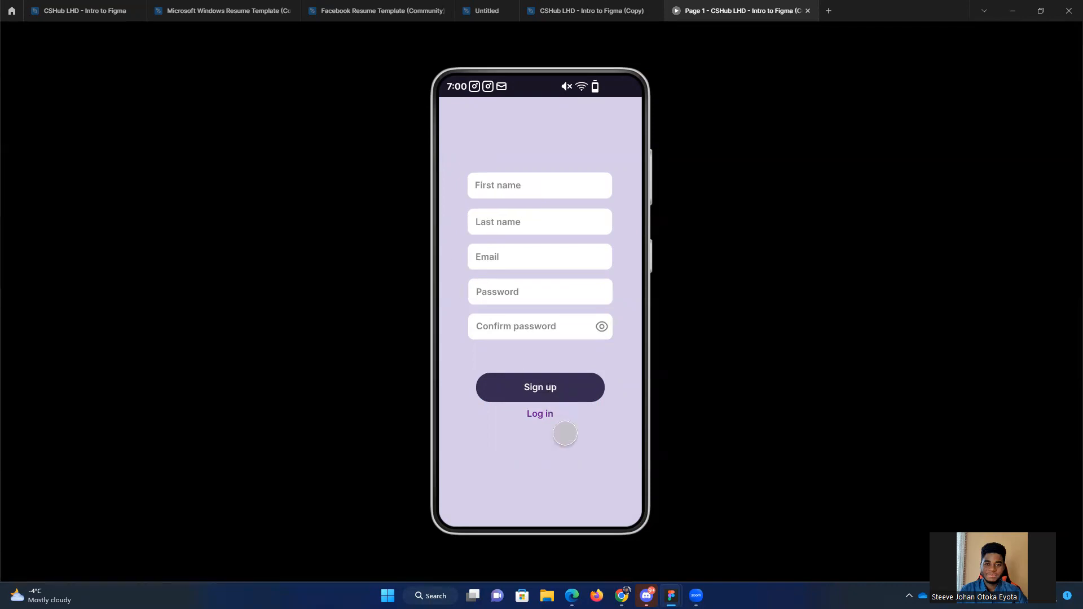
left_click(566, 10)
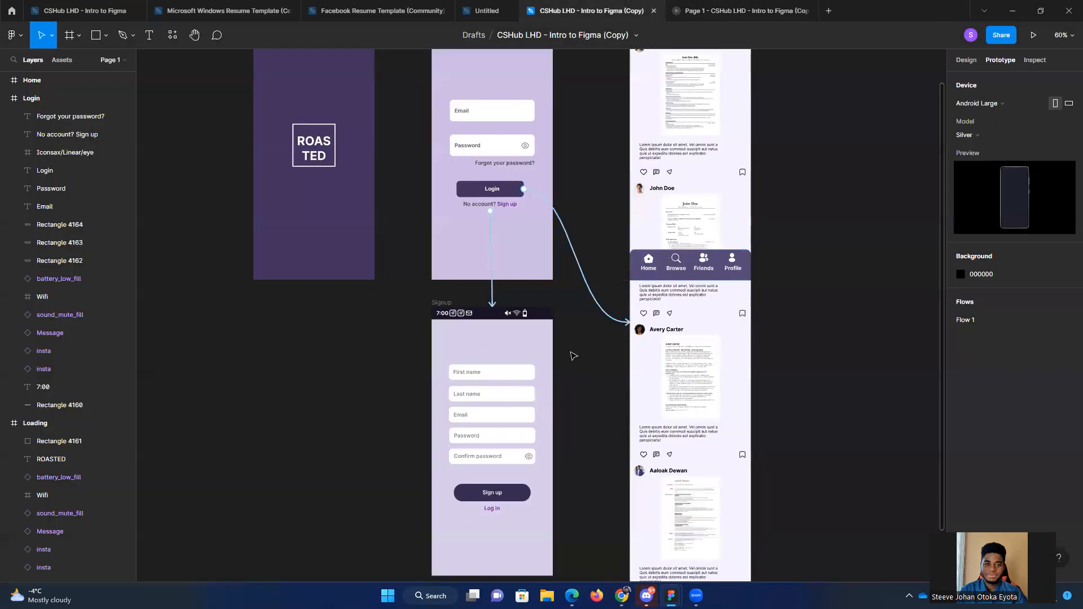
Step: Reopen the prototype preview, scroll the Home feed down and back up to check its fixed bars, and return to the design file
scroll(584, 358, "right", 3)
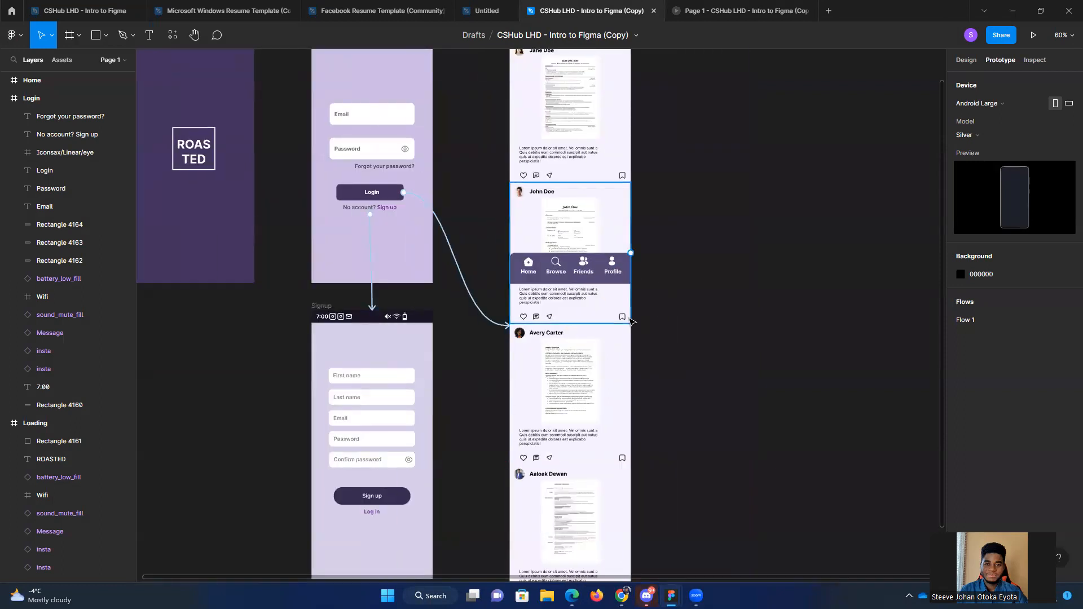
scroll(635, 319, "up", 5)
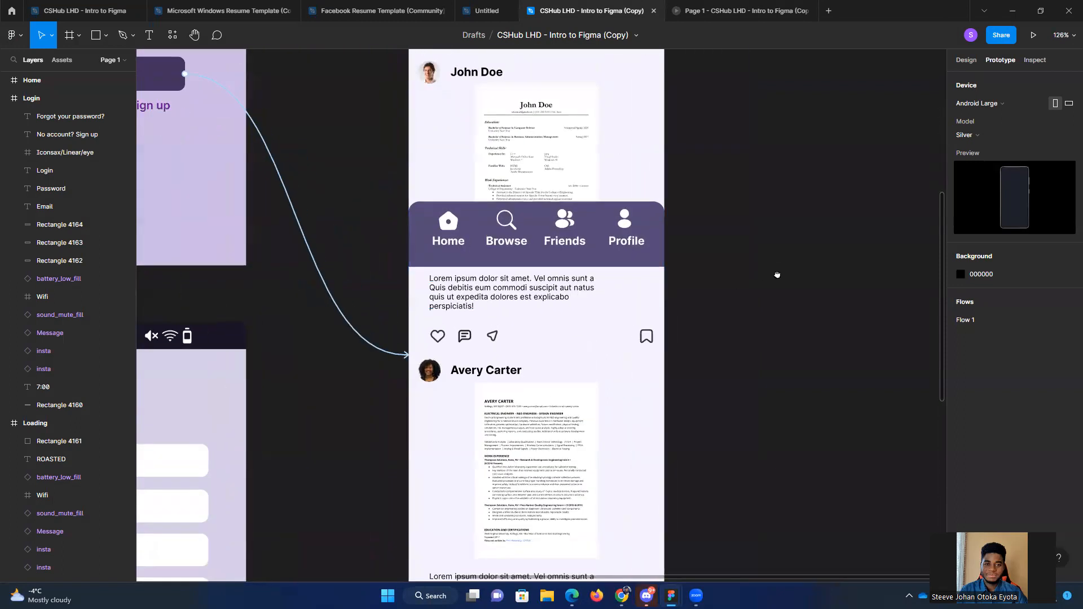
scroll(777, 274, "up", 3)
left_click(726, 6)
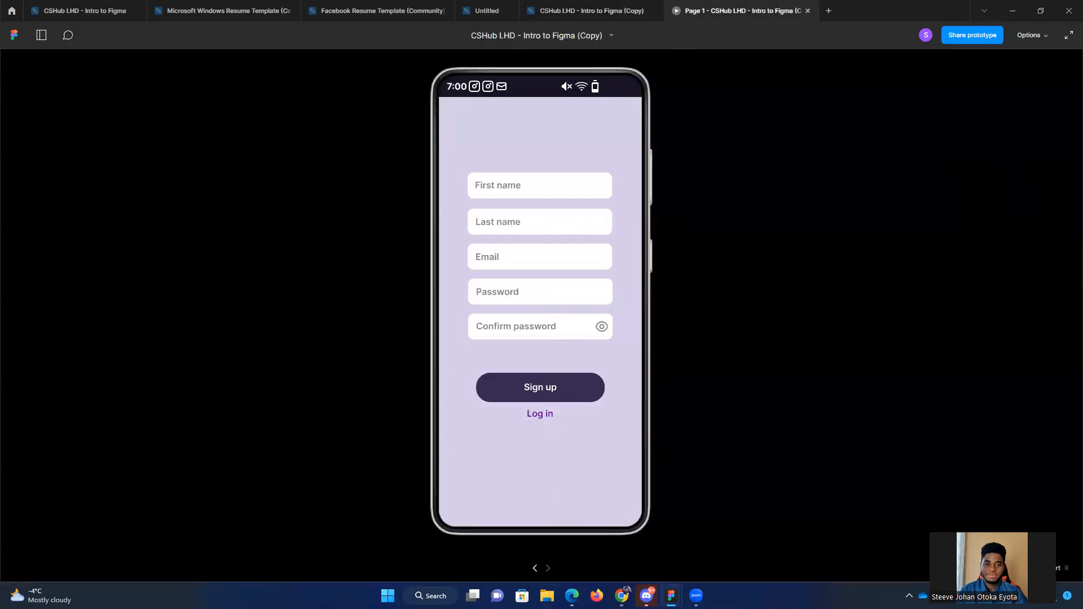
left_click(535, 569)
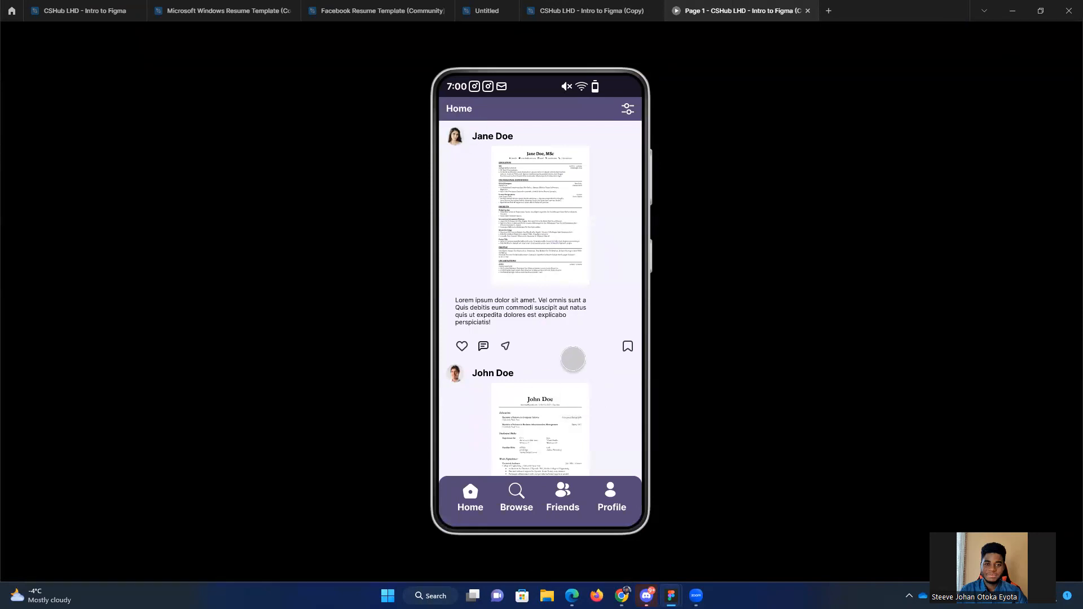
scroll(578, 364, "down", 6)
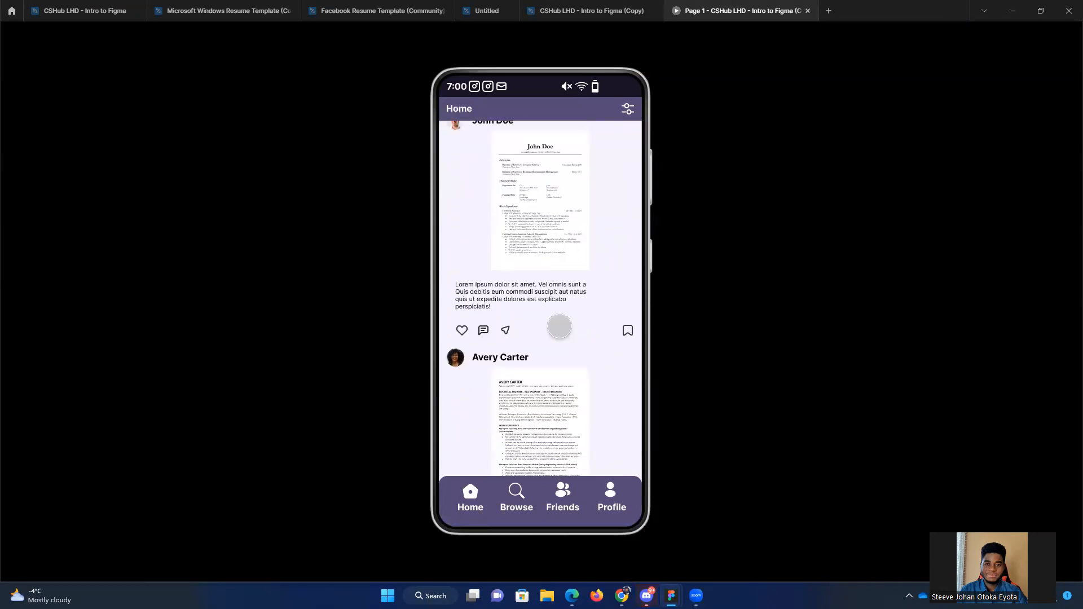
scroll(562, 305, "down", 5)
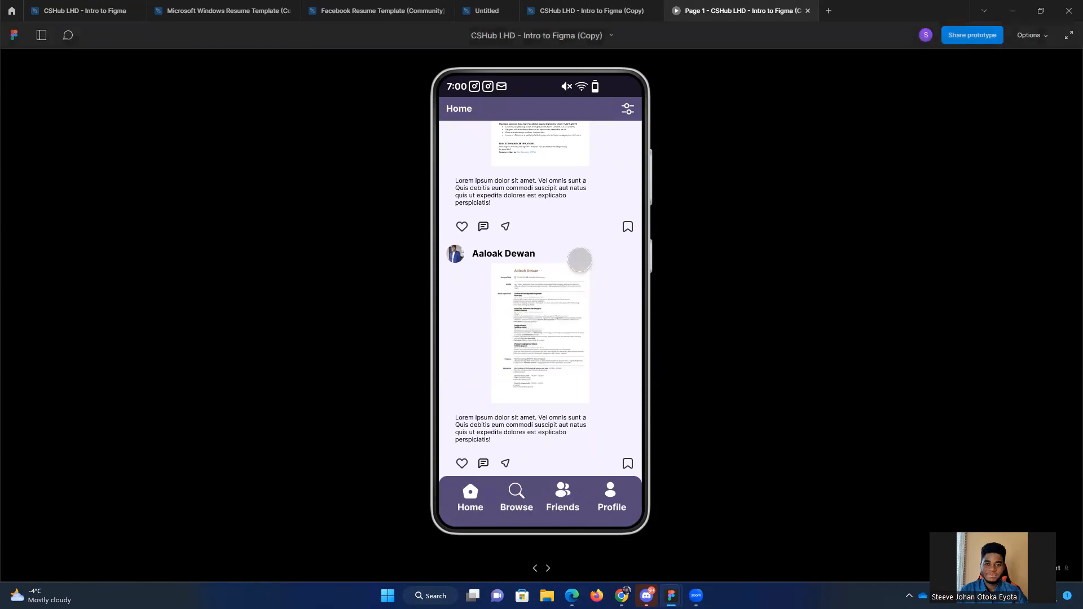
scroll(549, 212, "up", 10)
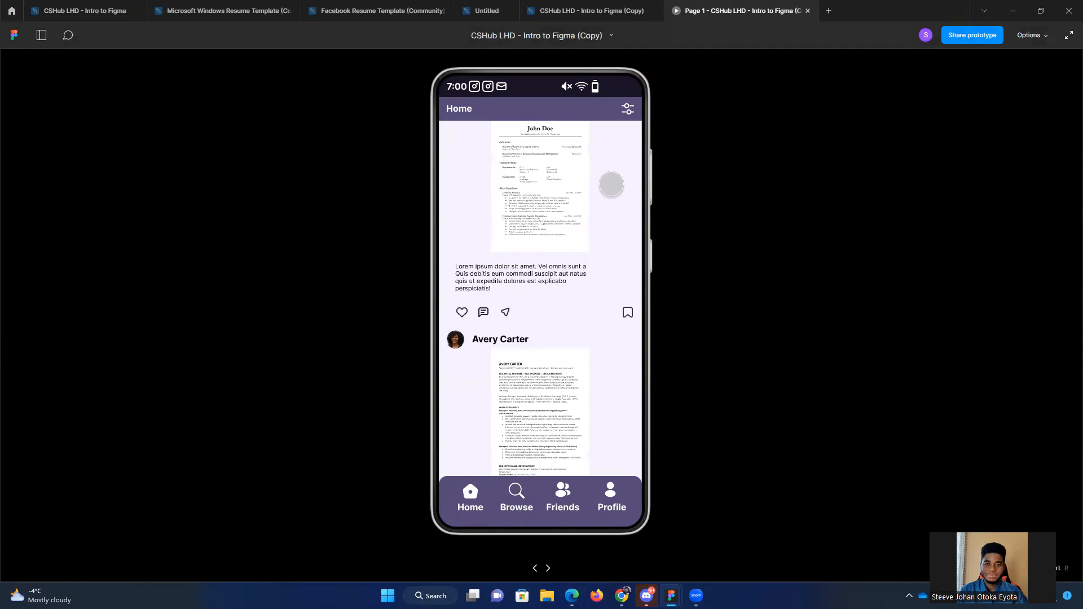
scroll(605, 233, "up", 1)
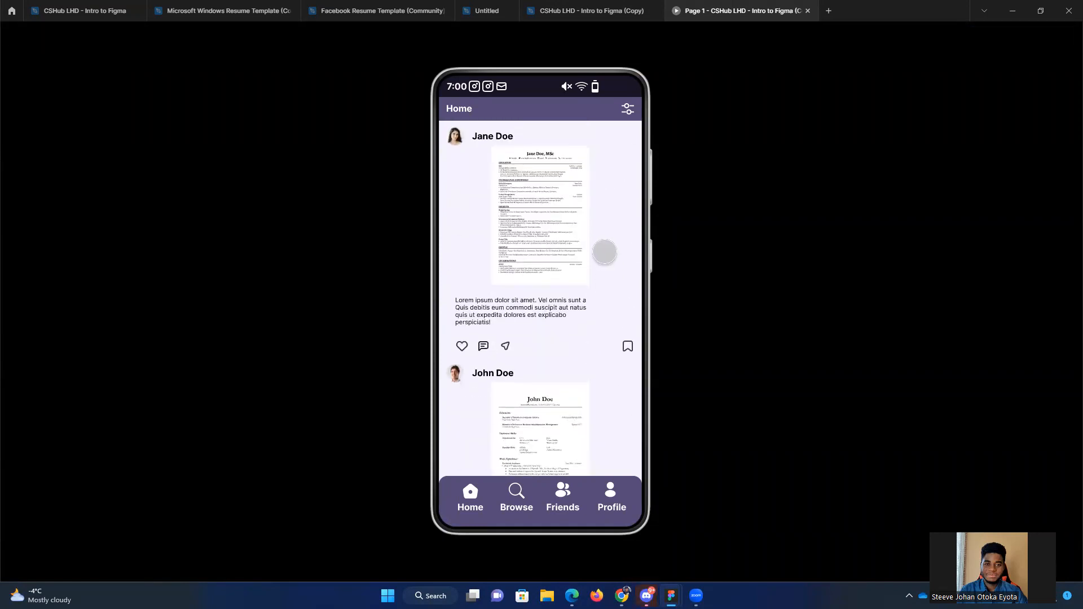
left_click(581, 9)
Step: Inspect the Home frame's top bar group, and select the whole Home frame to examine its overflow scrolling setting
scroll(810, 323, "down", 1)
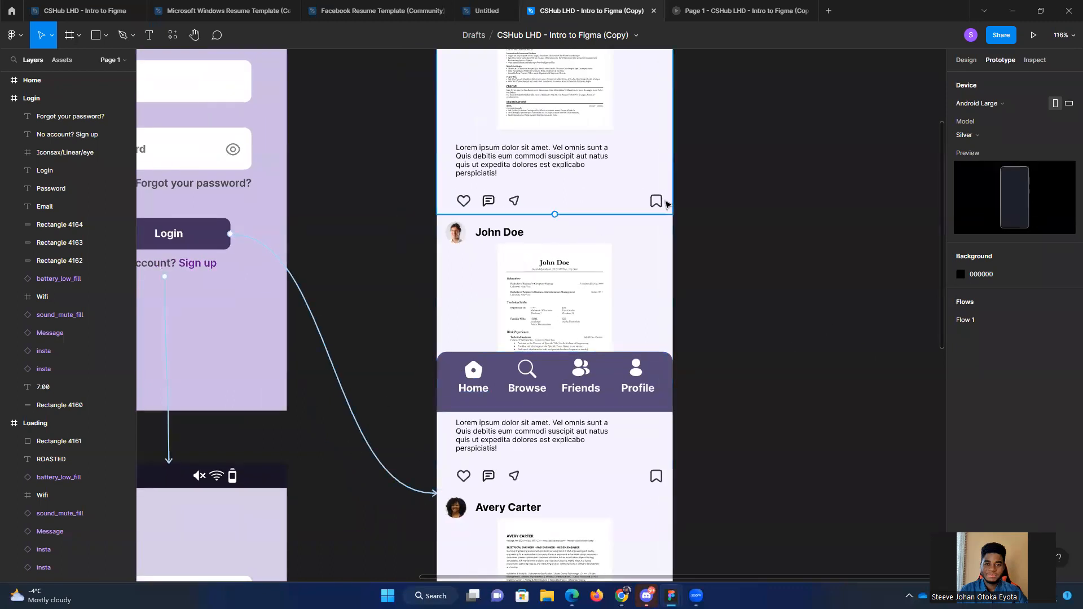
scroll(553, 197, "up", 3)
left_click(489, 102)
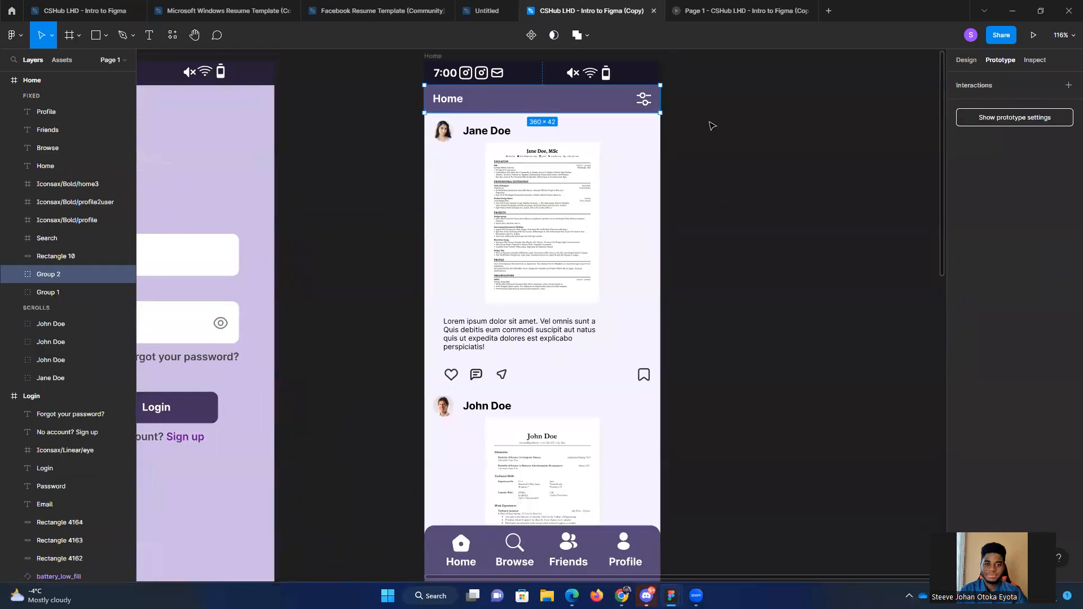
scroll(730, 226, "down", 1)
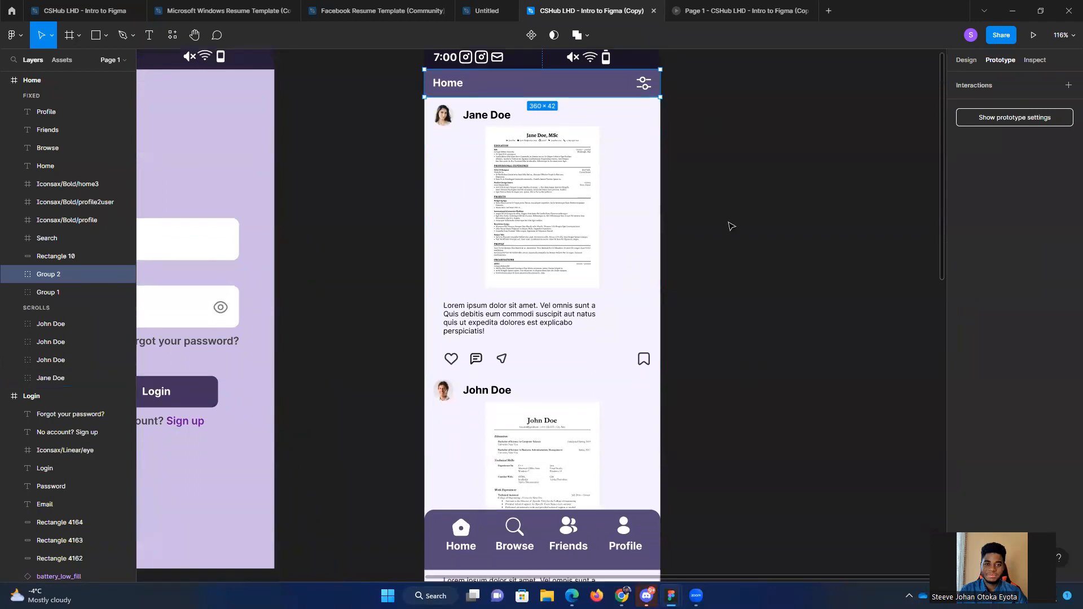
scroll(712, 200, "up", 1)
scroll(788, 220, "down", 2)
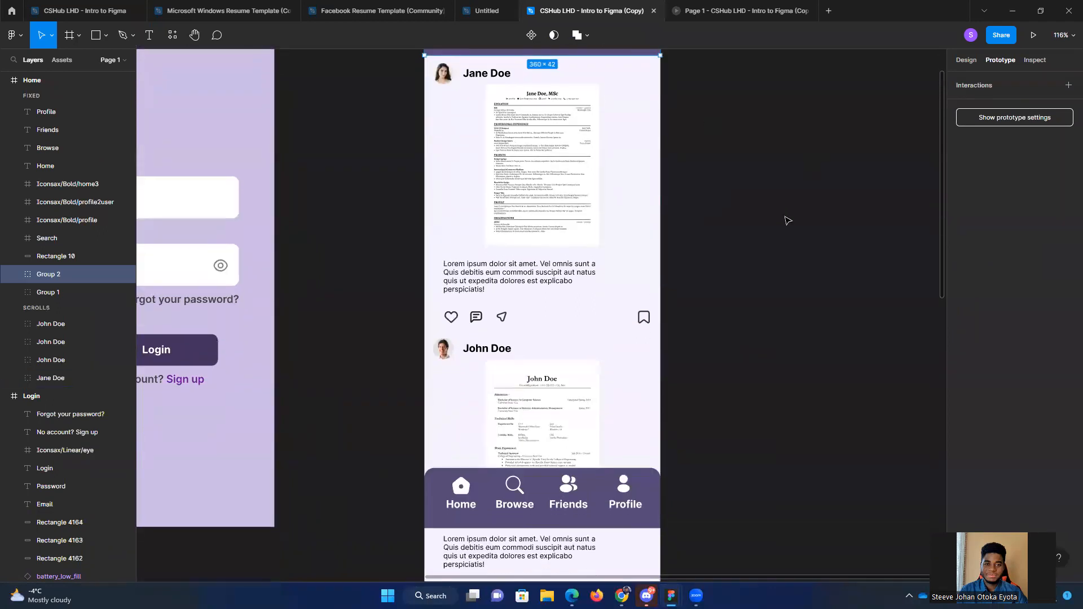
scroll(750, 289, "down", 2)
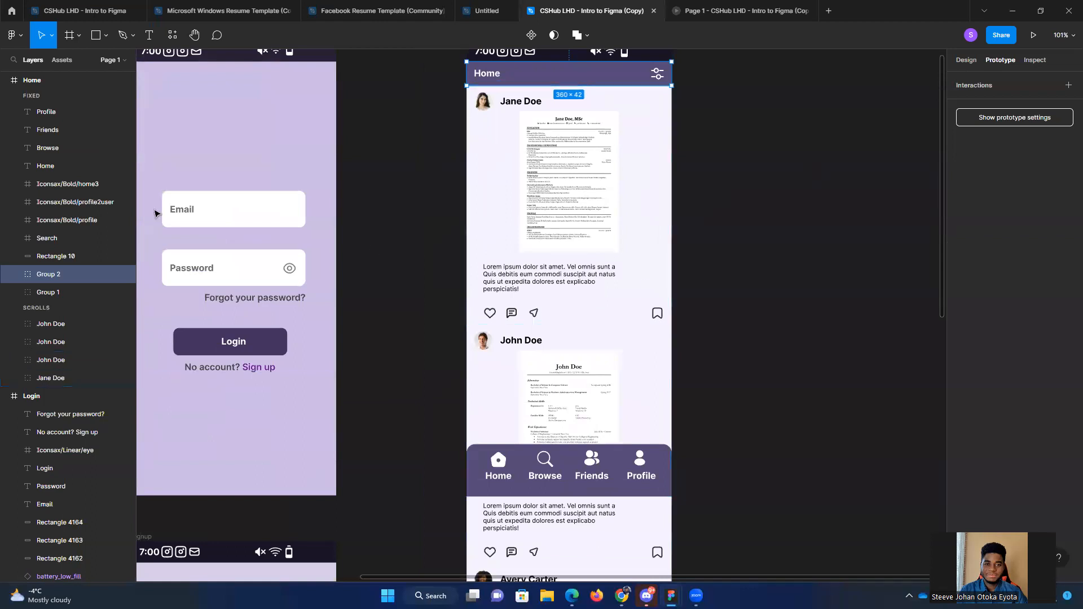
scroll(47, 176, "up", 3)
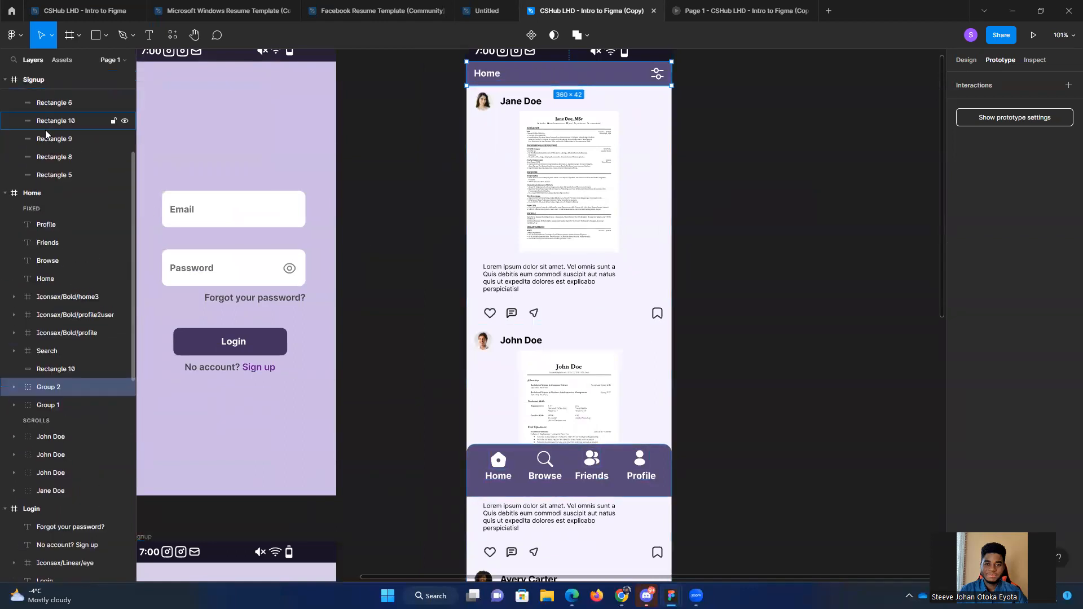
left_click(49, 193)
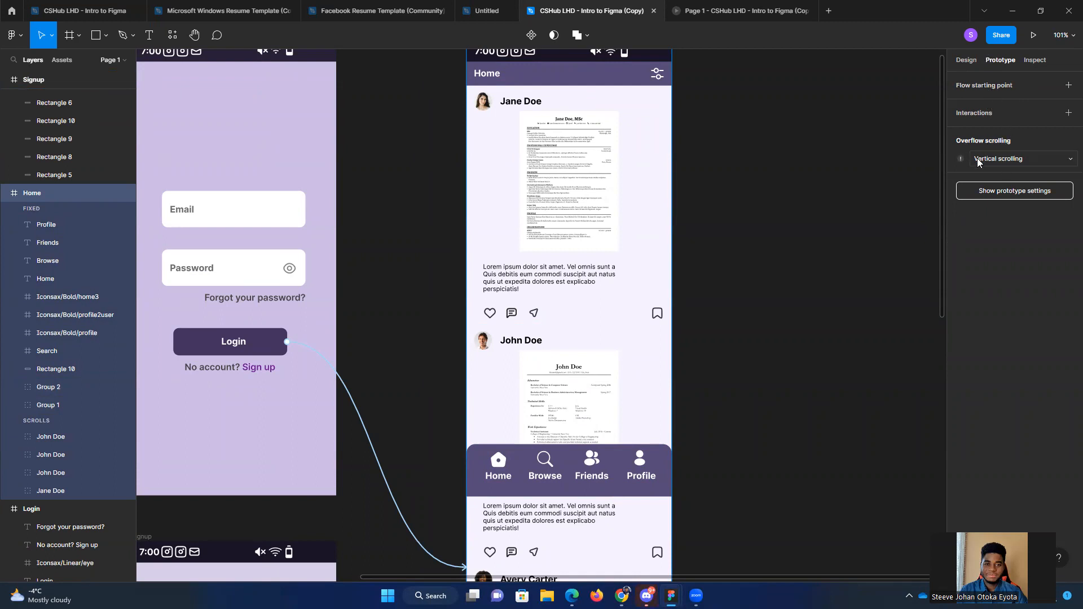
Step: Set the Home frame's overflow scrolling to No scrolling
left_click(1000, 158)
left_click(944, 164)
left_click(999, 159)
left_click(1006, 158)
left_click(1006, 162)
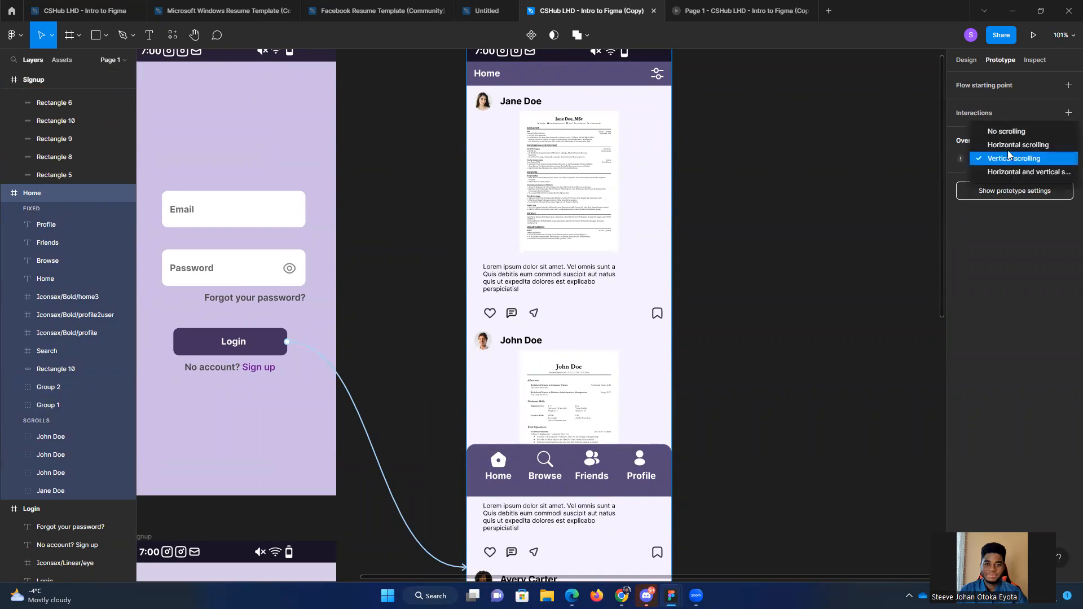
left_click(1010, 131)
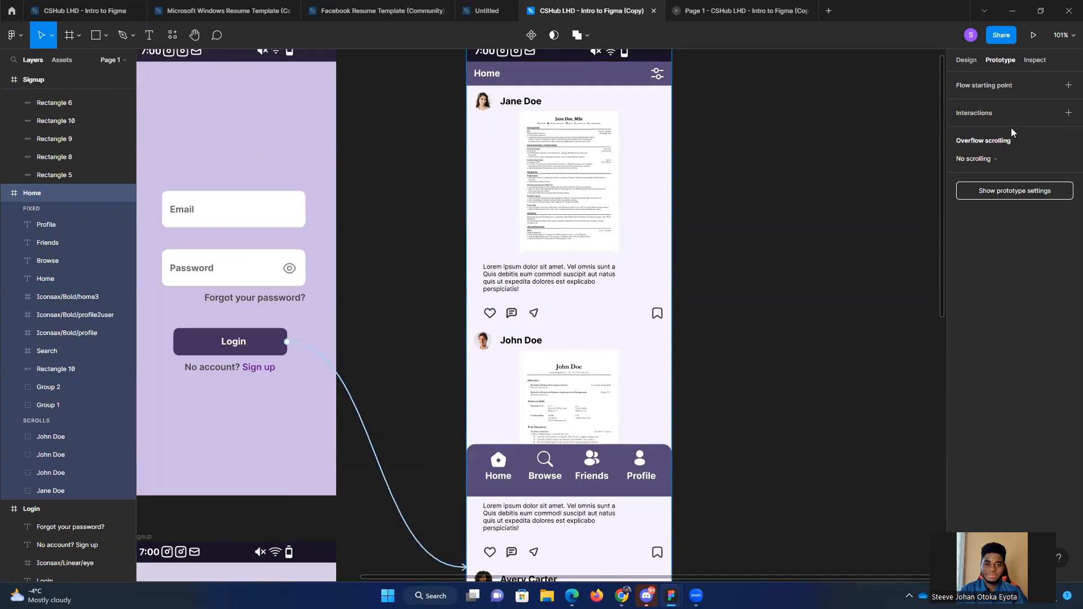
left_click(871, 177)
Step: Test scrolling the Home feed in the prototype preview, relaunch the preview to try again, and return to the design file
left_click(717, 5)
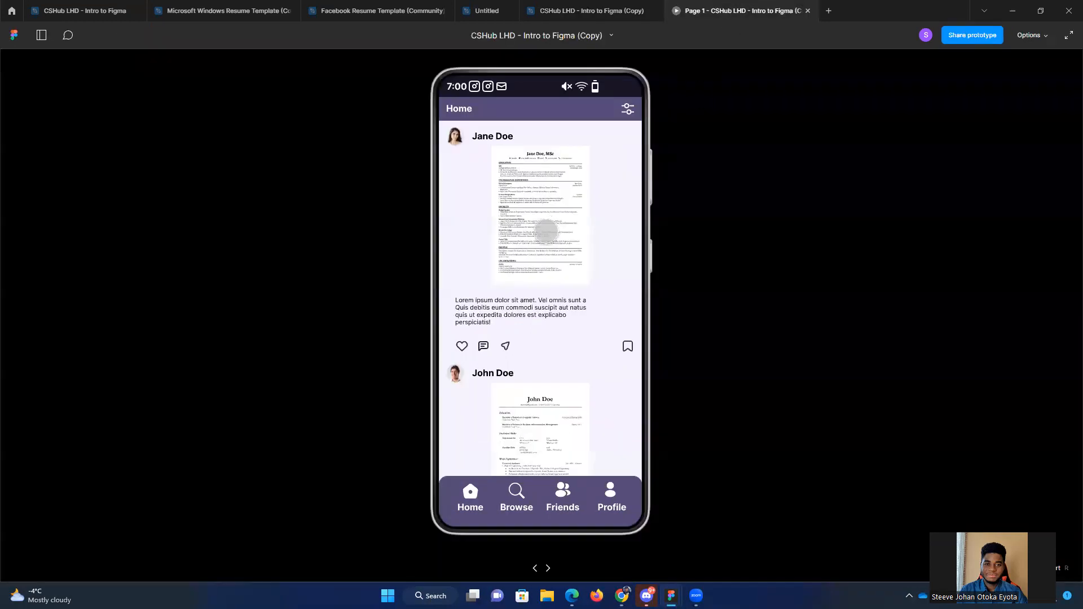
scroll(542, 254, "down", 3)
left_click(608, 6)
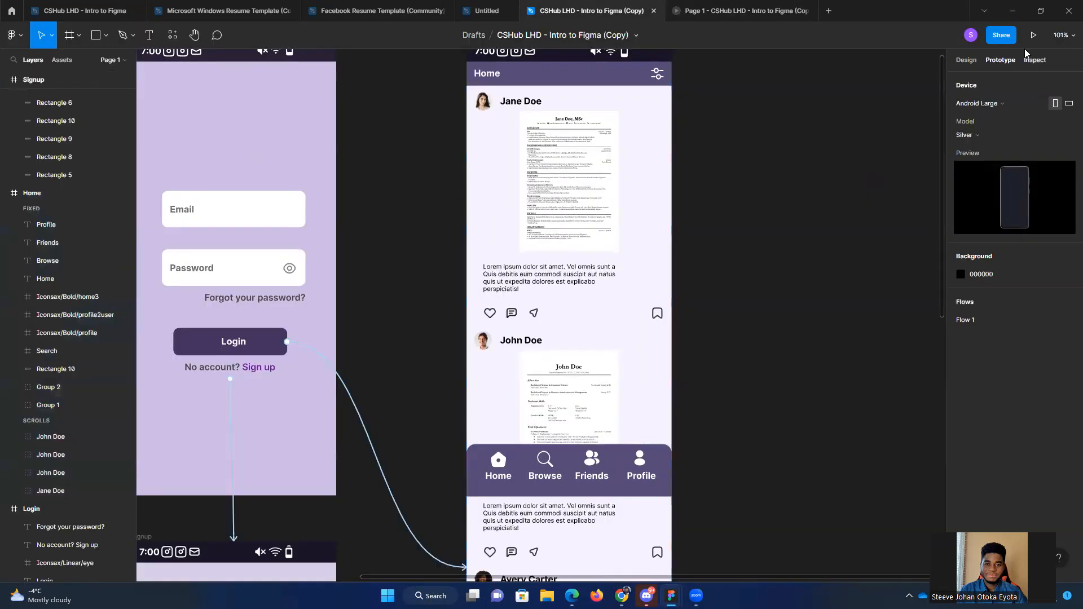
left_click(1033, 35)
left_click_drag(558, 244, 598, 234)
left_click(617, 6)
Step: Select the whole Home frame and set its overflow scrolling to Vertical scrolling
left_click(563, 190)
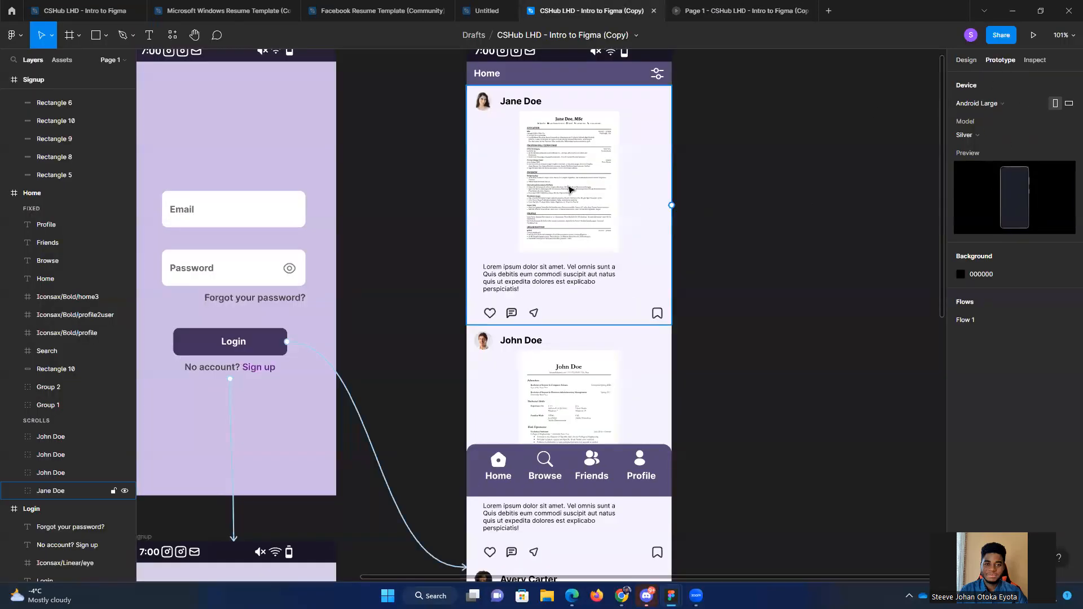
left_click(31, 193)
scroll(50, 128, "up", 4)
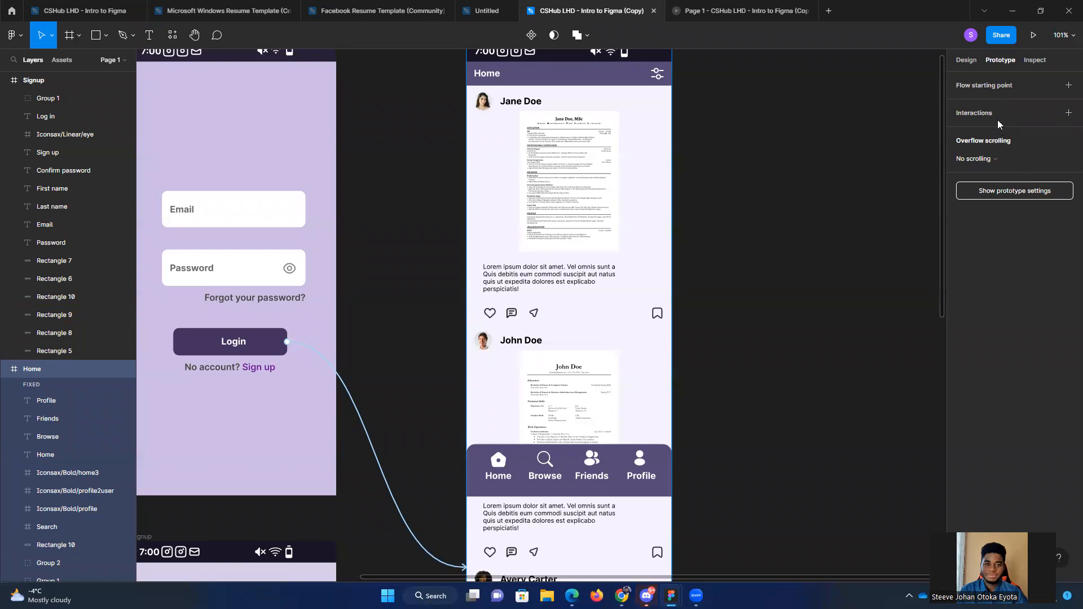
left_click(984, 160)
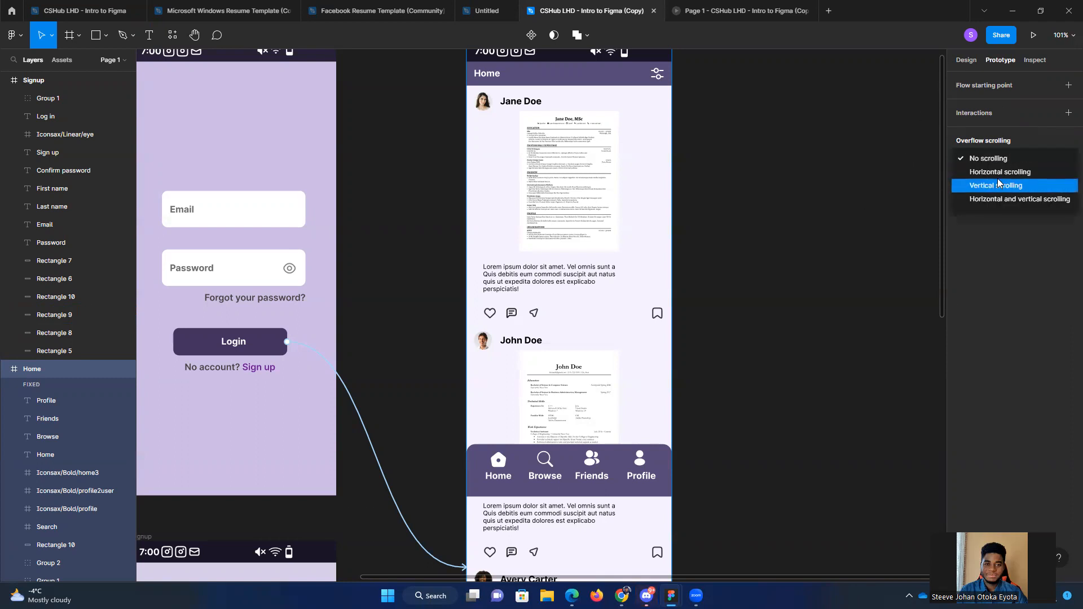
left_click(997, 185)
left_click(859, 191)
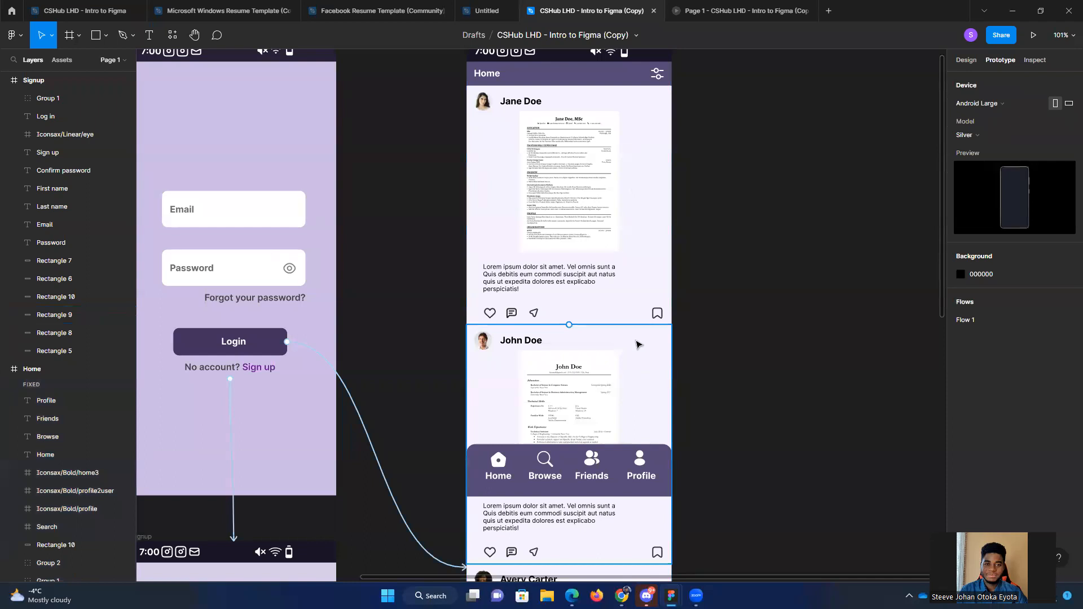
Step: Turn off Fix position when scrolling for the Home frame's top bar group
left_click(664, 467)
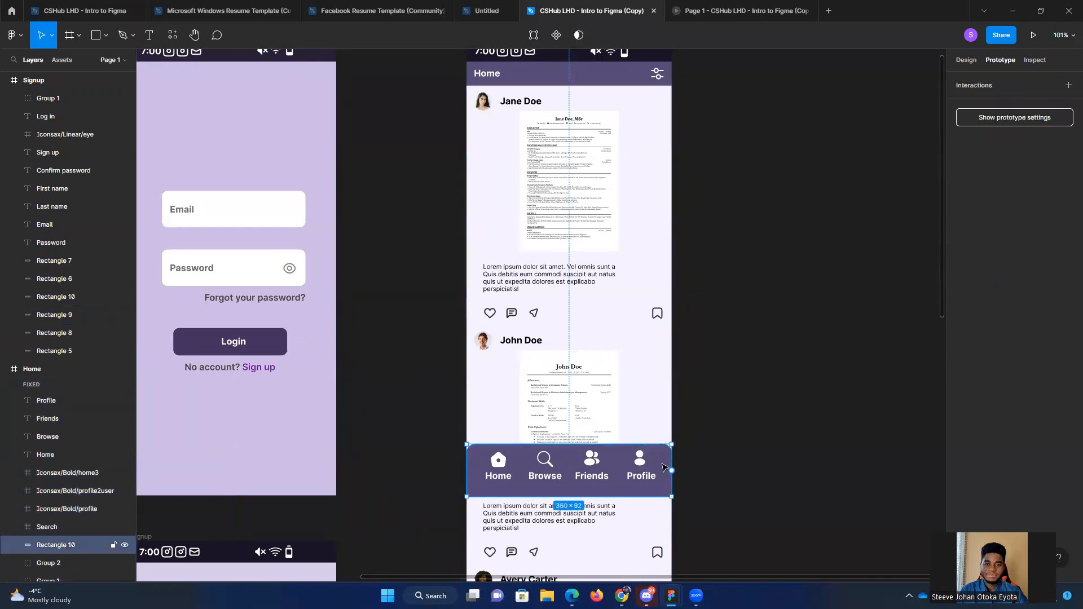
left_click(609, 80)
scroll(614, 129, "up", 1)
scroll(615, 130, "up", 1)
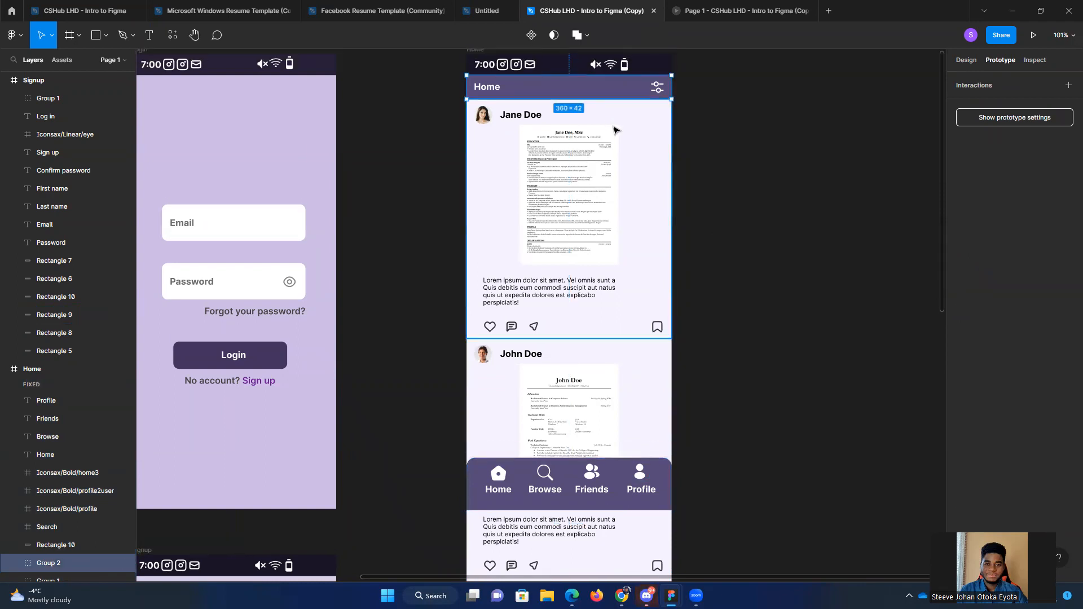
left_click(666, 473)
left_click(619, 94)
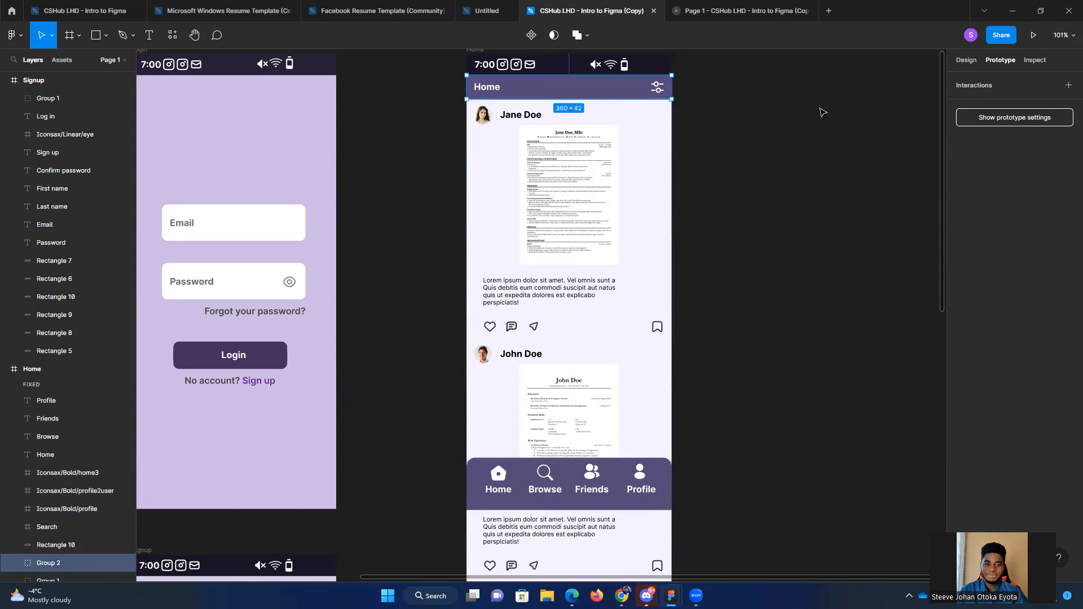
left_click(976, 60)
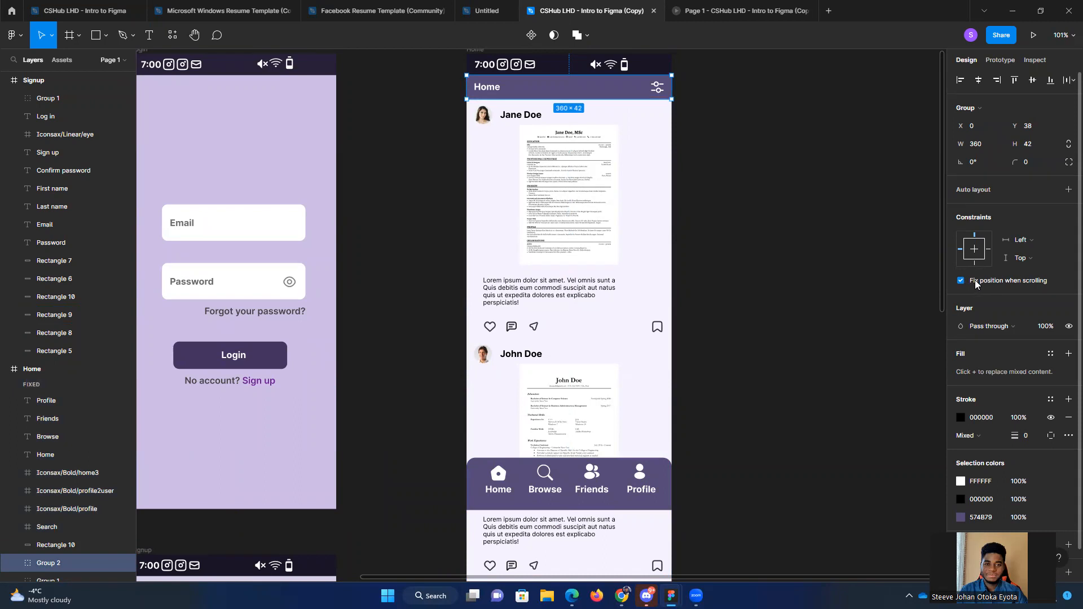
left_click(960, 281)
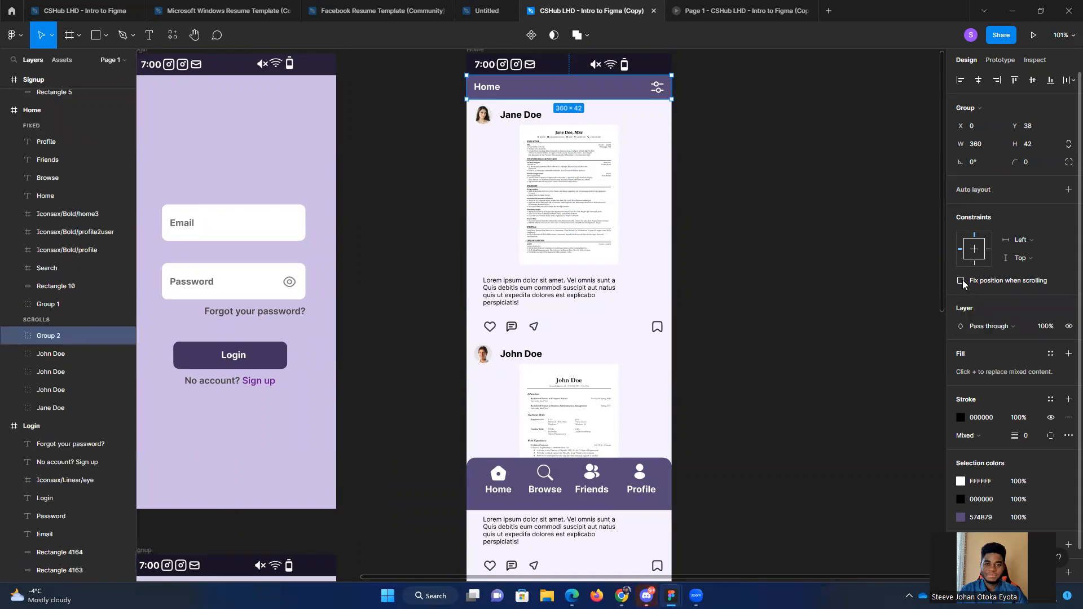
left_click(807, 288)
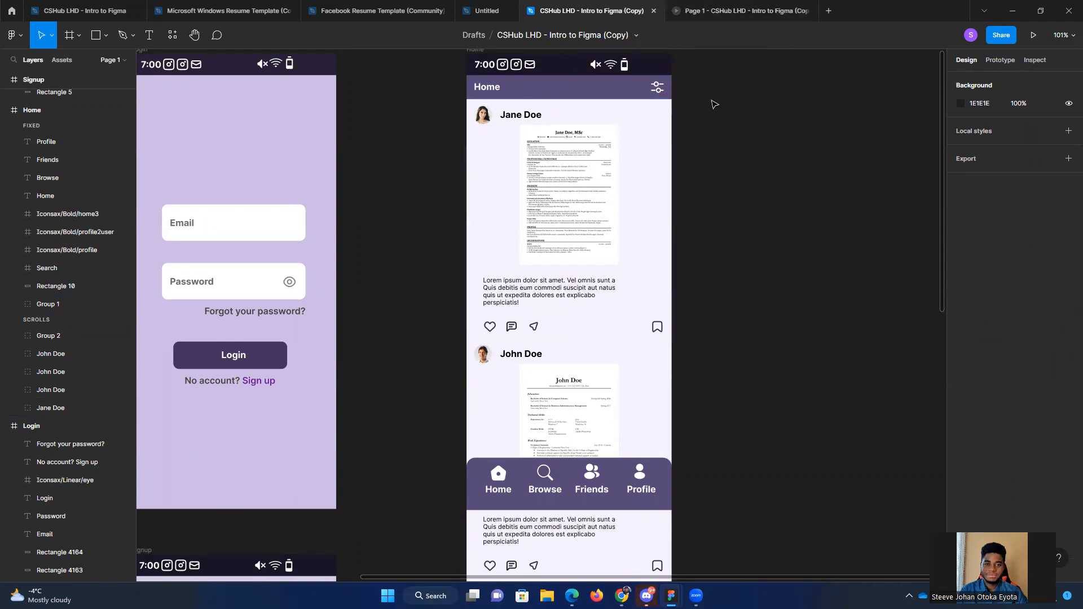
Step: Turn off Fix position when scrolling for the bottom navigation bar's background rectangle
left_click(623, 483)
left_click(961, 252)
left_click(783, 228)
Step: Run the prototype preview, scroll the Home feed down and up to check how the unfixed bars behave, and return to the design file
key("ctrl+alt+Return")
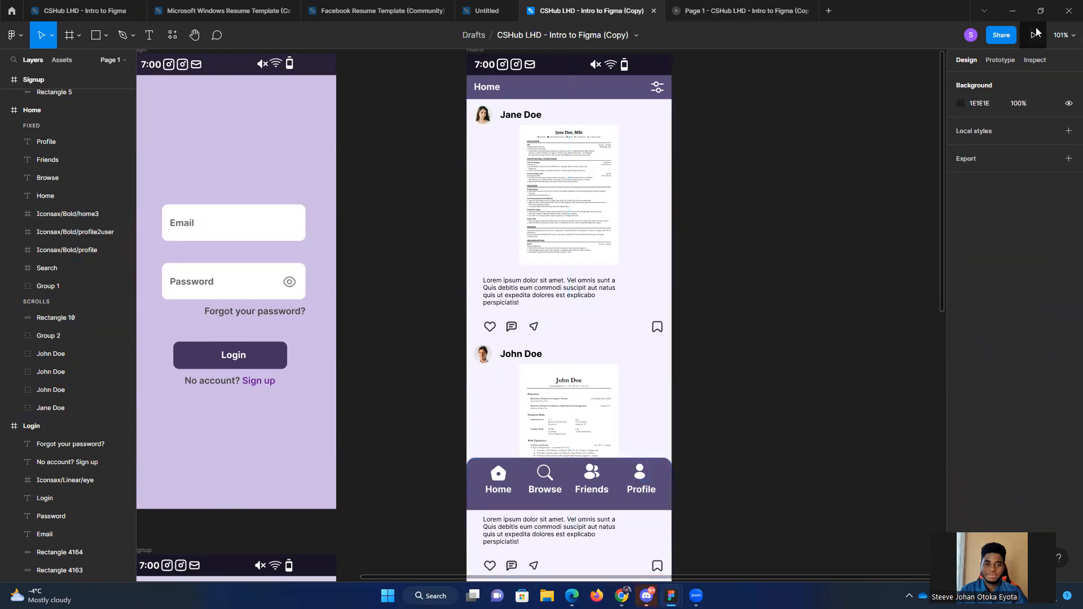
left_click_drag(520, 302, 537, 198)
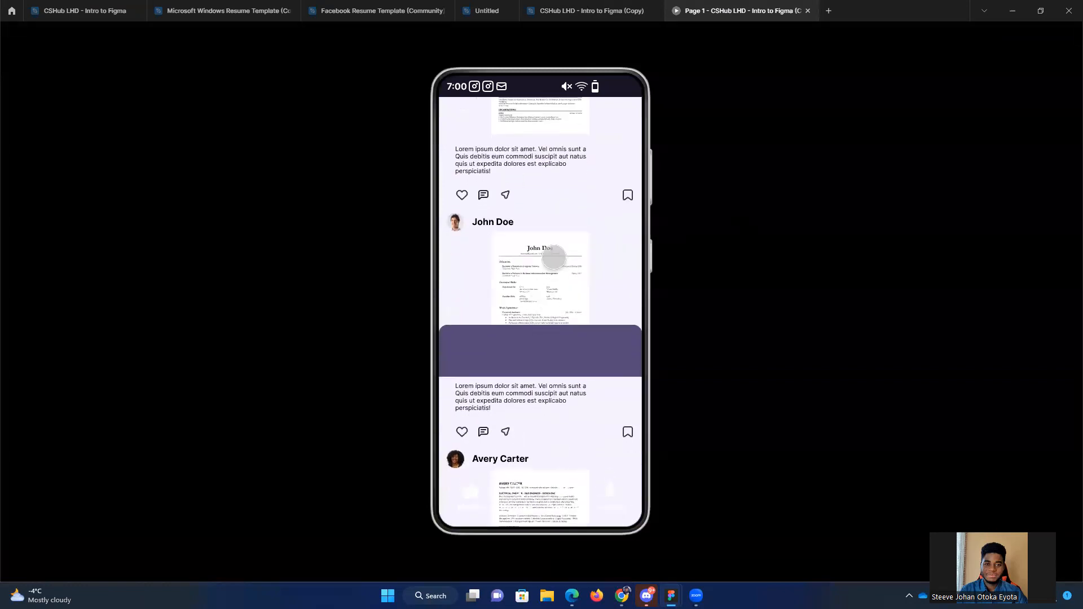
left_click_drag(555, 277, 560, 396)
scroll(580, 249, "down", 5)
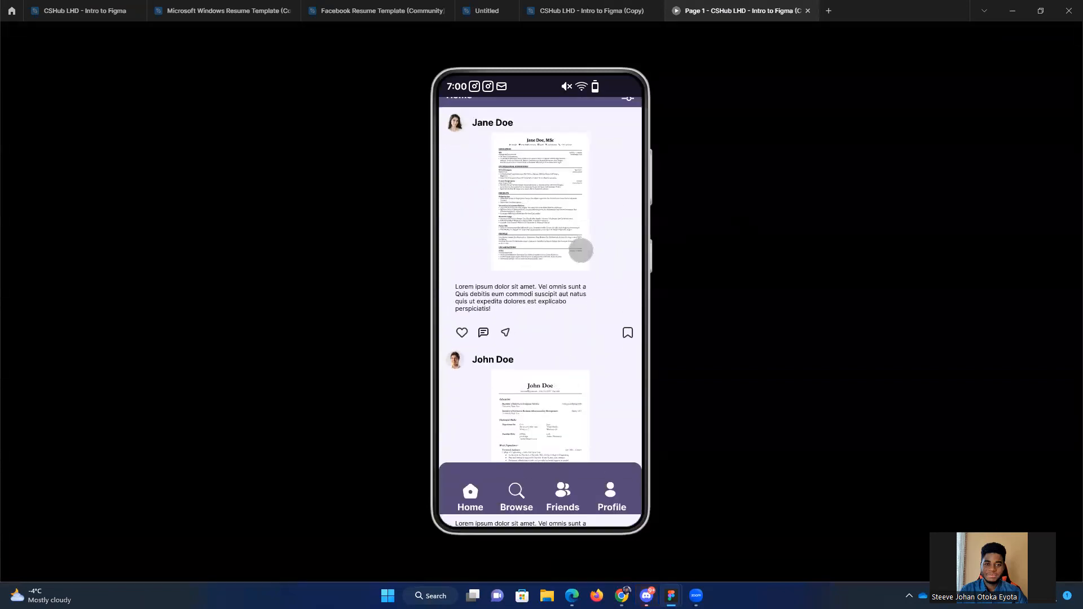
scroll(562, 364, "down", 5)
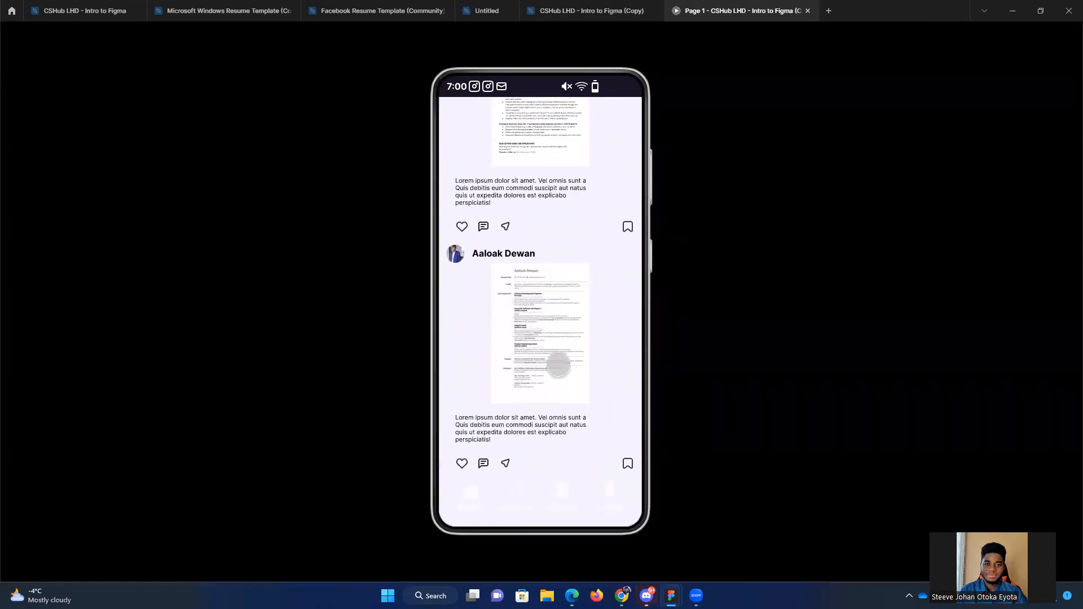
scroll(576, 240, "up", 10)
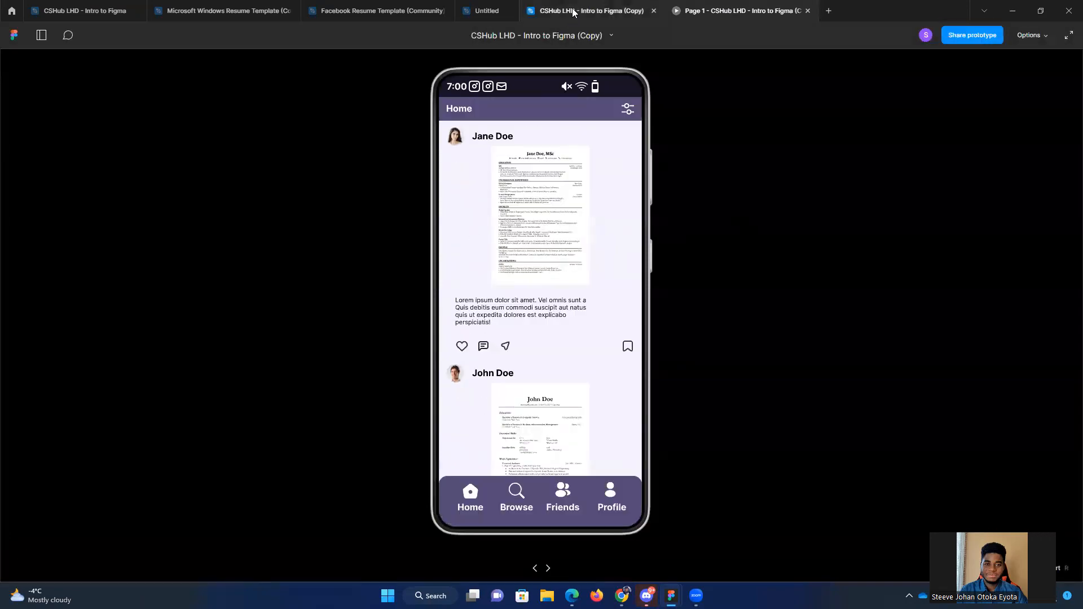
left_click(572, 8)
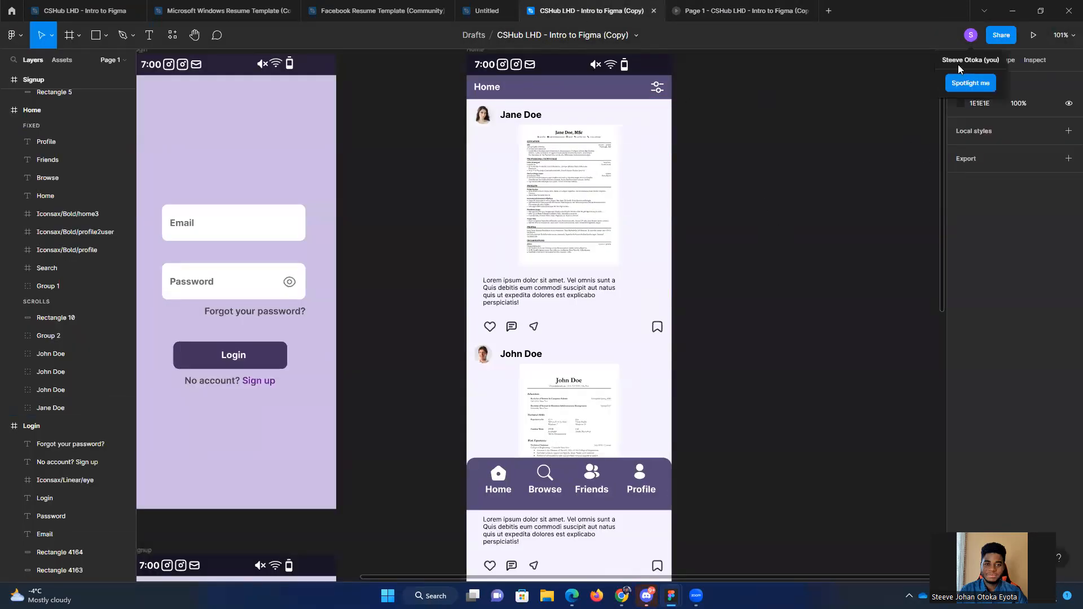
Step: Turn on Fix position when scrolling for the Home top bar group and the bottom navigation bar's background rectangle
left_click(569, 87)
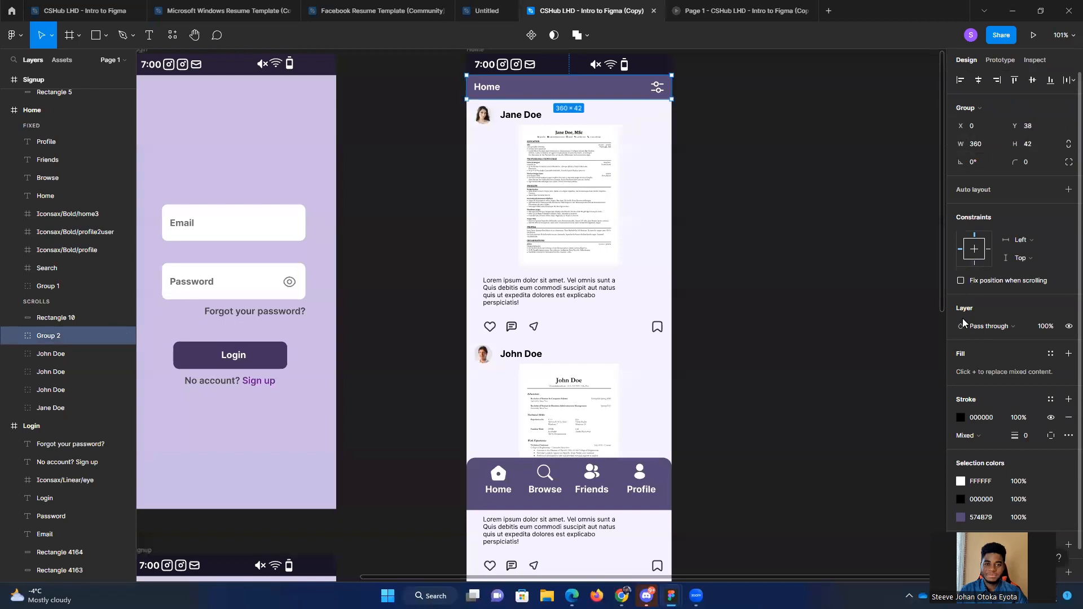
left_click(961, 281)
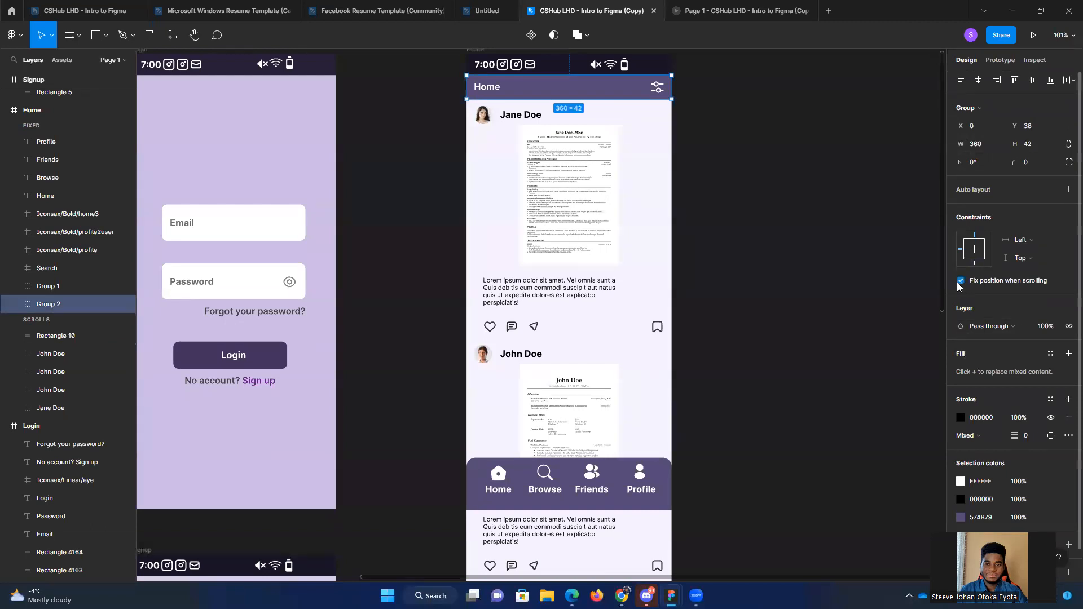
left_click(623, 479)
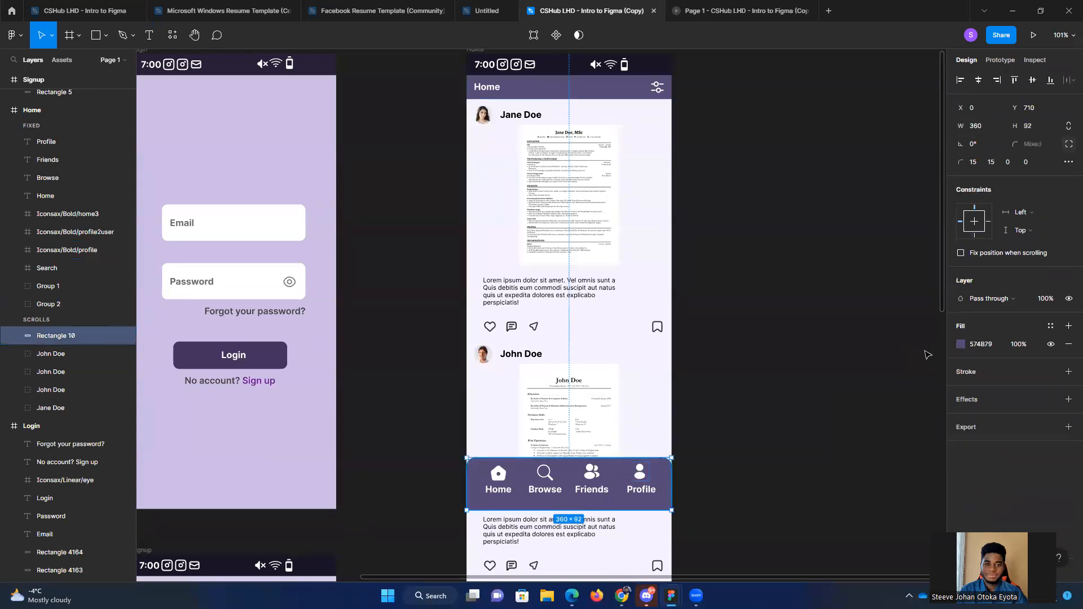
left_click(961, 253)
left_click(830, 256)
Step: Scroll the Home feed down and back up in the prototype preview to check both refixed bars, and return to the design file
left_click(731, 7)
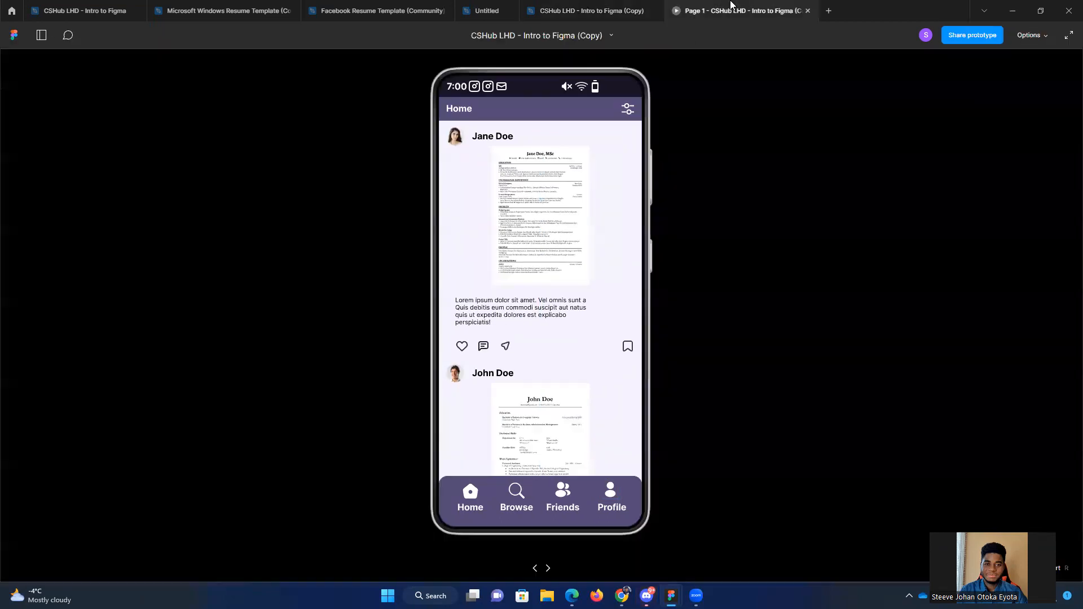
scroll(583, 361, "down", 10)
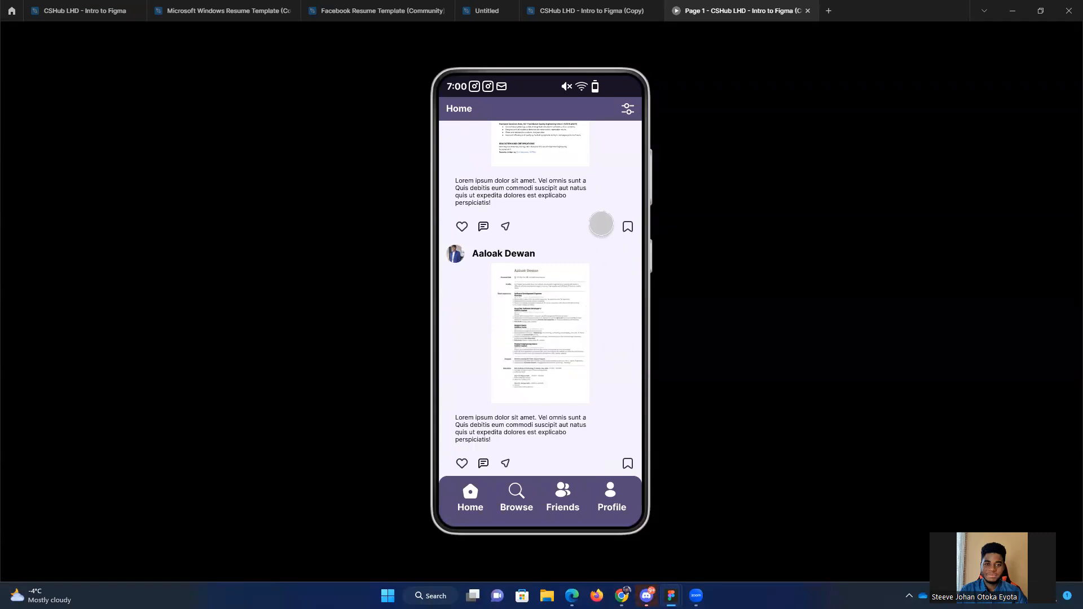
scroll(585, 292, "up", 10)
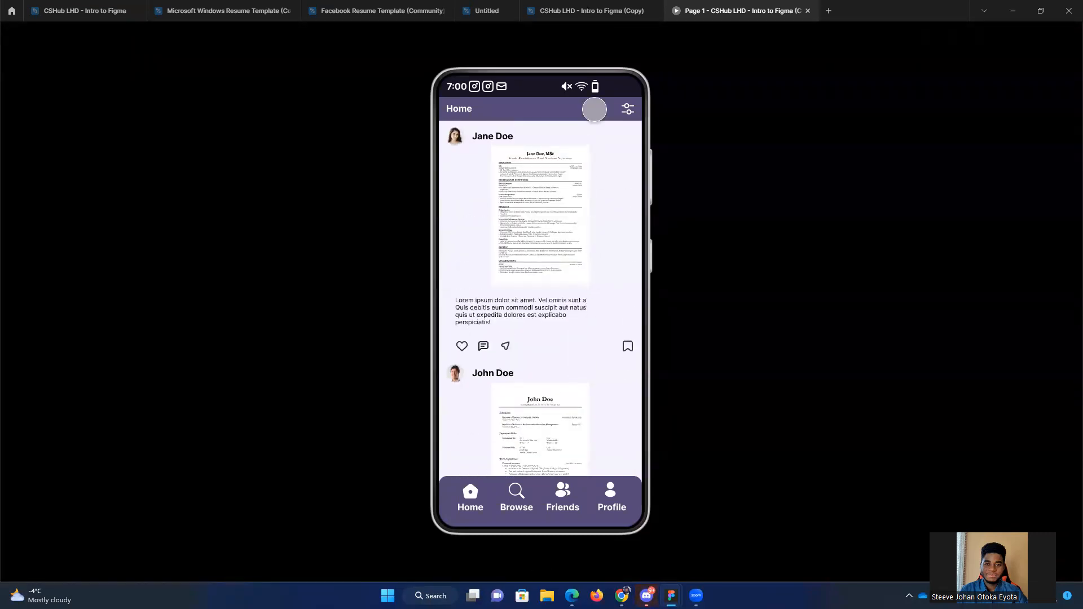
left_click(594, 9)
left_click(753, 6)
left_click(577, 5)
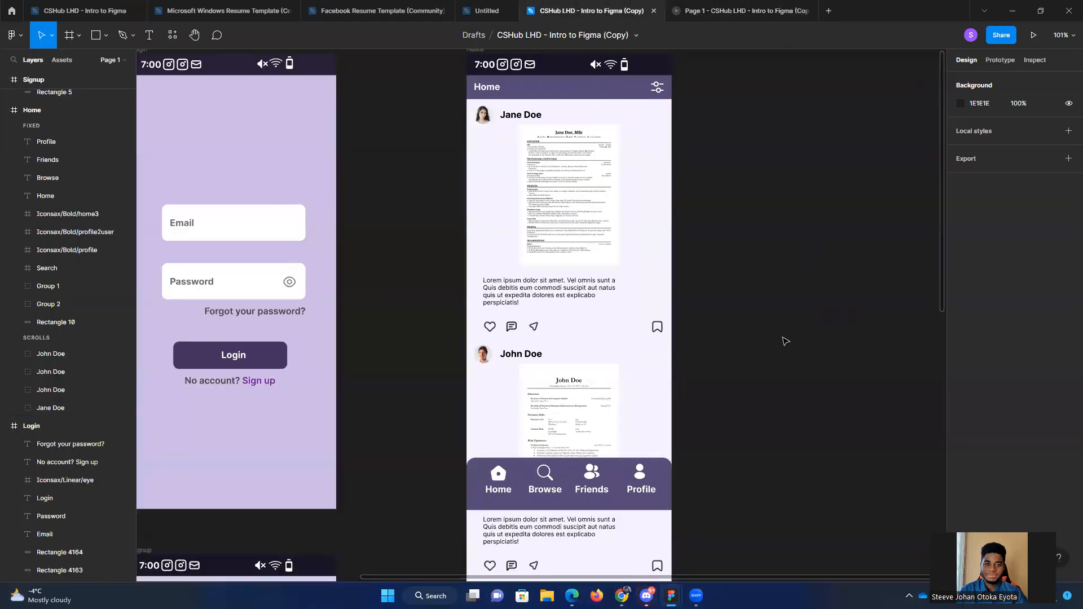
scroll(784, 353, "down", 3)
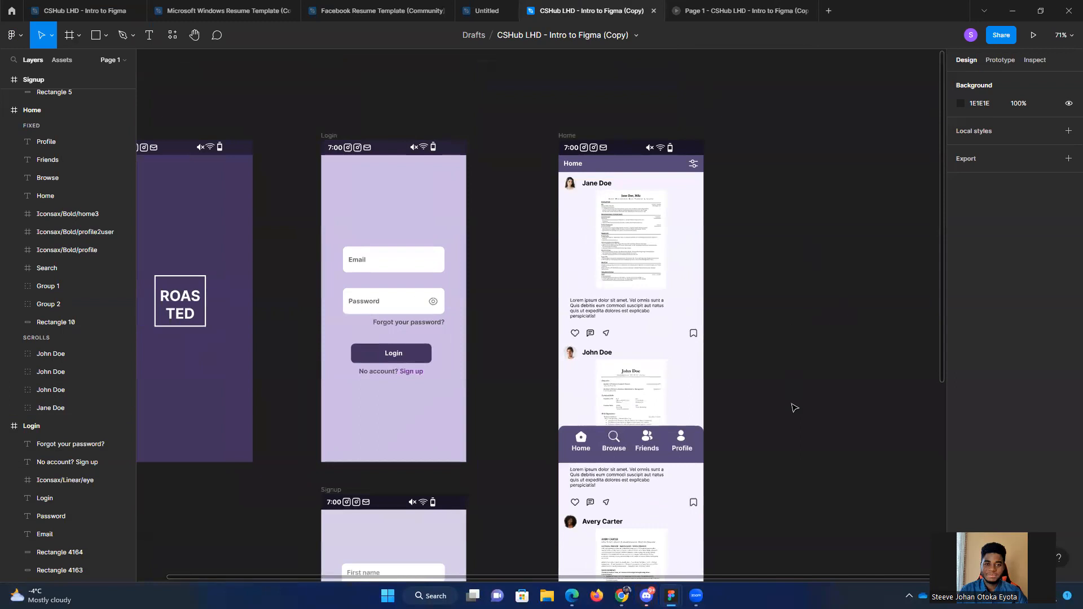
left_click_drag(791, 405, 765, 260)
scroll(780, 283, "down", 2)
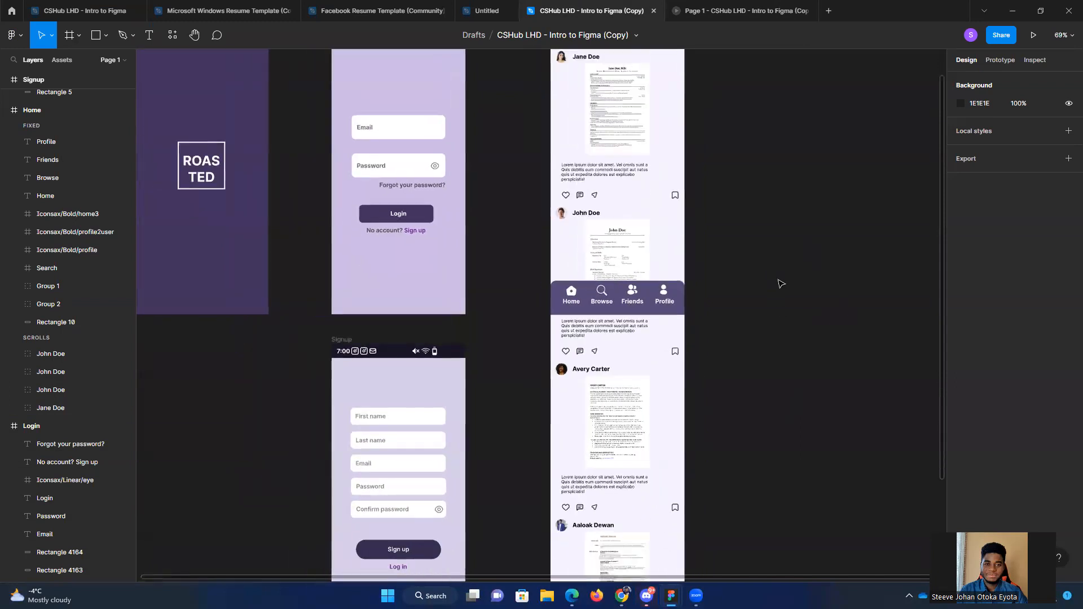
left_click_drag(802, 348, 750, 364)
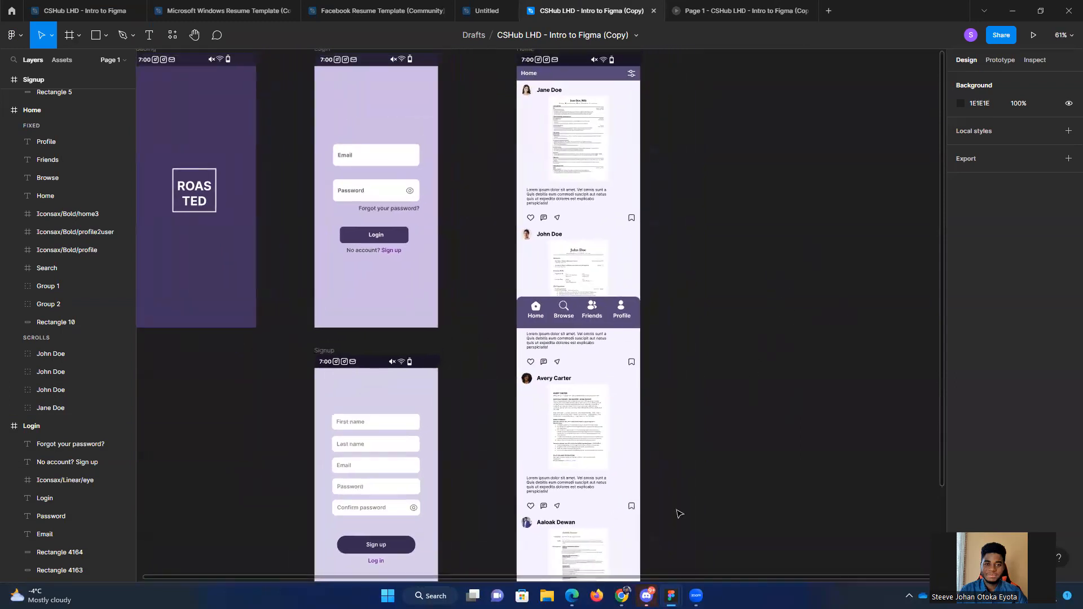
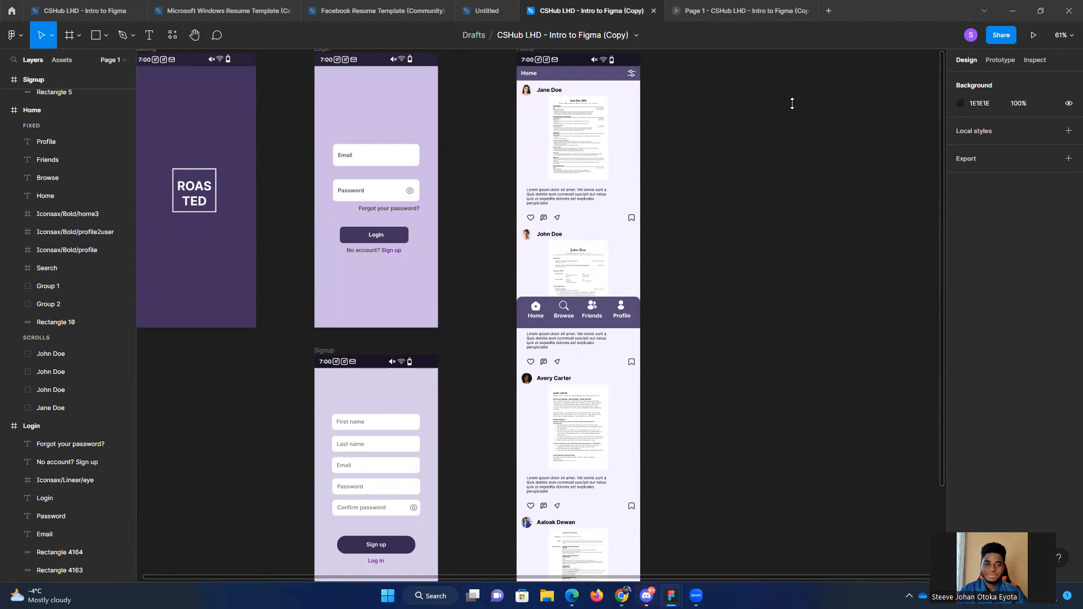
Step: Examine the prototype connections and the Home frame's overflow scrolling setting and overall height
left_click(998, 61)
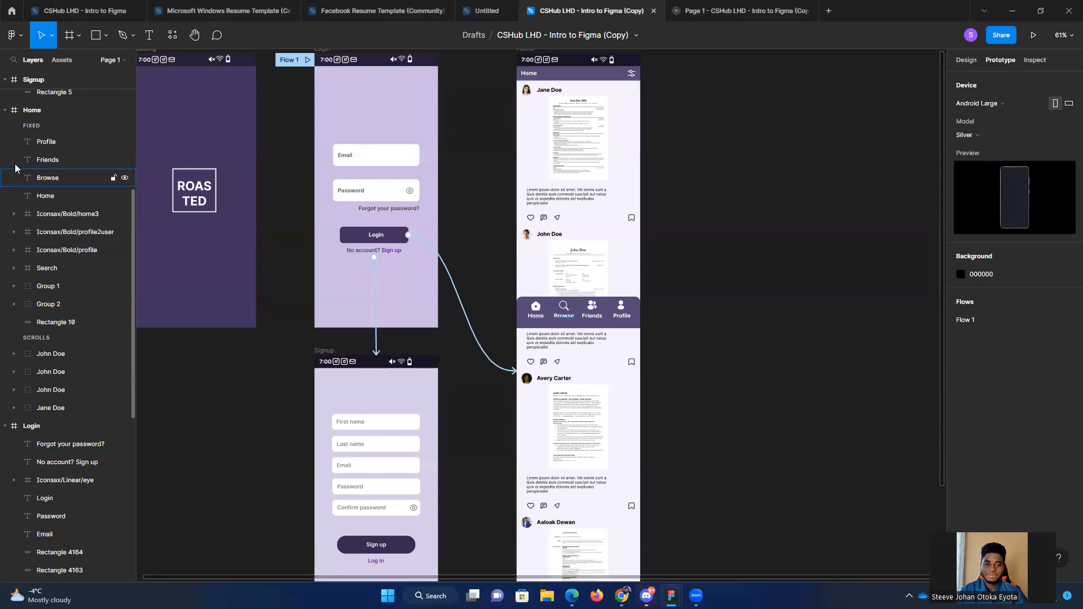
scroll(40, 275, "up", 5)
left_click(32, 369)
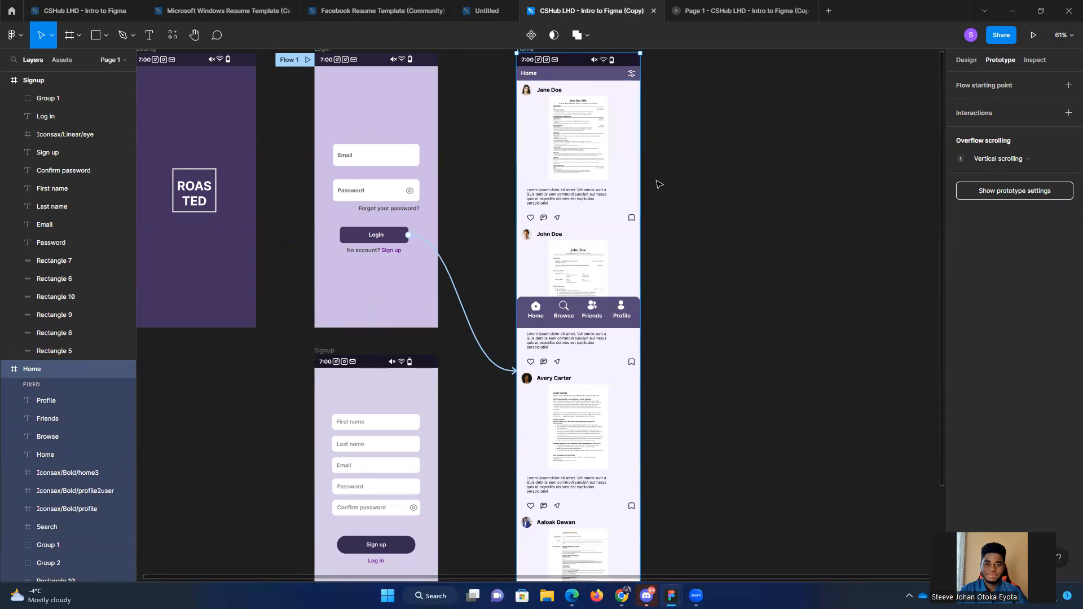
scroll(670, 237, "down", 1)
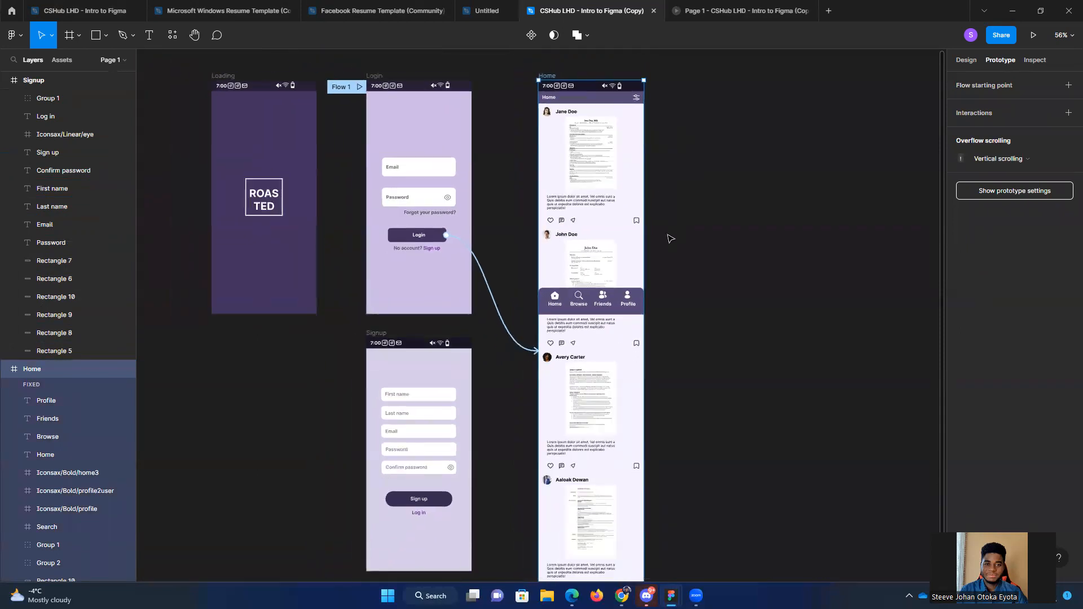
scroll(679, 236, "down", 2)
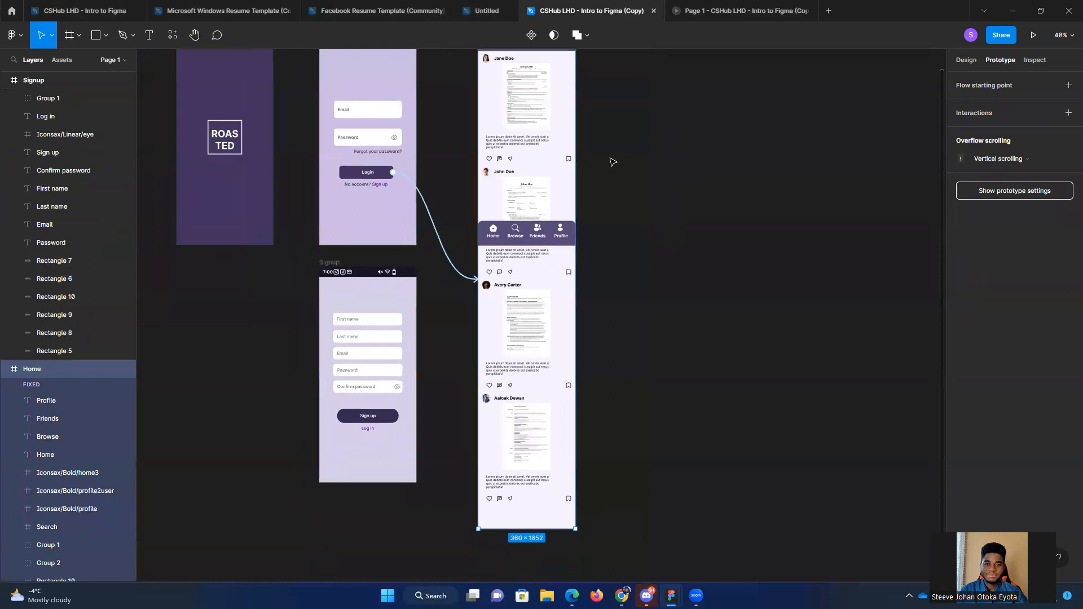
scroll(607, 204, "down", 1)
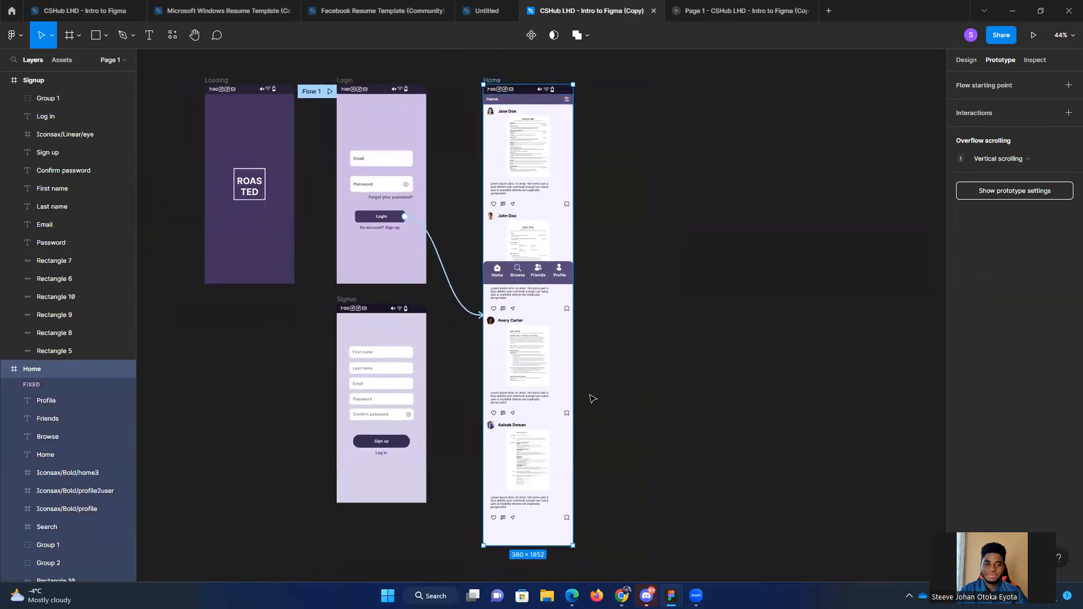
scroll(439, 432, "down", 1)
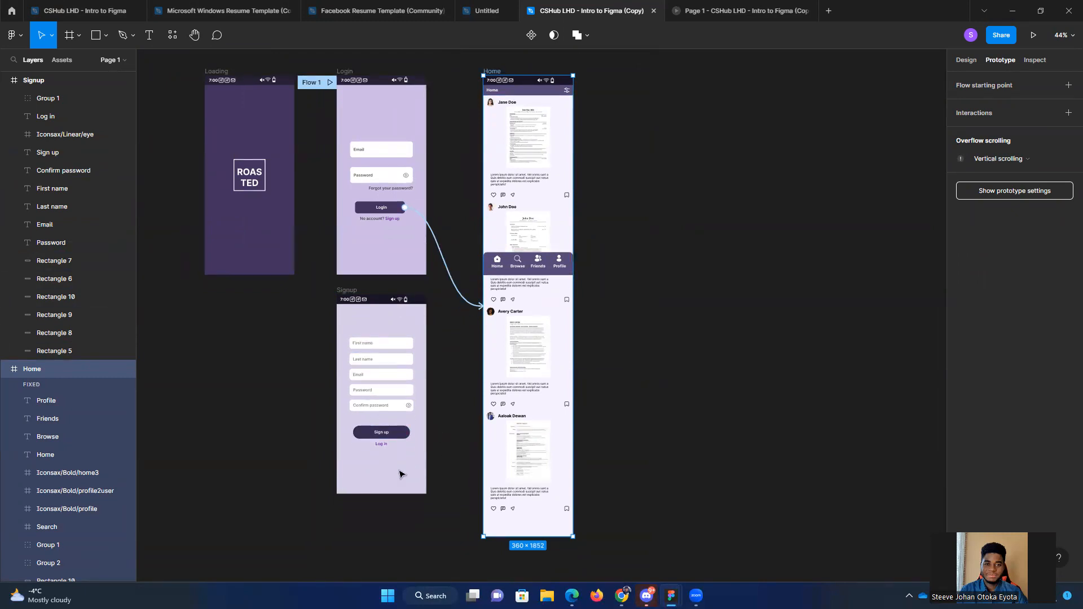
left_click(296, 424)
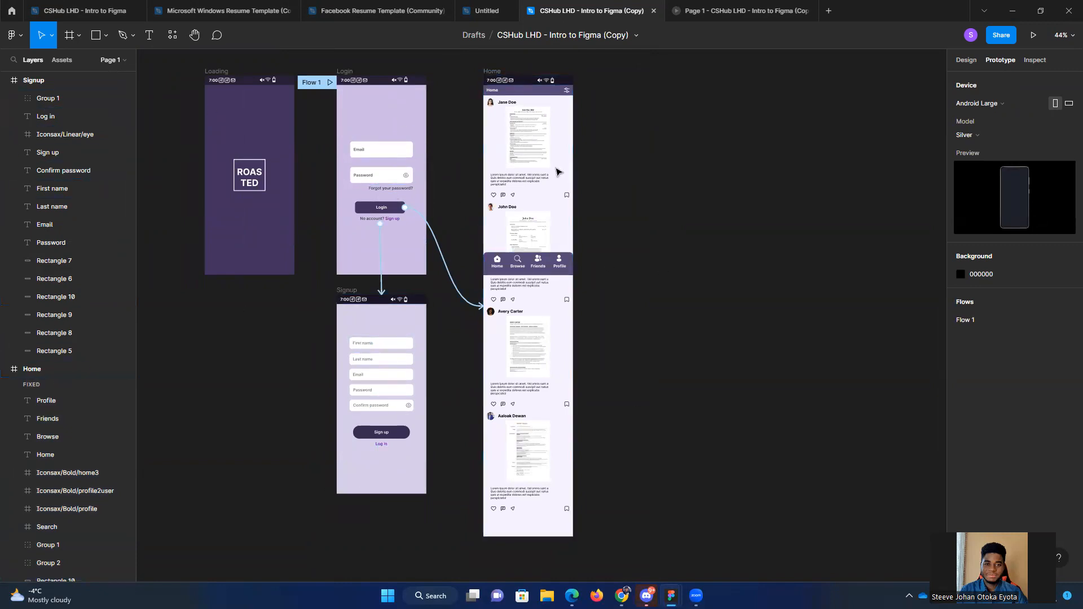
left_click(60, 370)
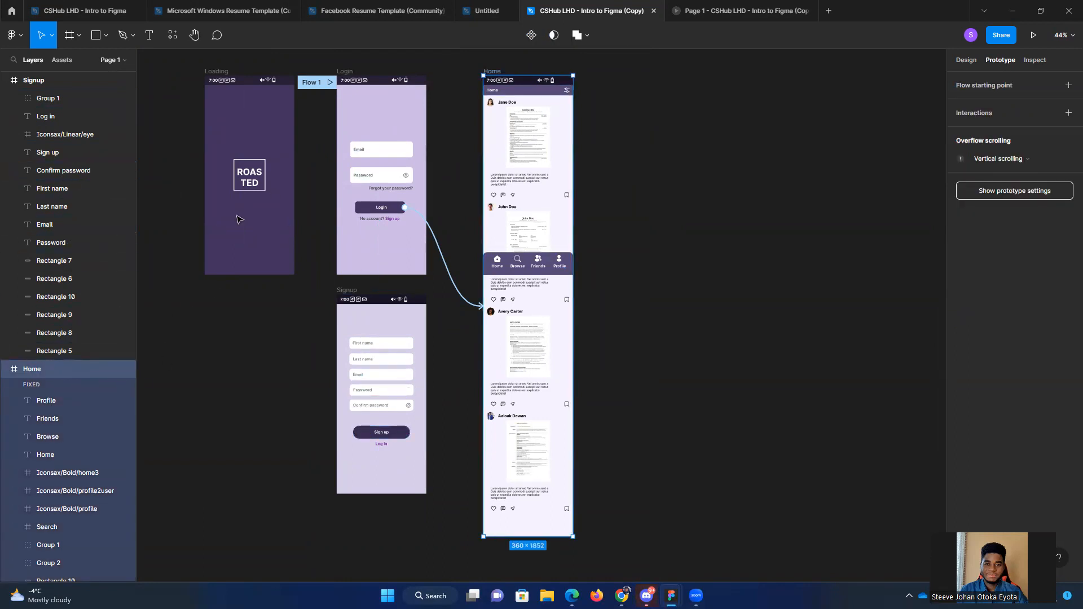
Step: Duplicate the Signup frame and place the copy to the right of the Home frame, aligned with its top edge
left_click(35, 80)
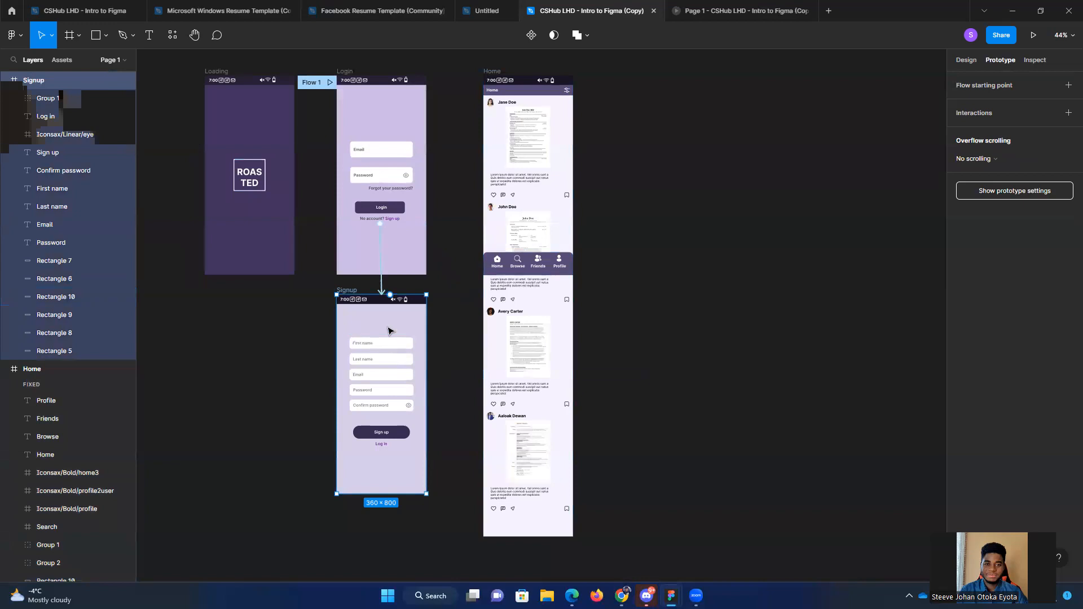
left_click_drag(387, 328, 678, 108)
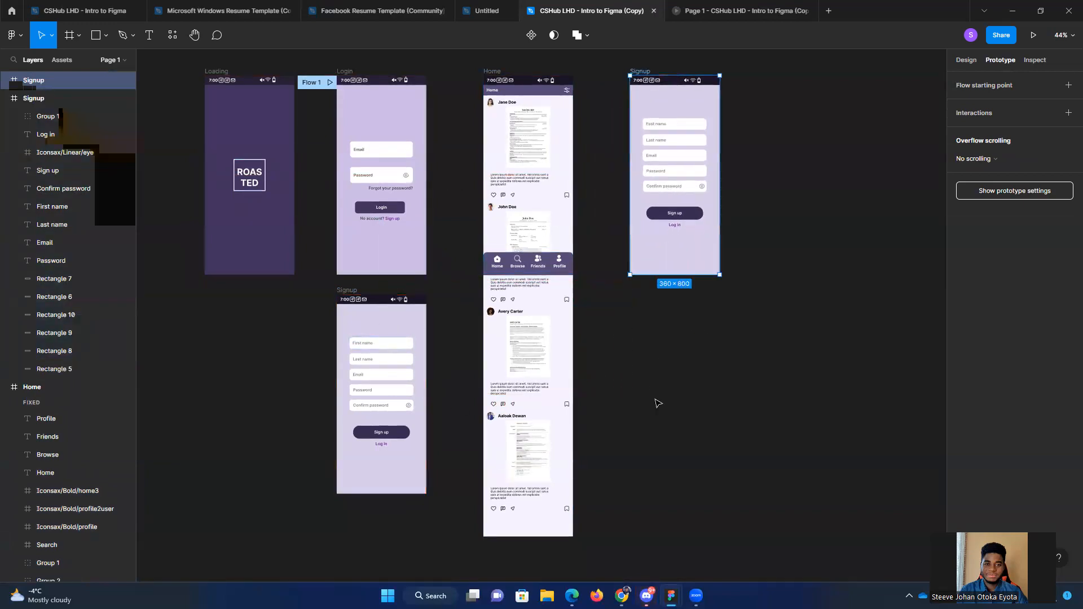
left_click(647, 405)
Step: Stretch the copied Signup frame downward to a height of 1922, keeping its width at 360
scroll(459, 362, "right", 5)
scroll(454, 362, "down", 5)
scroll(450, 331, "up", 5)
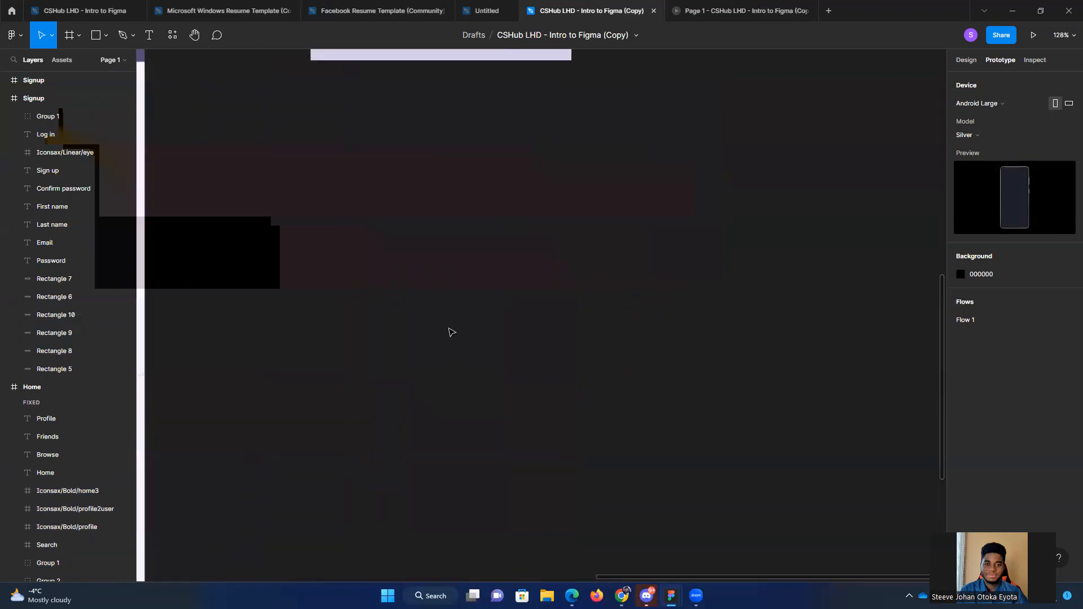
scroll(448, 333, "down", 3)
left_click_drag(466, 346, 506, 461)
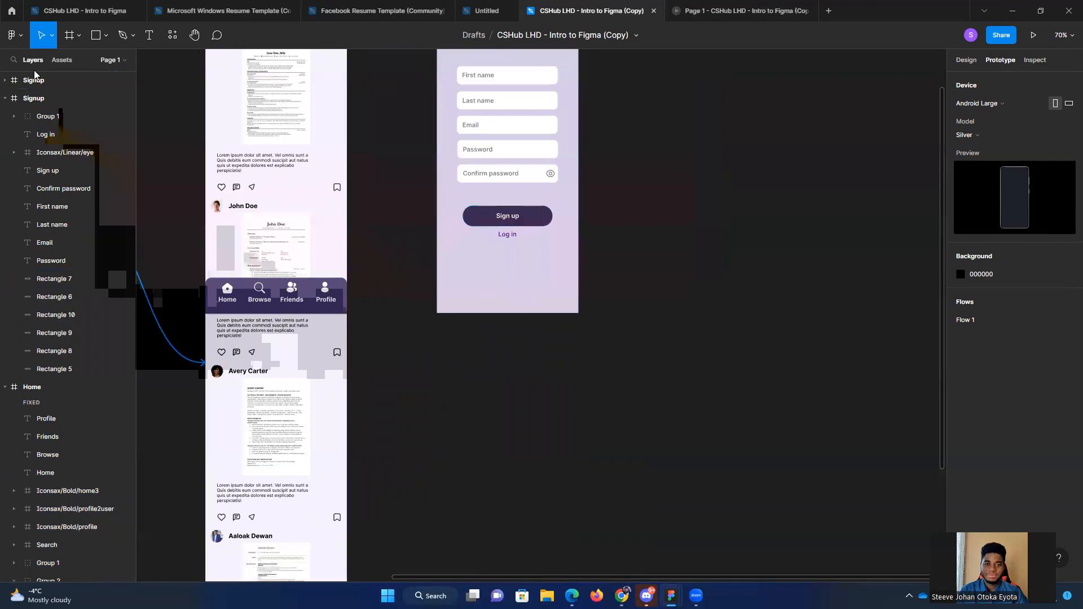
left_click(539, 267)
left_click_drag(527, 313, 556, 572)
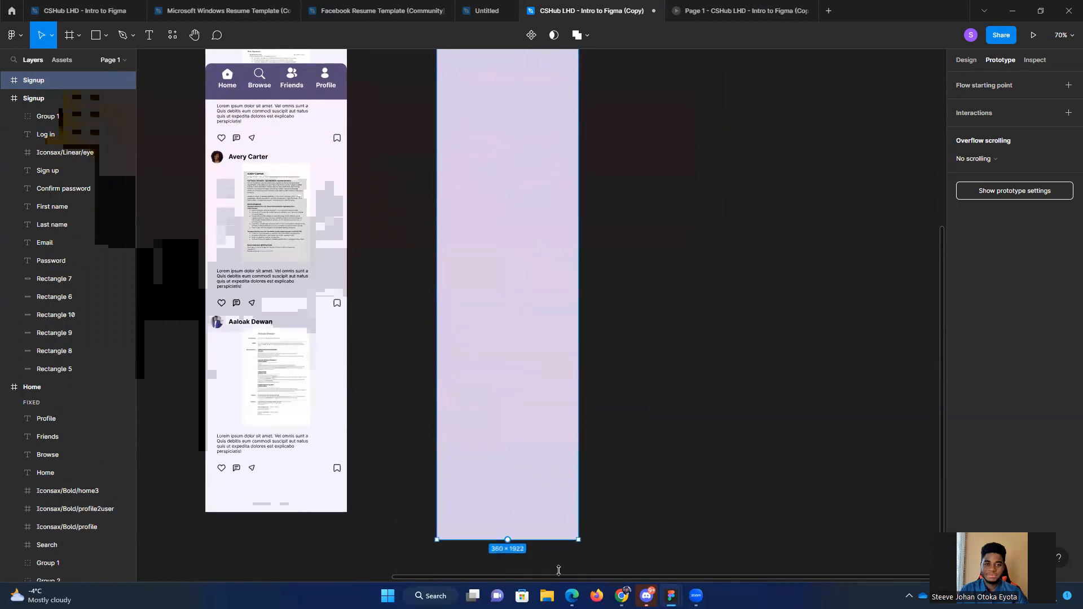
scroll(519, 387, "down", 2)
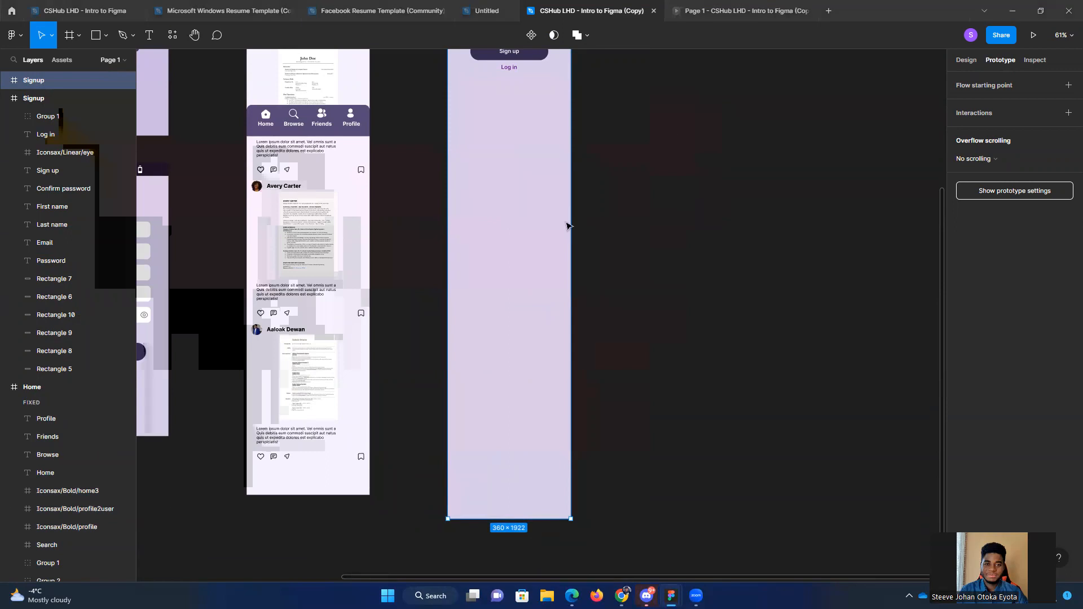
scroll(539, 242, "up", 4)
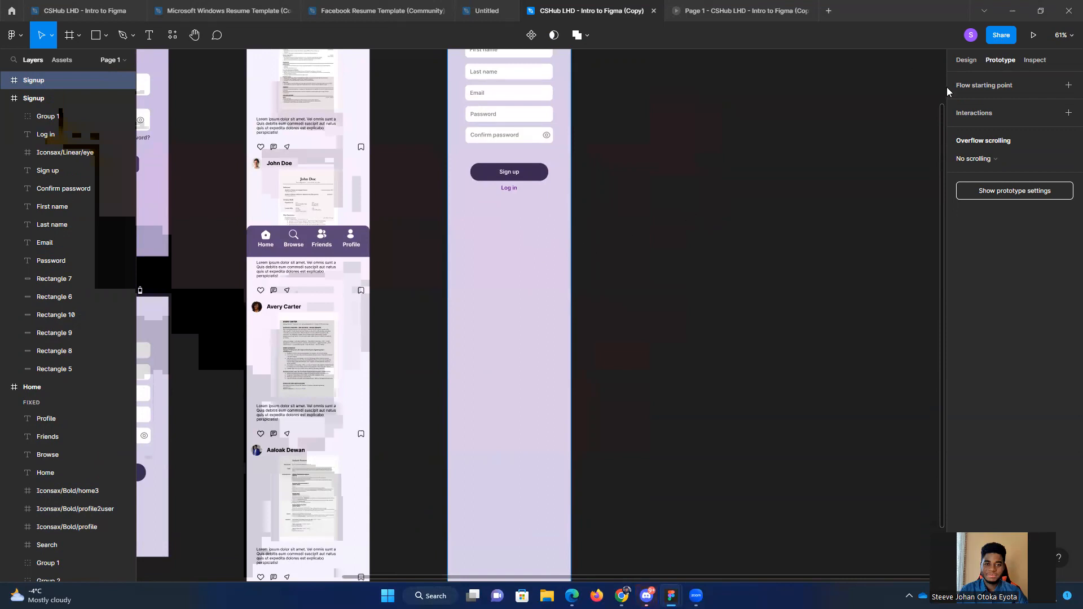
Step: Preview the lengthened Signup copy in the prototype, check its scrolling, and return to the design file
left_click(1034, 35)
left_click(543, 387)
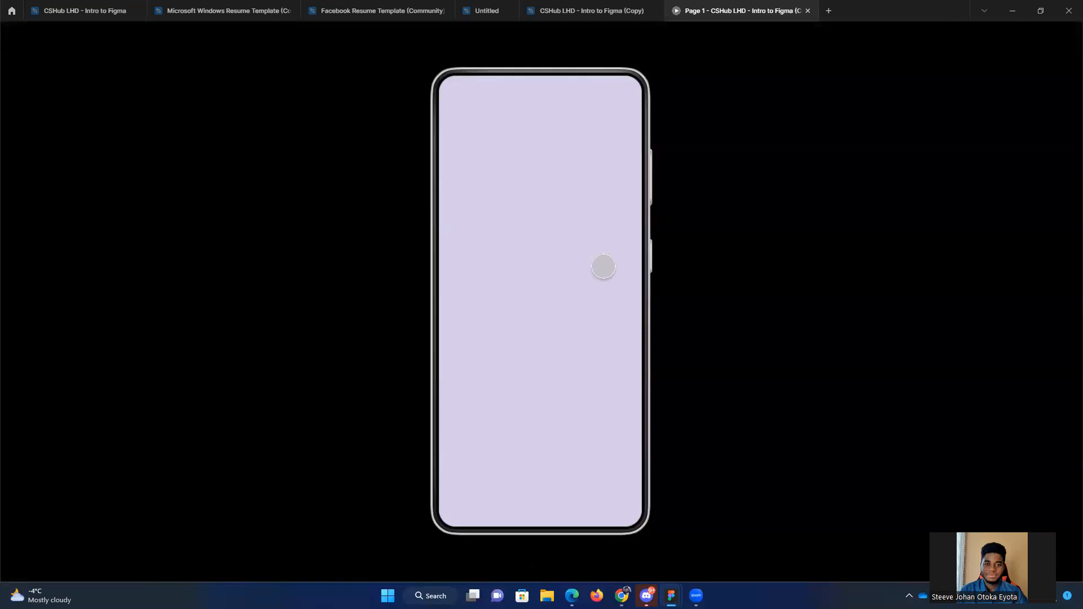
left_click(580, 366)
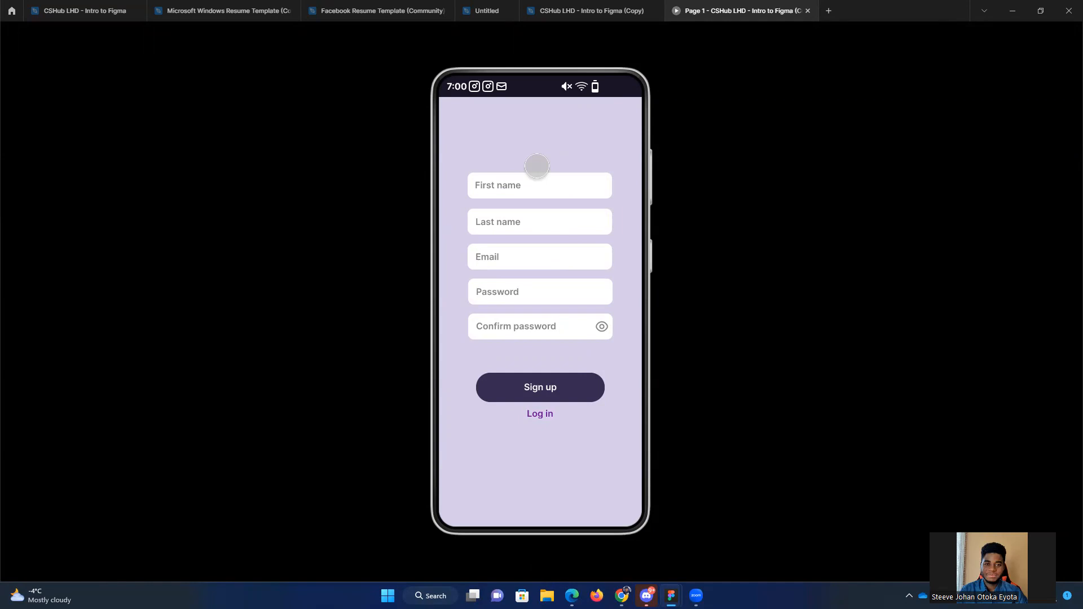
left_click(576, 14)
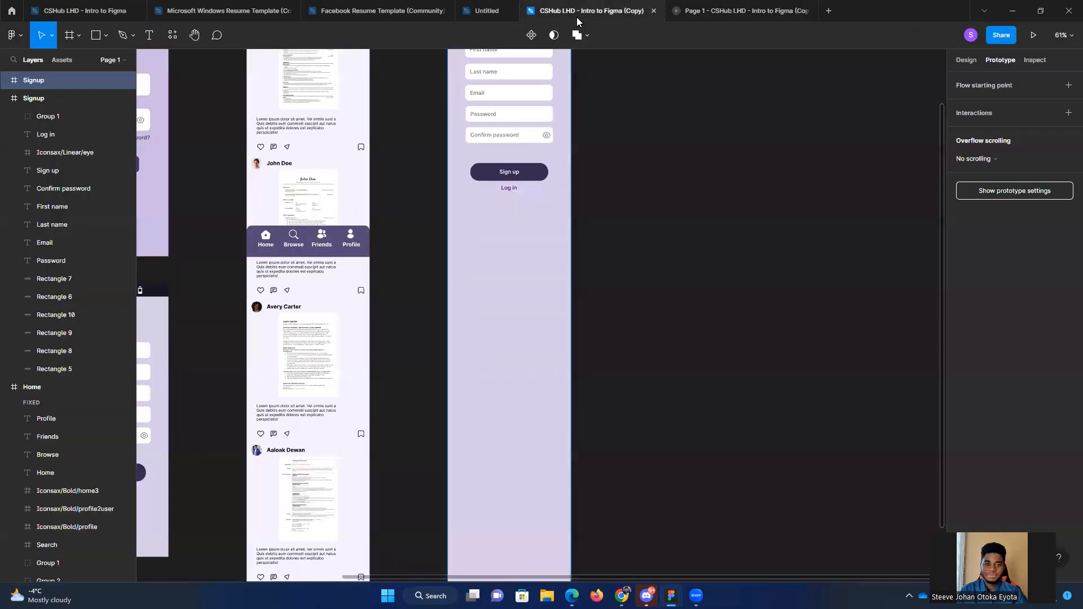
Step: Review the available overflow scrolling options for the lengthened Signup copy, leaving No scrolling selected
scroll(513, 272, "up", 2)
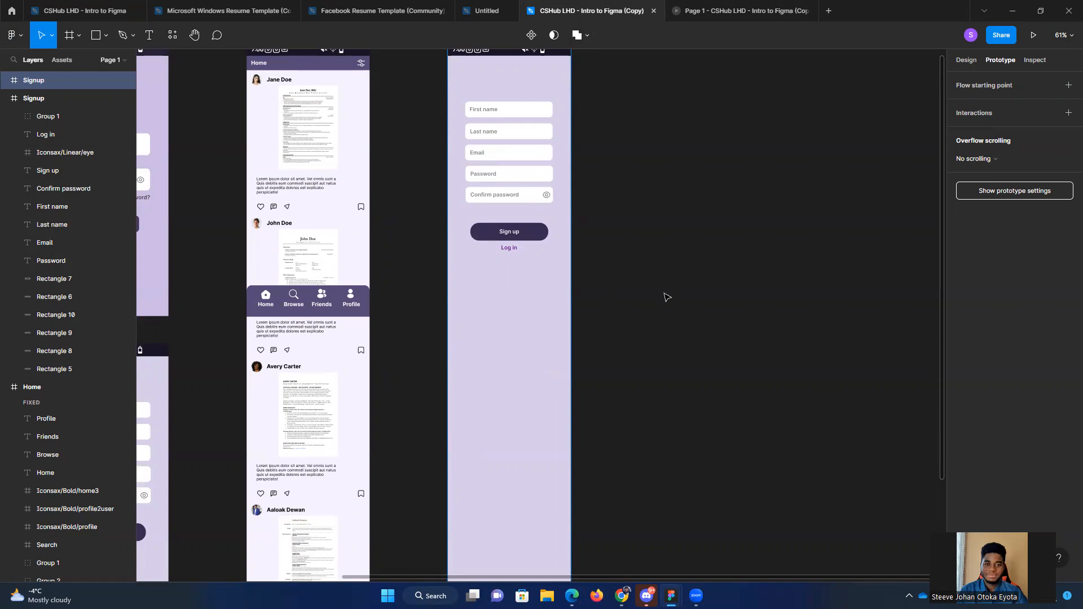
scroll(674, 316, "up", 2)
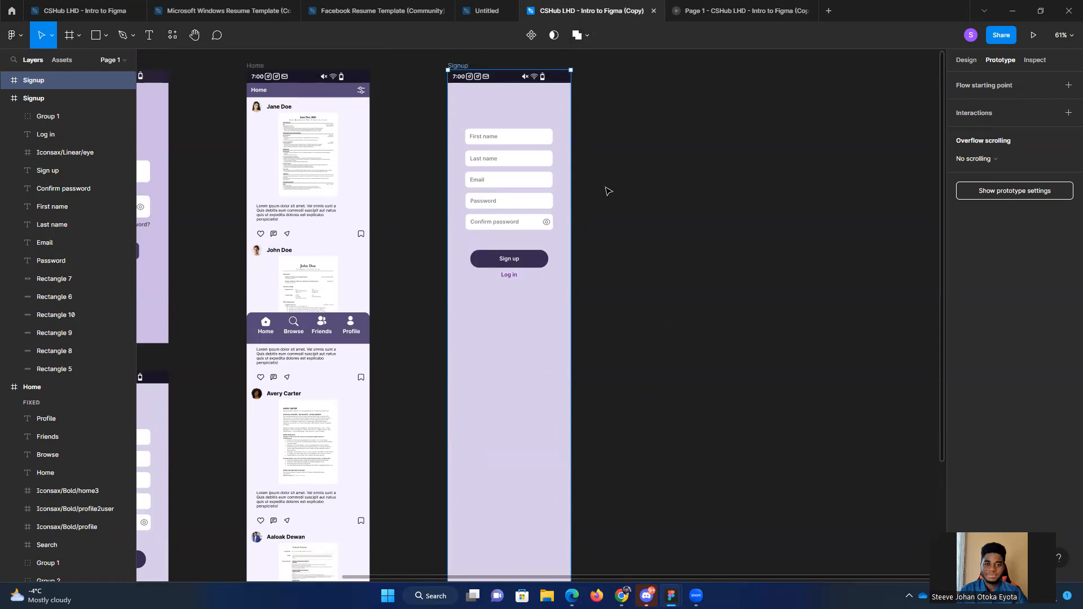
scroll(609, 200, "up", 1)
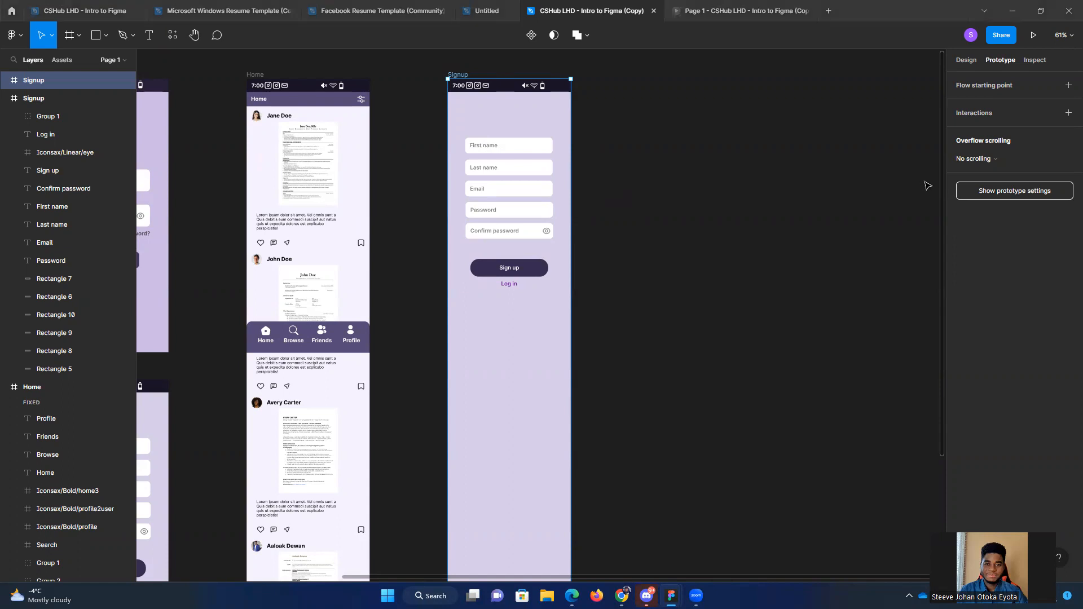
left_click(993, 160)
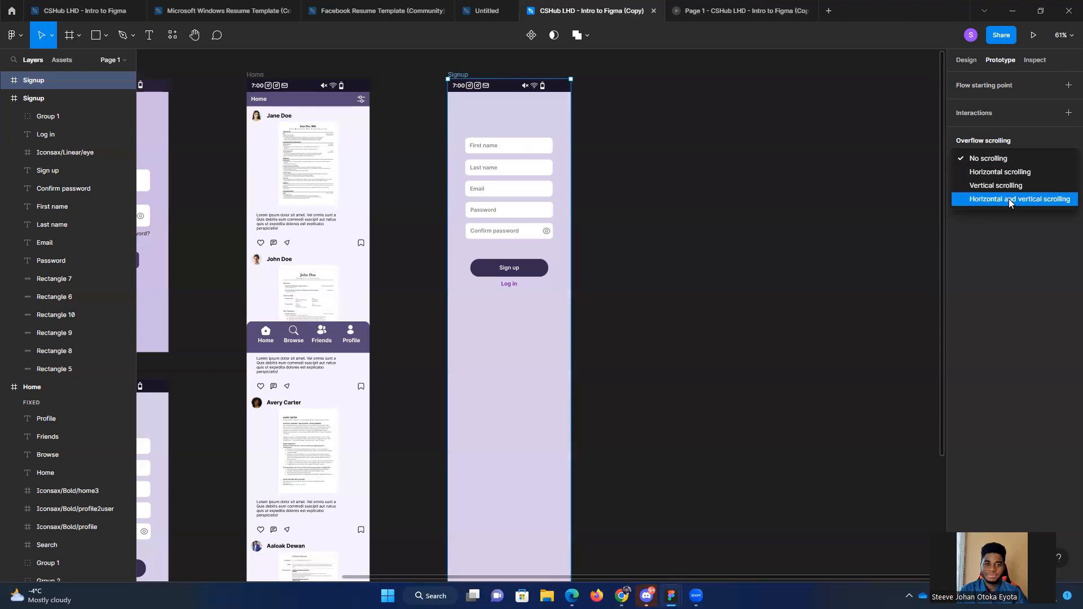
left_click(812, 74)
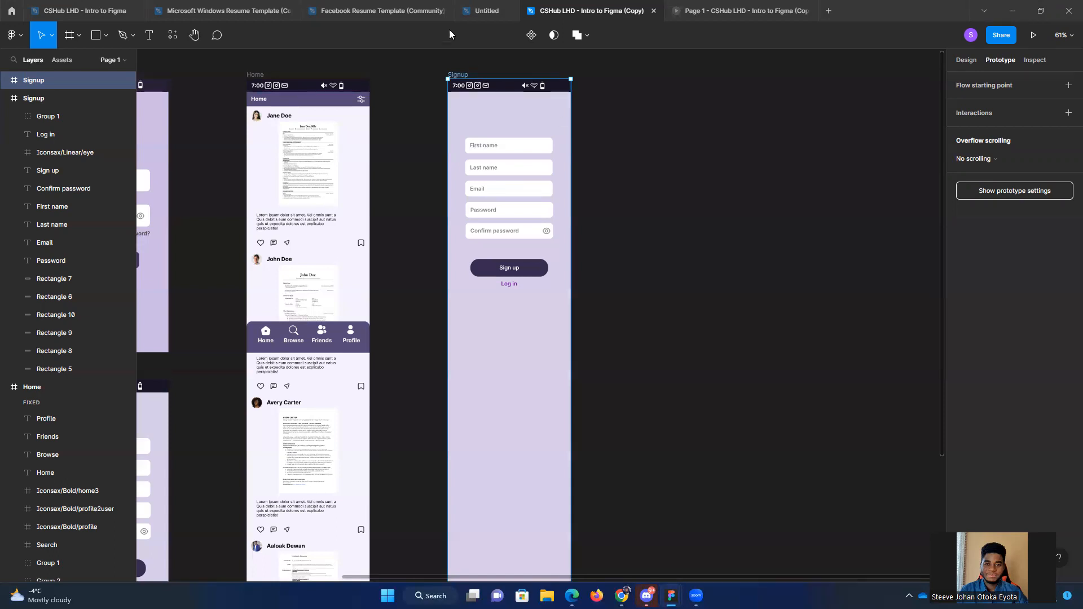
Step: Open the finished ROASTED design file from the drafts
left_click(489, 11)
left_click(366, 11)
left_click(231, 6)
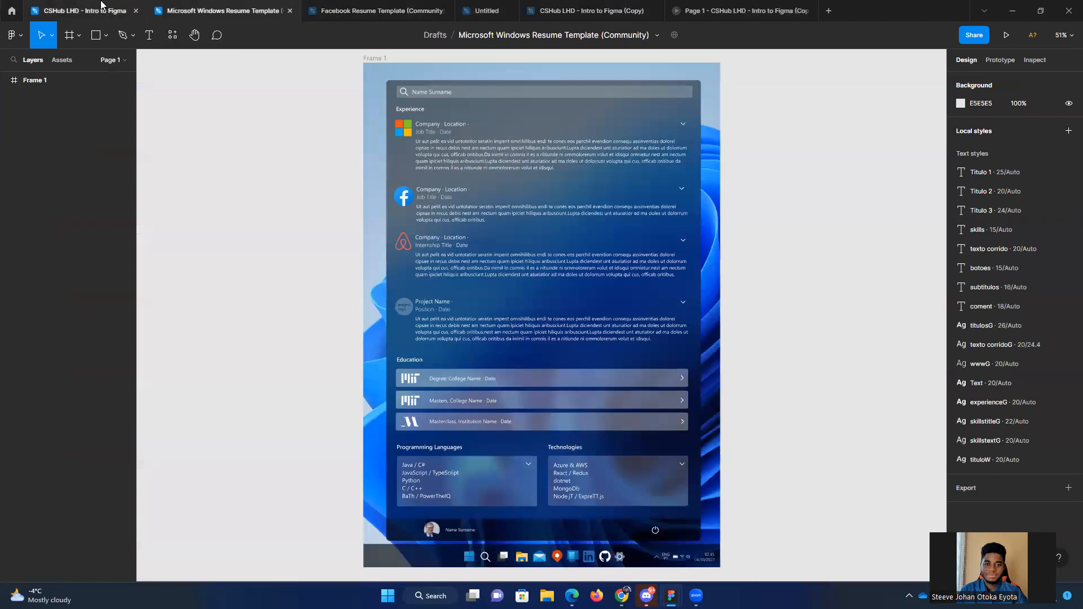
left_click(90, 11)
left_click(10, 10)
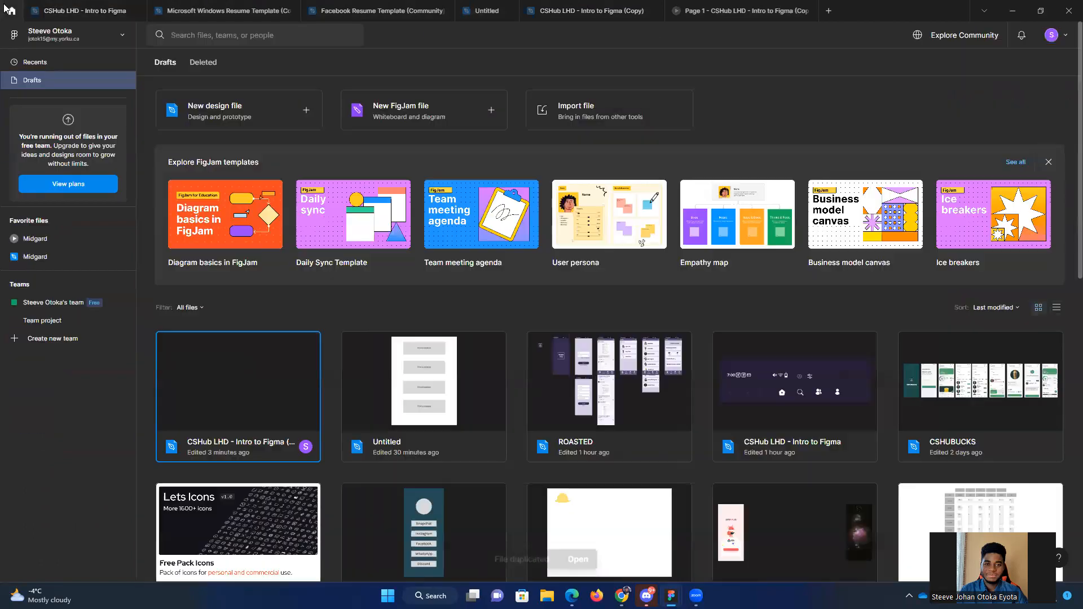
left_click(614, 396)
double_click(614, 397)
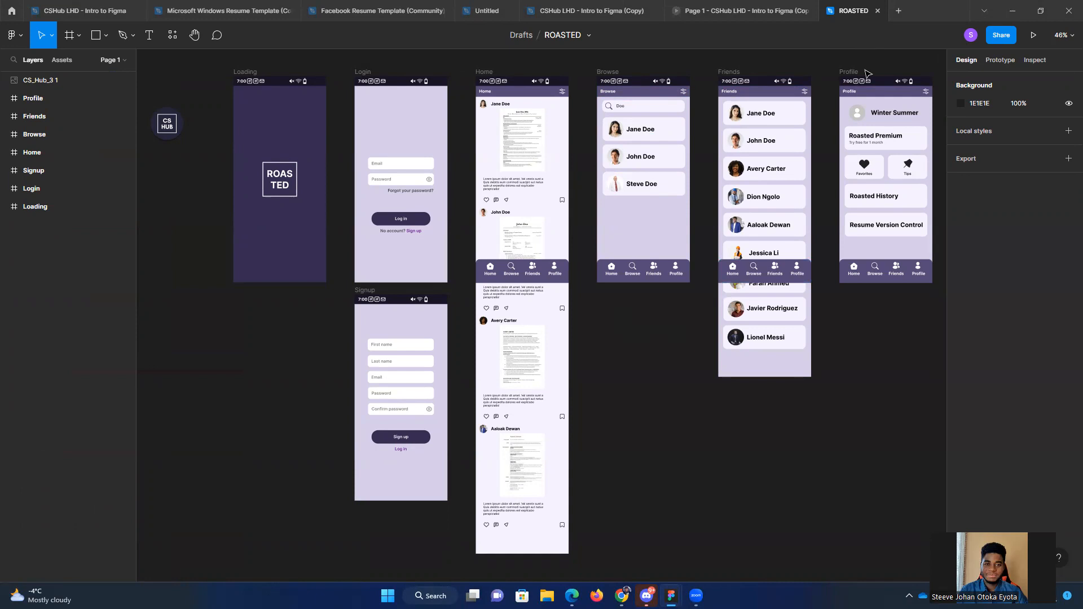
Step: Preview the ROASTED prototype, and examine its screen connections and the Loading frame's delay interaction to Login
left_click(1033, 39)
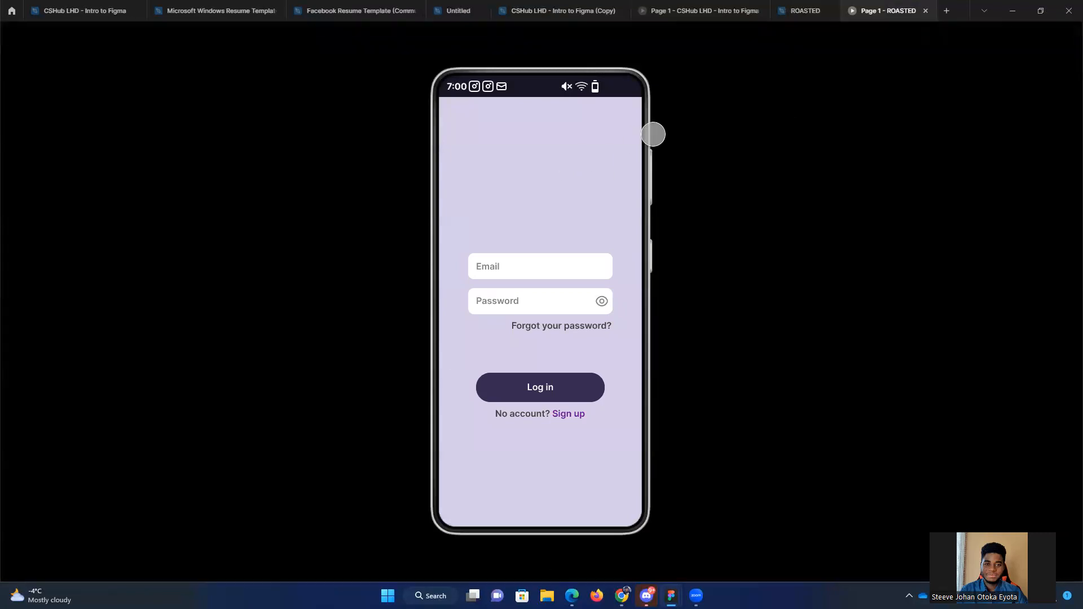
left_click(808, 17)
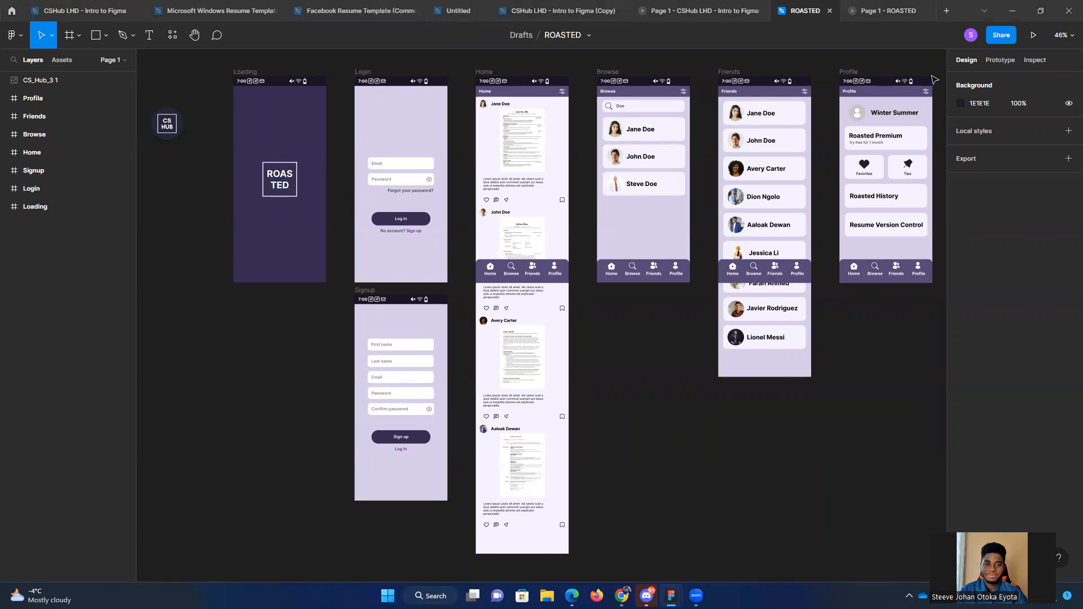
left_click(1001, 60)
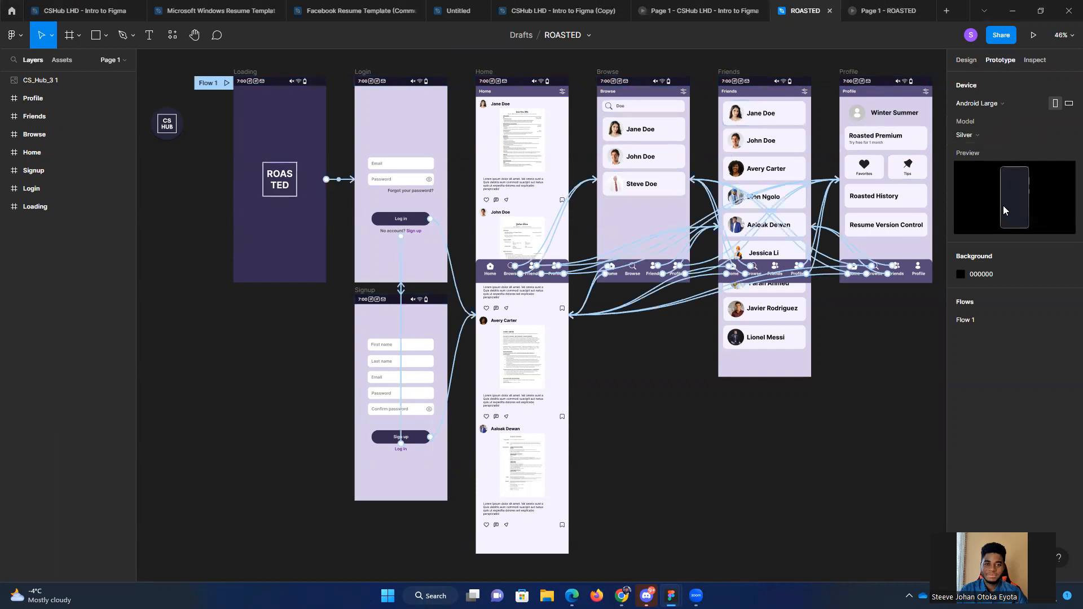
left_click(296, 242)
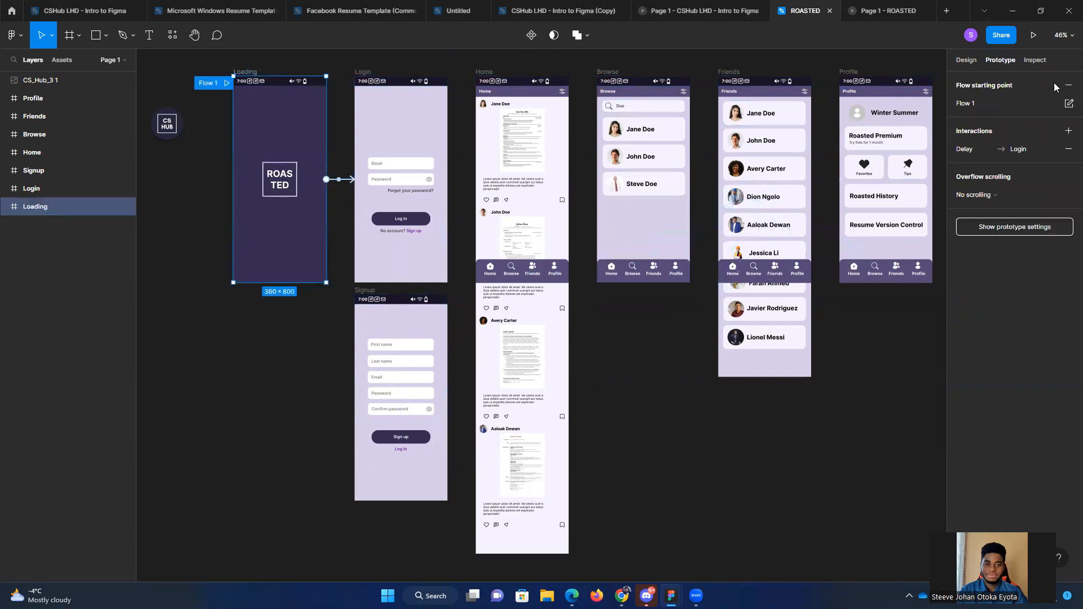
left_click(978, 149)
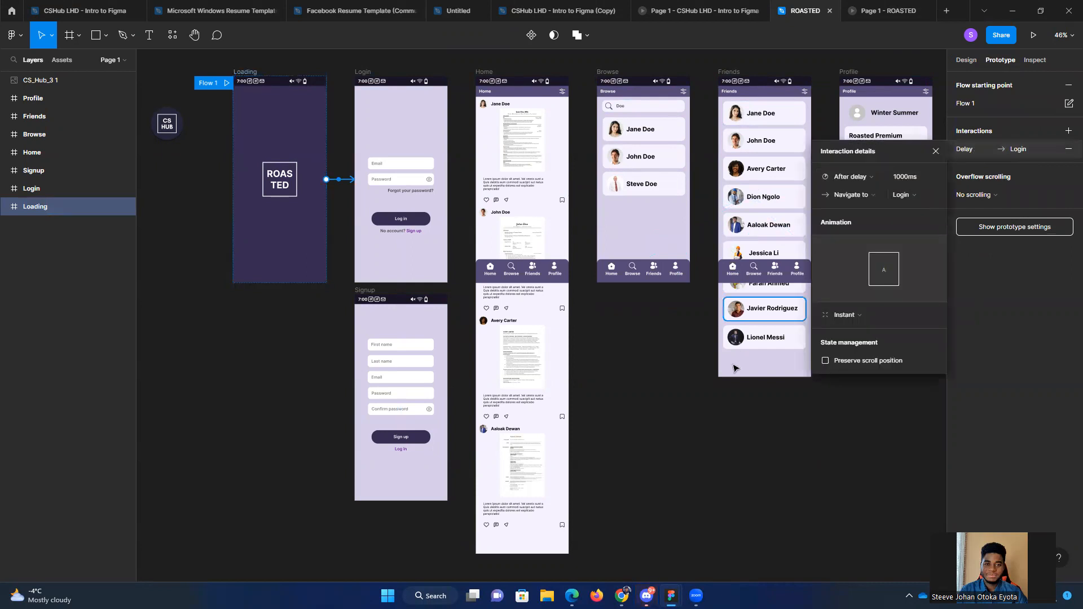
left_click(640, 388)
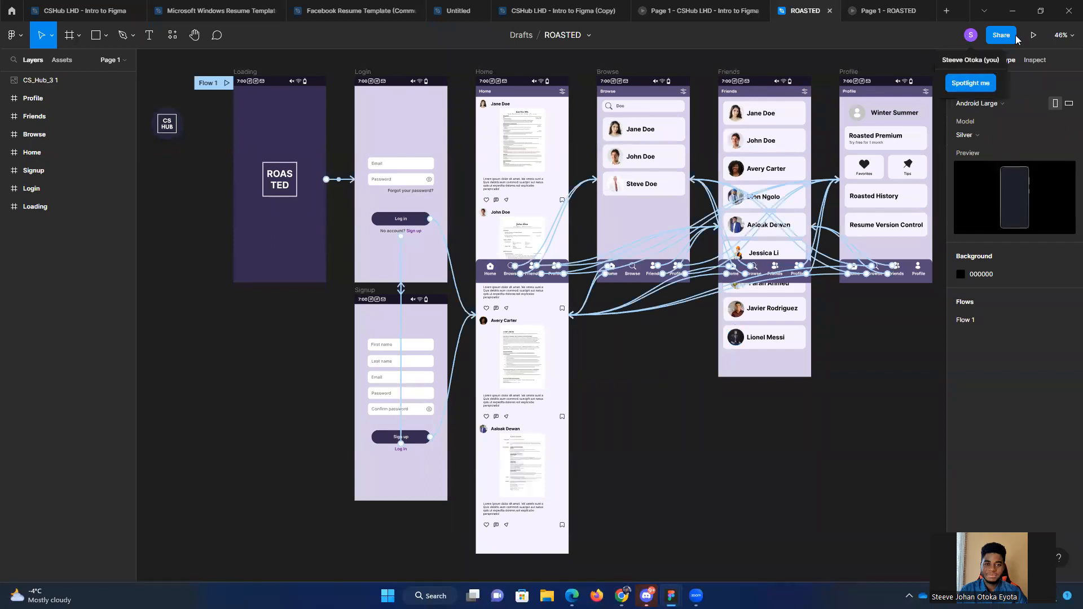
Step: Close the ROASTED prototype's existing preview and launch a fresh one to view the automatic Loading-to-Login transition
left_click(1034, 35)
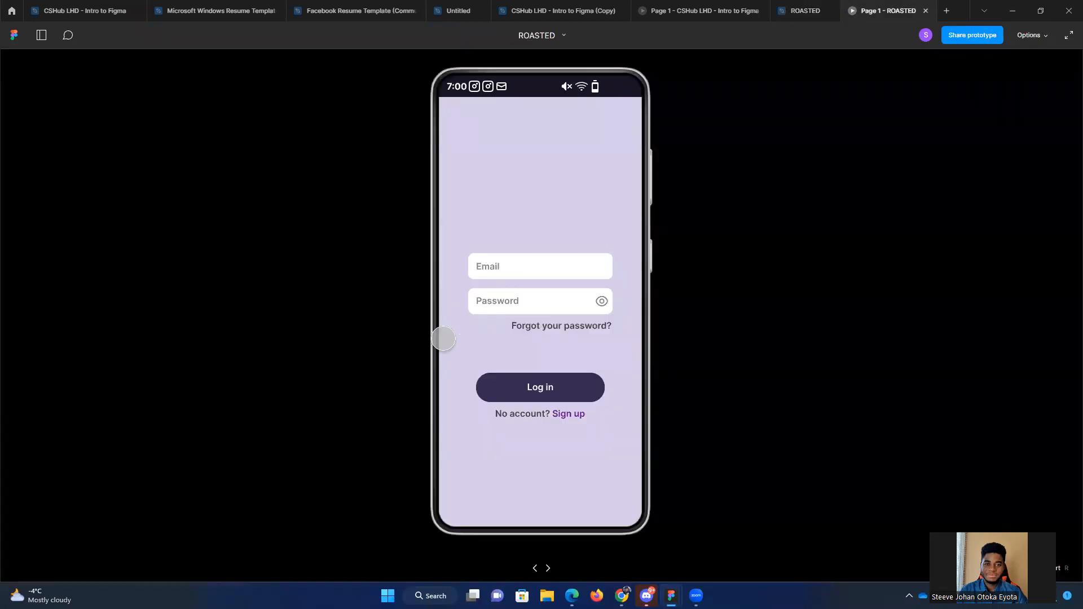
left_click(926, 11)
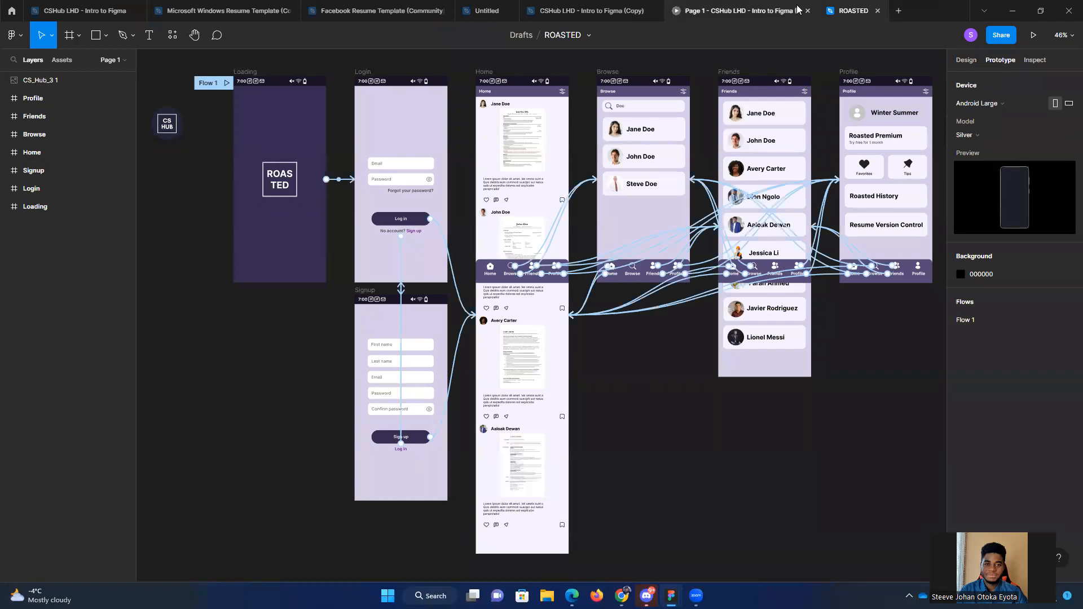
left_click(1033, 35)
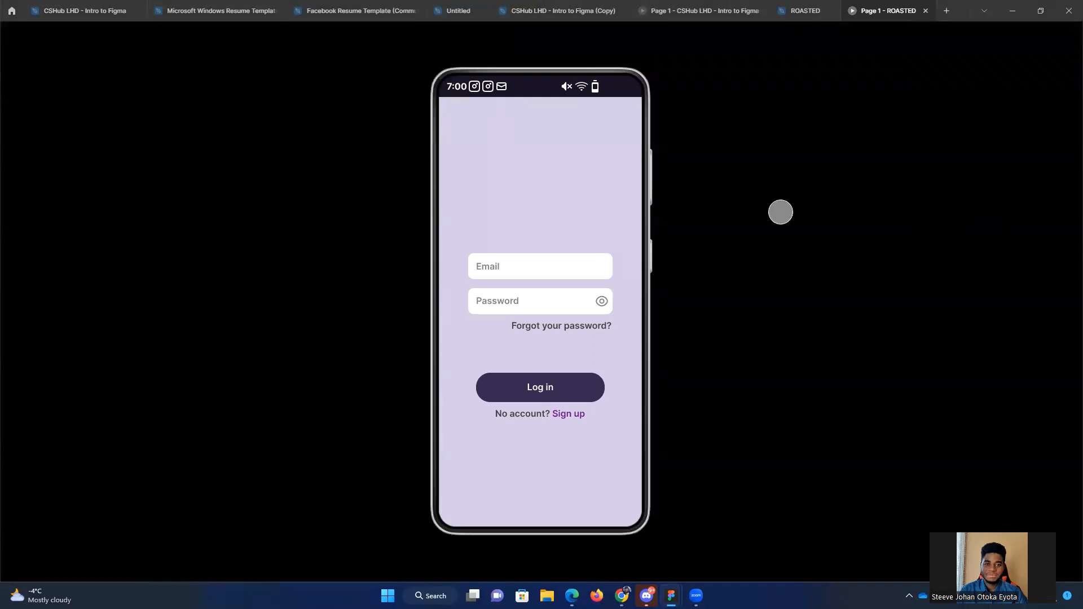
Step: Test the links between the ROASTED prototype's Login and Signup screens, and log in to reach Home
left_click(572, 204)
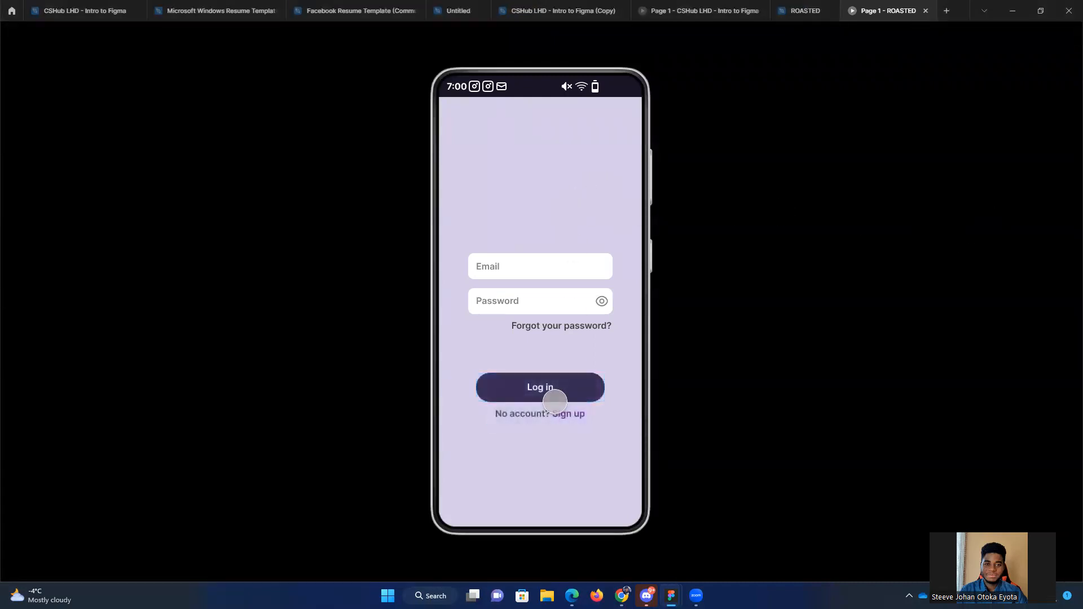
left_click(544, 195)
left_click(539, 389)
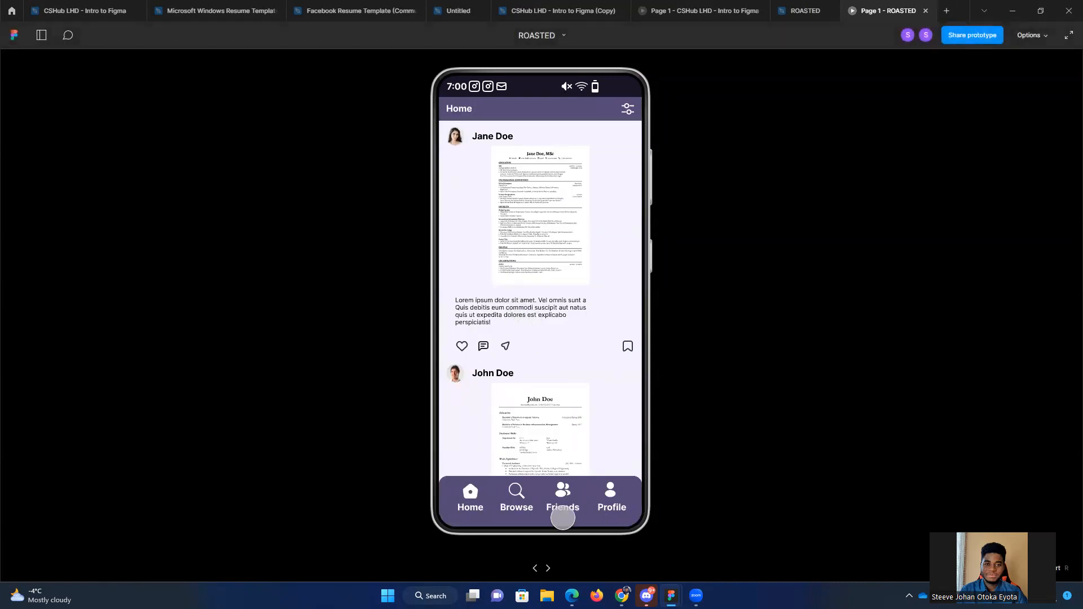
left_click(563, 518)
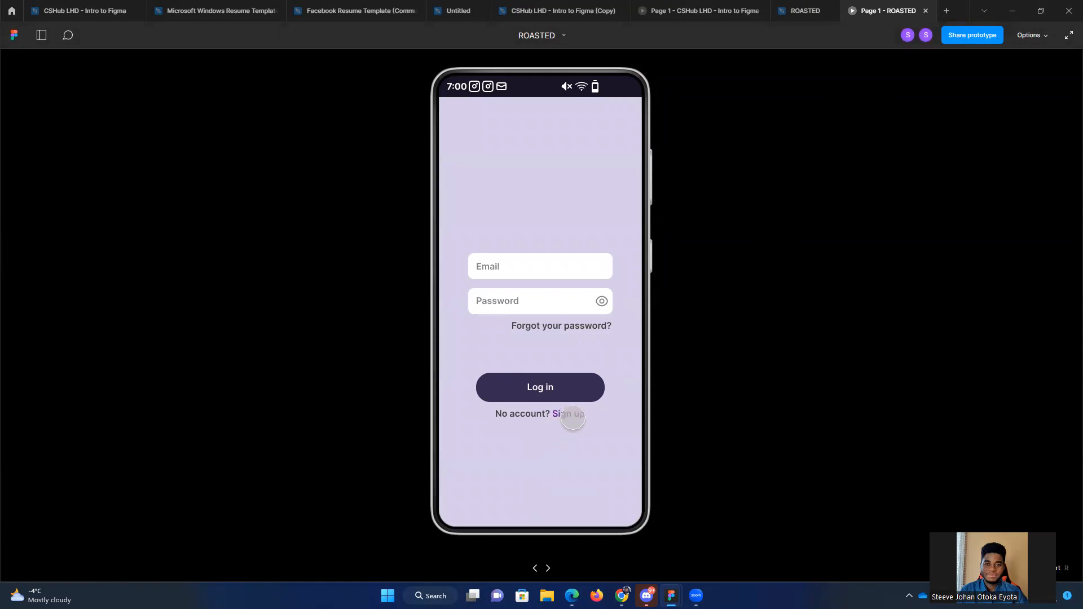
left_click(572, 418)
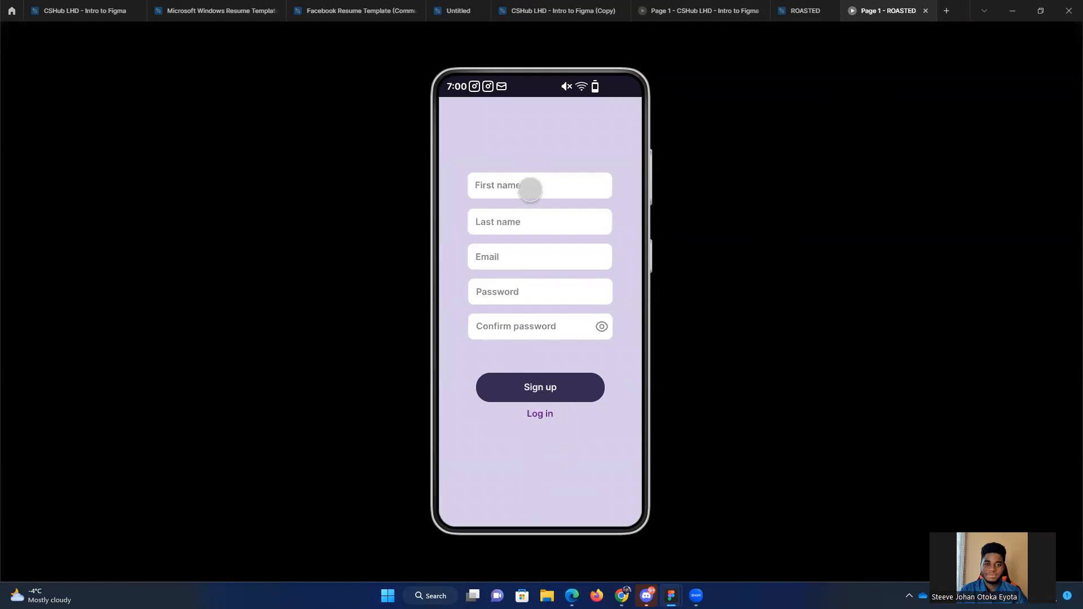
left_click(556, 464)
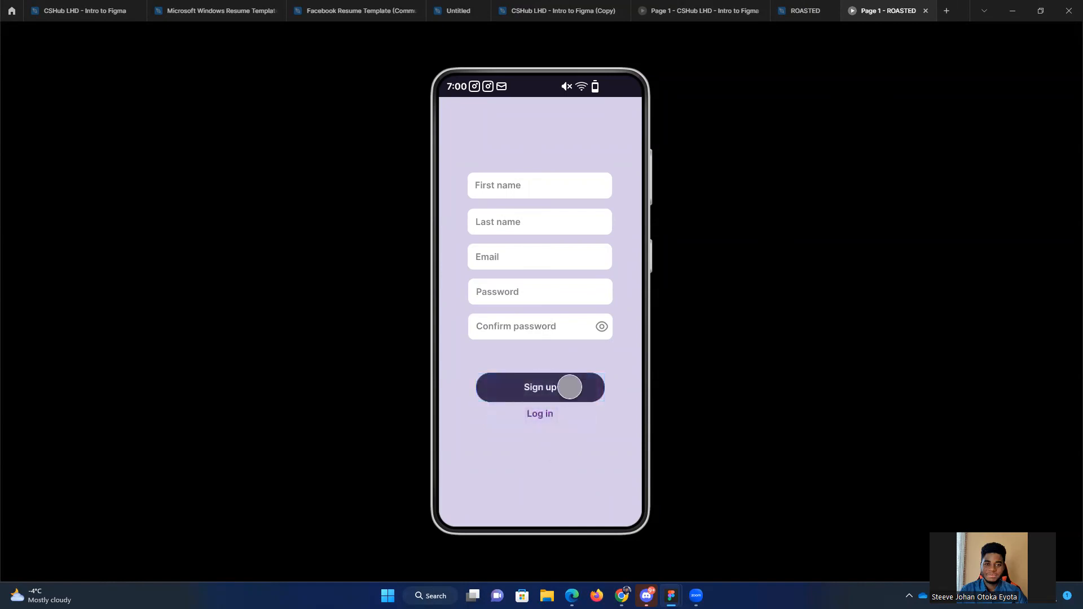
left_click(550, 415)
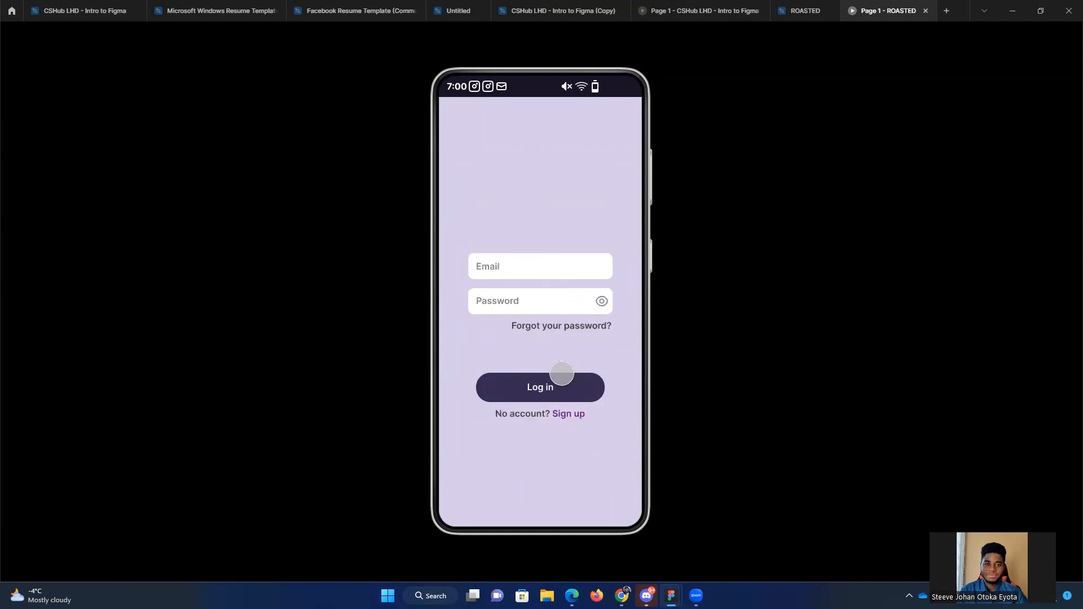
left_click(555, 384)
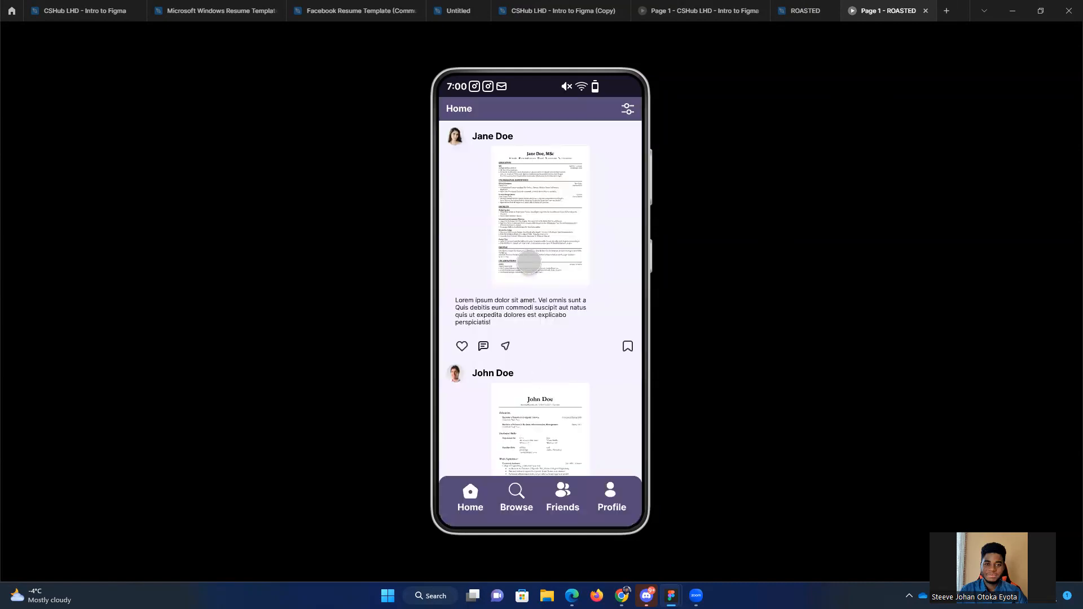
Step: Scroll through the prototype's Home feed to demonstrate vertical scrolling between the fixed header and navigation bar
left_click_drag(566, 363, 555, 334)
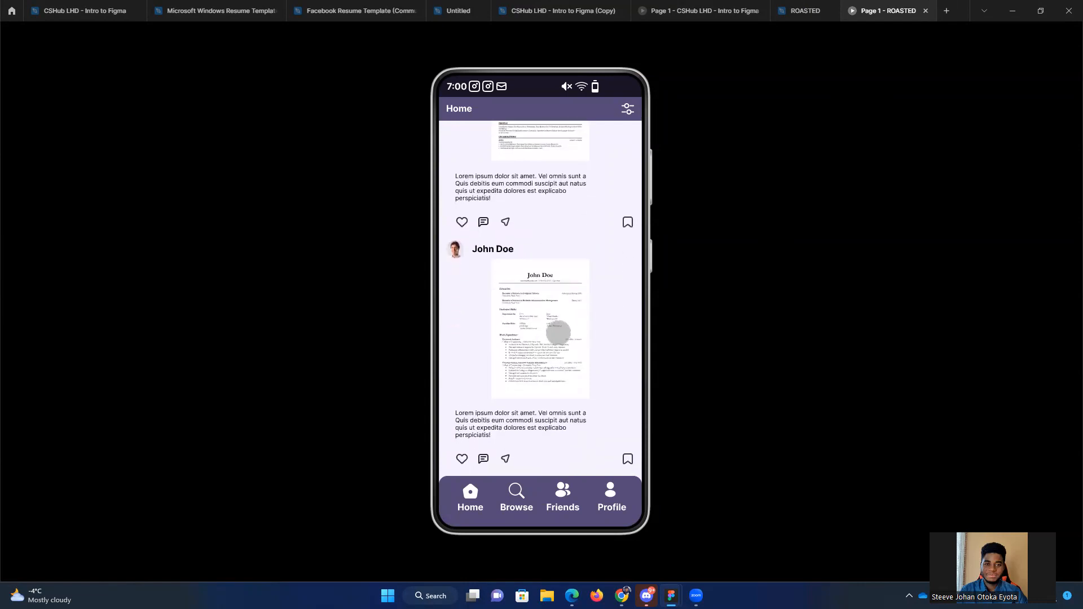
scroll(557, 333, "down", 5)
left_click_drag(547, 377, 549, 297)
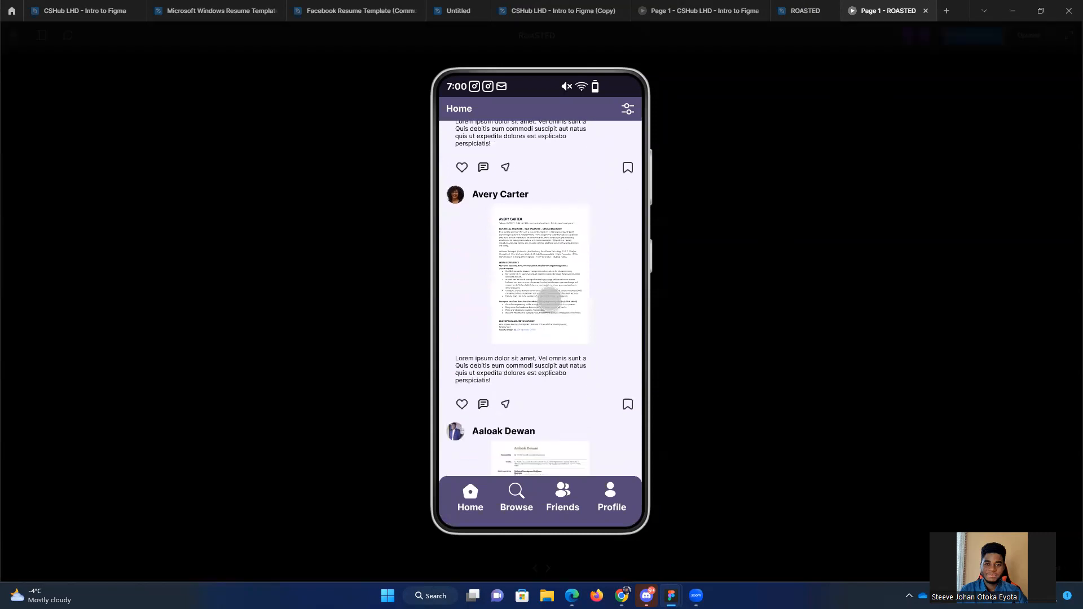
left_click_drag(504, 360, 536, 290)
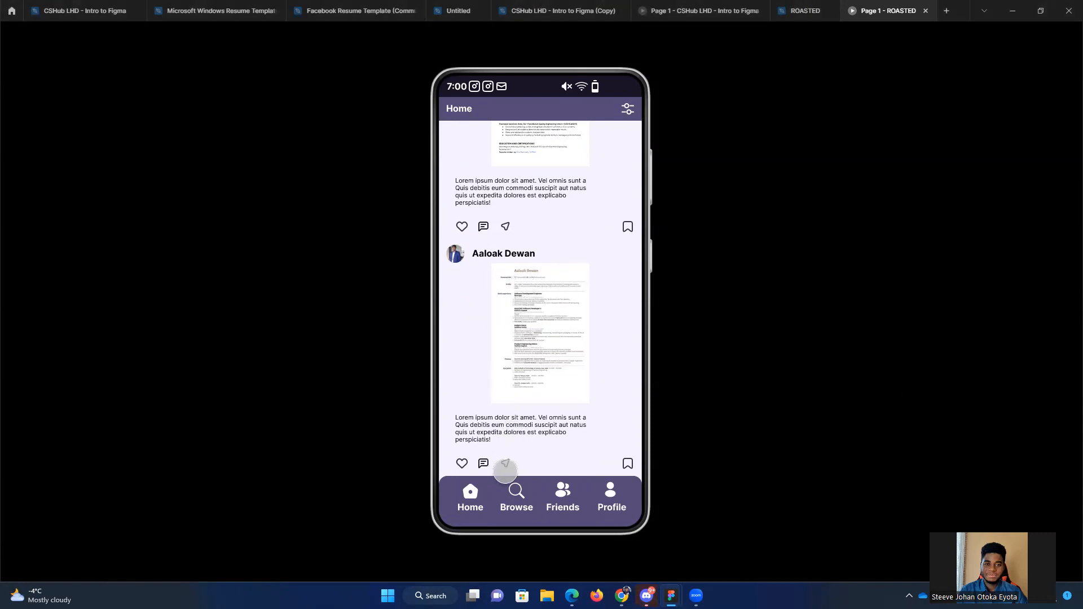
scroll(529, 279, "up", 6)
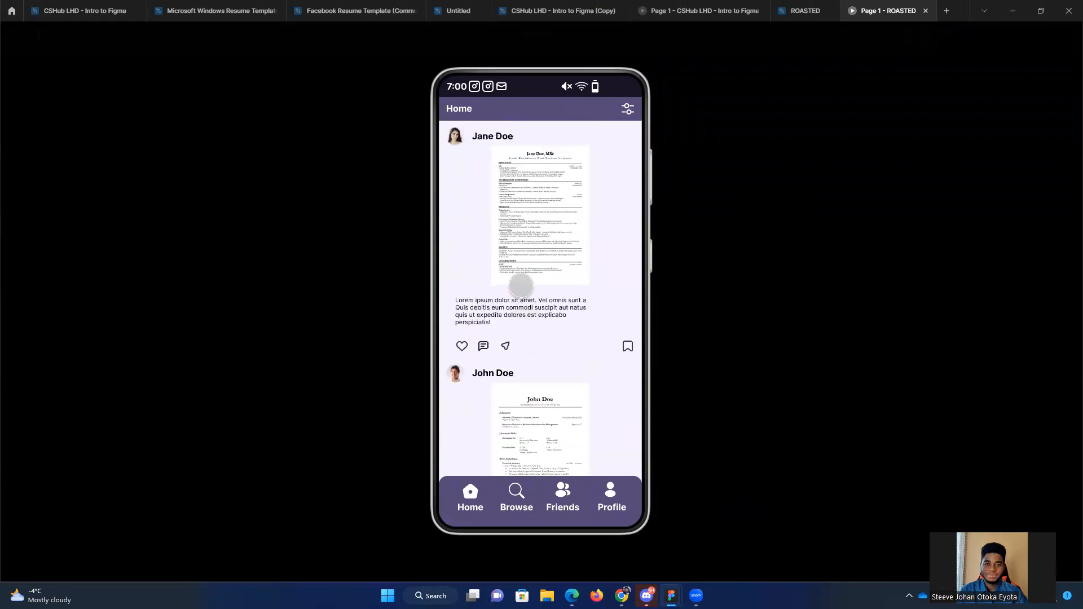
scroll(511, 395, "down", 3)
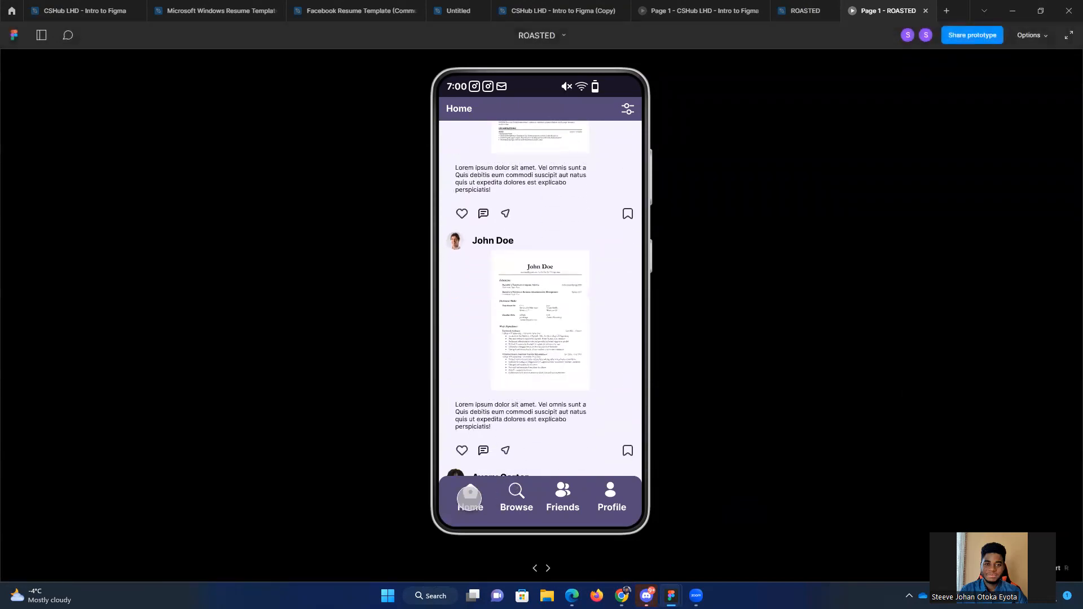
Step: Visit the prototype's Browse, Friends and Profile screens through its navigation bar, scrolling through the Friends list
left_click(516, 494)
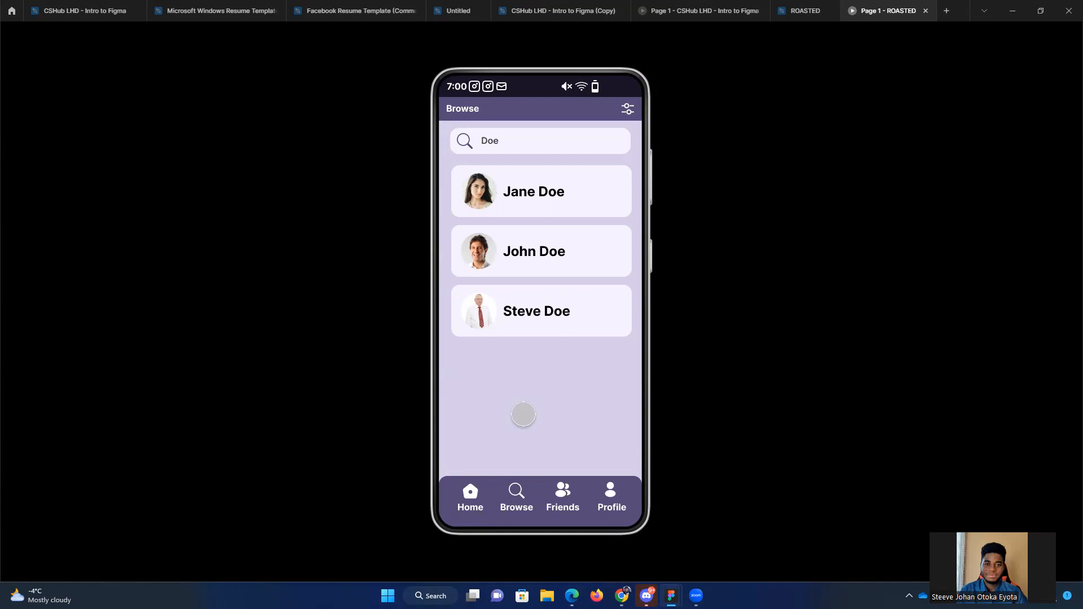
left_click(506, 135)
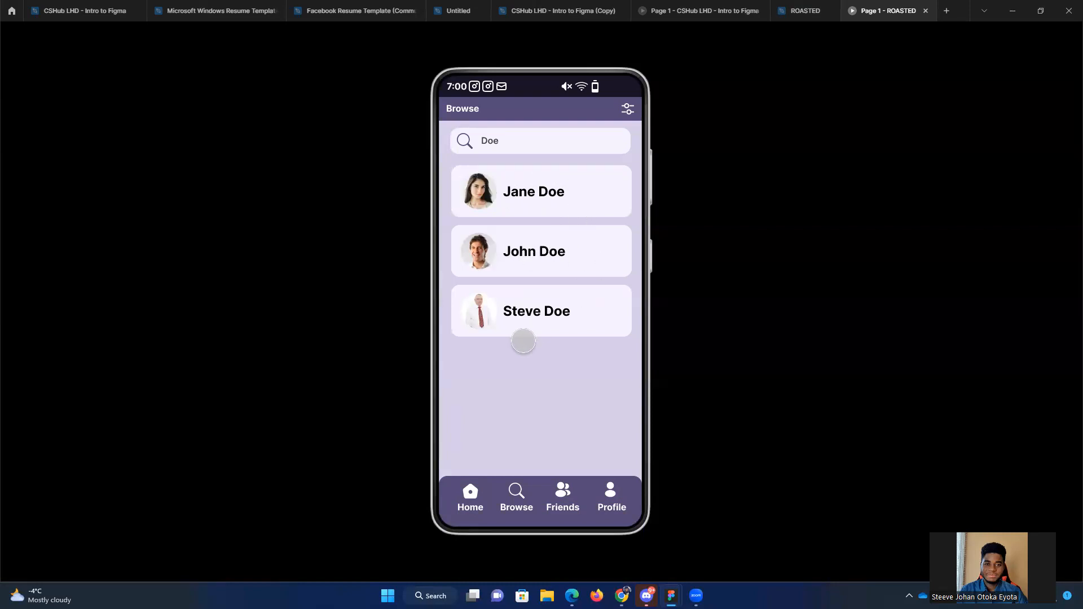
left_click(555, 419)
left_click(565, 492)
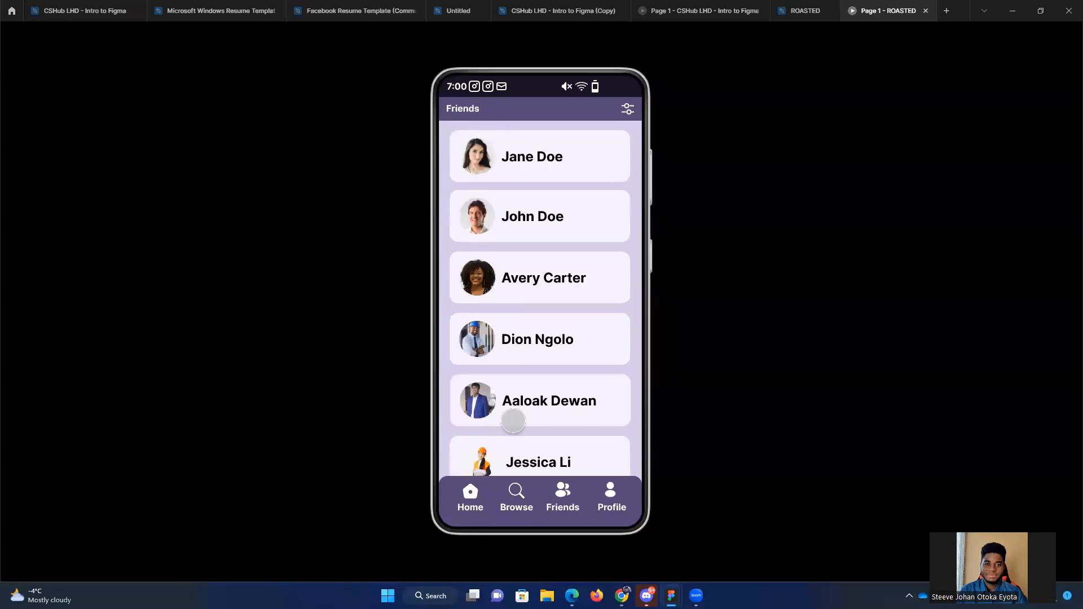
left_click_drag(556, 410, 566, 242)
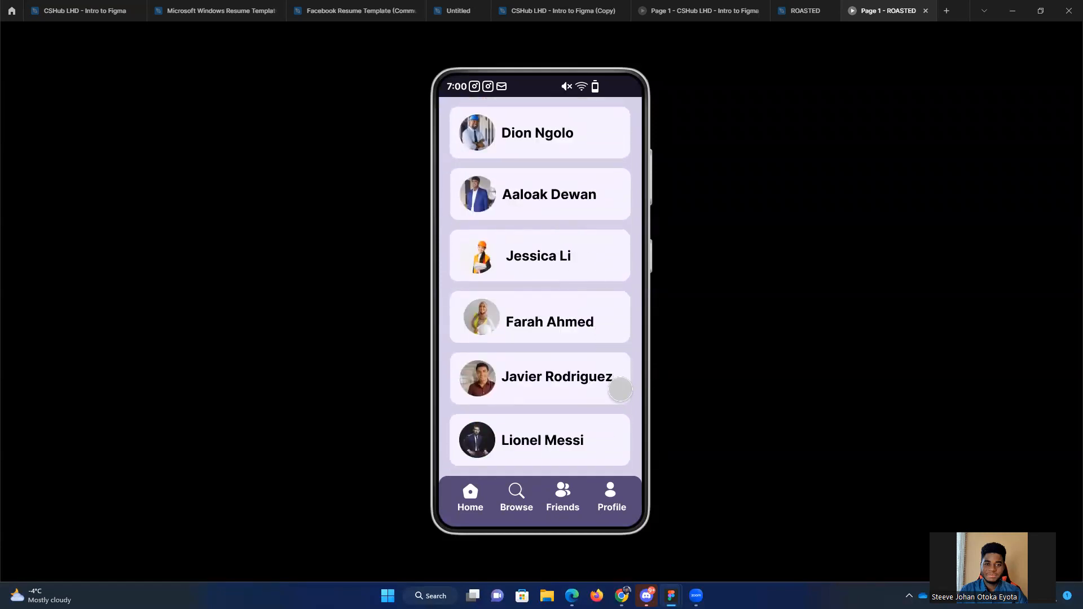
left_click(611, 492)
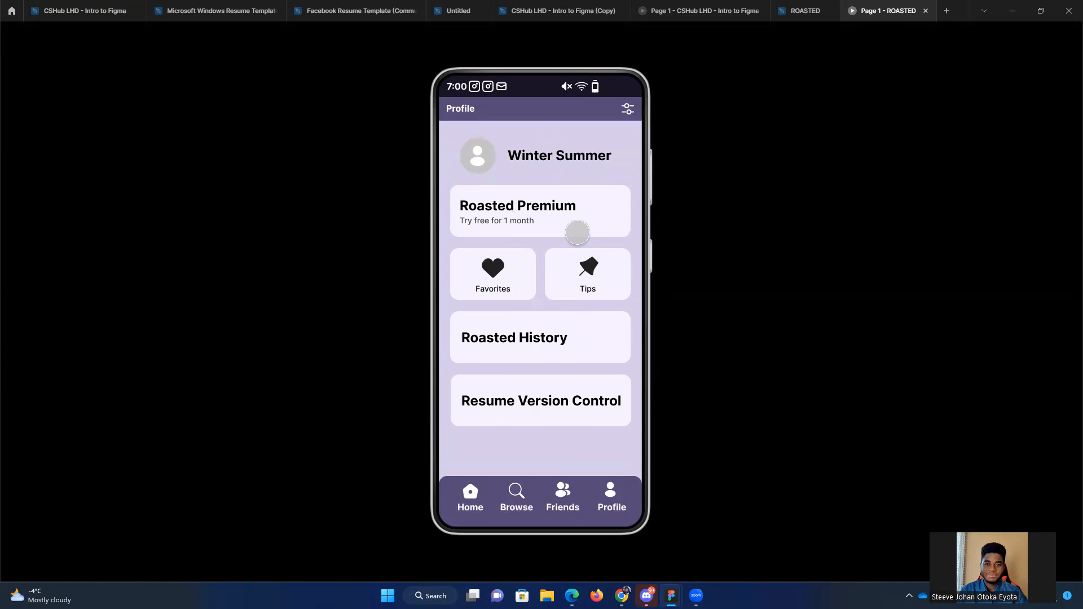
Step: Return to the ROASTED design file and inspect the Profile frame's properties and generated Android code
left_click(805, 11)
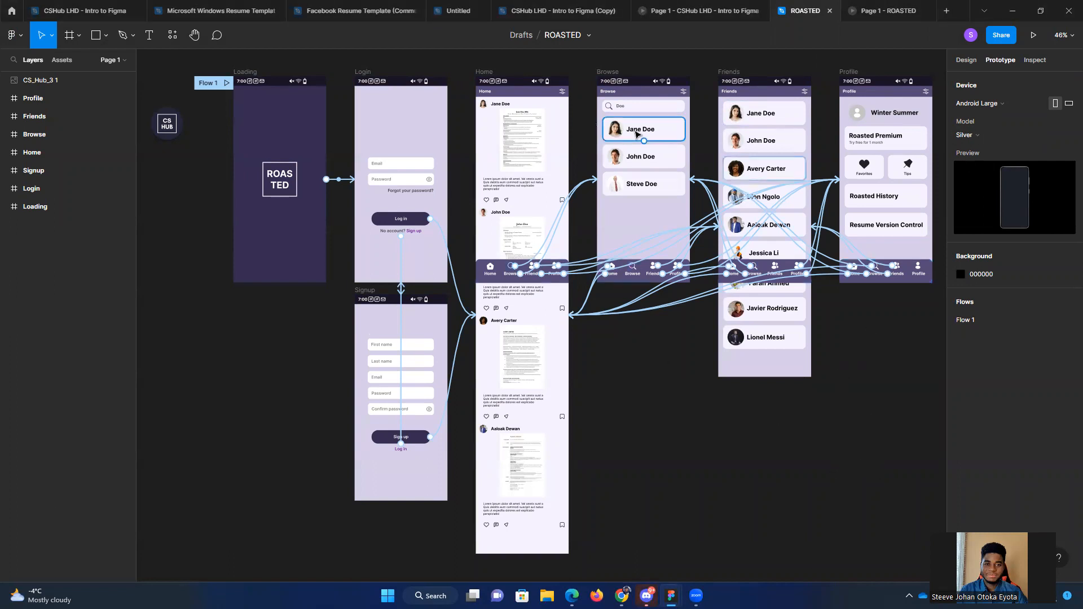
scroll(818, 142, "right", 2)
scroll(818, 141, "up", 1)
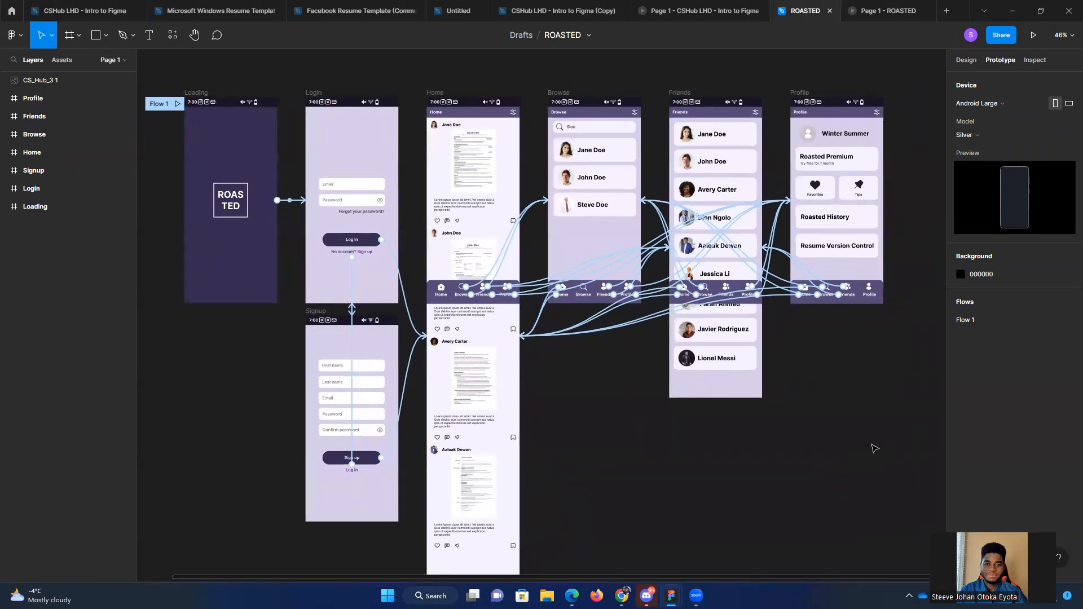
left_click(1036, 60)
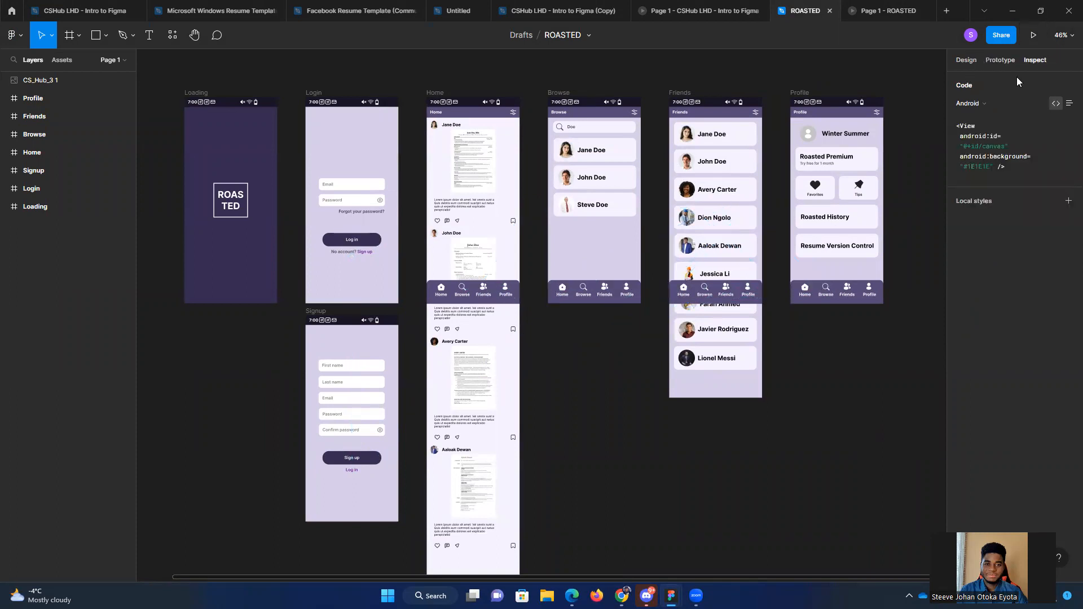
left_click(47, 98)
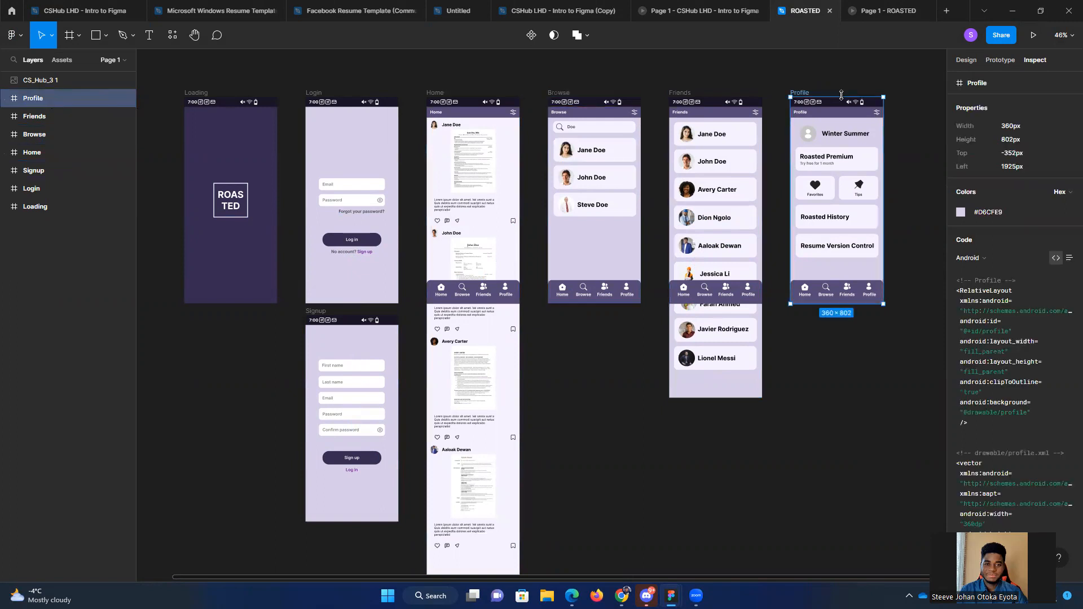
scroll(1000, 278, "down", 1)
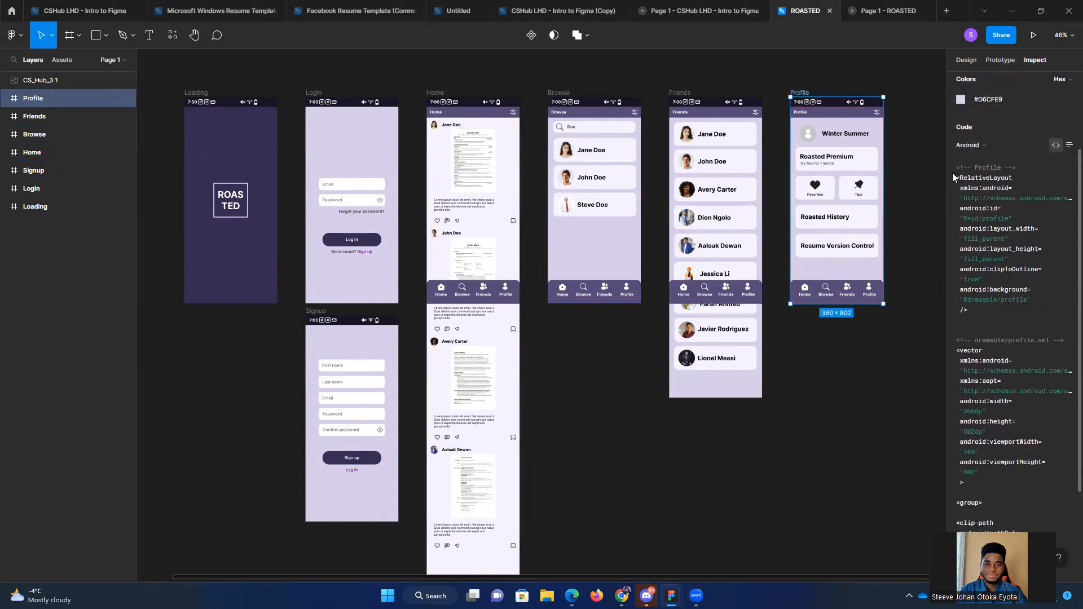
left_click_drag(955, 168, 1021, 553)
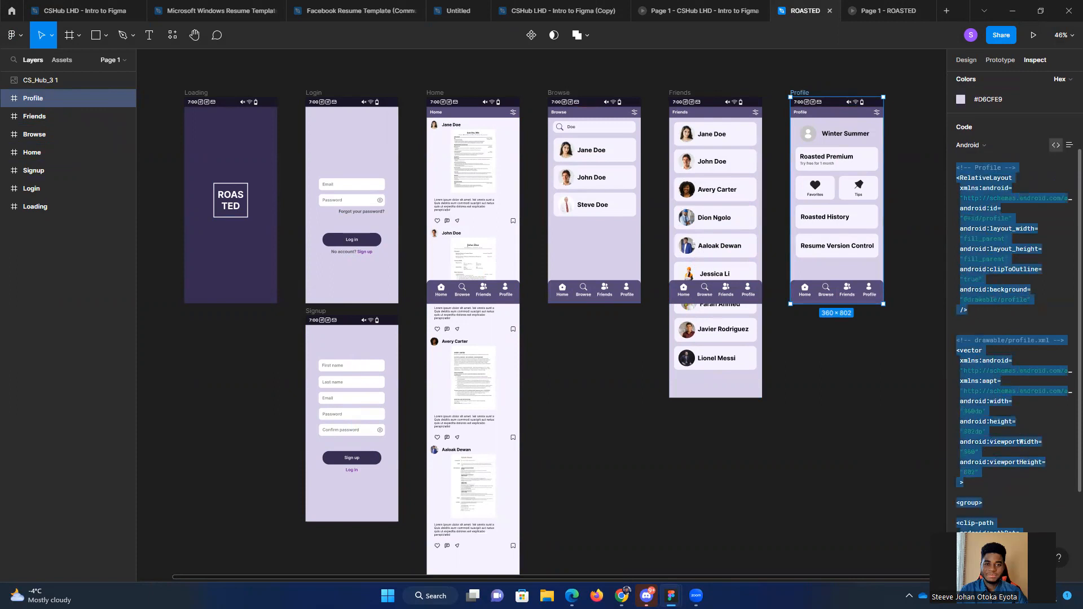
scroll(1025, 483, "down", 2)
left_click_drag(994, 498, 957, 209)
left_click(1000, 233)
scroll(1015, 290, "up", 5)
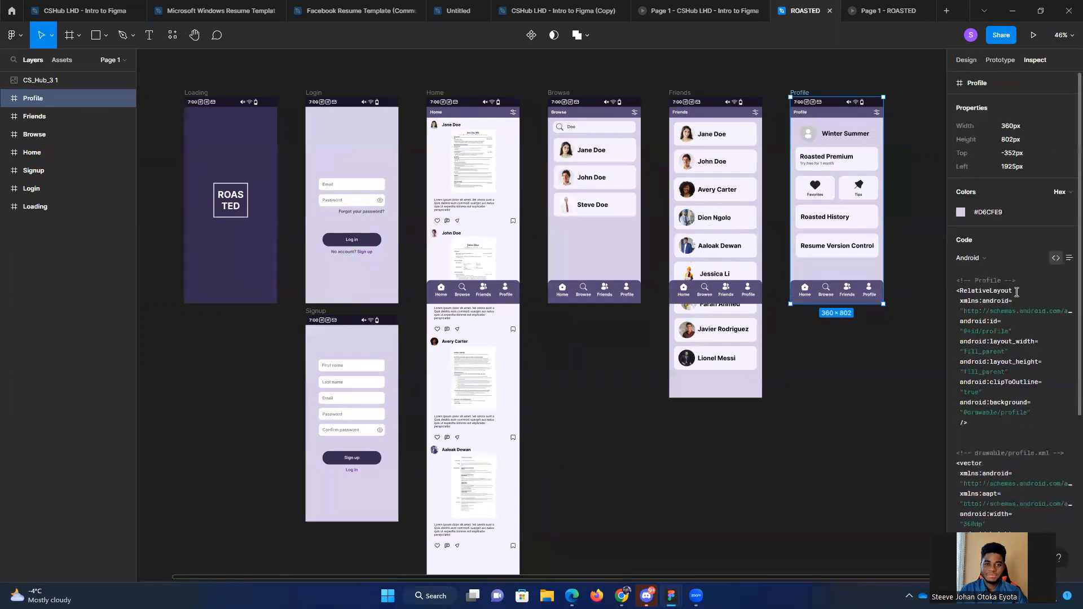
left_click(897, 424)
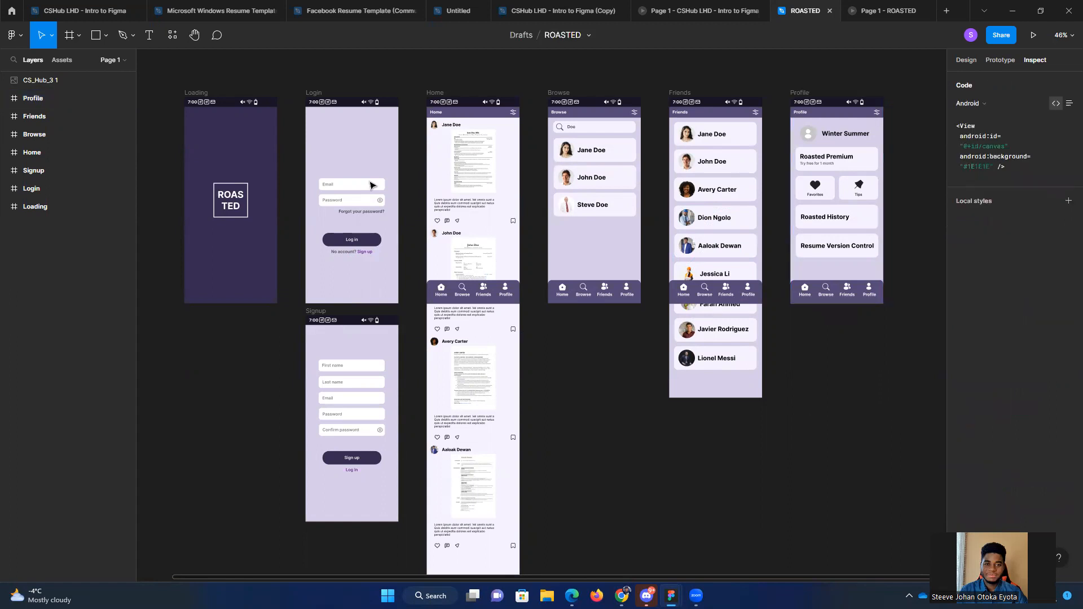
Step: Review the file's local components and the list of recent and community plugins
left_click(172, 35)
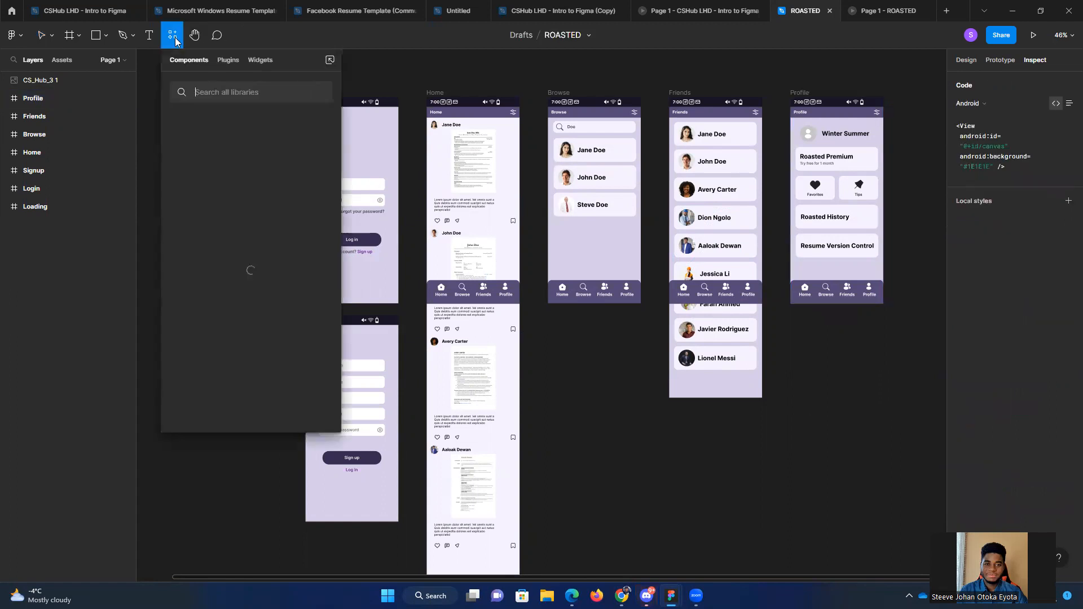
left_click(227, 62)
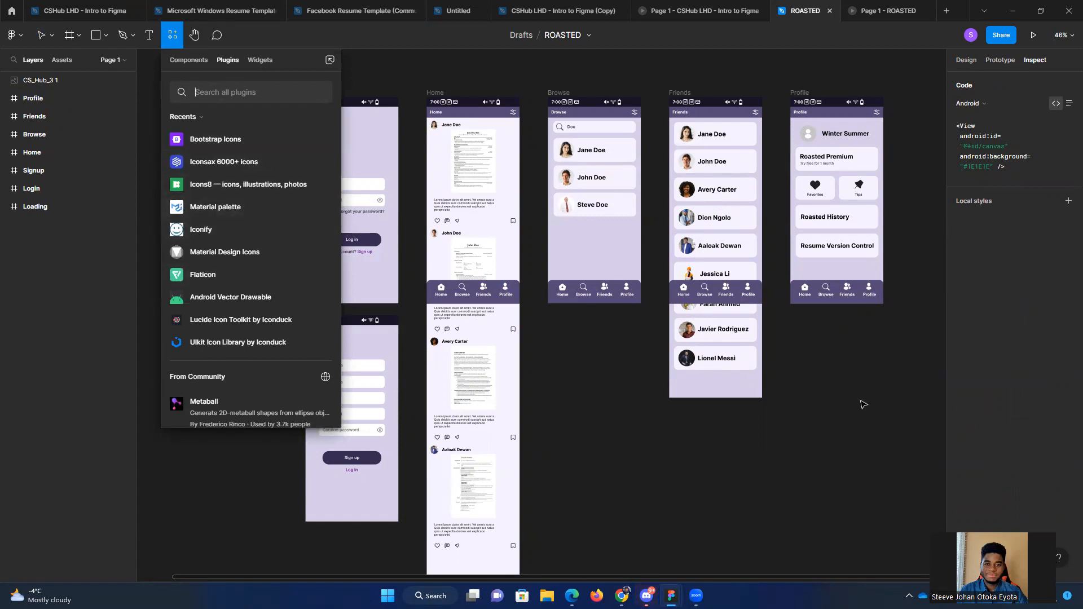
key("Escape")
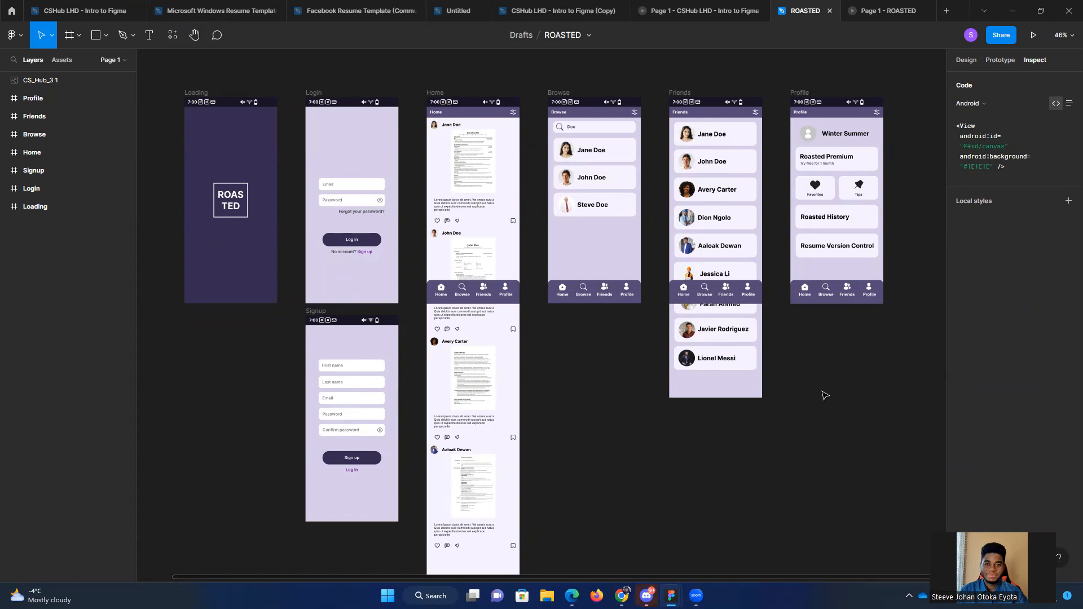
Step: Open the CSHUBUCKS design file from the drafts and survey its screens from Splash Screen onward
left_click_drag(594, 420, 621, 393)
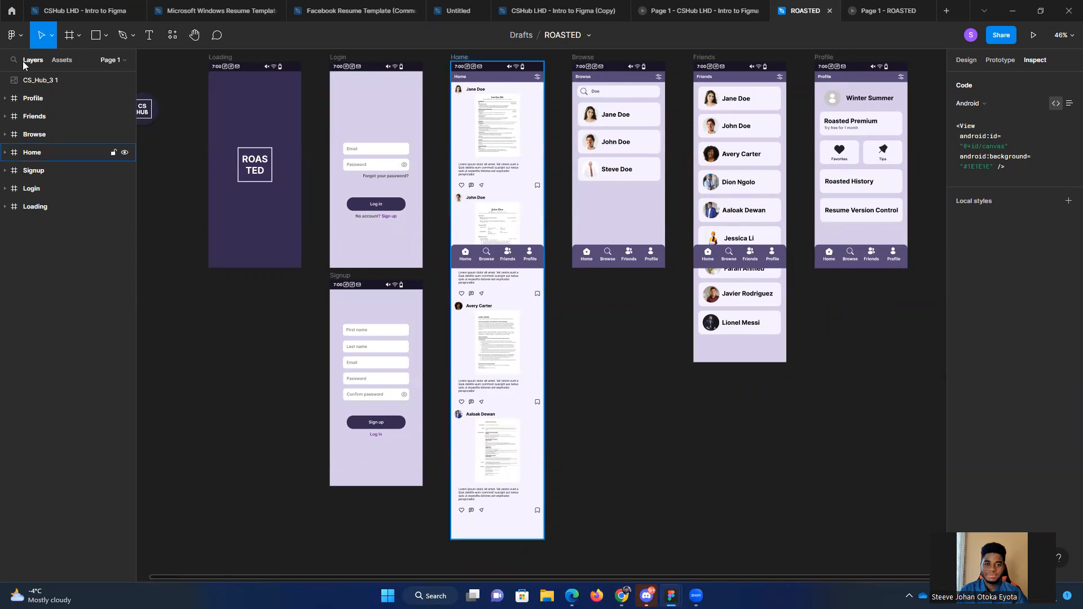
left_click(11, 10)
scroll(648, 372, "down", 1)
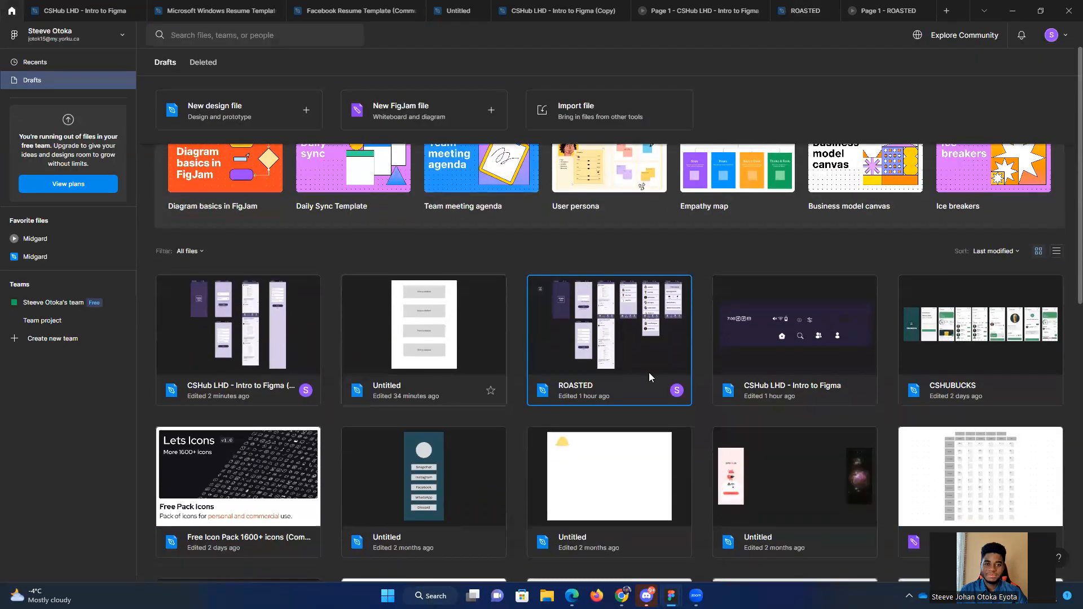
double_click(966, 357)
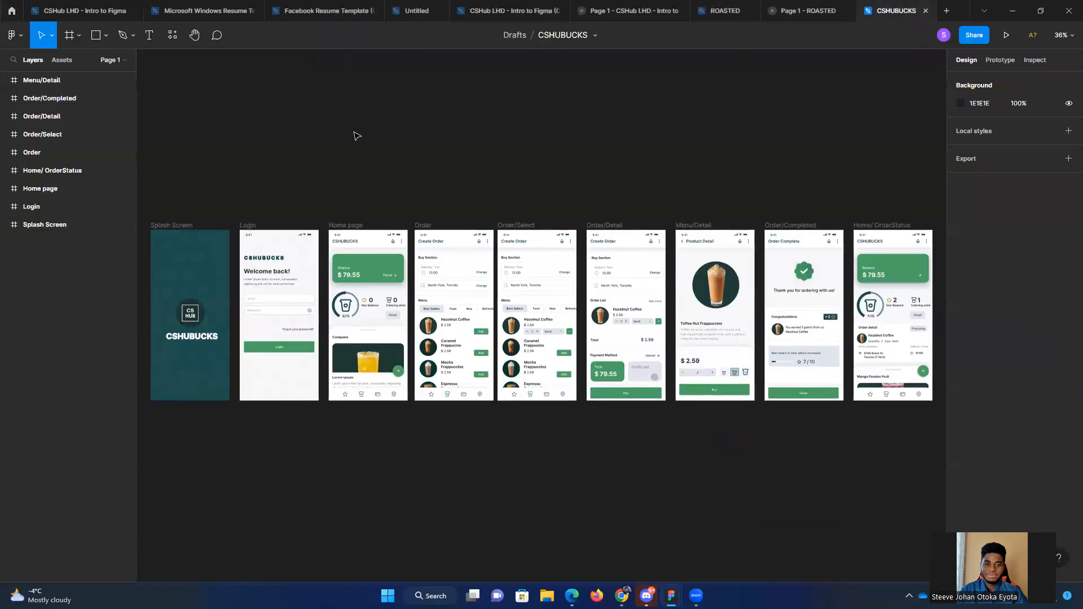
left_click_drag(351, 129, 441, 113)
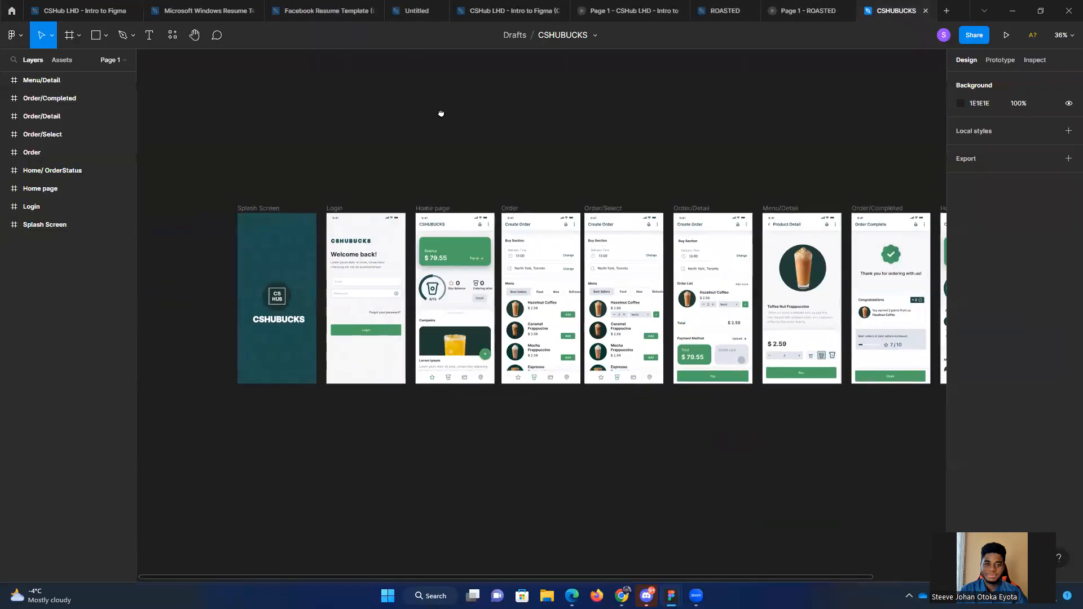
scroll(266, 408, "up", 3)
left_click_drag(294, 446, 369, 435)
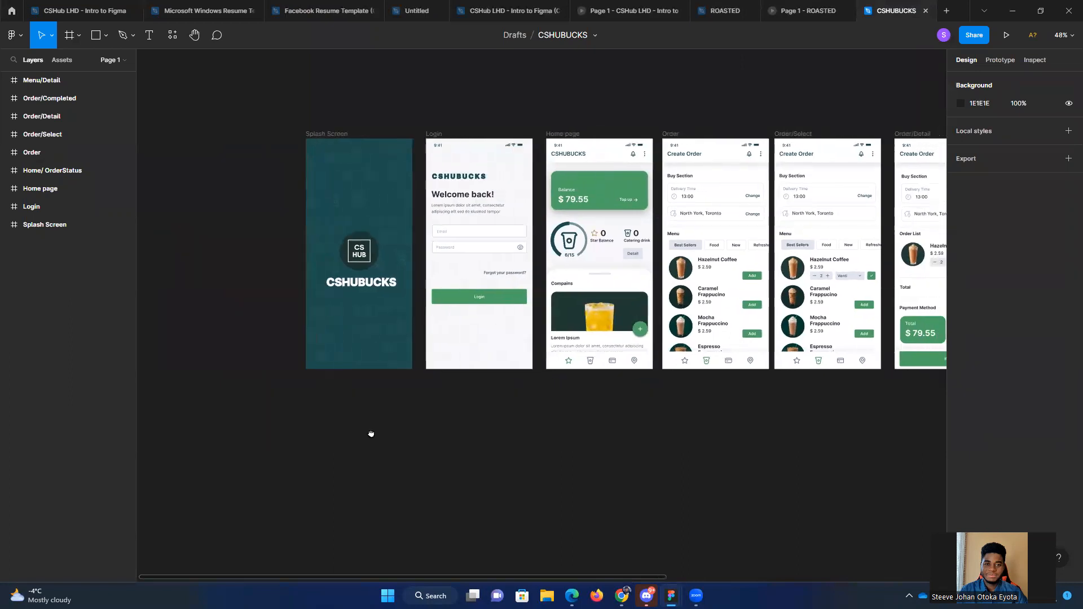
Step: Run the CSHUBUCKS prototype, go through its Login screen to the home page, and open the Create Order screen
left_click(1007, 36)
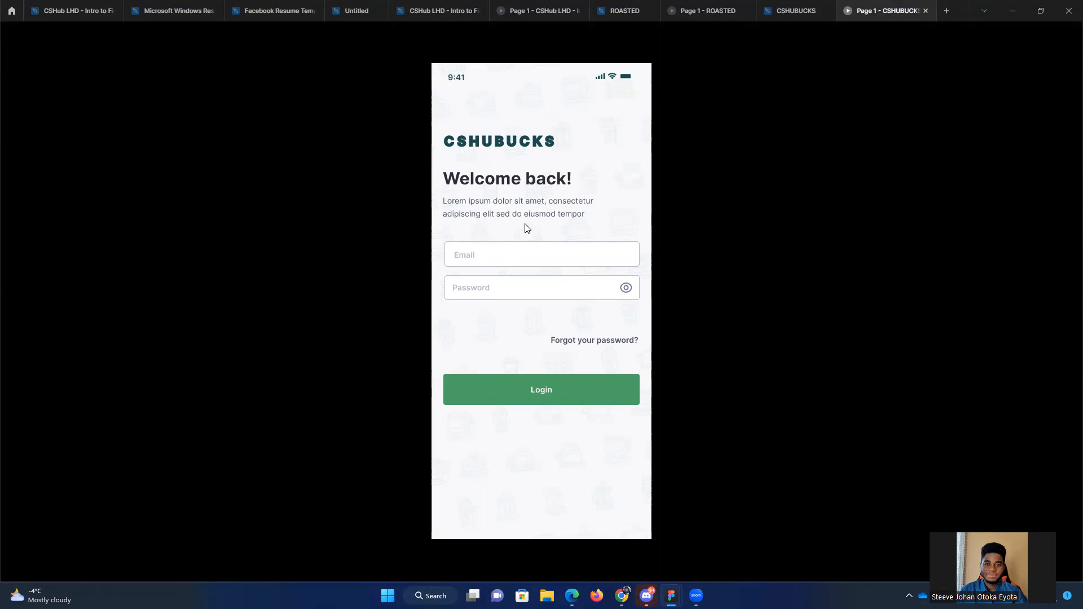
left_click(530, 368)
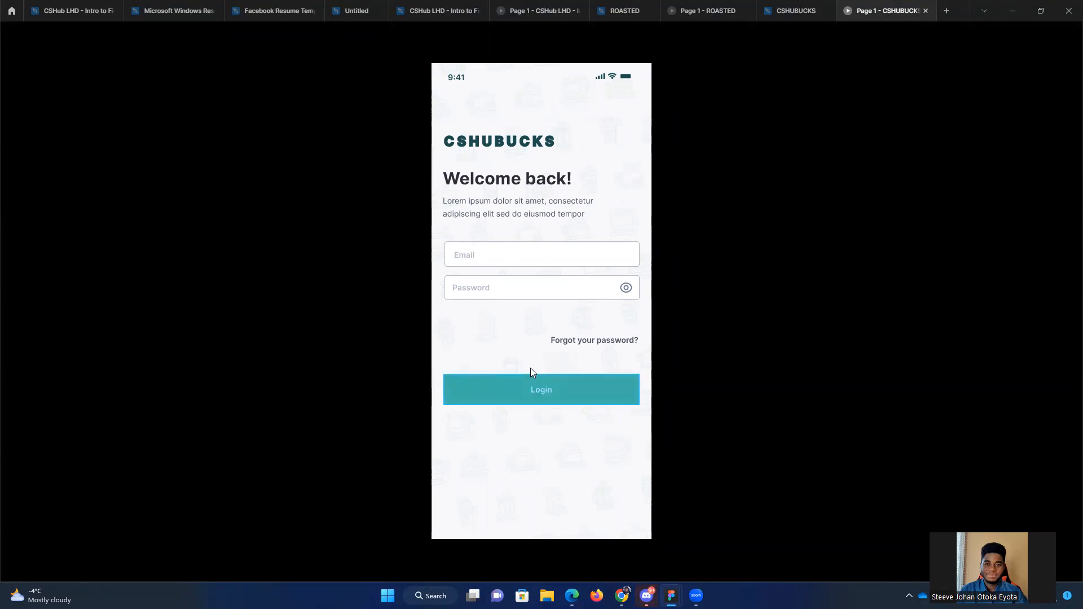
left_click(527, 396)
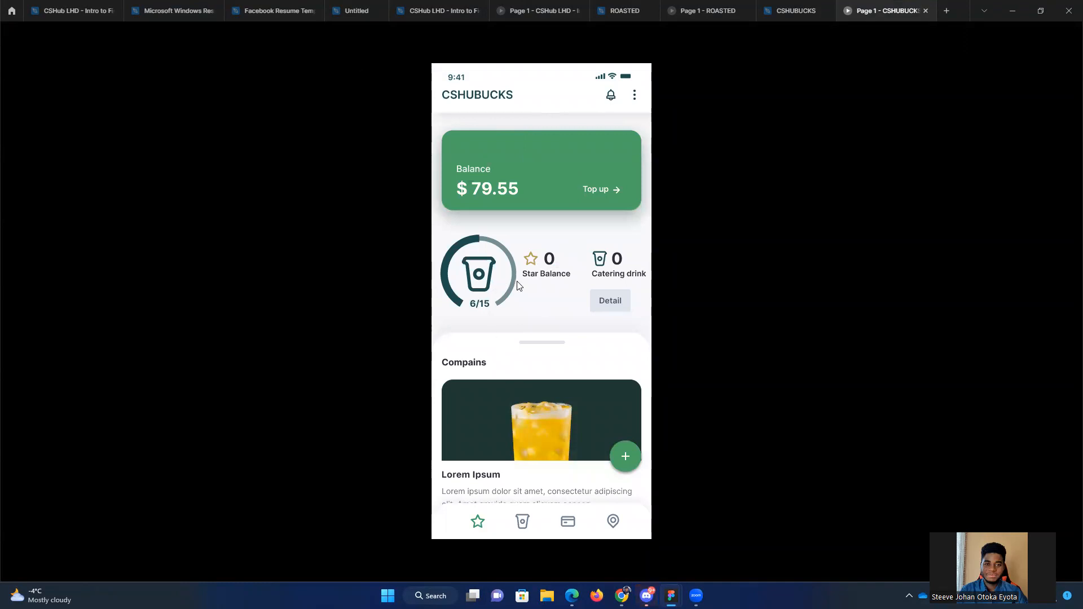
left_click(556, 354)
left_click(524, 521)
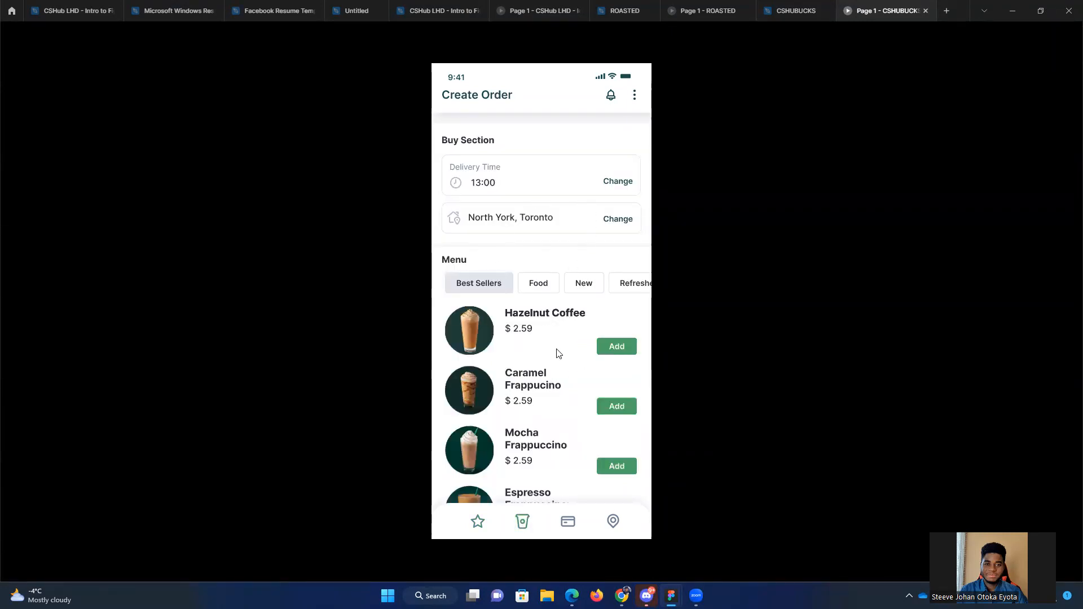
Step: Buy the Hazelnut Coffee from its product detail screen through to payment in the prototype, and return to the CSHUBUCKS design file
left_click(468, 334)
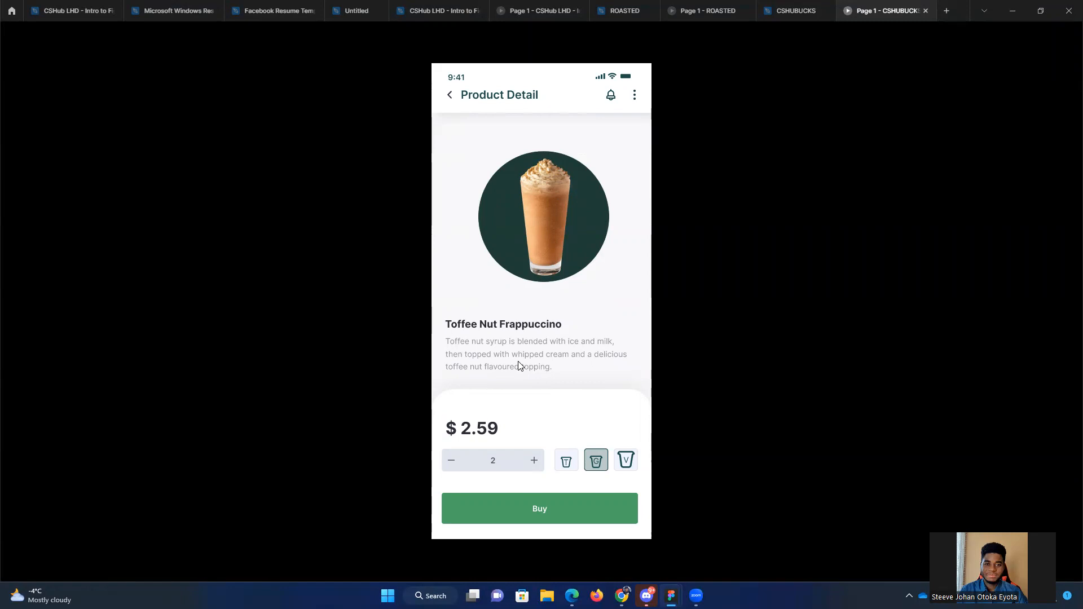
left_click(547, 510)
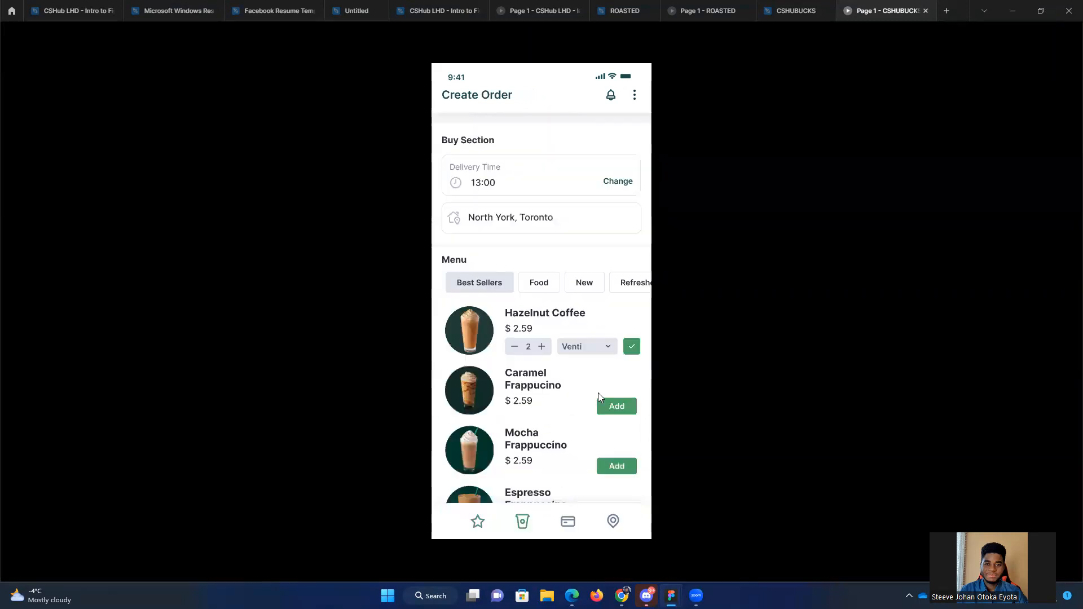
left_click(631, 346)
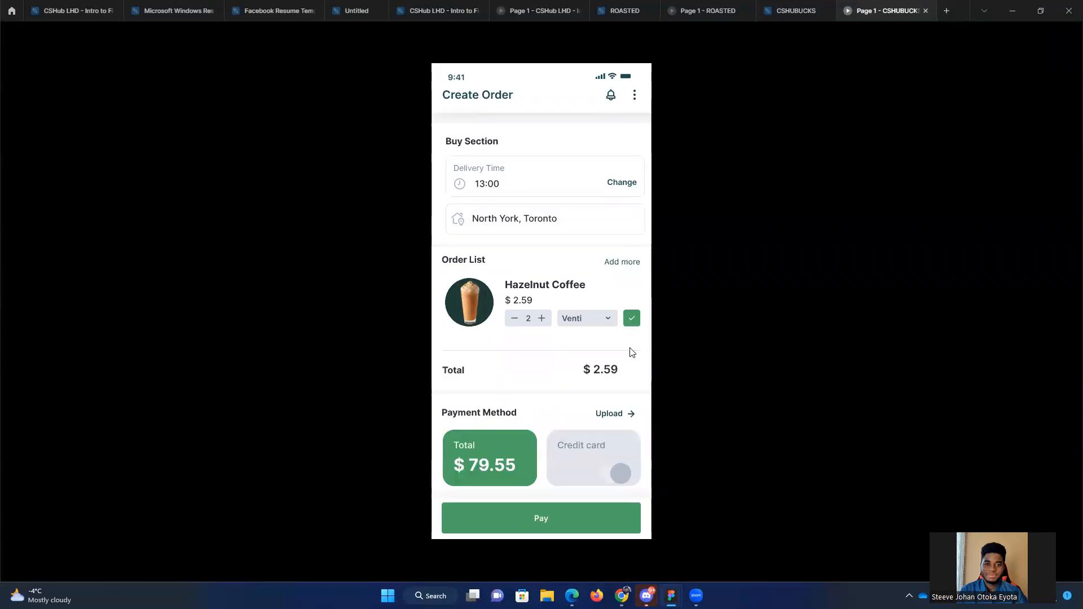
left_click(537, 511)
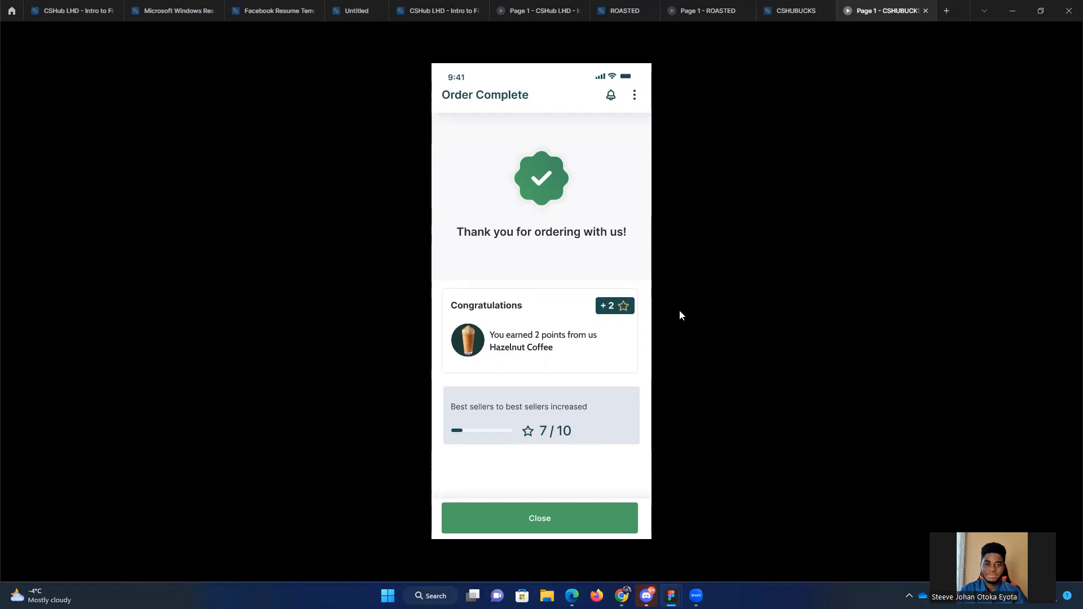
left_click(786, 10)
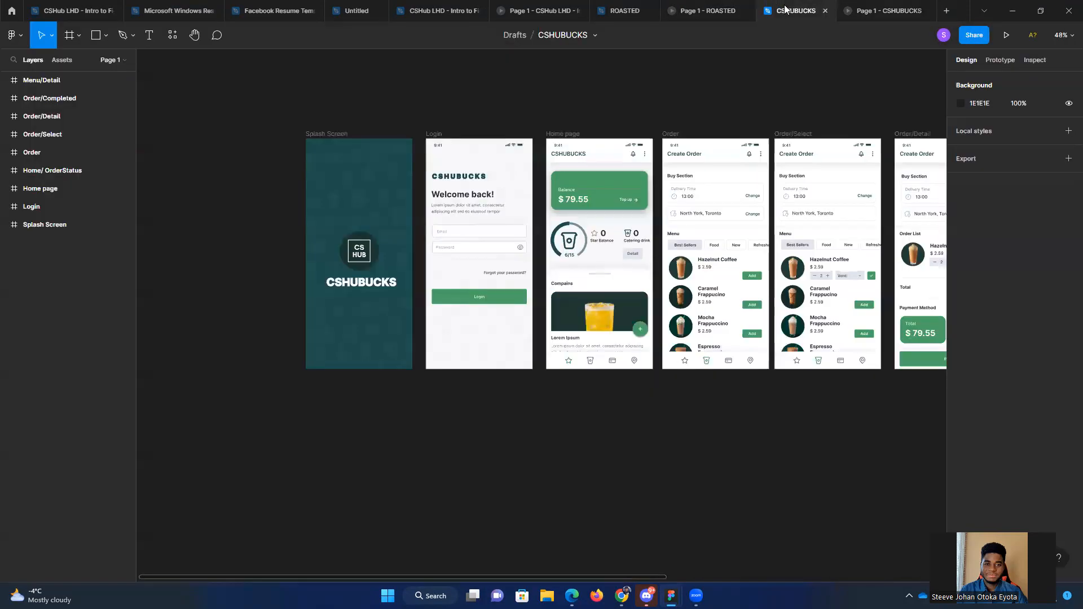
left_click_drag(793, 89, 638, 75)
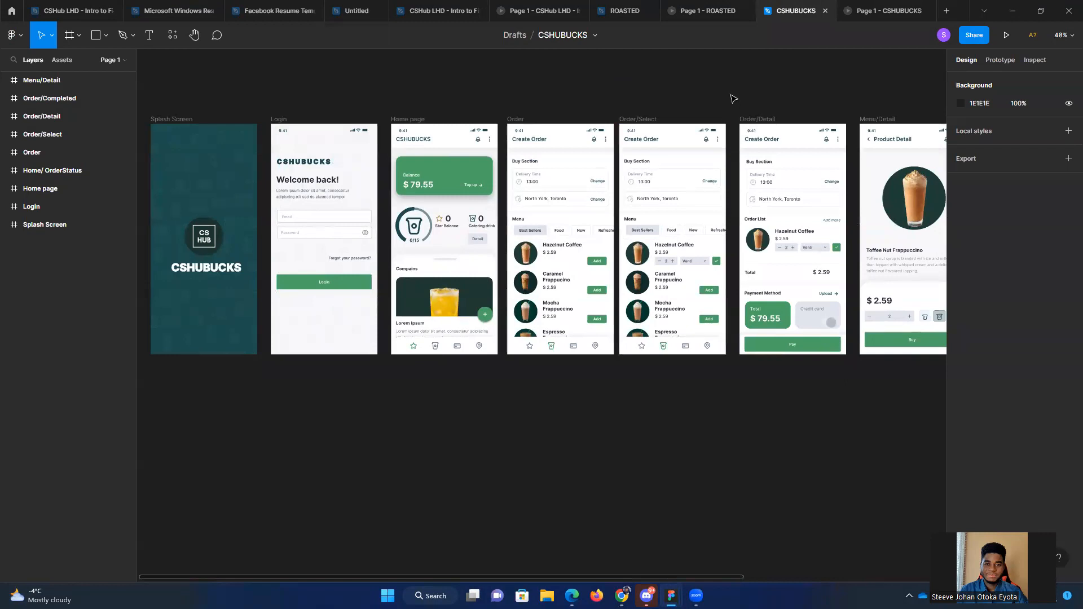